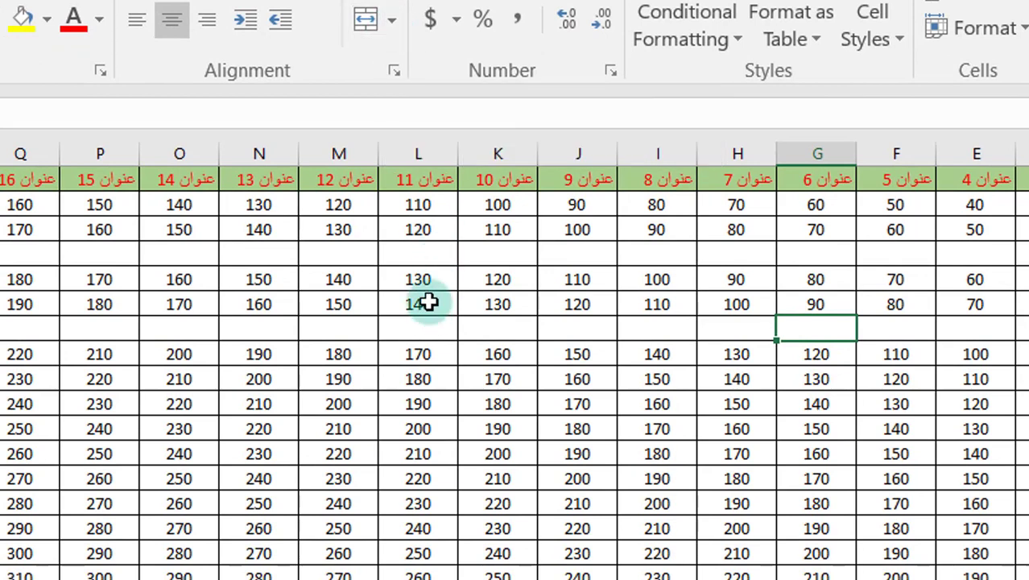
Merge and center the column K to N cells in the row directly below the first blank row.
{"action": "left_click_drag", "start_coordinate": [289, 280], "coordinate": [471, 278]}
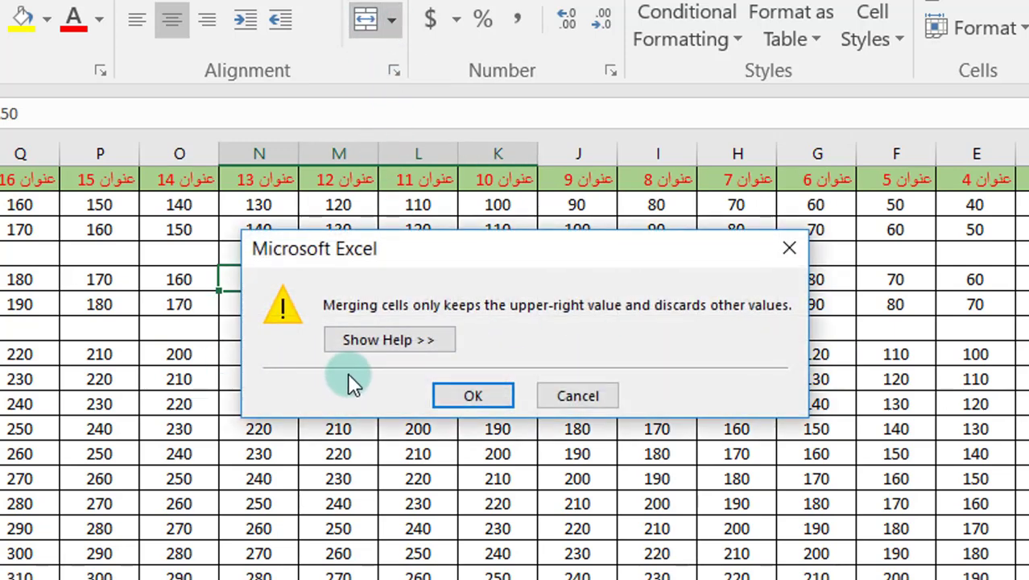
{"action": "left_click", "coordinate": [456, 396]}
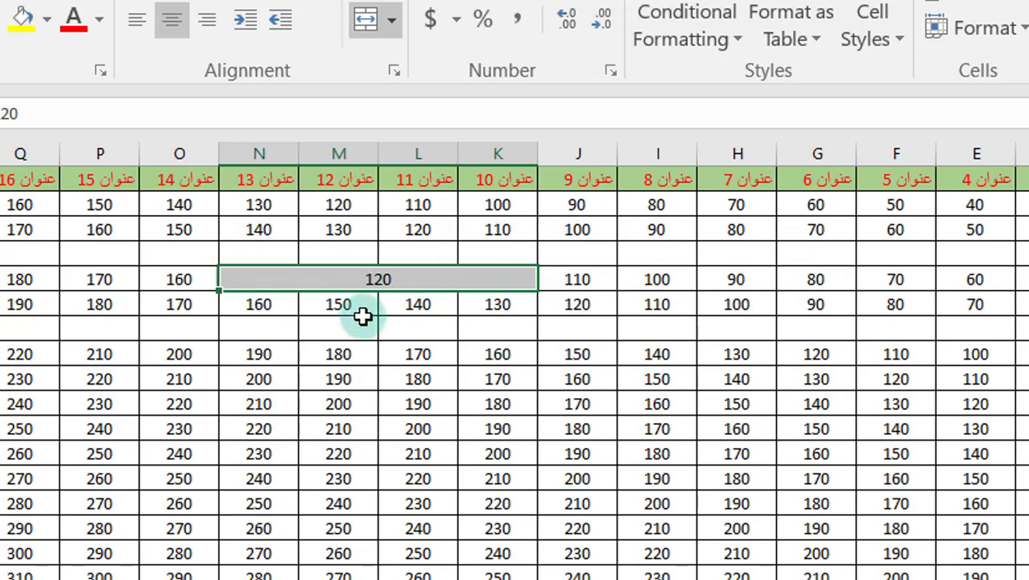
{"action": "left_click", "coordinate": [360, 304]}
{"action": "left_click", "coordinate": [394, 280]}
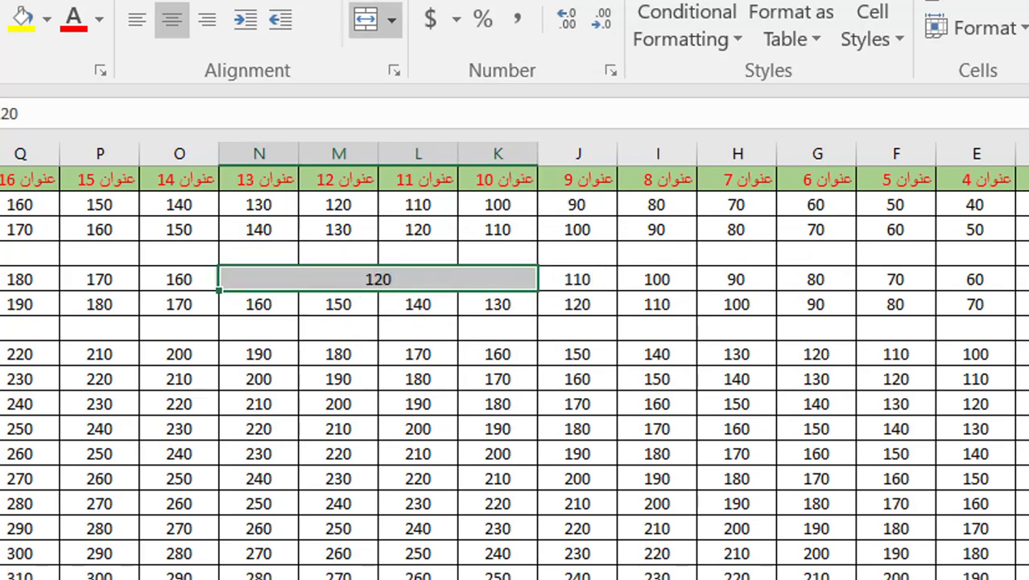
Unmerge the cells in the entire row below the first blank row and merge the whole row into one centered cell.
{"action": "key", "text": "shift+space"}
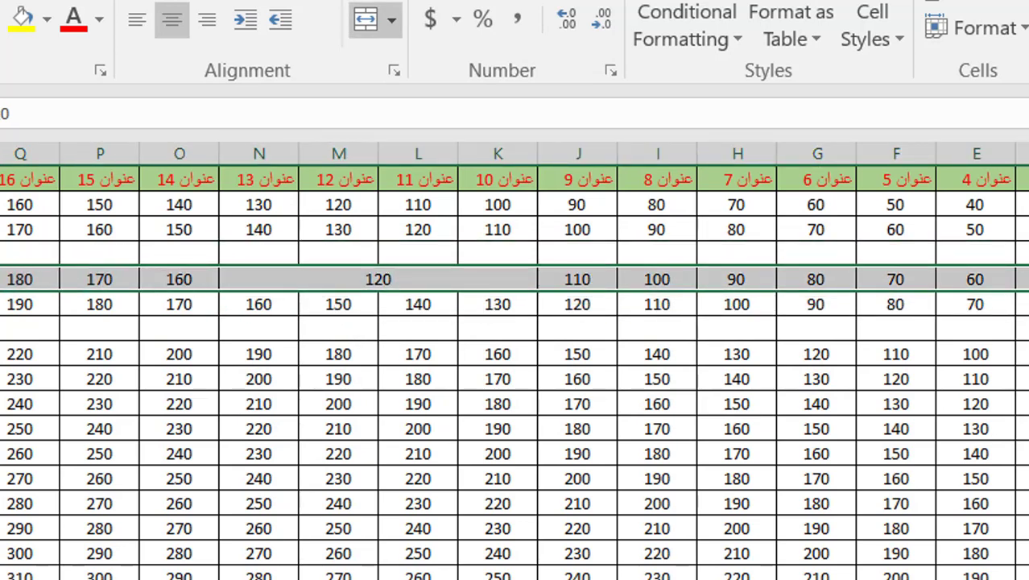
{"action": "left_click", "coordinate": [367, 21]}
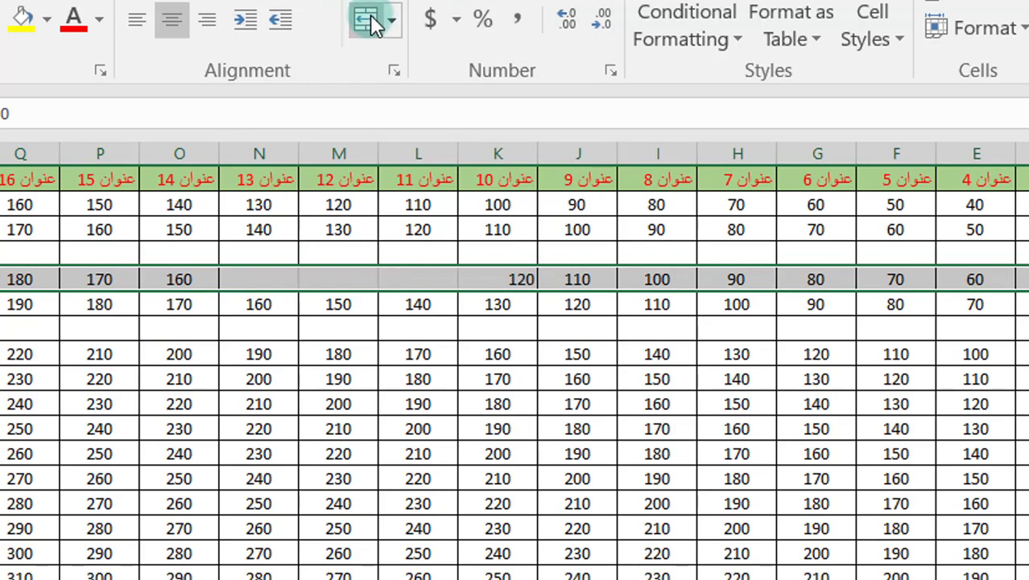
{"action": "left_click", "coordinate": [372, 29]}
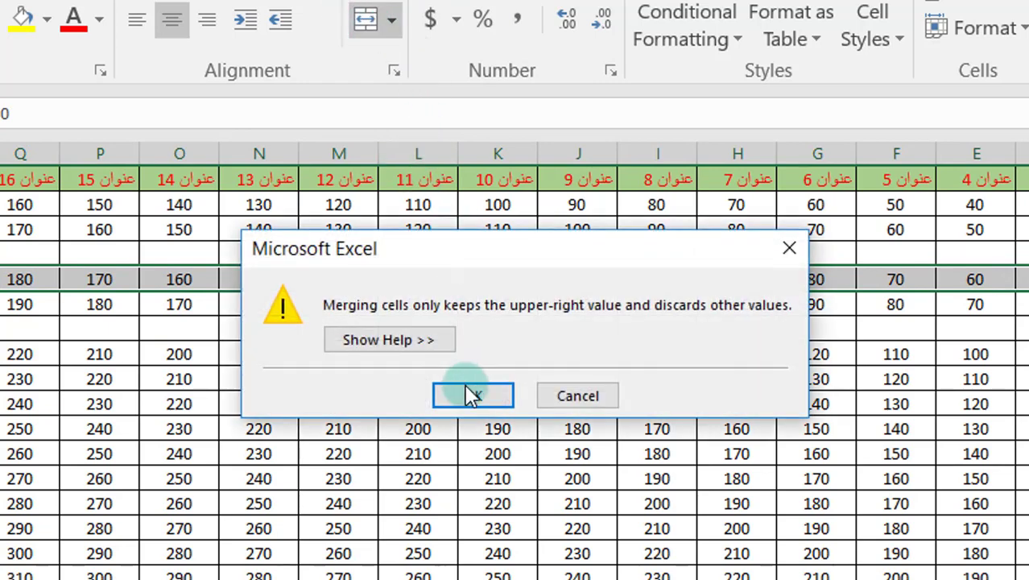
{"action": "left_click", "coordinate": [467, 394]}
{"action": "left_click", "coordinate": [532, 306]}
{"action": "left_click", "coordinate": [551, 324]}
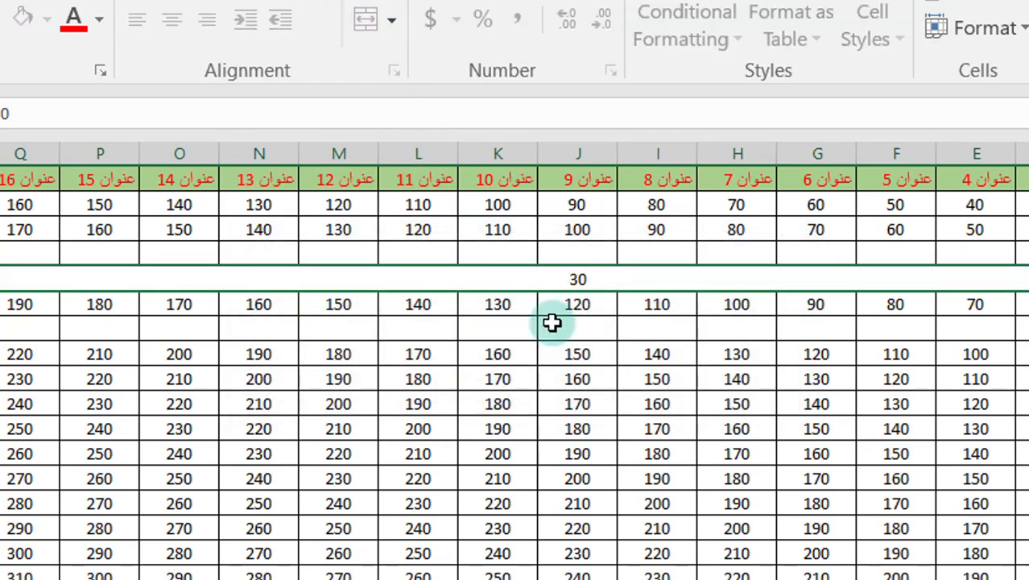
Undo all the merge changes made in the row below the first blank row.
{"action": "left_click", "coordinate": [539, 279]}
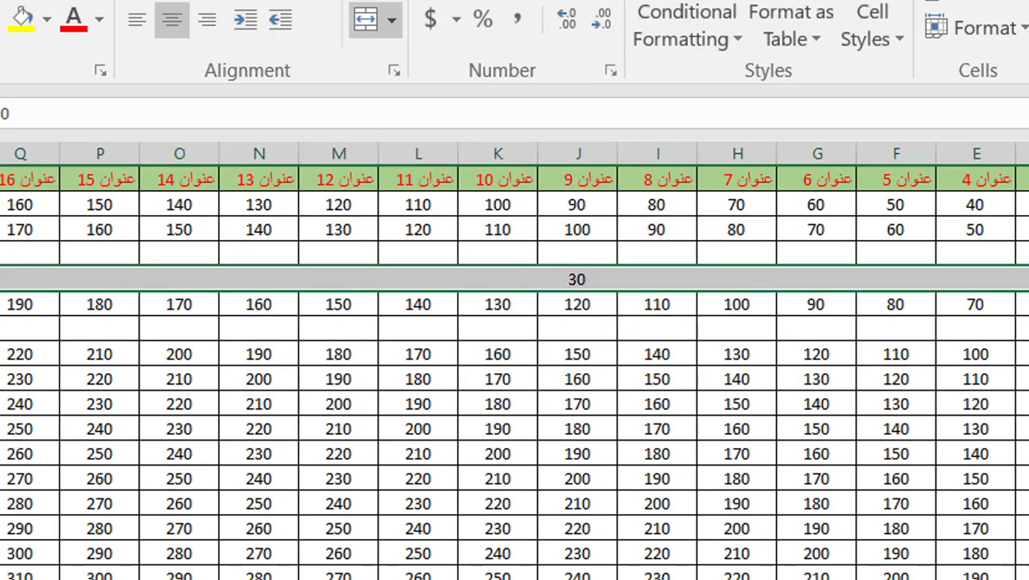
{"action": "key", "text": "ctrl+z"}
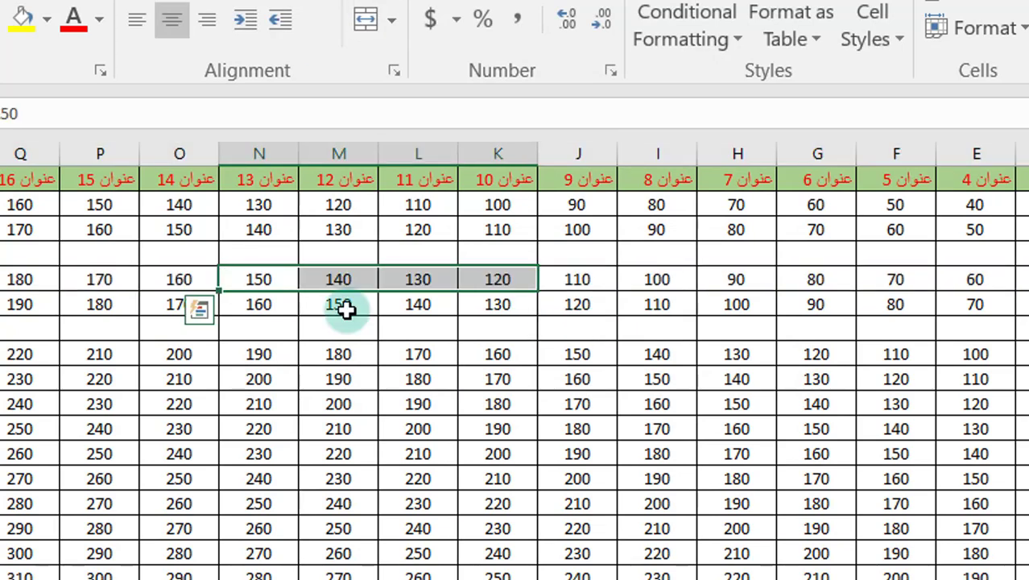
{"action": "left_click", "coordinate": [370, 281]}
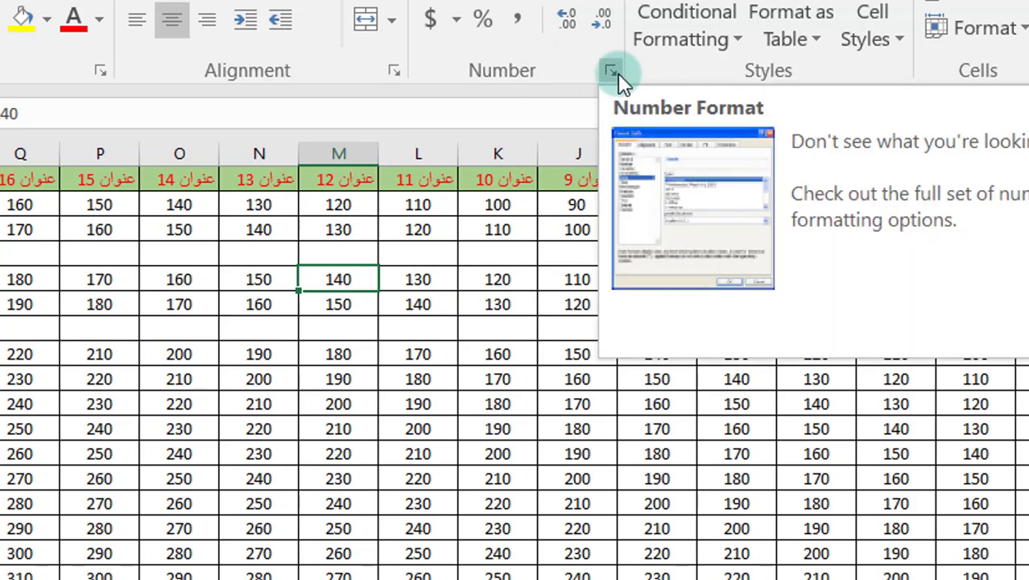
Examine the number format settings of the column K cell below the first blank row, and cancel without changing them.
{"action": "left_click", "coordinate": [505, 280]}
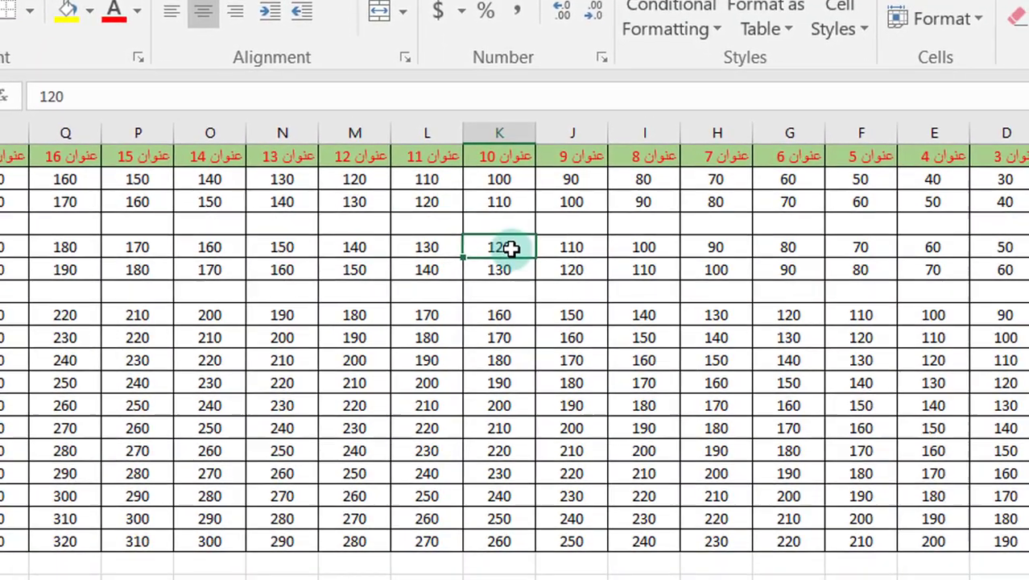
{"action": "right_click", "coordinate": [509, 283]}
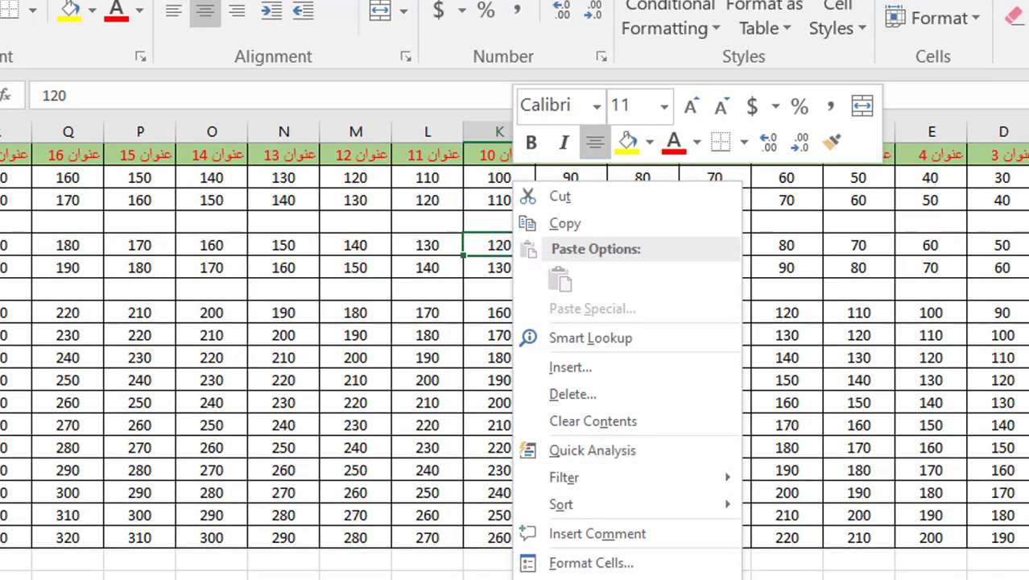
{"action": "left_click", "coordinate": [599, 563]}
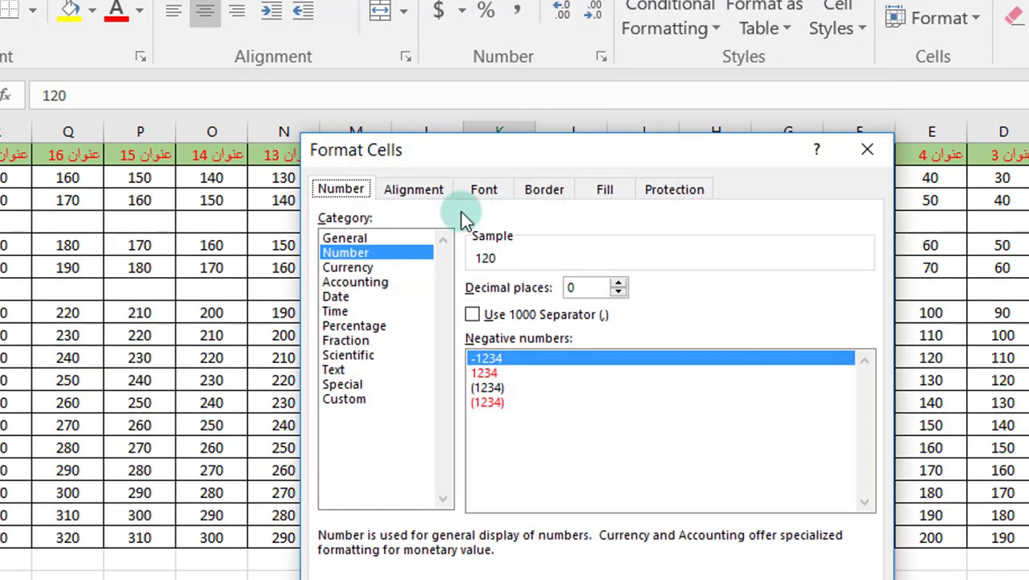
{"action": "left_click", "coordinate": [765, 556]}
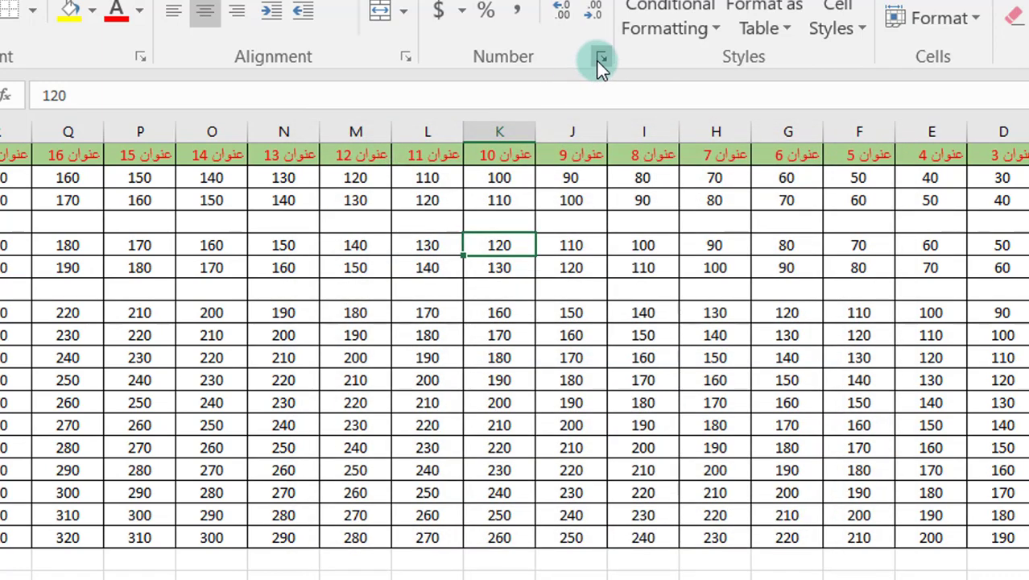
{"action": "left_click", "coordinate": [601, 59]}
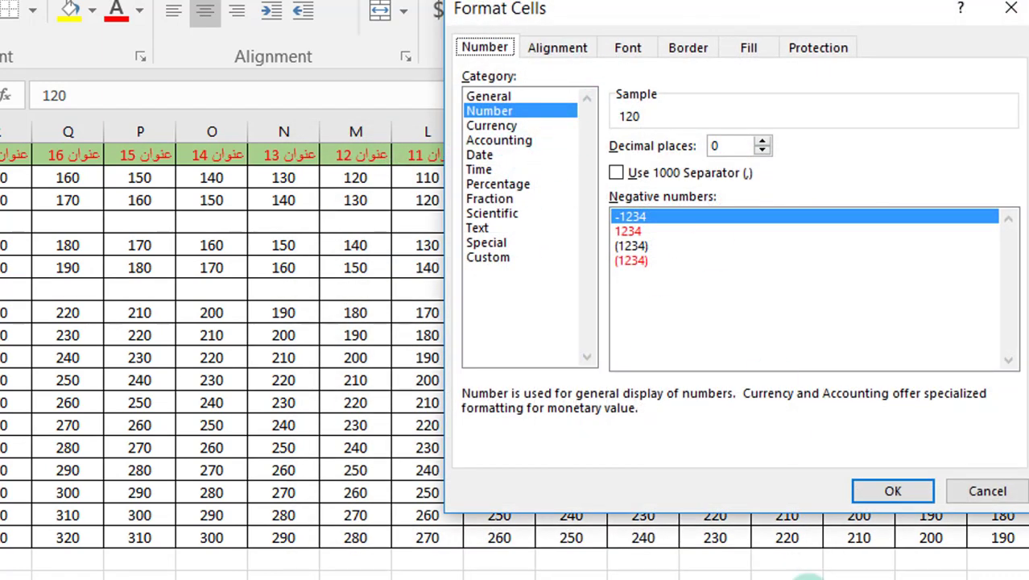
{"action": "left_click", "coordinate": [986, 491]}
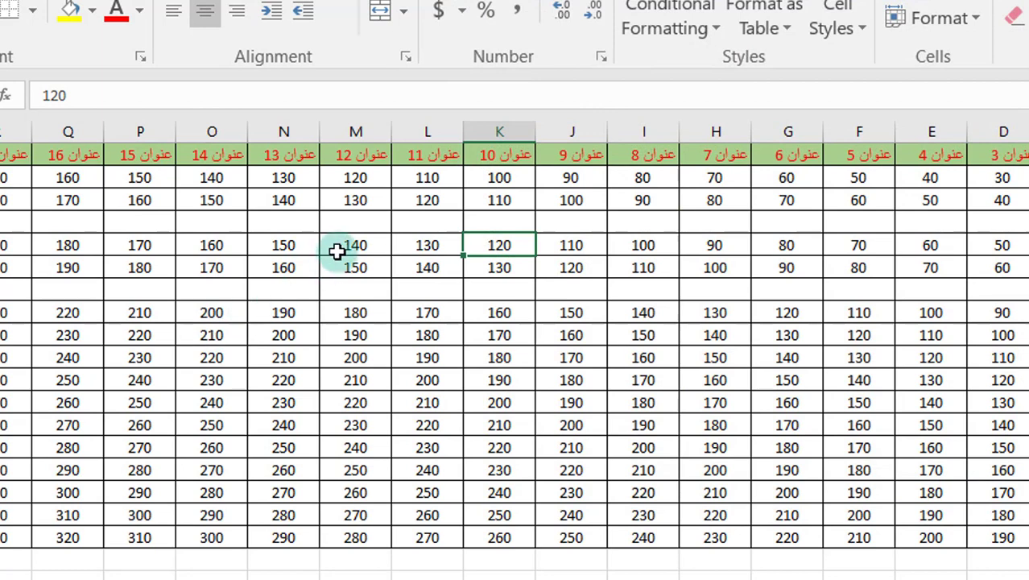
Set the two-row block in columns M to R below the first blank row to the Number category with the 1000 separator.
{"action": "left_click_drag", "start_coordinate": [351, 245], "coordinate": [344, 269]}
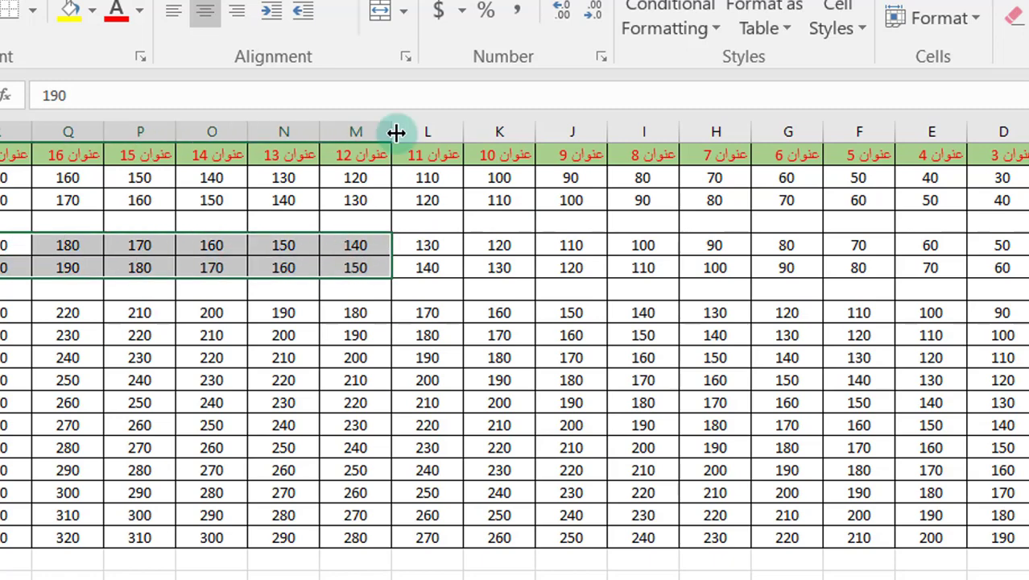
{"action": "left_click", "coordinate": [597, 58]}
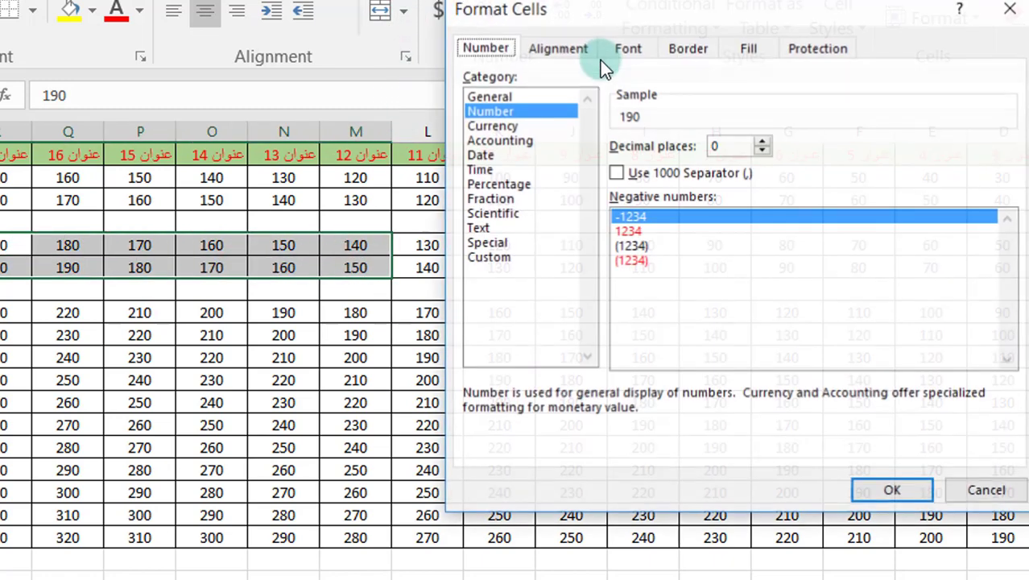
{"action": "left_click", "coordinate": [503, 96]}
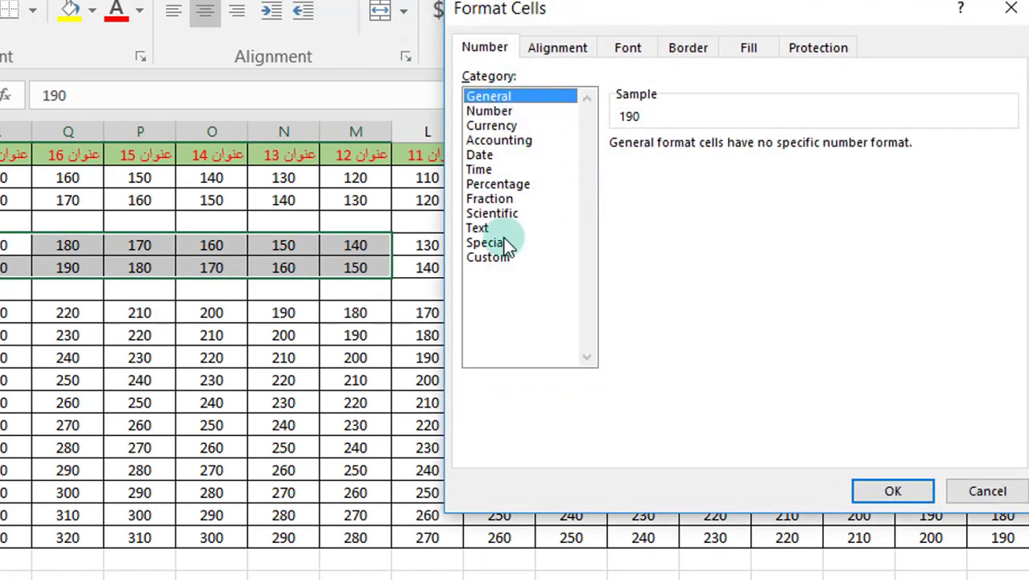
{"action": "left_click", "coordinate": [496, 111]}
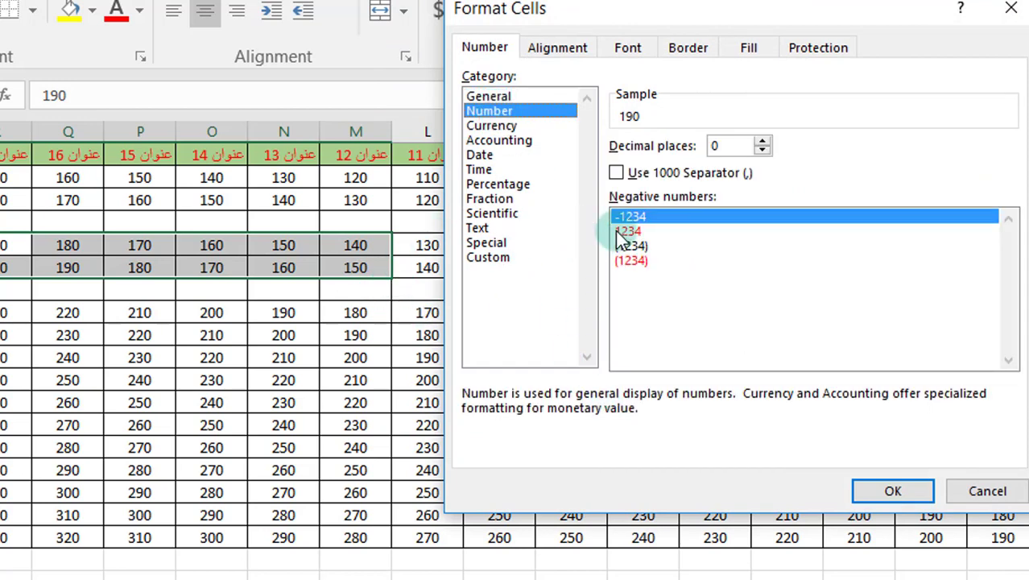
{"action": "left_click", "coordinate": [617, 174]}
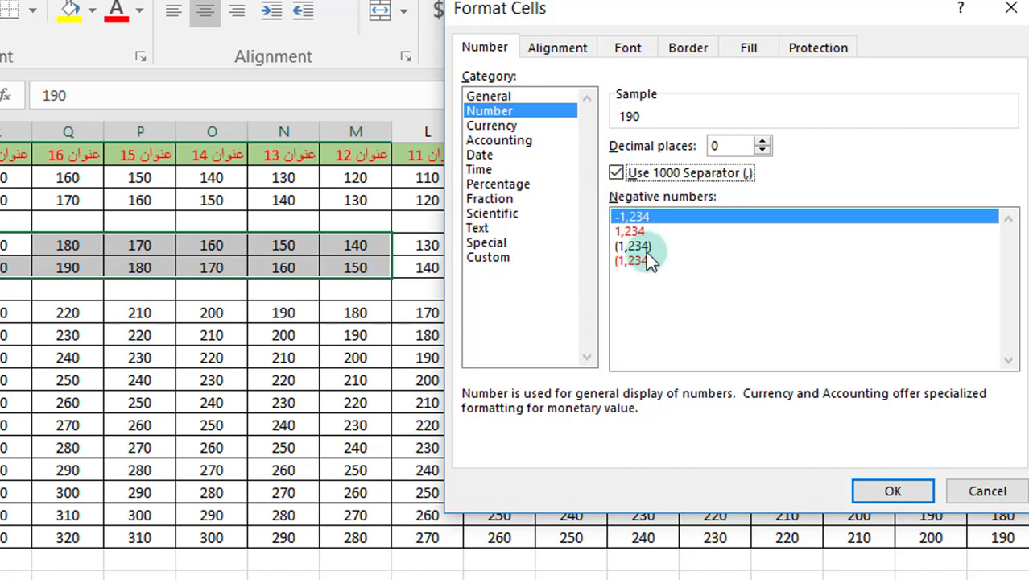
Choose the red parenthesized (1,234) style for negative numbers and apply the format to the selected cells.
{"action": "left_click", "coordinate": [631, 232]}
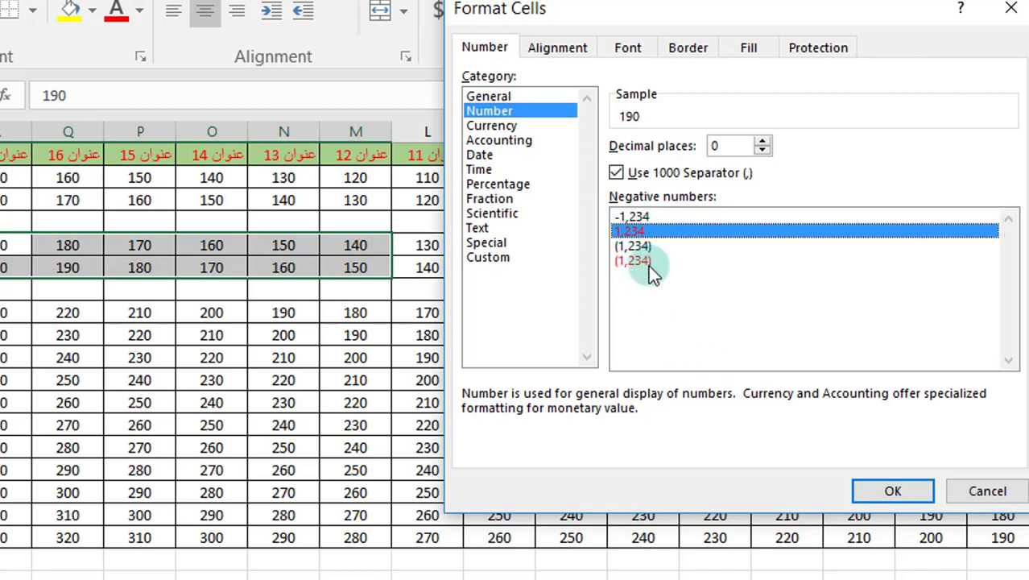
{"action": "left_click", "coordinate": [633, 262]}
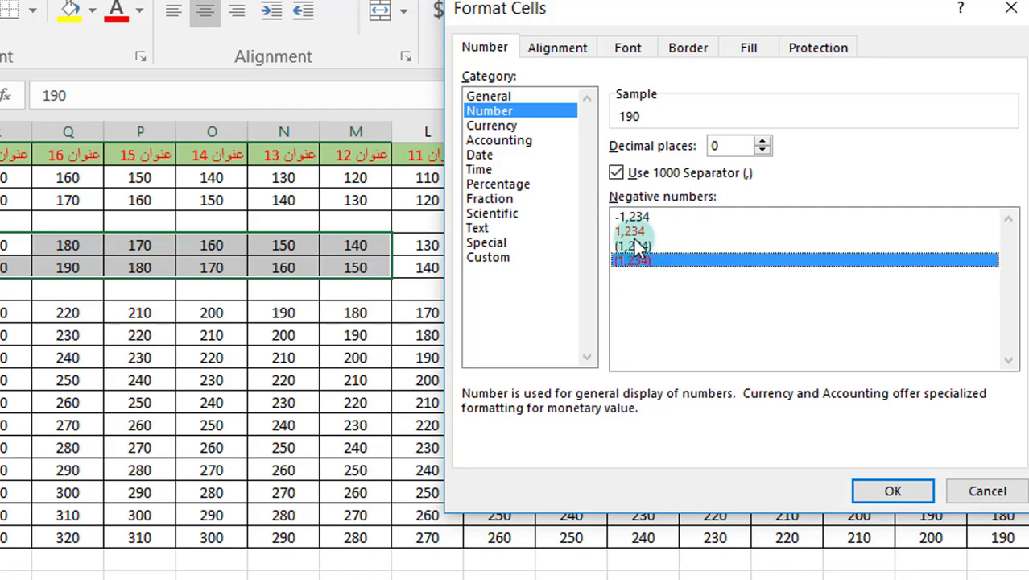
{"action": "left_click", "coordinate": [634, 234]}
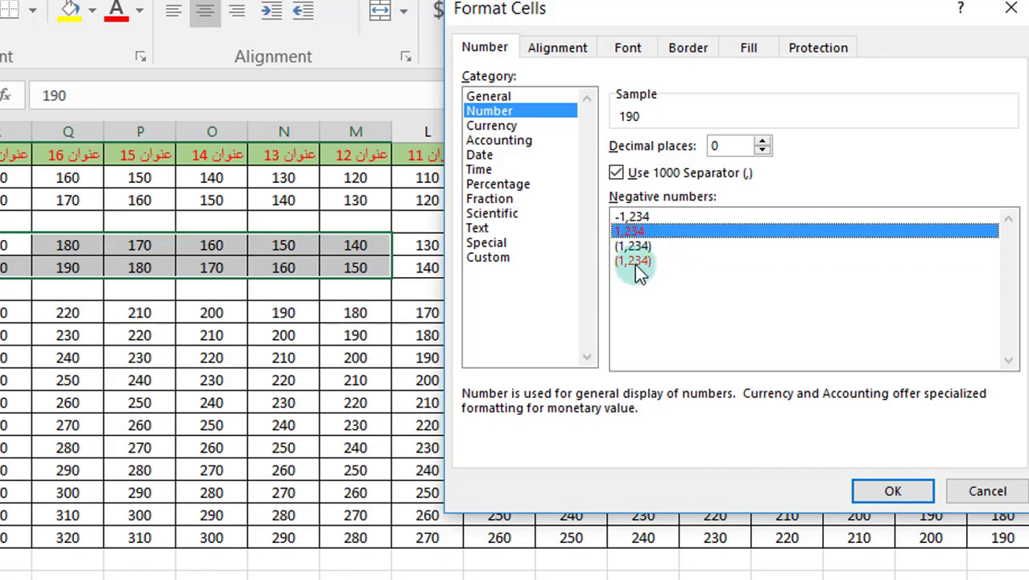
{"action": "left_click", "coordinate": [634, 262]}
{"action": "left_click", "coordinate": [882, 491]}
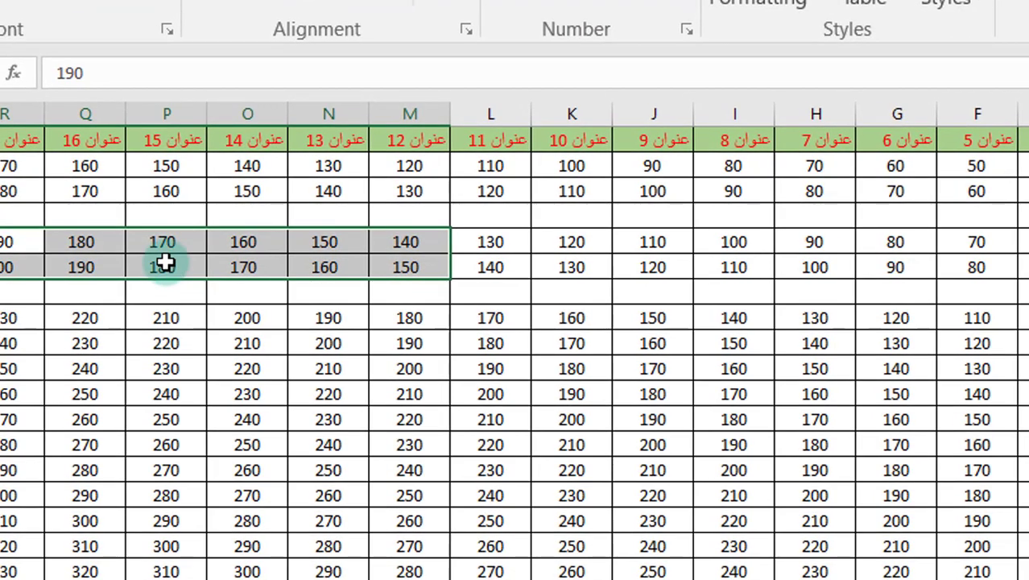
Change the column Q value in the first row of the formatted block to 1800000.
{"action": "left_click", "coordinate": [87, 245]}
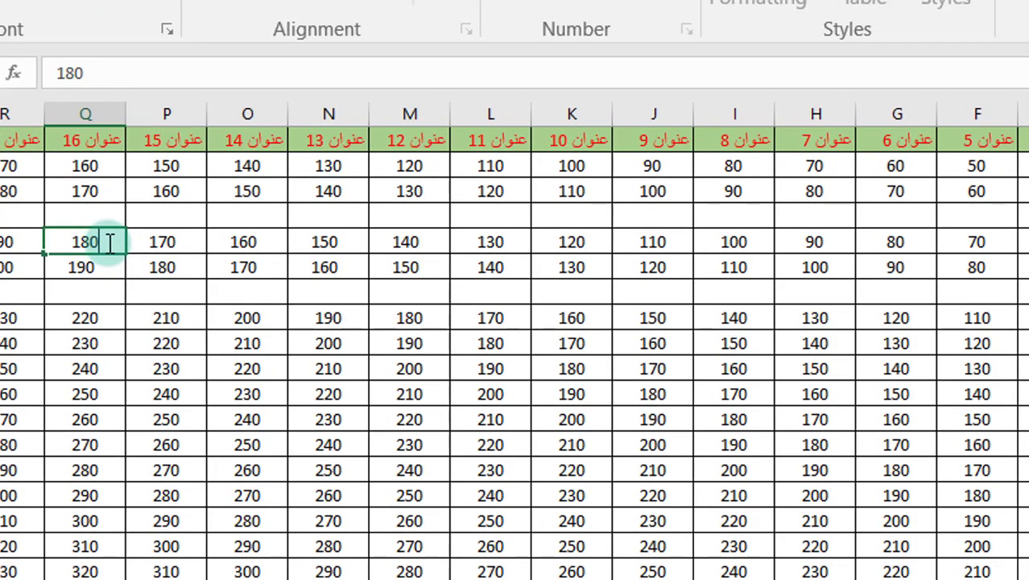
{"action": "type", "text": "0000"}
{"action": "key", "text": "Return"}
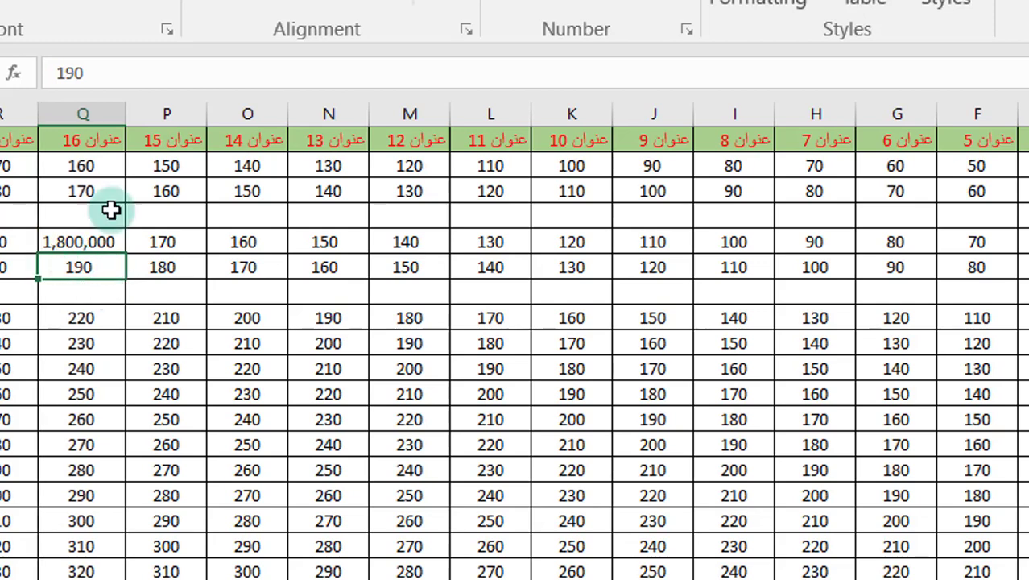
Make the large column Q value in the formatted block negative, as -1800000.
{"action": "left_click", "coordinate": [77, 243]}
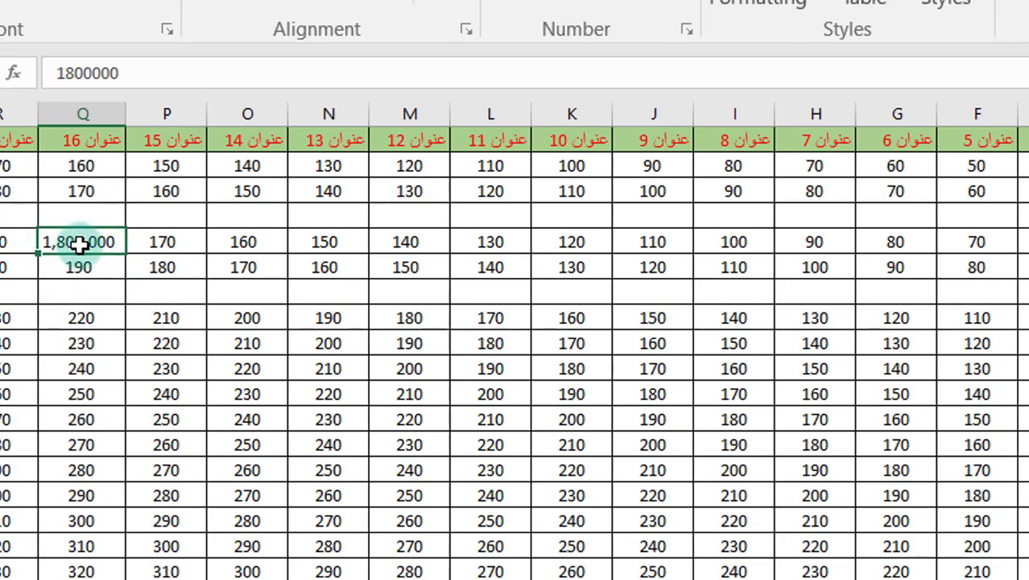
{"action": "left_click", "coordinate": [58, 74]}
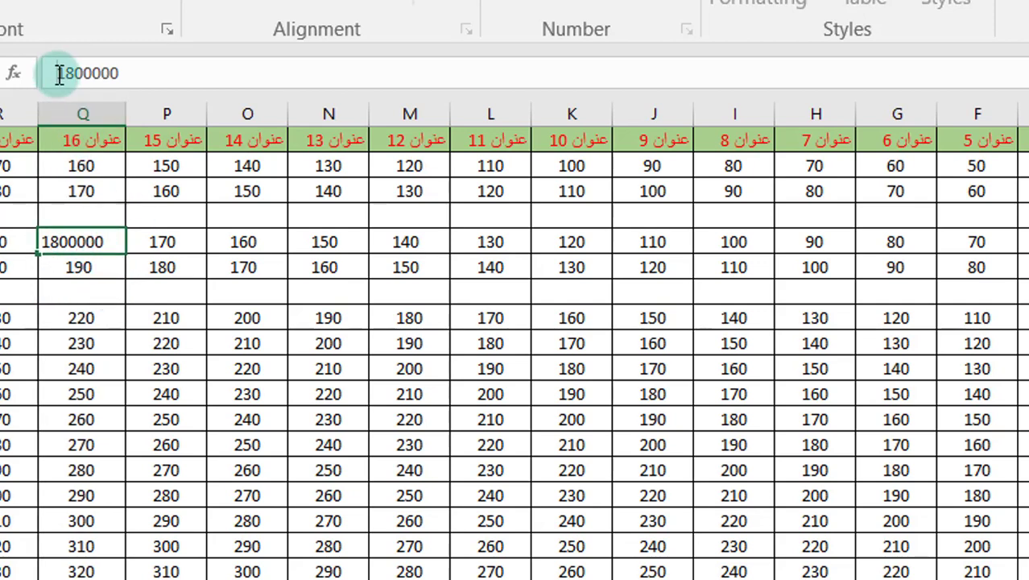
{"action": "type", "text": "-"}
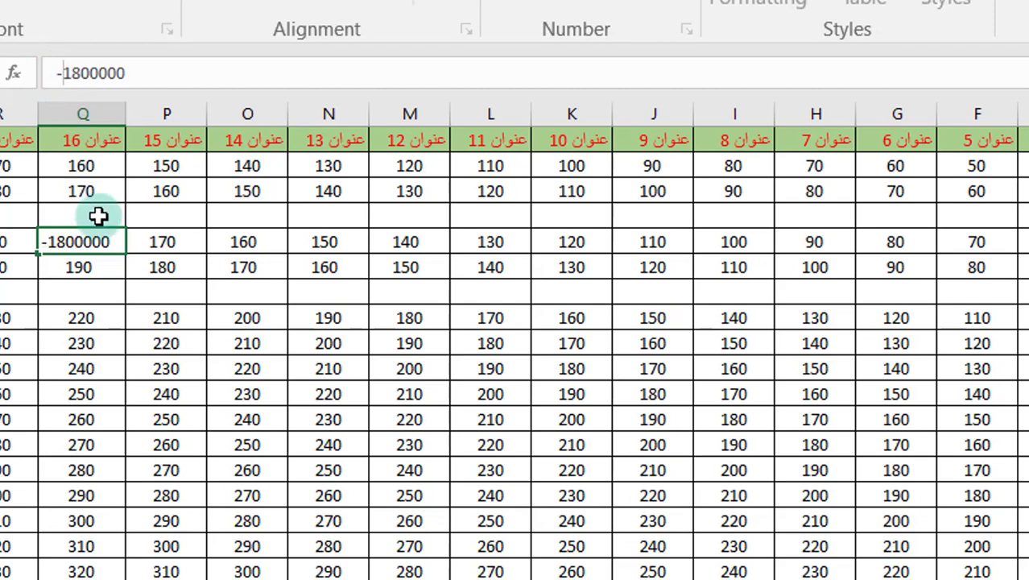
{"action": "key", "text": "Return"}
{"action": "left_click", "coordinate": [85, 241]}
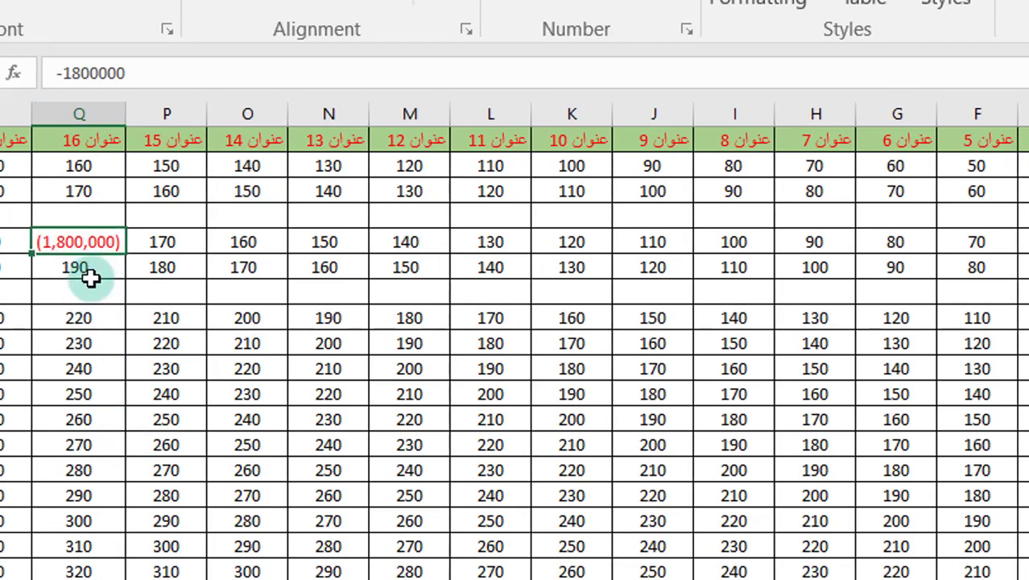
Compare the negative and positive number display by undoing and redoing the sign change in column Q.
{"action": "left_click", "coordinate": [91, 274]}
{"action": "left_click", "coordinate": [88, 244]}
{"action": "left_click", "coordinate": [85, 267]}
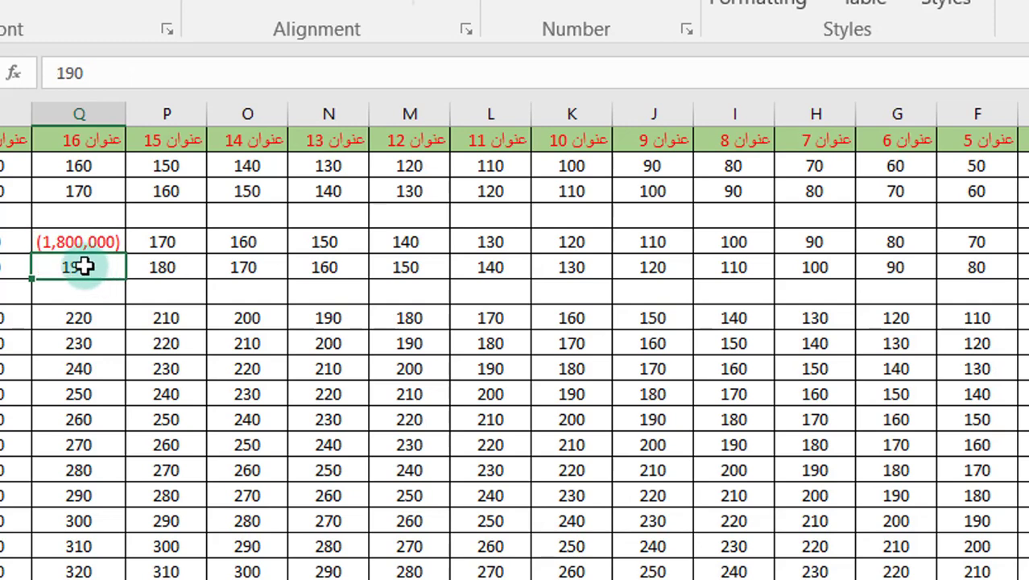
{"action": "key", "text": "ctrl+z"}
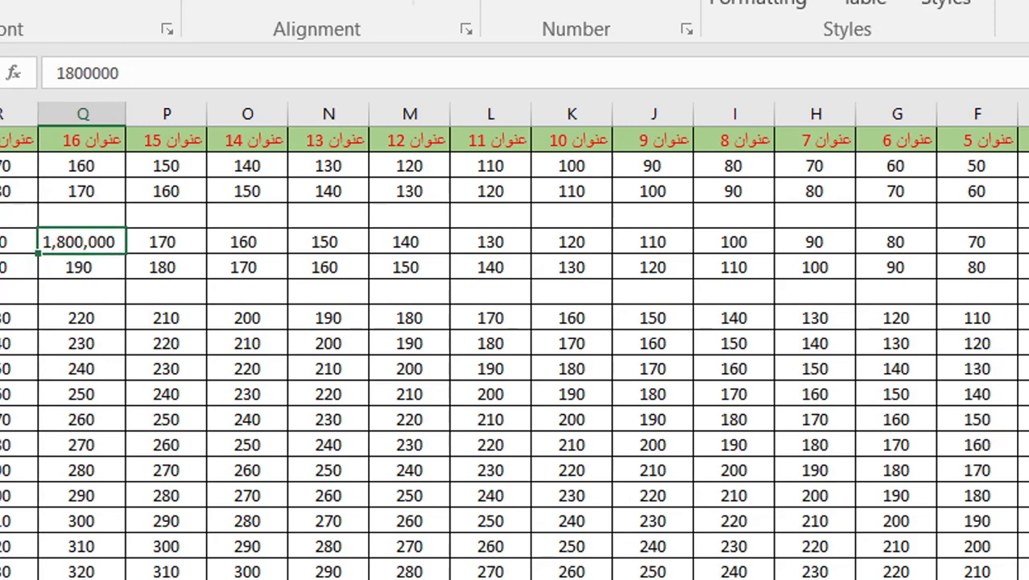
{"action": "key", "text": "ctrl+y"}
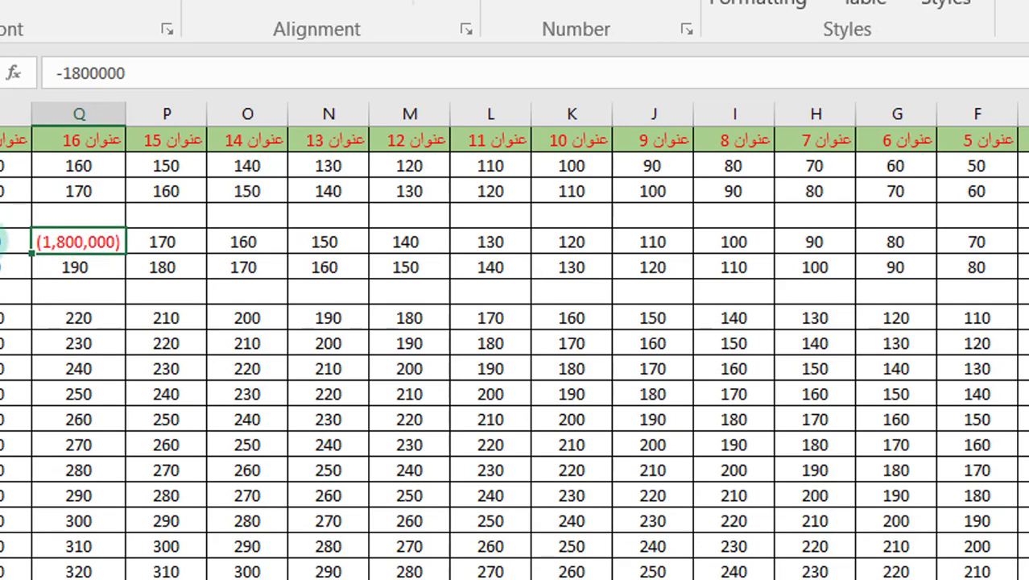
Set the number format of the two-row formatted block, which extends to column M, to 2 decimal places.
{"action": "left_click_drag", "start_coordinate": [2, 241], "coordinate": [420, 259]}
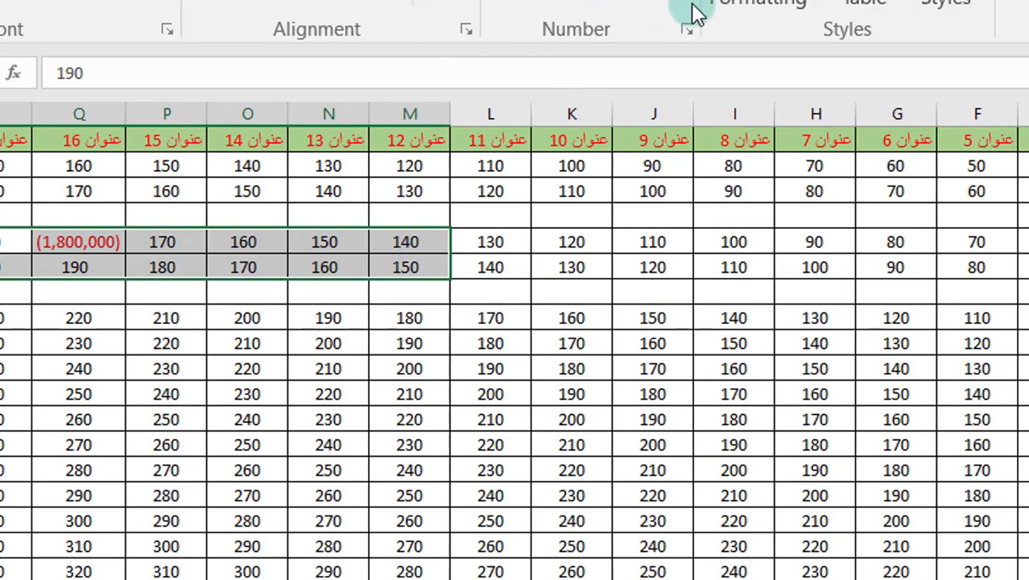
{"action": "left_click", "coordinate": [689, 28]}
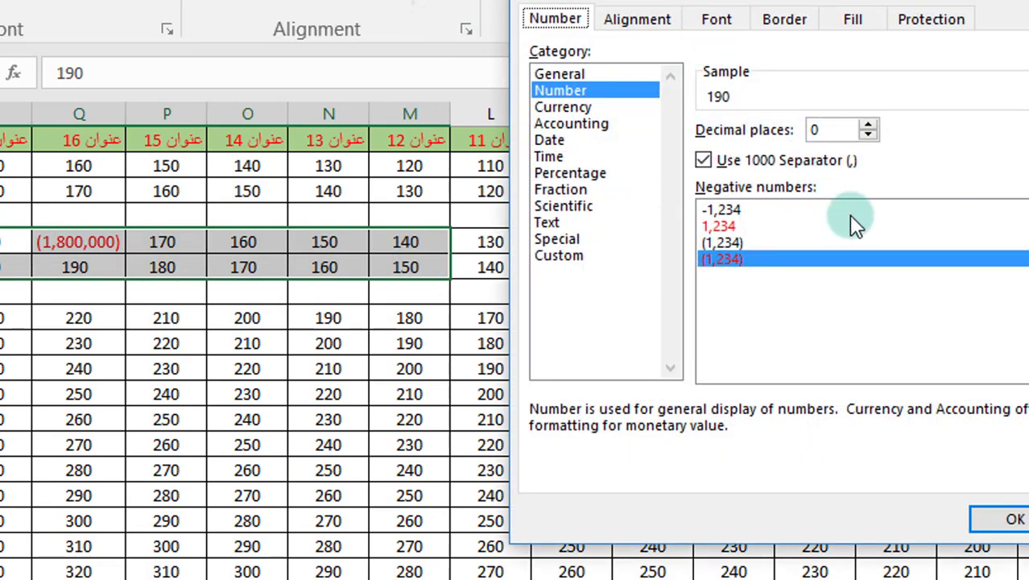
{"action": "left_click", "coordinate": [877, 126]}
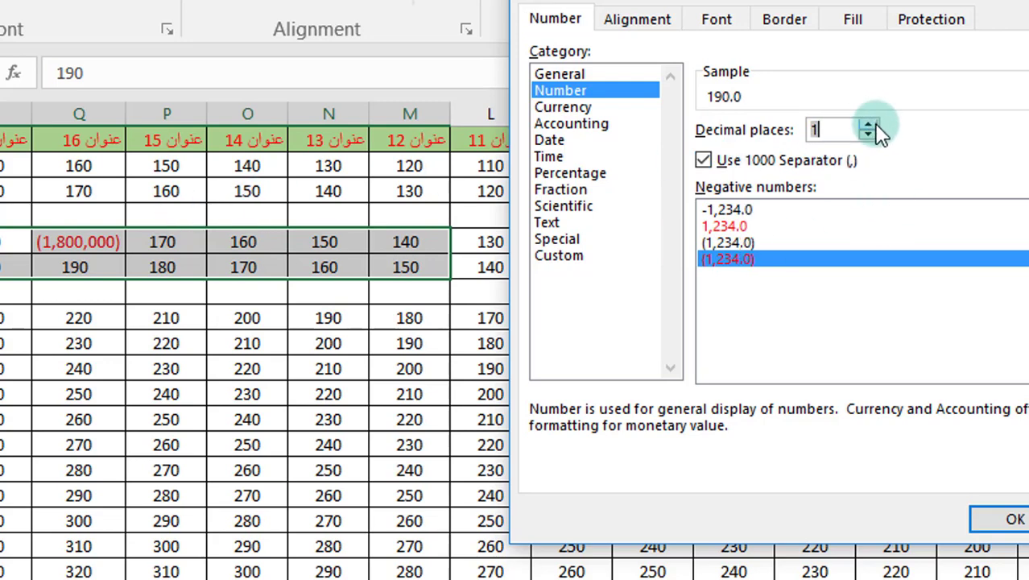
{"action": "left_click", "coordinate": [877, 127]}
{"action": "left_click", "coordinate": [1014, 519]}
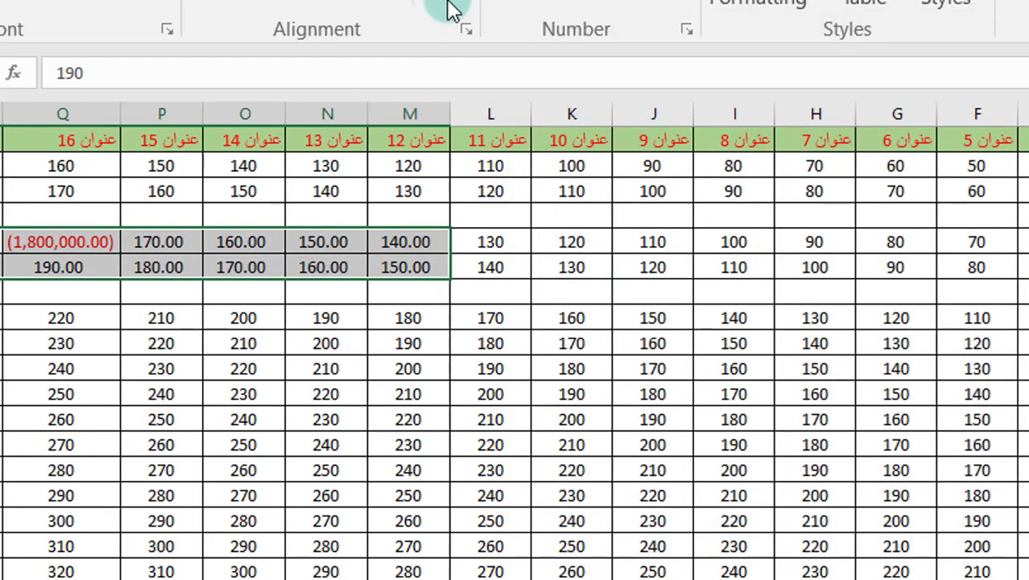
Try the Currency format with the $ symbol and 2 decimal places on the block, and undo it.
{"action": "left_click", "coordinate": [682, 29]}
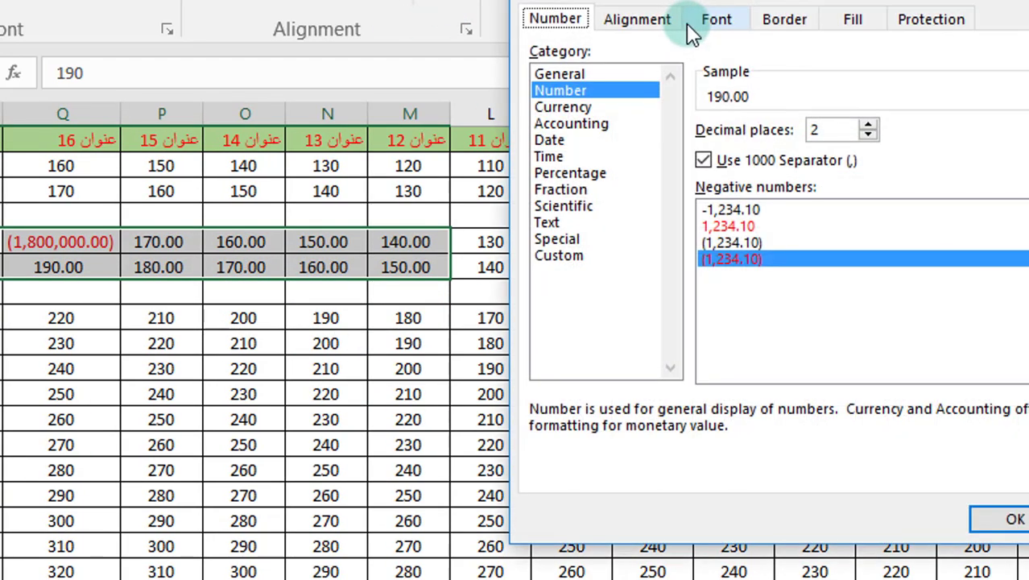
{"action": "left_click", "coordinate": [868, 126]}
{"action": "left_click", "coordinate": [871, 135]}
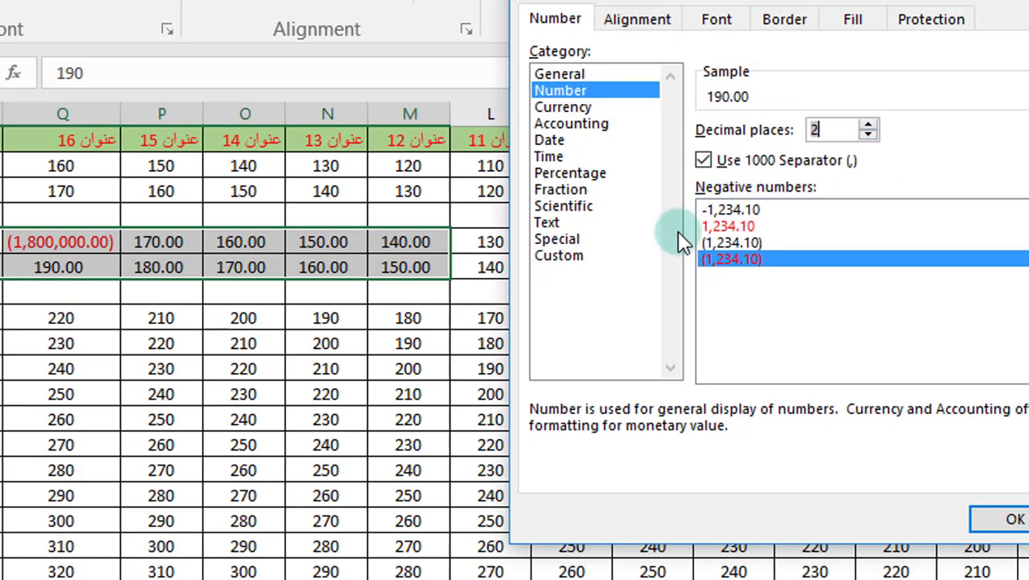
{"action": "left_click", "coordinate": [567, 108]}
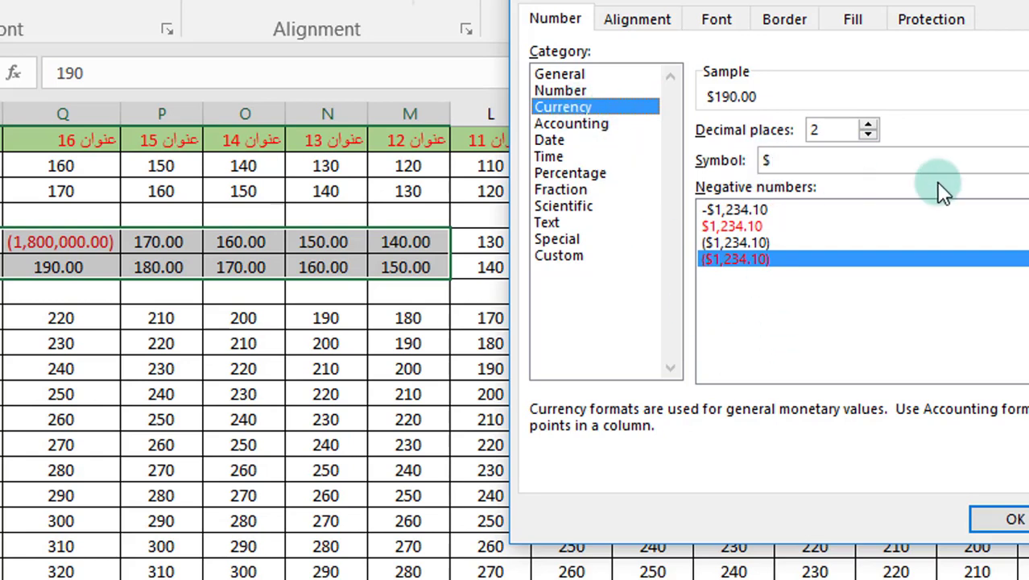
{"action": "left_click", "coordinate": [940, 161]}
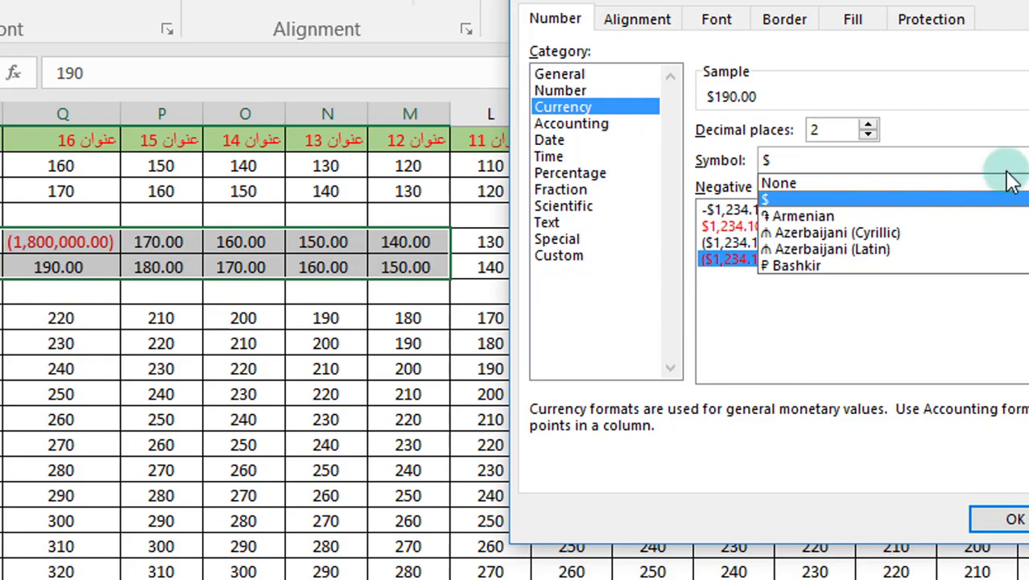
{"action": "scroll", "coordinate": [892, 225], "scroll_direction": "down", "scroll_amount": 10}
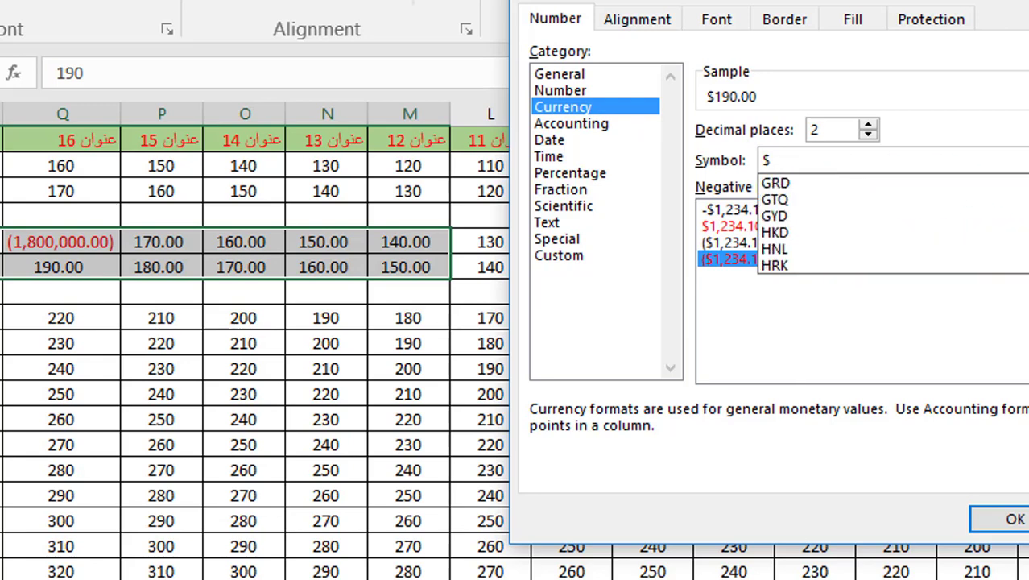
{"action": "scroll", "coordinate": [892, 225], "scroll_direction": "up", "scroll_amount": 10}
{"action": "left_click", "coordinate": [786, 162]}
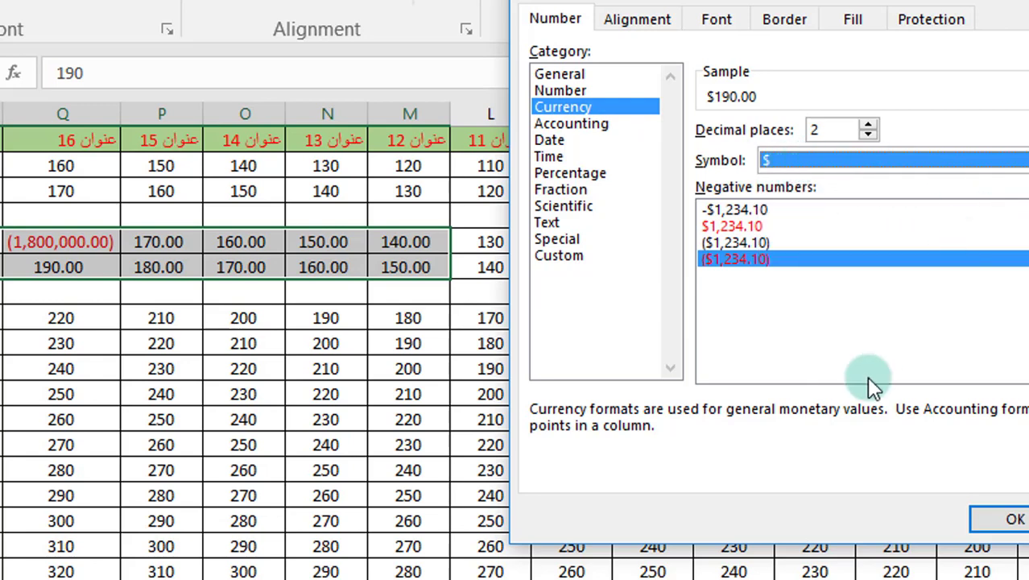
{"action": "left_click", "coordinate": [1002, 521]}
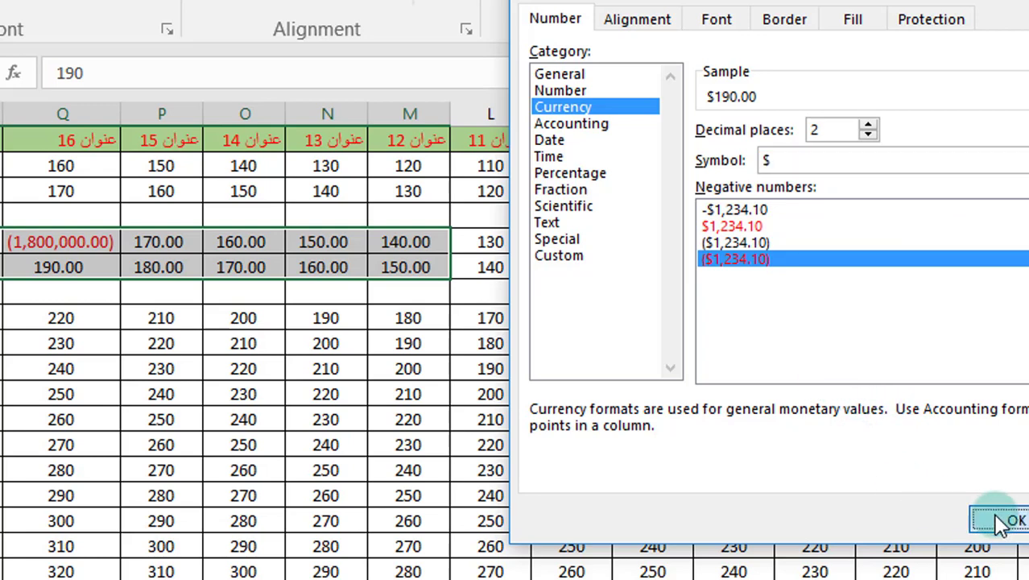
{"action": "left_click", "coordinate": [145, 248]}
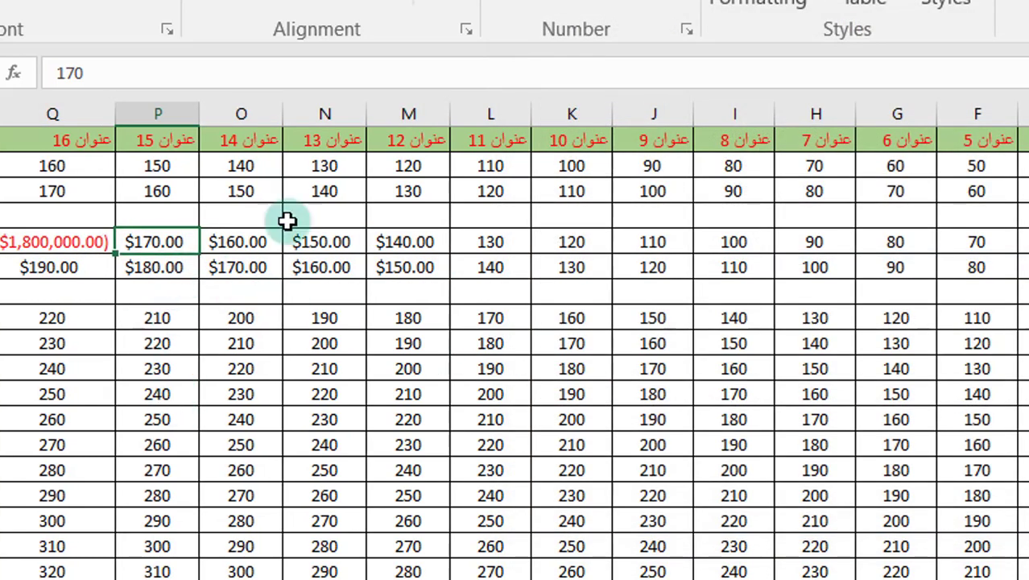
{"action": "key", "text": "ctrl+z"}
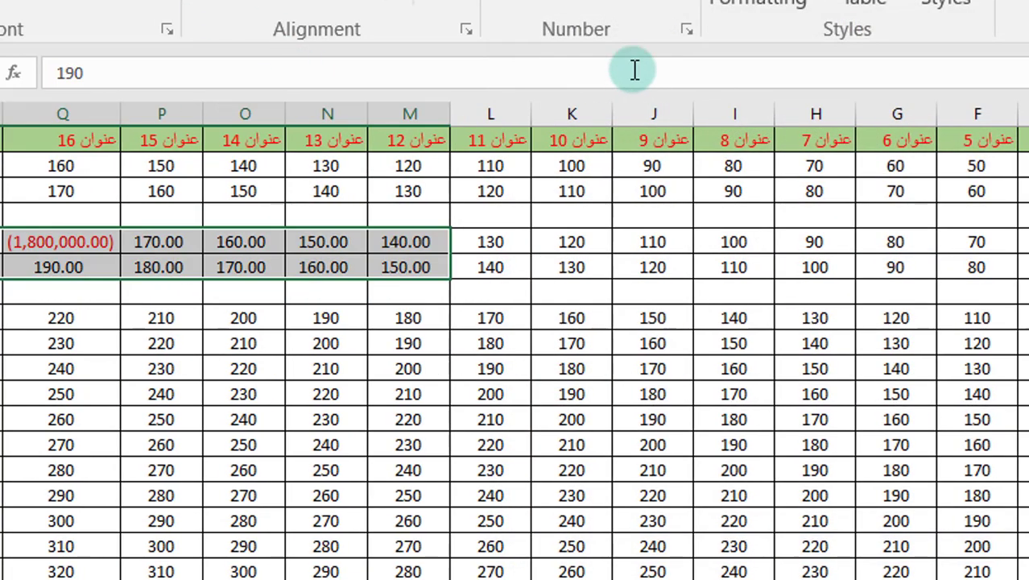
Examine the Accounting and Date format options for the block, comparing Accounting with Currency, without applying any.
{"action": "left_click", "coordinate": [689, 27]}
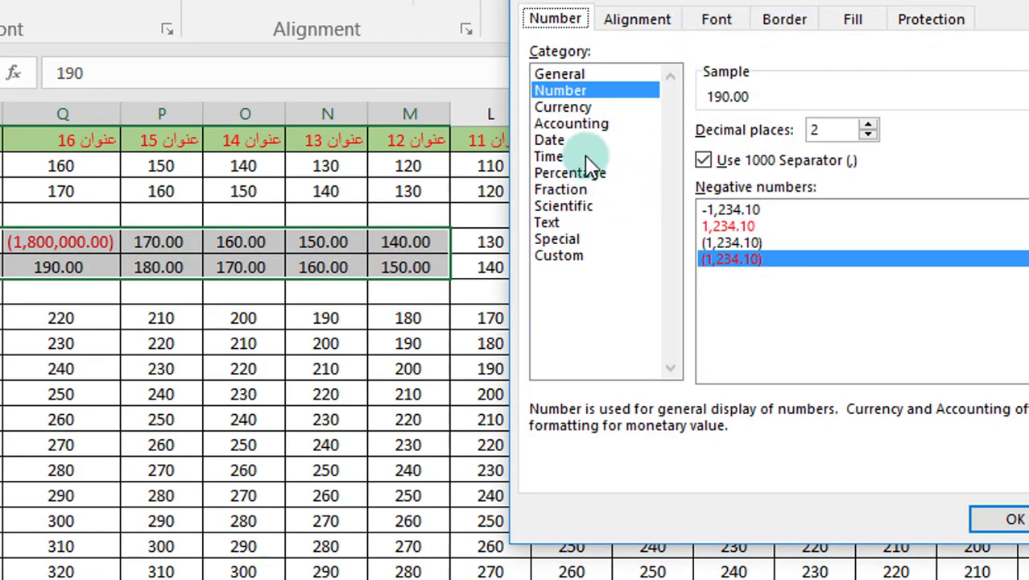
{"action": "left_click", "coordinate": [585, 124]}
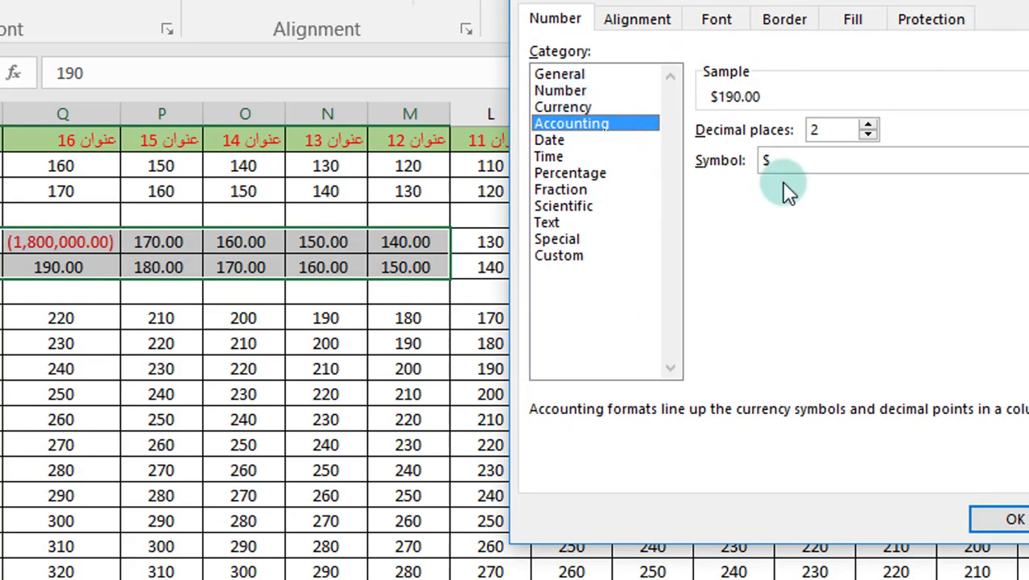
{"action": "left_click", "coordinate": [1022, 160]}
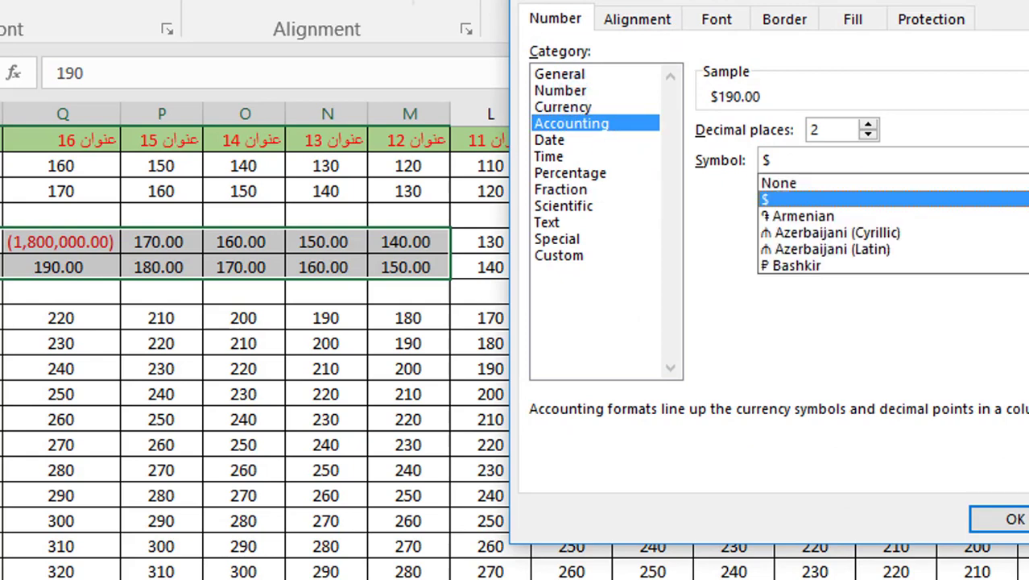
{"action": "left_click", "coordinate": [1023, 199]}
{"action": "left_click", "coordinate": [562, 107]}
{"action": "left_click", "coordinate": [571, 123]}
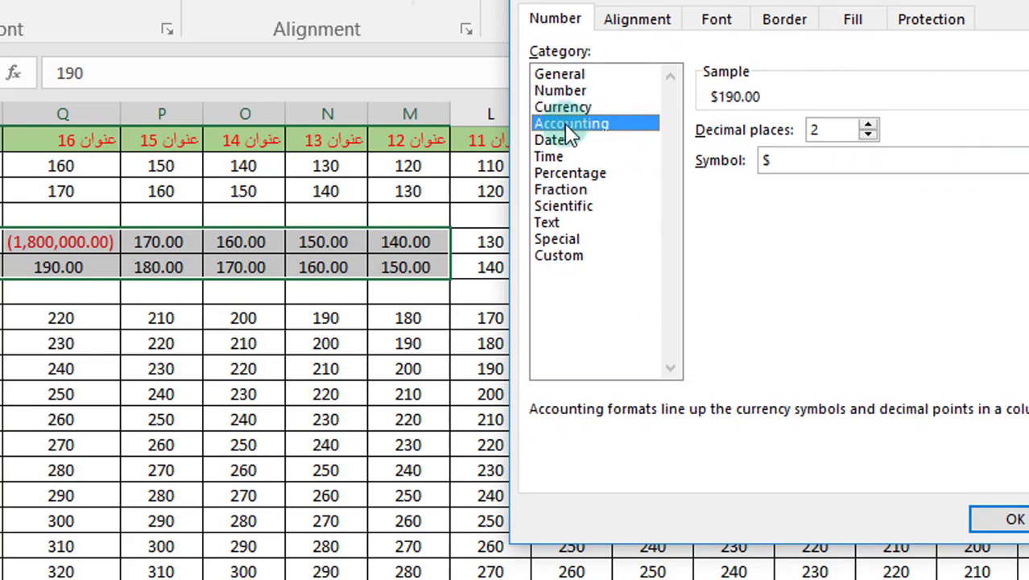
{"action": "left_click", "coordinate": [556, 141]}
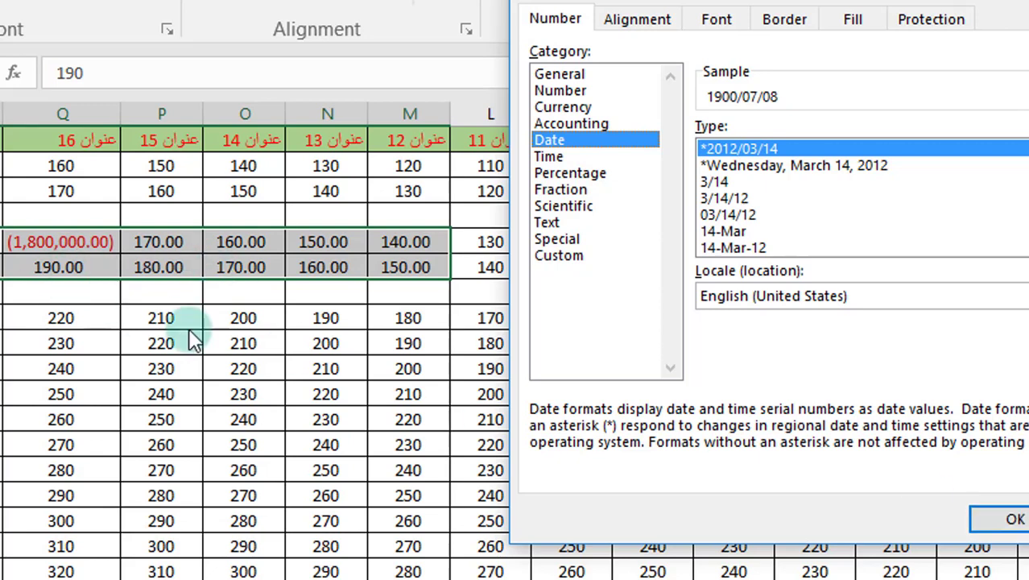
{"action": "key", "text": "Escape"}
Clear the contents of the two-row formatted block that extends to column M.
{"action": "left_click", "coordinate": [49, 235]}
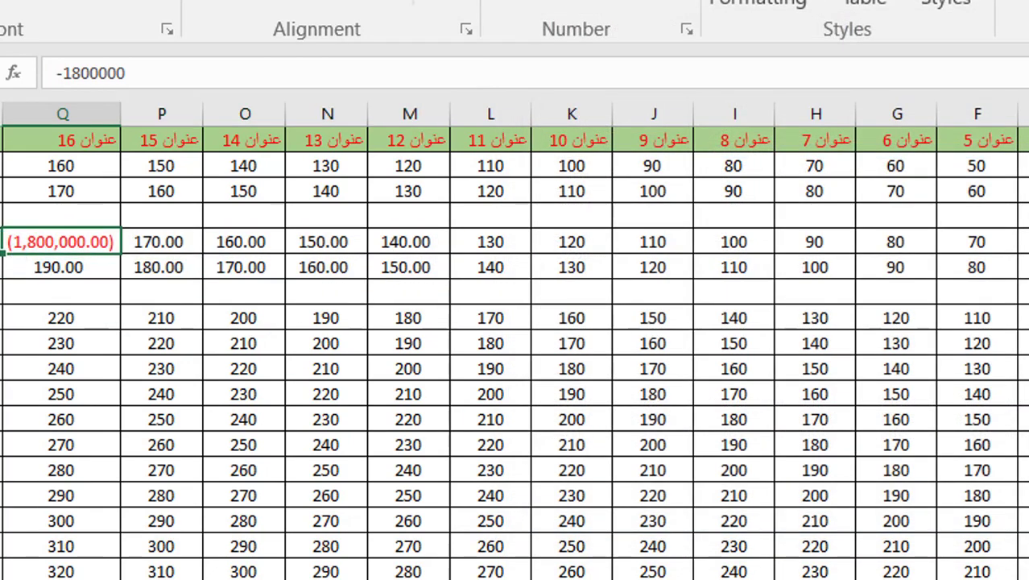
{"action": "left_click_drag", "start_coordinate": [0, 241], "coordinate": [406, 270]}
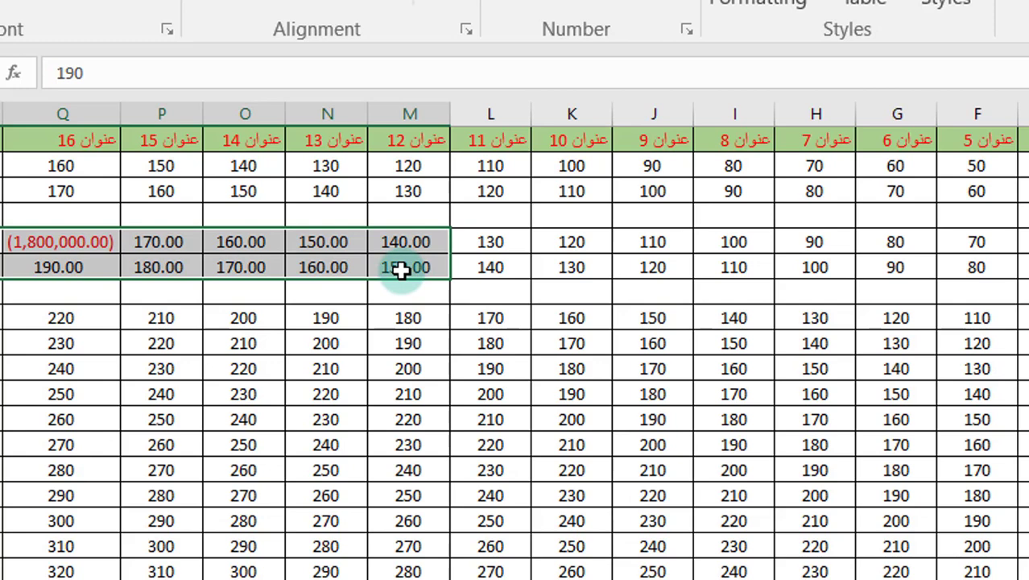
{"action": "left_click_drag", "start_coordinate": [406, 239], "coordinate": [30, 265]}
{"action": "key", "text": "Delete"}
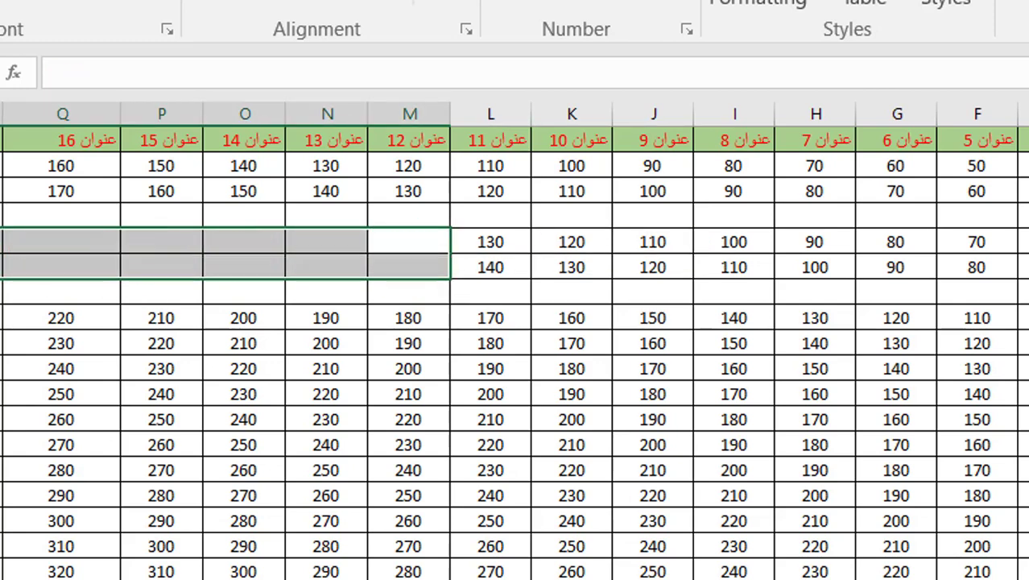
Enter the date 25-5-2022 in column Q, in the first row of the cleared block.
{"action": "left_click", "coordinate": [51, 239]}
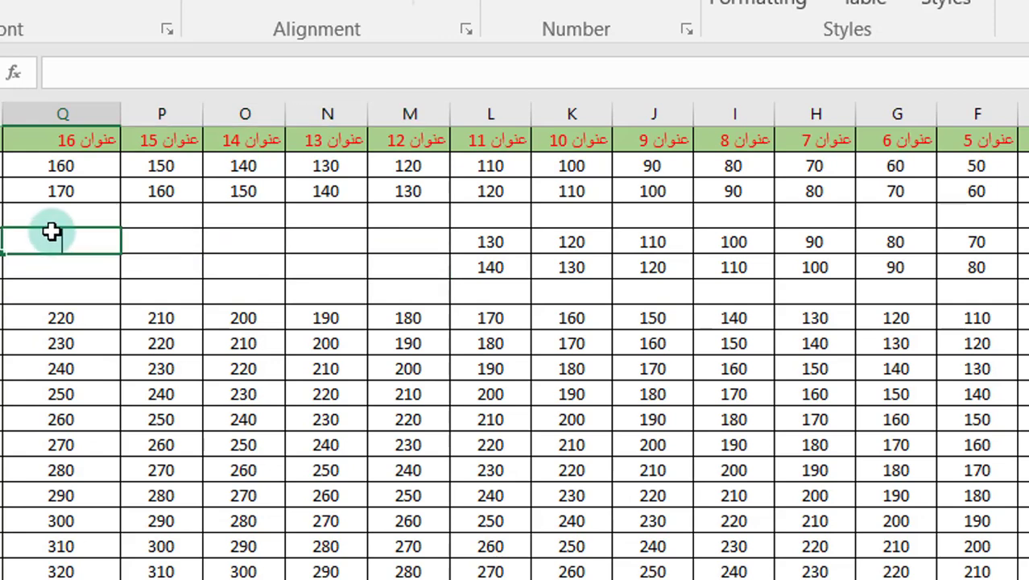
{"action": "type", "text": "25-5-2022"}
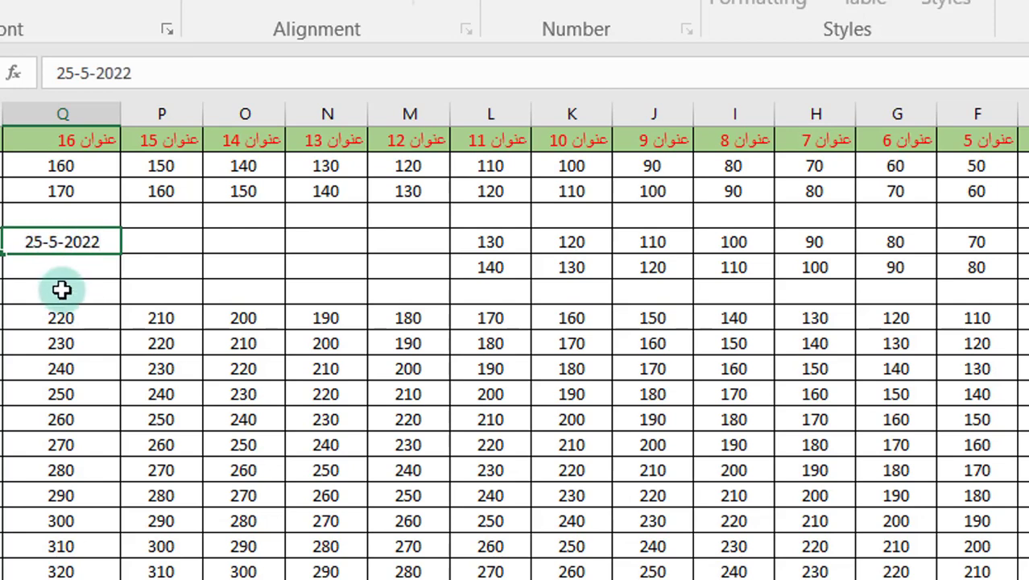
{"action": "left_click", "coordinate": [38, 264]}
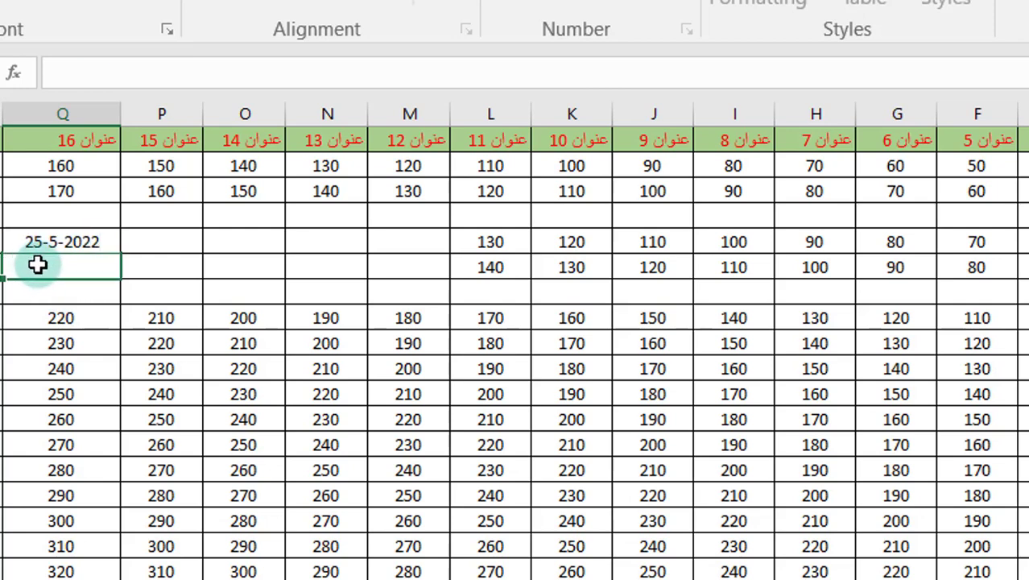
Apply the long date format "*Wednesday, March 14, 2012" to the date cell in column Q.
{"action": "left_click", "coordinate": [74, 240]}
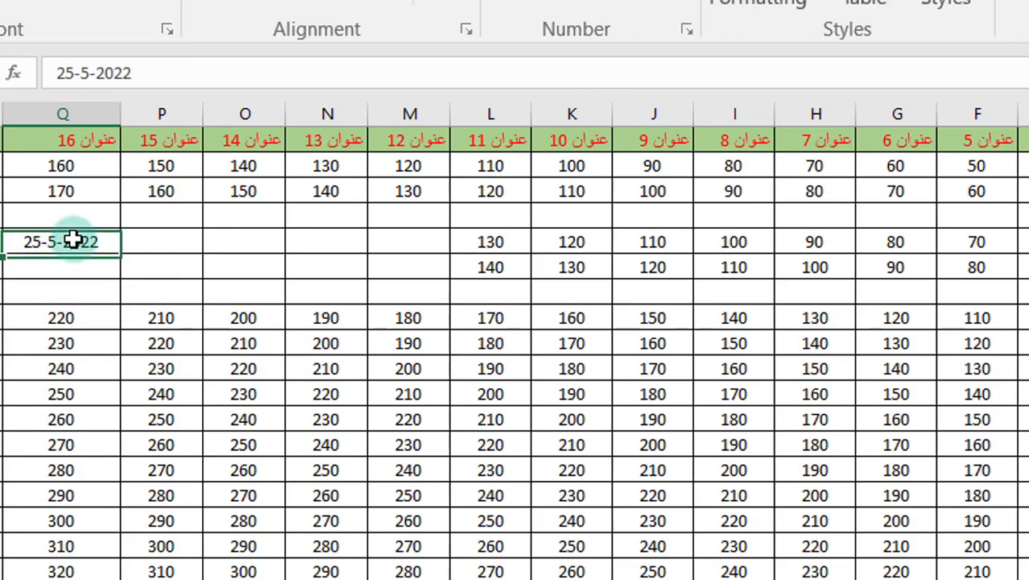
{"action": "left_click", "coordinate": [687, 30]}
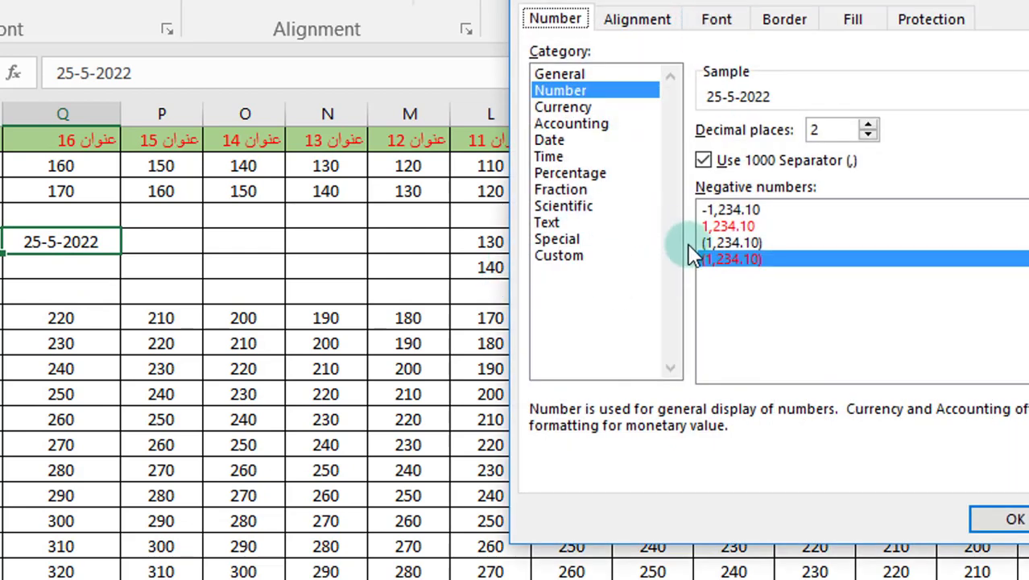
{"action": "left_click", "coordinate": [555, 141]}
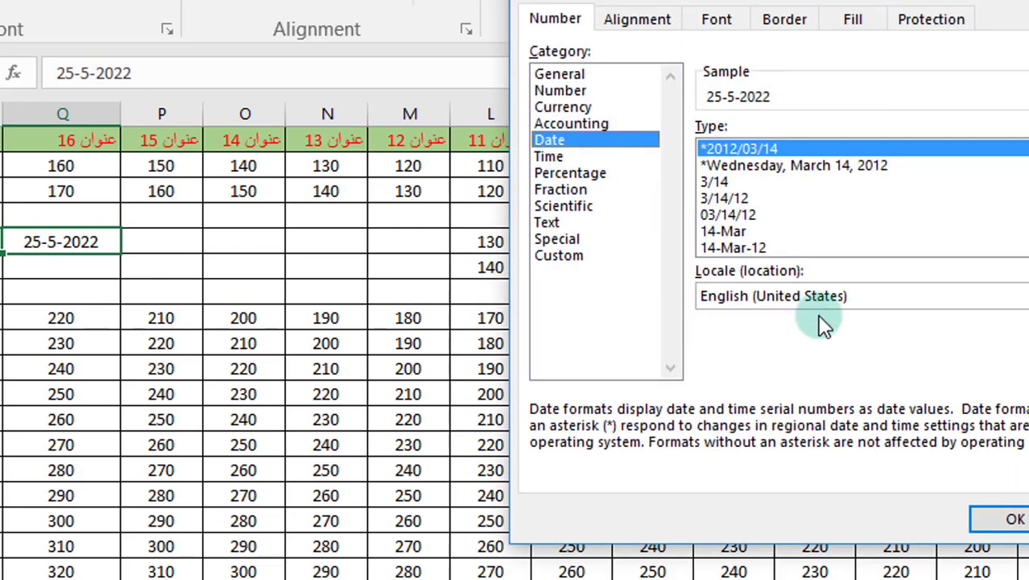
{"action": "left_click", "coordinate": [799, 168]}
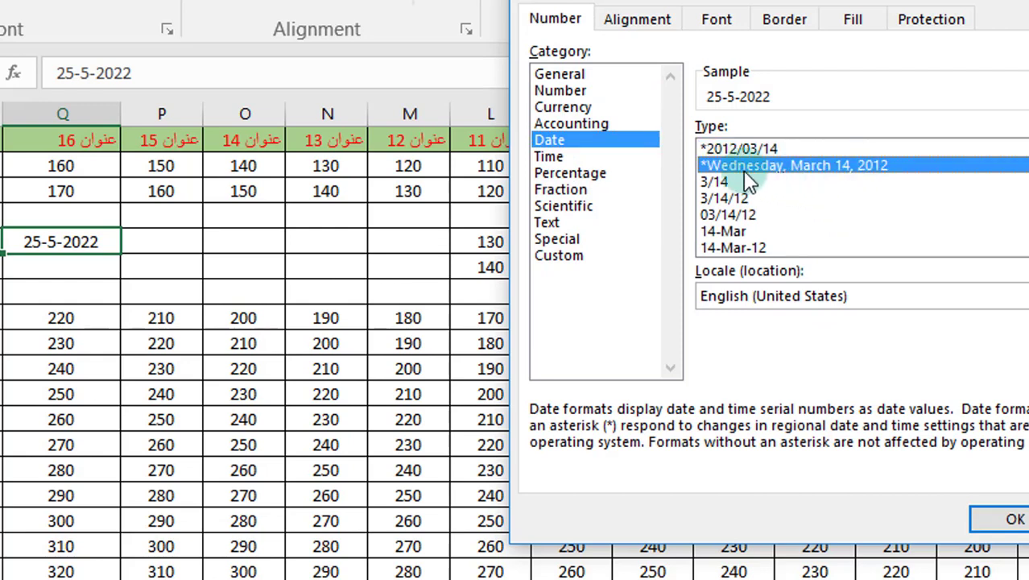
{"action": "left_click", "coordinate": [995, 519]}
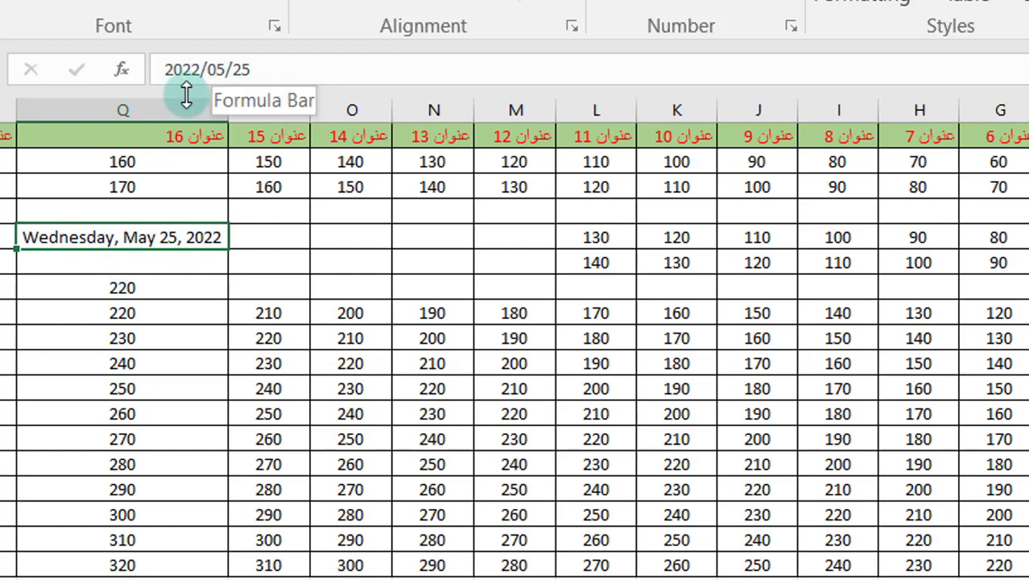
Keep the long date format and fill the column Q date one cell down as a series.
{"action": "left_click", "coordinate": [790, 29]}
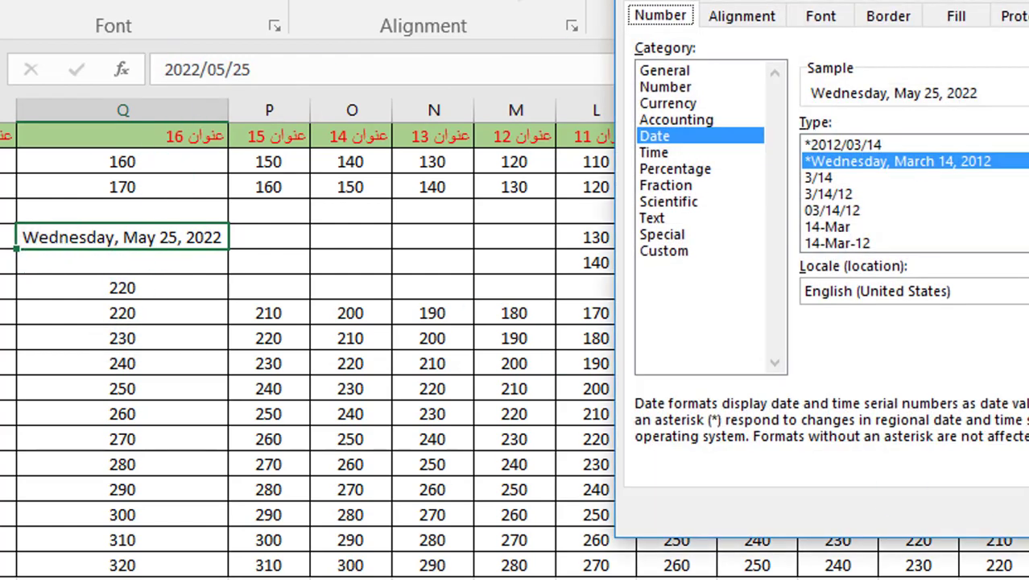
{"action": "key", "text": "Return"}
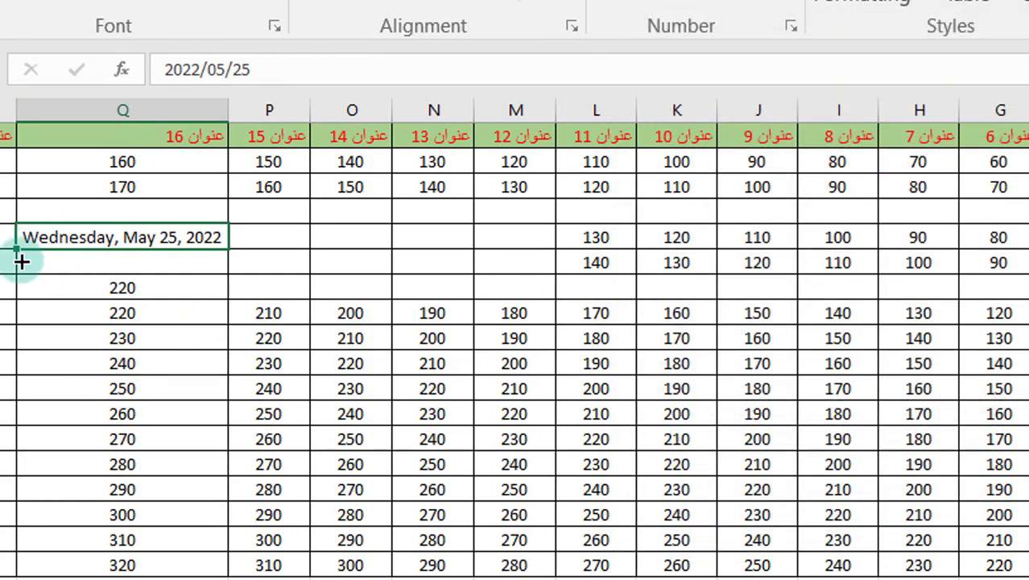
{"action": "left_click_drag", "start_coordinate": [21, 260], "coordinate": [32, 275]}
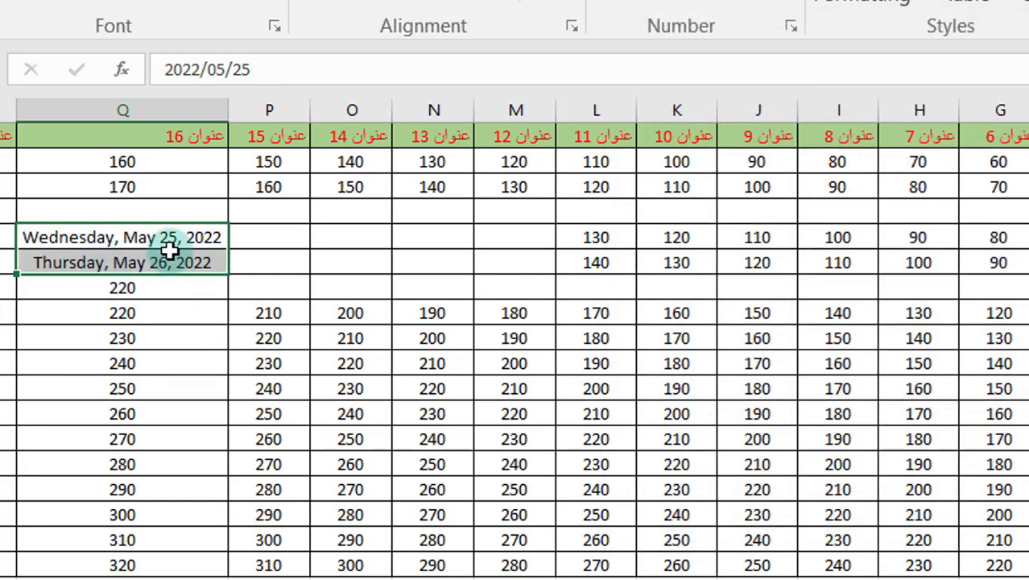
Format the upper date cell in column Q with the date type 3/14.
{"action": "left_click", "coordinate": [131, 236]}
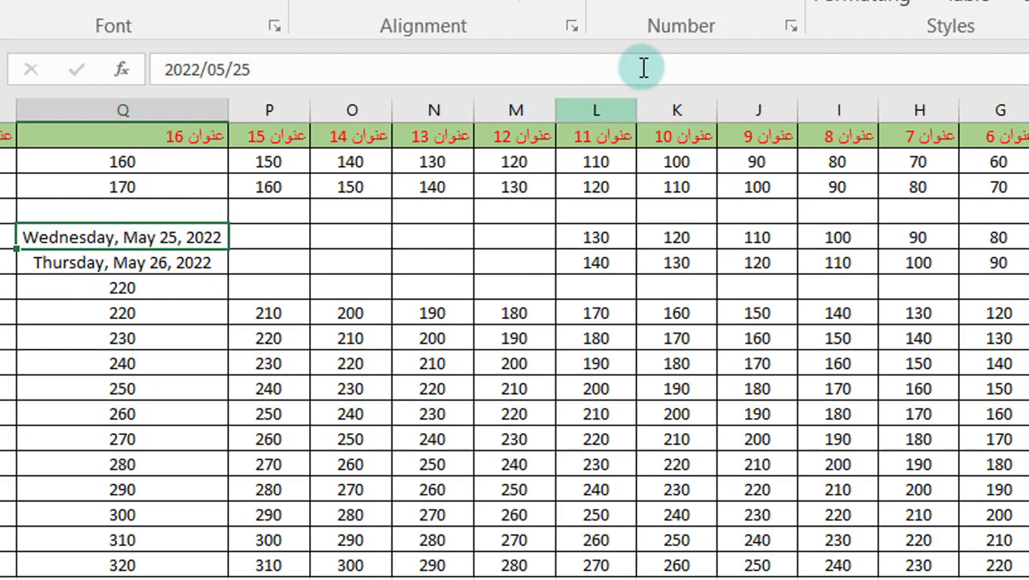
{"action": "key", "text": "ctrl+1"}
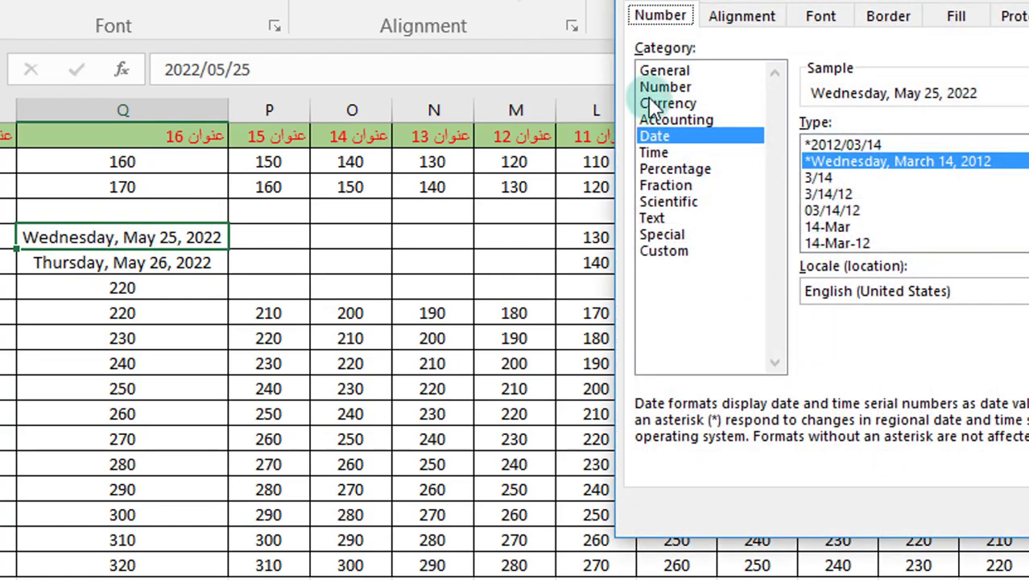
{"action": "left_click", "coordinate": [813, 177]}
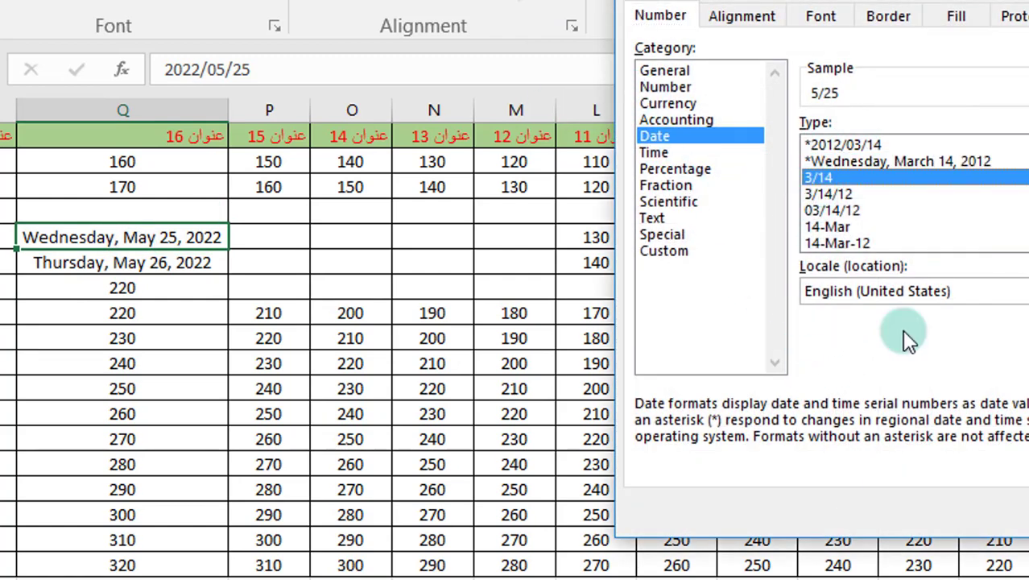
{"action": "left_click", "coordinate": [930, 489]}
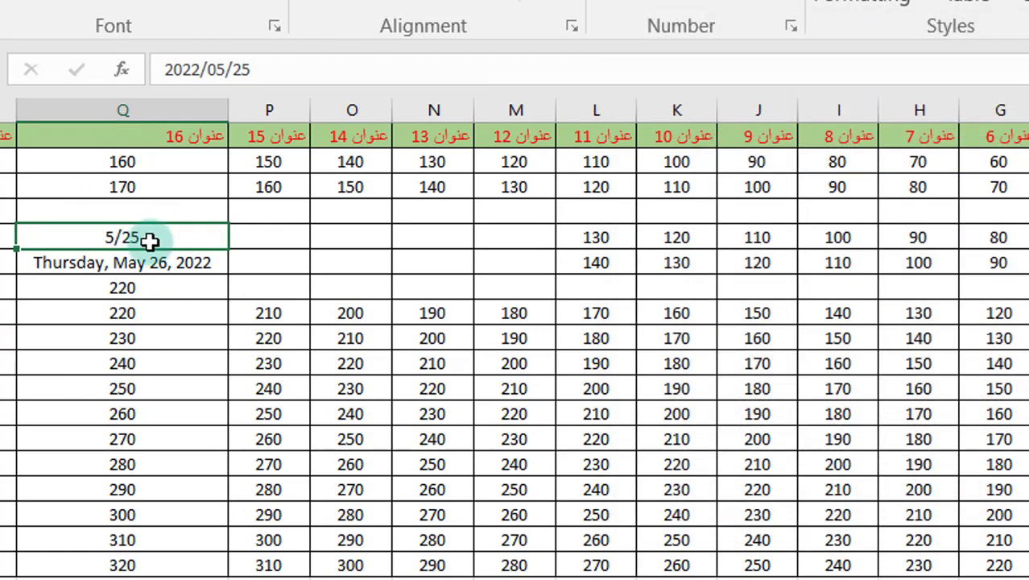
Change the upper column Q date to the short date type 3/14/12.
{"action": "left_click", "coordinate": [792, 29]}
{"action": "left_click", "coordinate": [845, 195]}
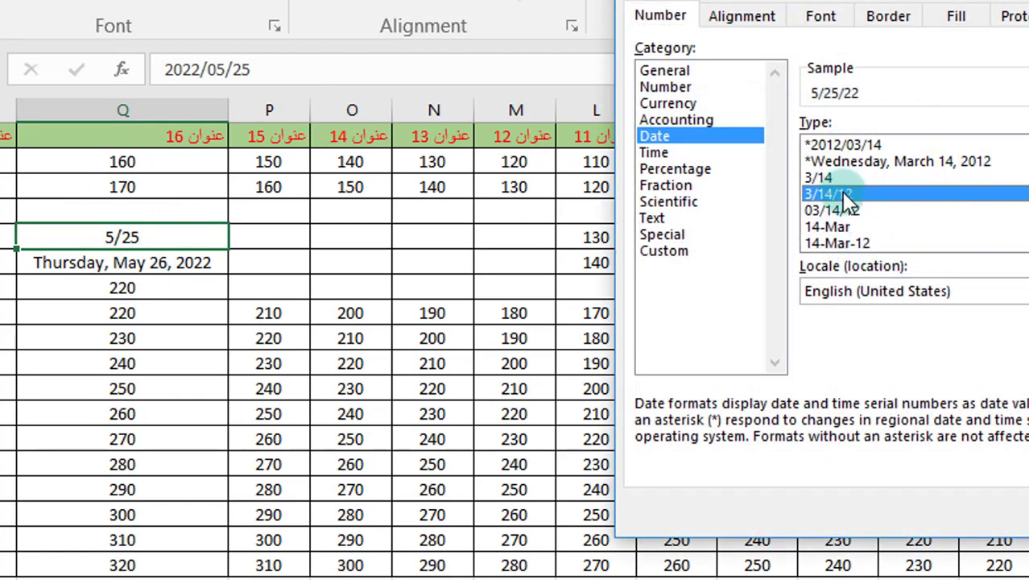
{"action": "key", "text": "Return"}
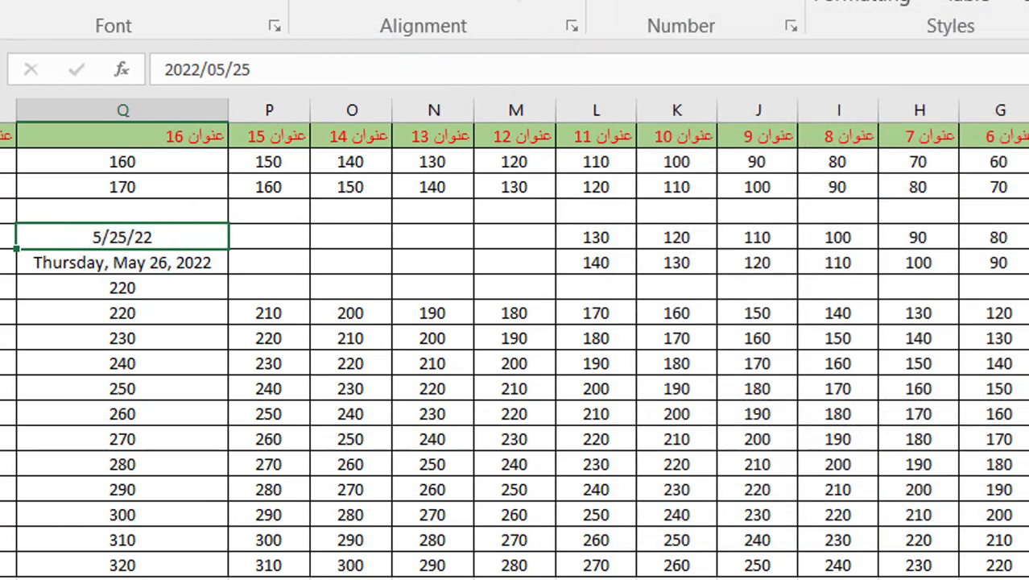
Switch the upper column Q date to the day-month date type 14-Mar.
{"action": "left_click", "coordinate": [791, 27]}
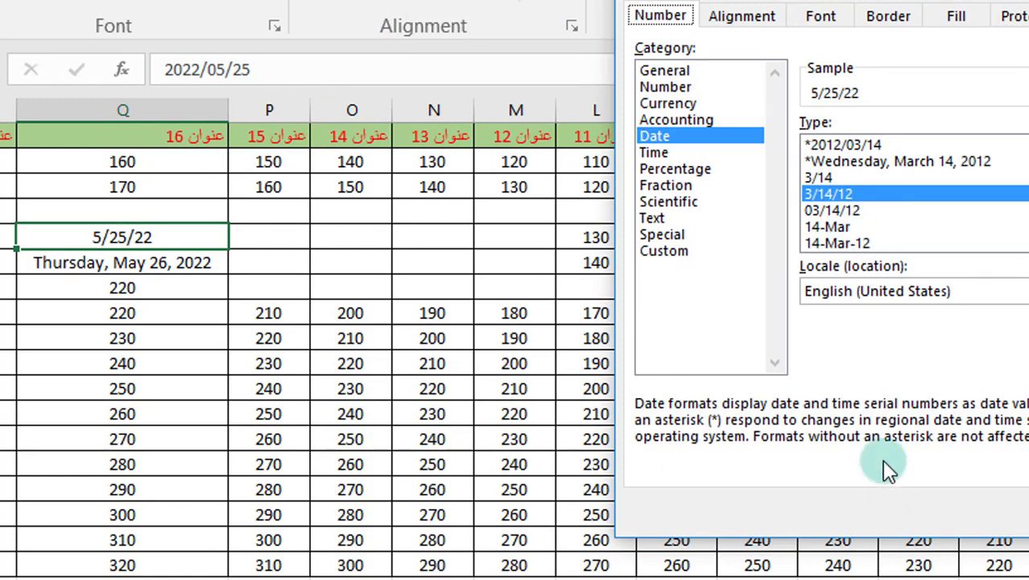
{"action": "left_click", "coordinate": [858, 229]}
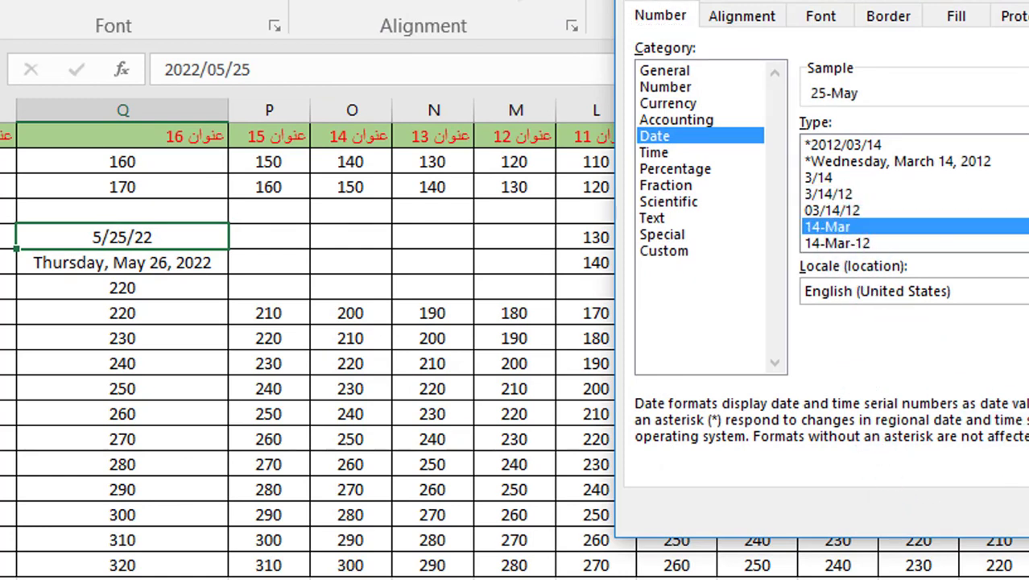
{"action": "key", "text": "Return"}
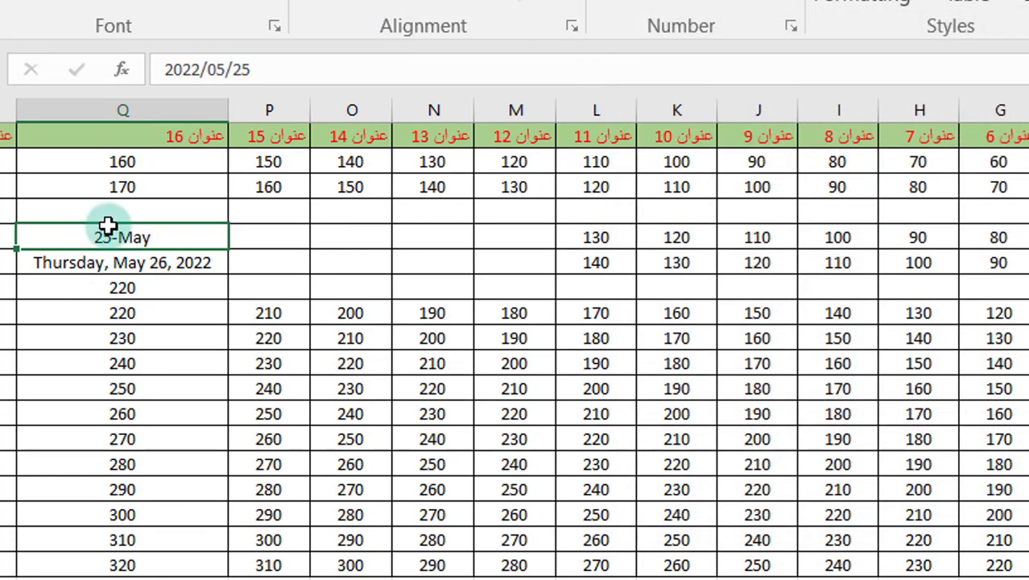
Apply the date type 3/14/2012, with a four-digit year, to the upper date cell in column Q.
{"action": "left_click", "coordinate": [791, 30]}
{"action": "scroll", "coordinate": [914, 219], "scroll_direction": "down", "scroll_amount": 3}
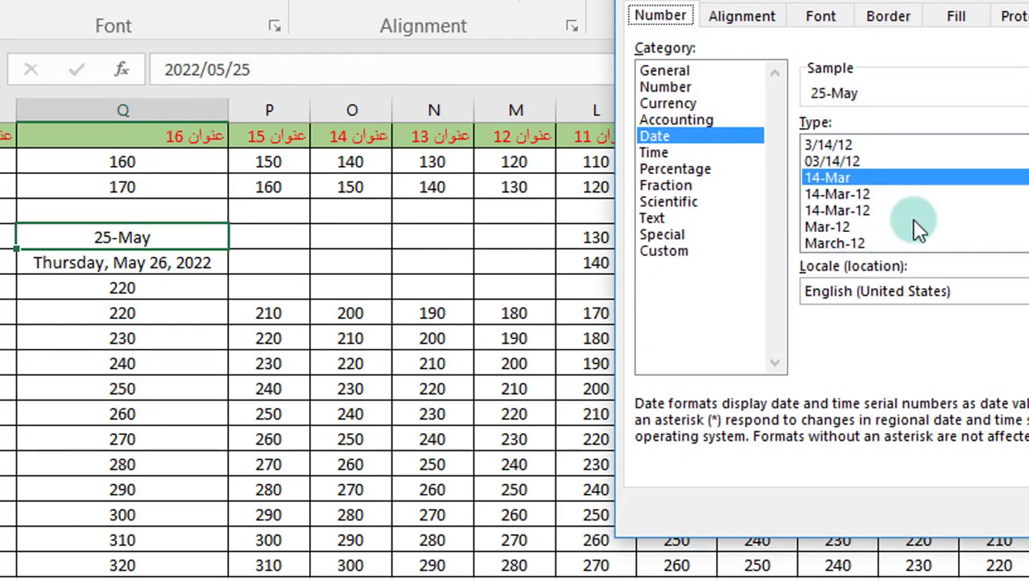
{"action": "scroll", "coordinate": [877, 169], "scroll_direction": "down", "scroll_amount": 1}
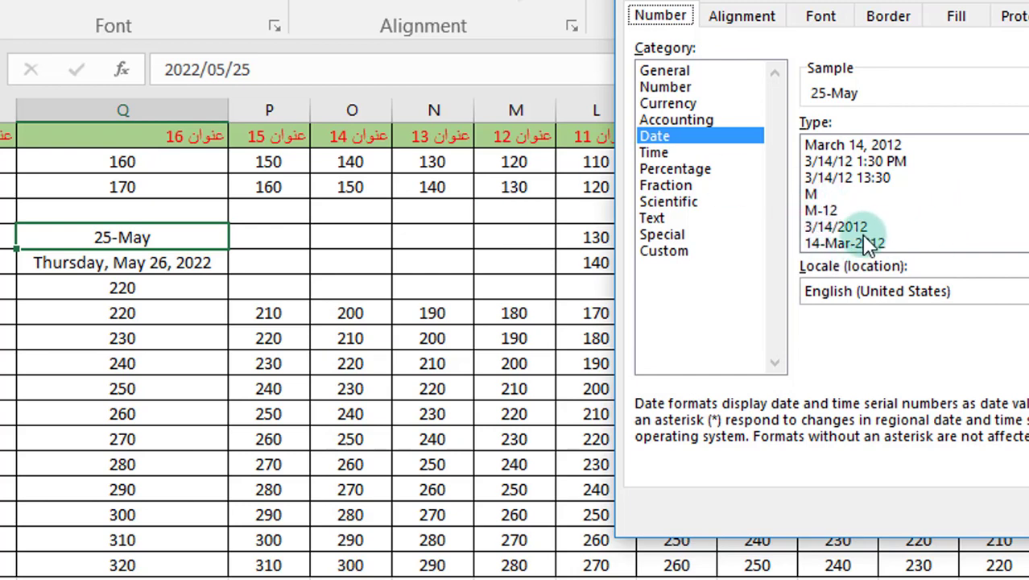
{"action": "left_click", "coordinate": [834, 227]}
{"action": "key", "text": "Return"}
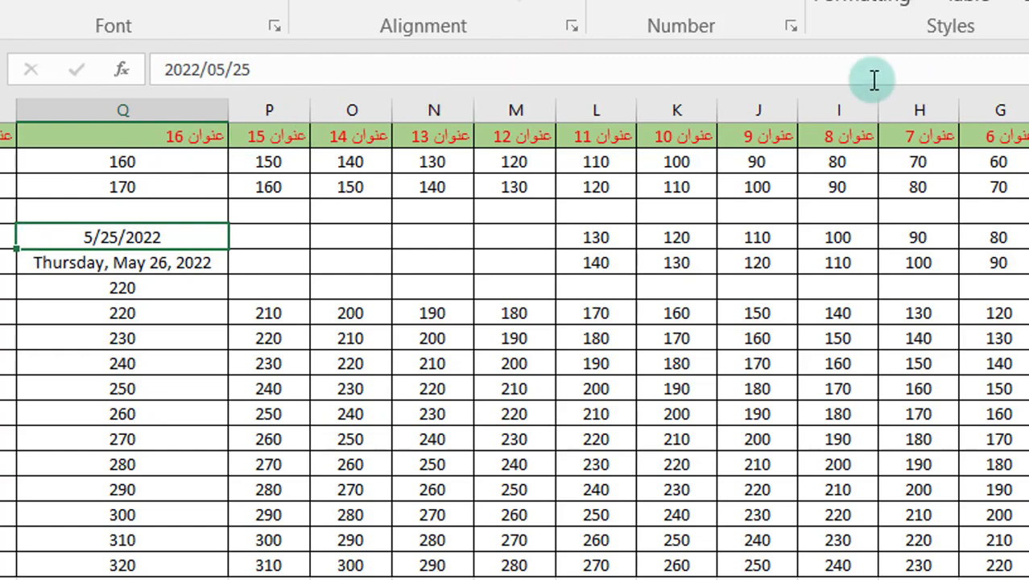
Apply the existing custom format code yyyy/mm/dd to the upper date cell in column Q.
{"action": "left_click", "coordinate": [791, 27]}
{"action": "left_click", "coordinate": [949, 240]}
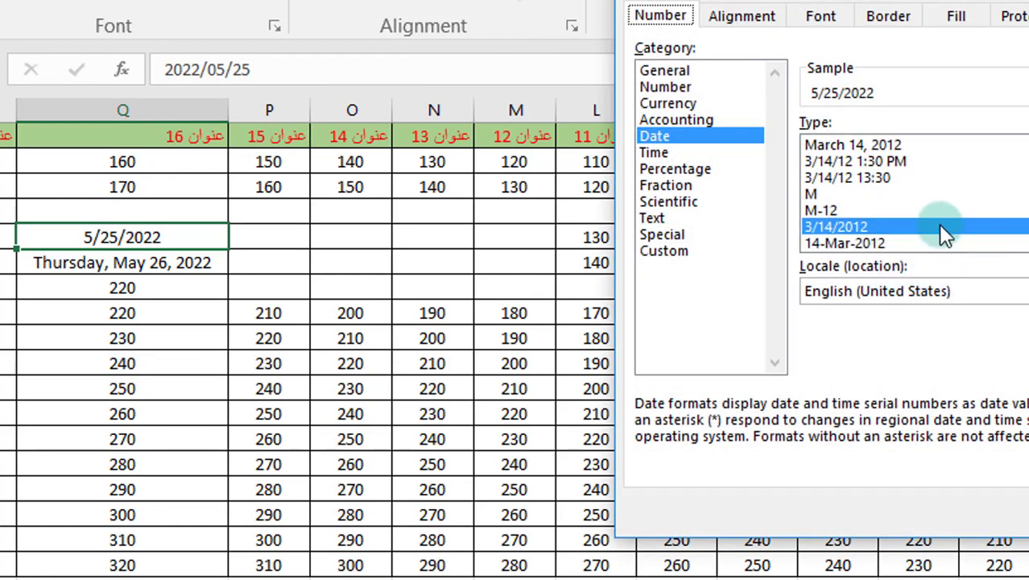
{"action": "scroll", "coordinate": [870, 232], "scroll_direction": "up", "scroll_amount": 4}
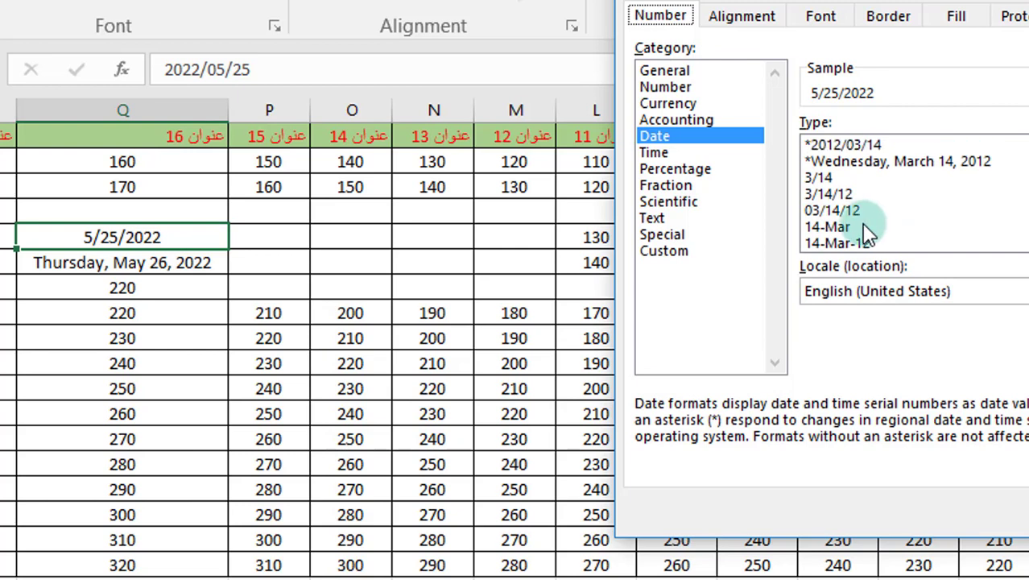
{"action": "scroll", "coordinate": [857, 229], "scroll_direction": "down", "scroll_amount": 3}
{"action": "scroll", "coordinate": [887, 173], "scroll_direction": "down", "scroll_amount": 1}
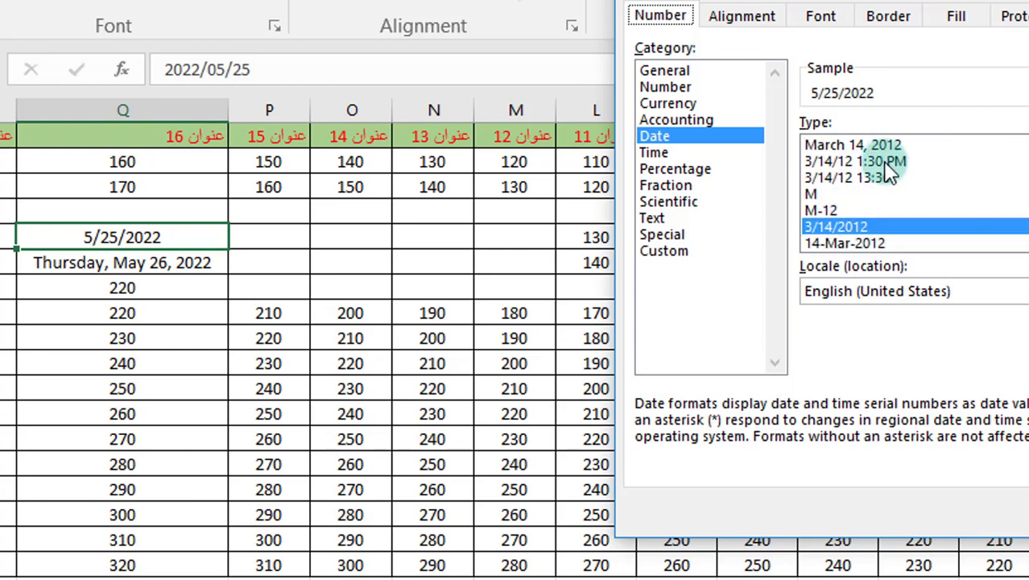
{"action": "left_click", "coordinate": [666, 252]}
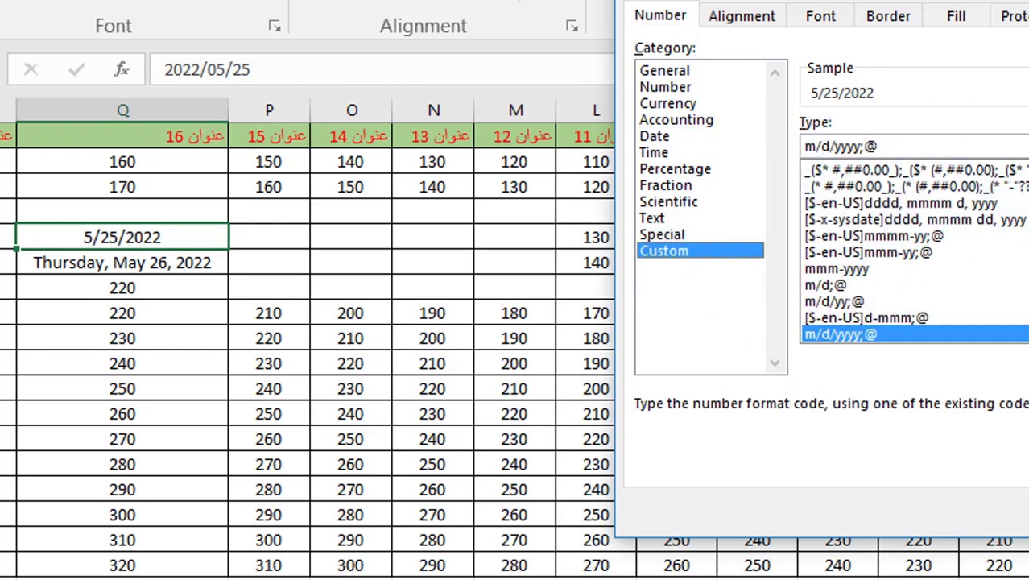
{"action": "scroll", "coordinate": [913, 250], "scroll_direction": "up", "scroll_amount": 12}
{"action": "scroll", "coordinate": [914, 249], "scroll_direction": "down", "scroll_amount": 5}
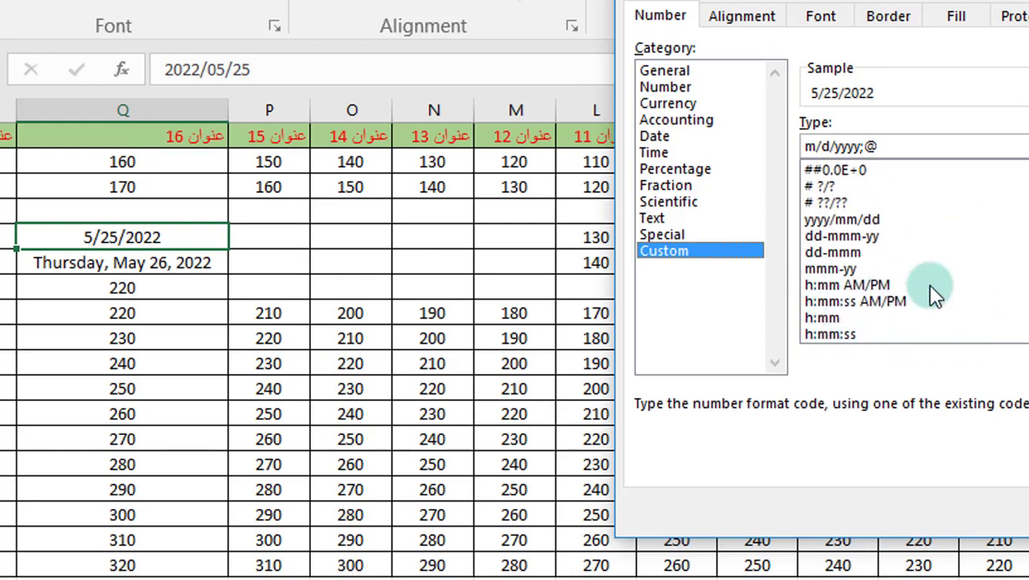
{"action": "left_click", "coordinate": [855, 222]}
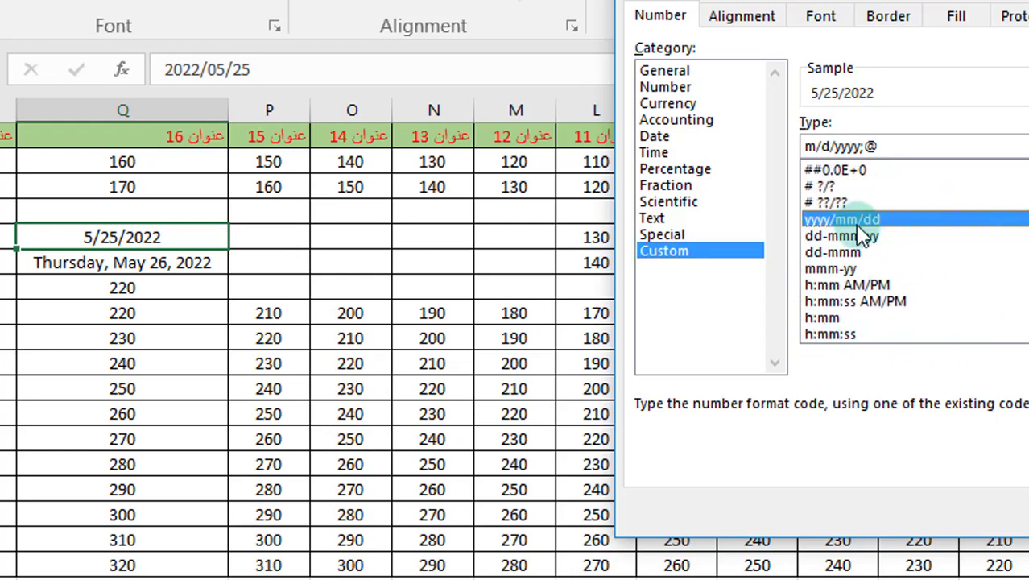
{"action": "left_click", "coordinate": [823, 146]}
{"action": "scroll", "coordinate": [875, 199], "scroll_direction": "down", "scroll_amount": 1}
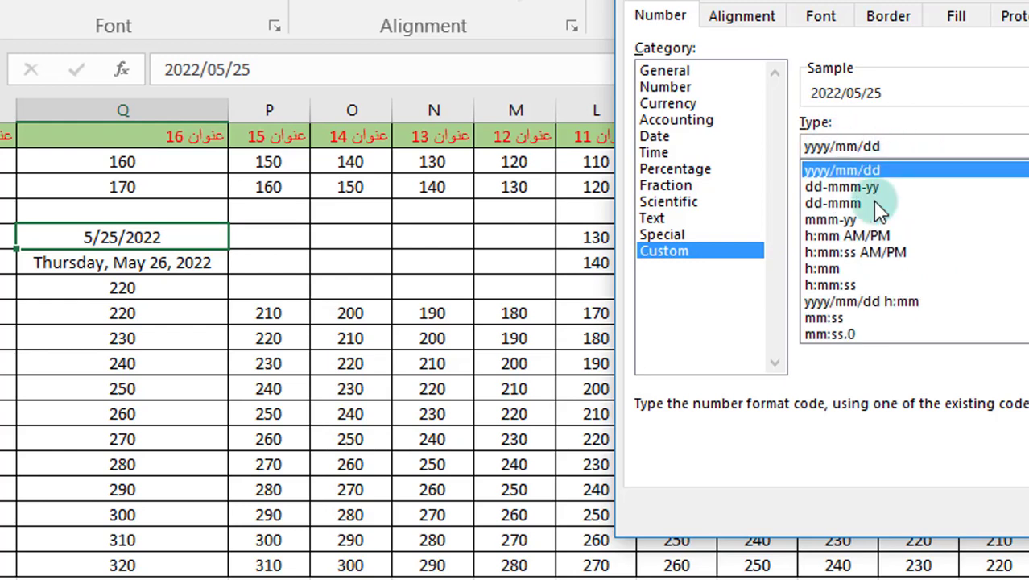
{"action": "scroll", "coordinate": [875, 200], "scroll_direction": "up", "scroll_amount": 1}
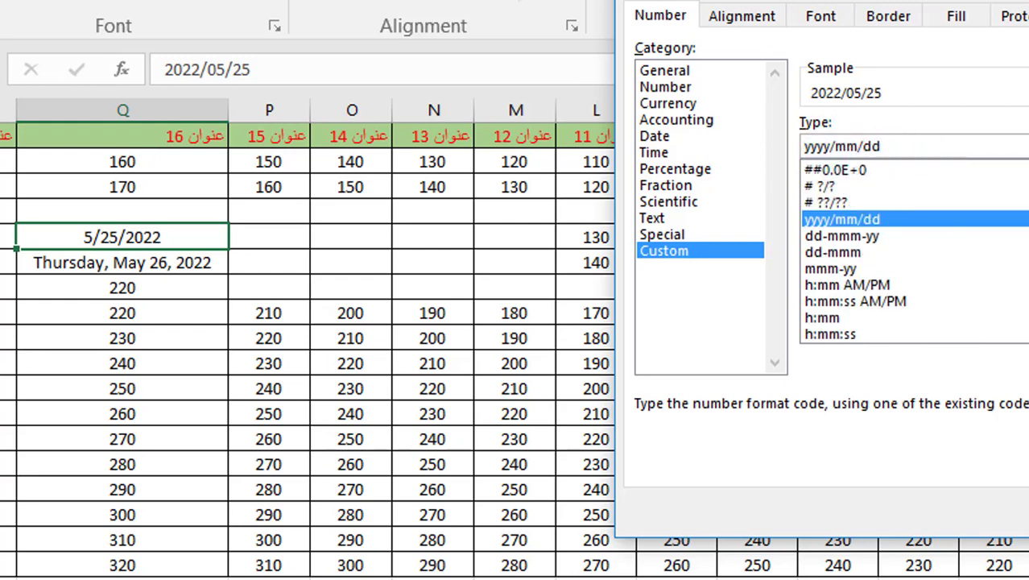
{"action": "key", "text": "Return"}
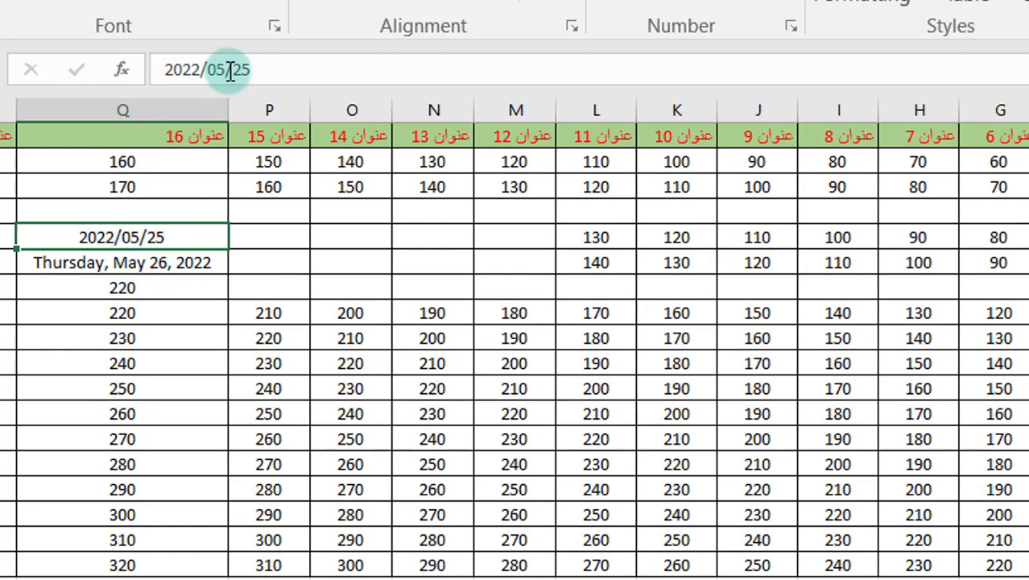
Replace the custom format code of the upper column Q date with dd/mm/yyyy and apply it.
{"action": "left_click", "coordinate": [791, 29]}
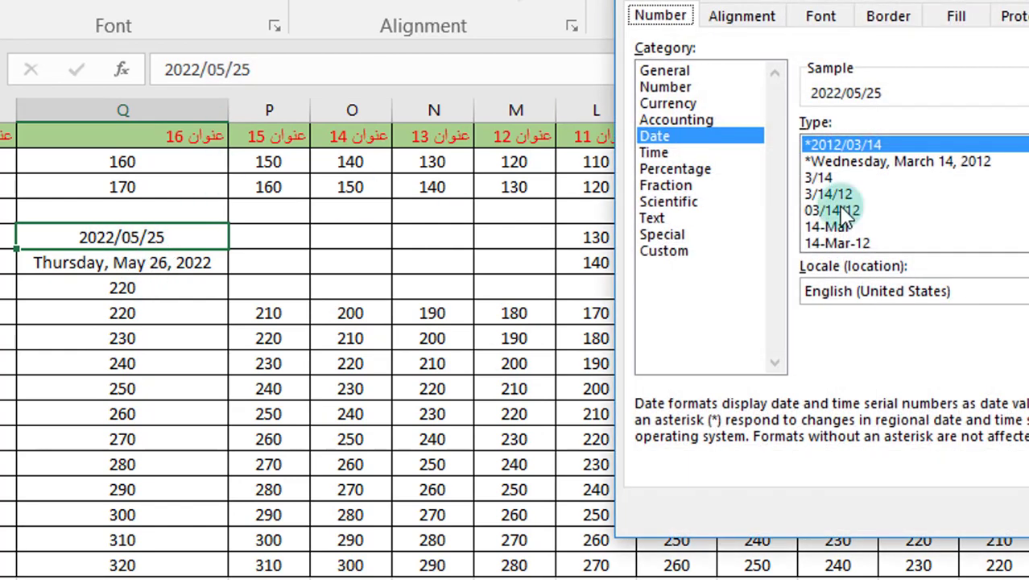
{"action": "left_click", "coordinate": [668, 251]}
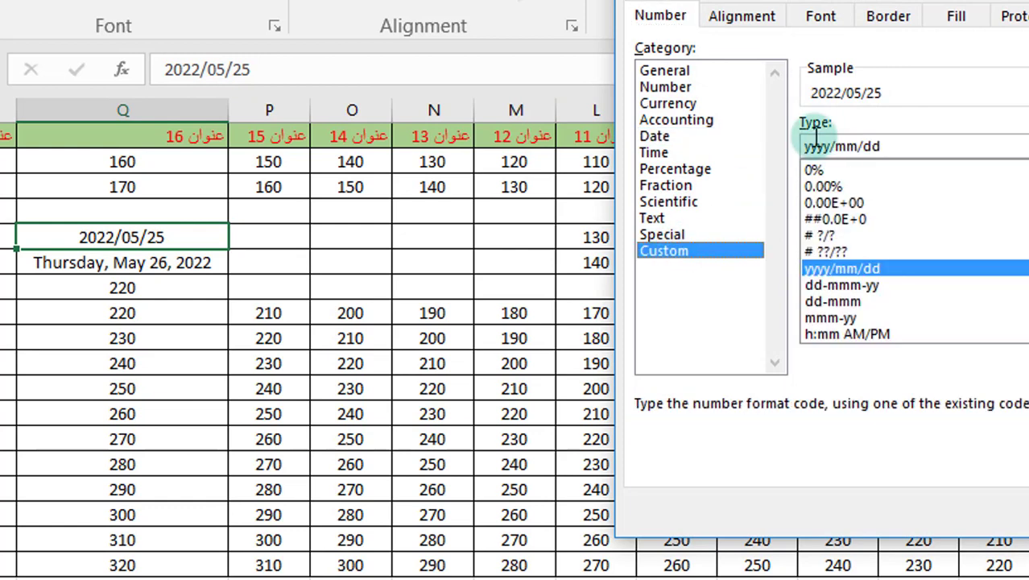
{"action": "left_click_drag", "start_coordinate": [829, 148], "coordinate": [807, 149]}
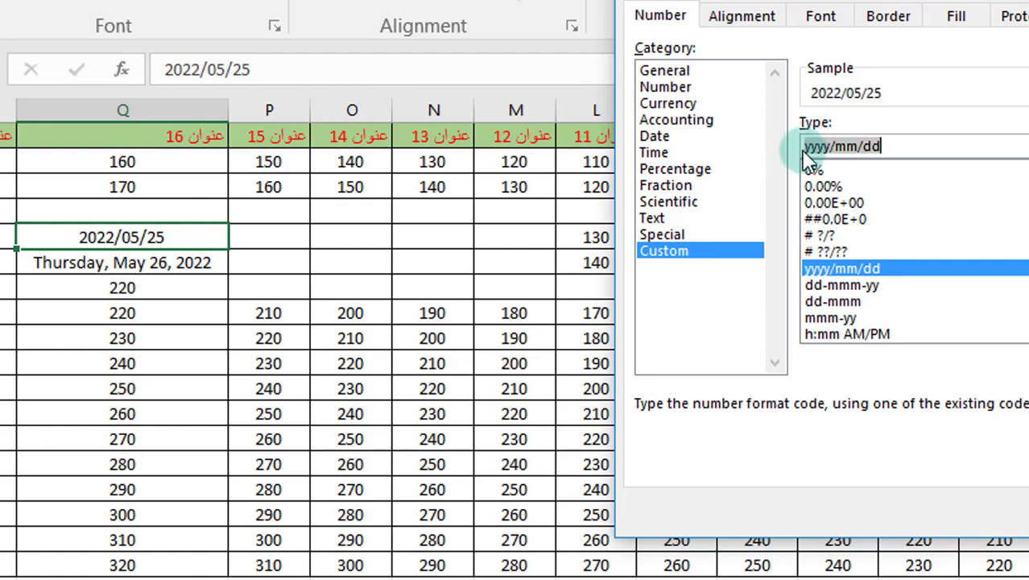
{"action": "key", "text": "BackSpace"}
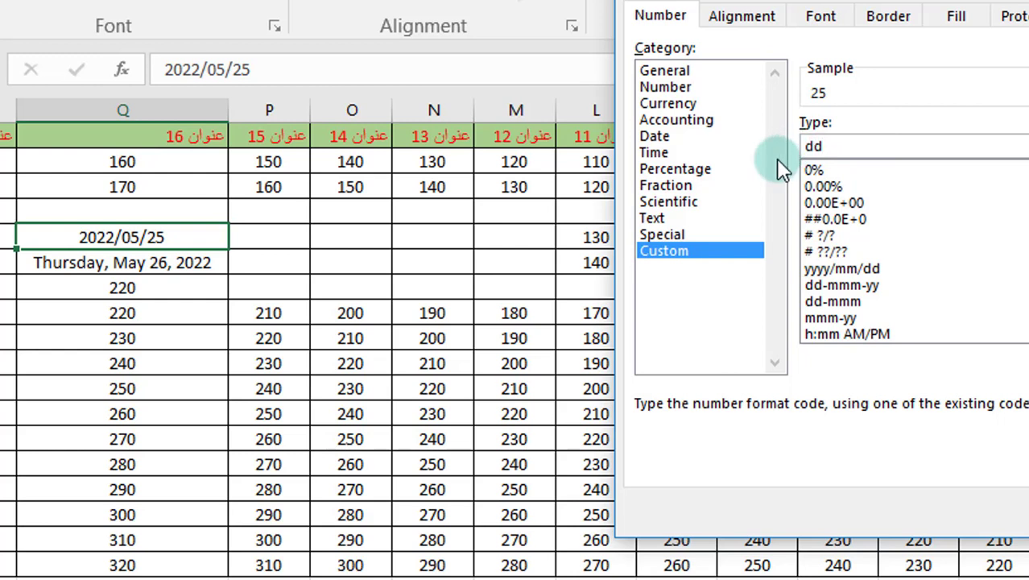
{"action": "type", "text": "/m"}
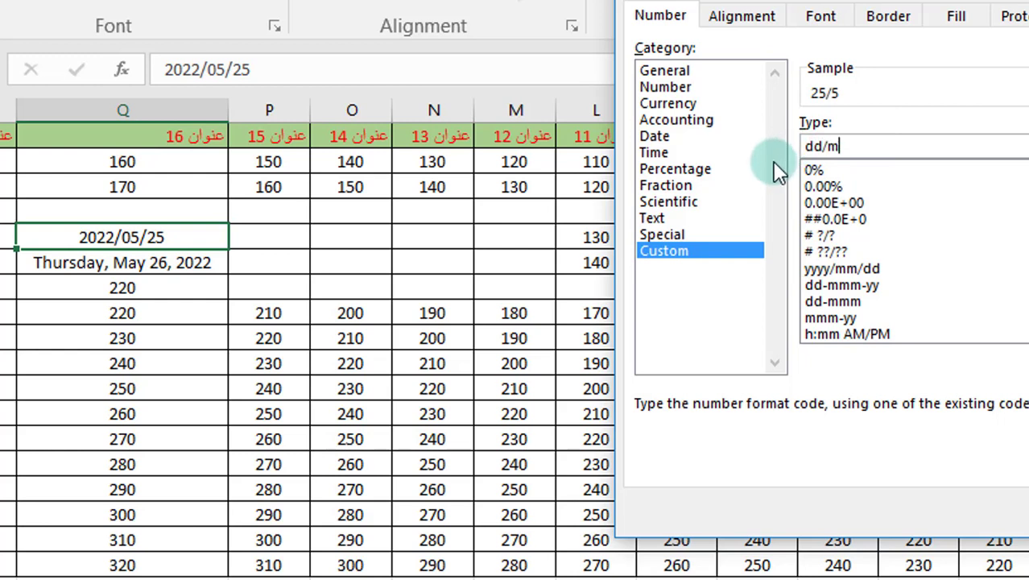
{"action": "type", "text": "m"}
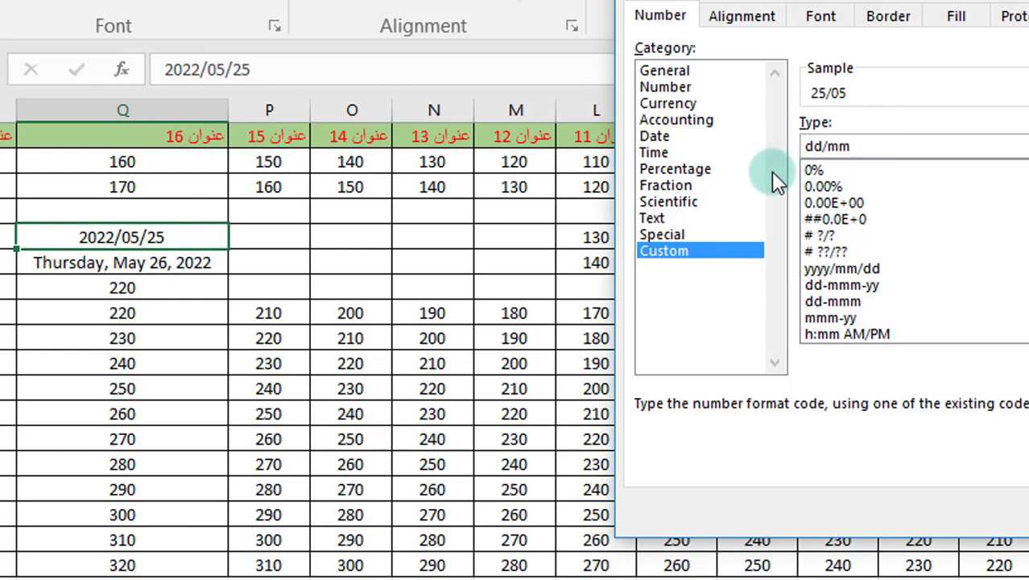
{"action": "type", "text": "/"}
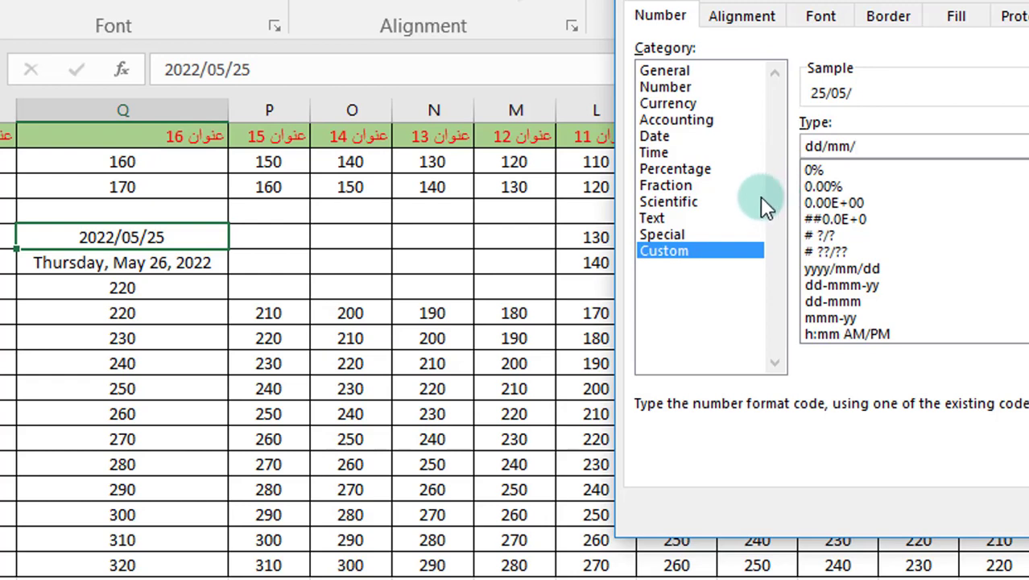
{"action": "type", "text": "yyyy"}
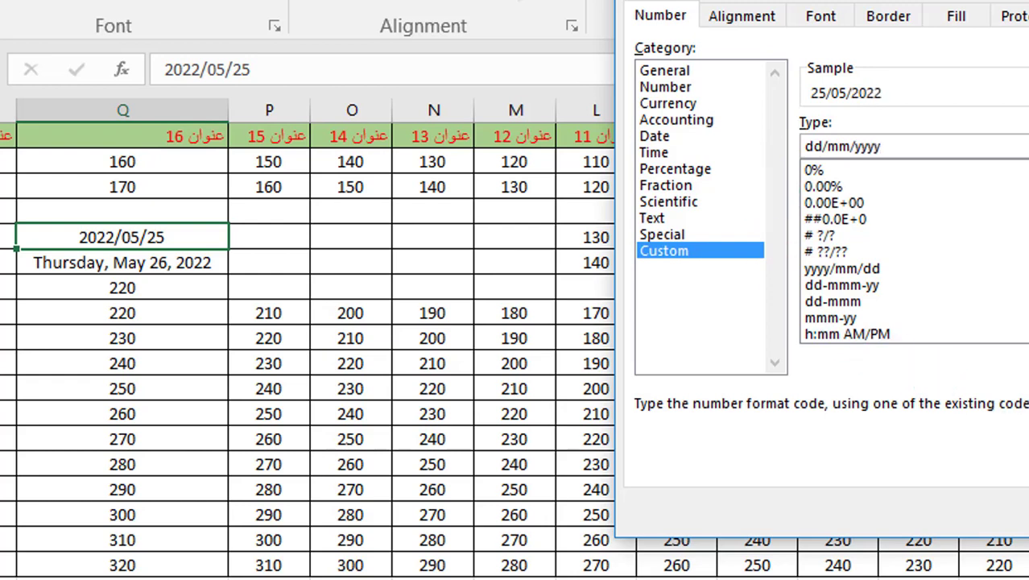
{"action": "key", "text": "Return"}
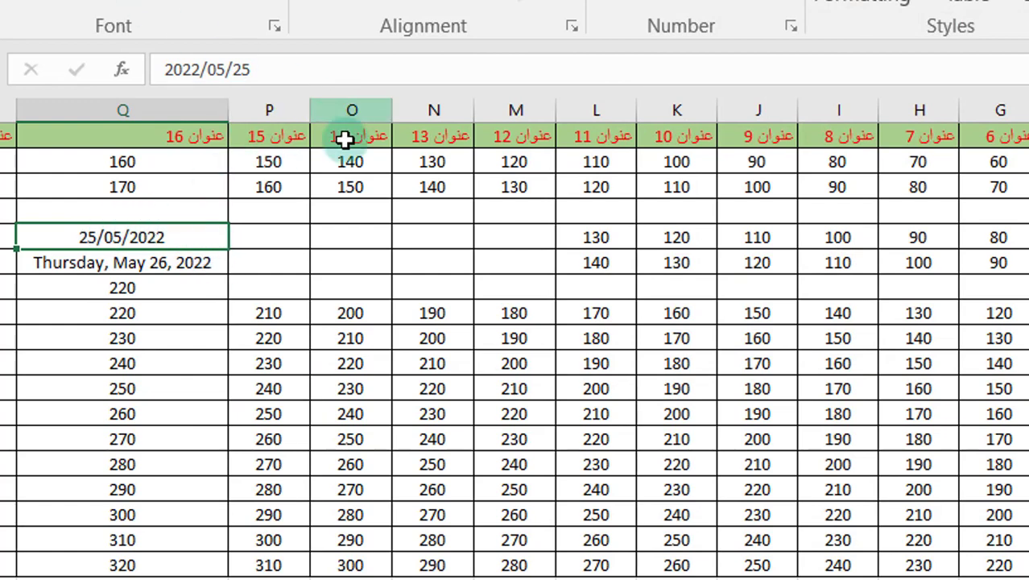
Apply the time format of type 13:30 to the upper date cell in column Q.
{"action": "left_click", "coordinate": [791, 27]}
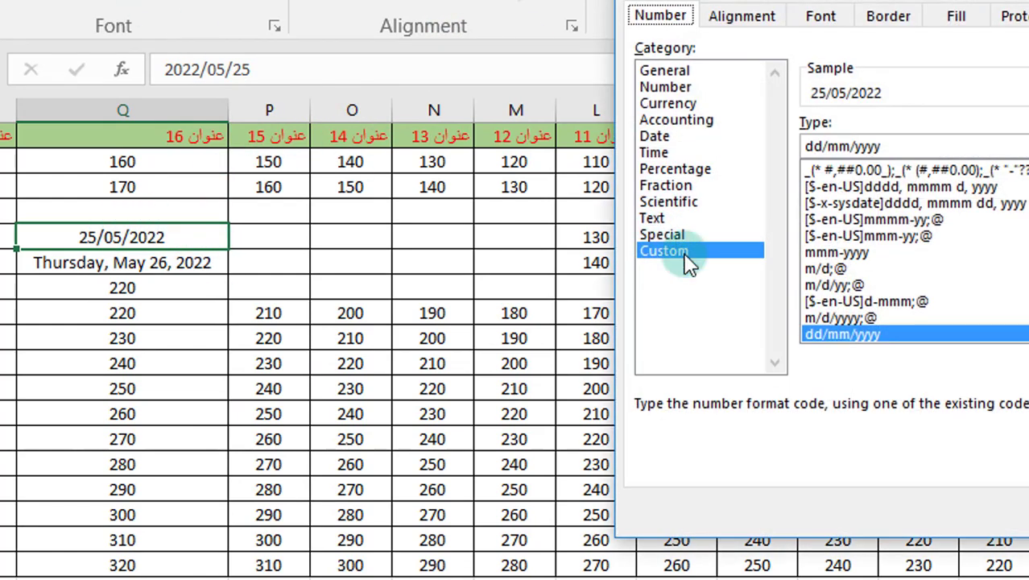
{"action": "left_click", "coordinate": [667, 140]}
{"action": "left_click", "coordinate": [659, 154]}
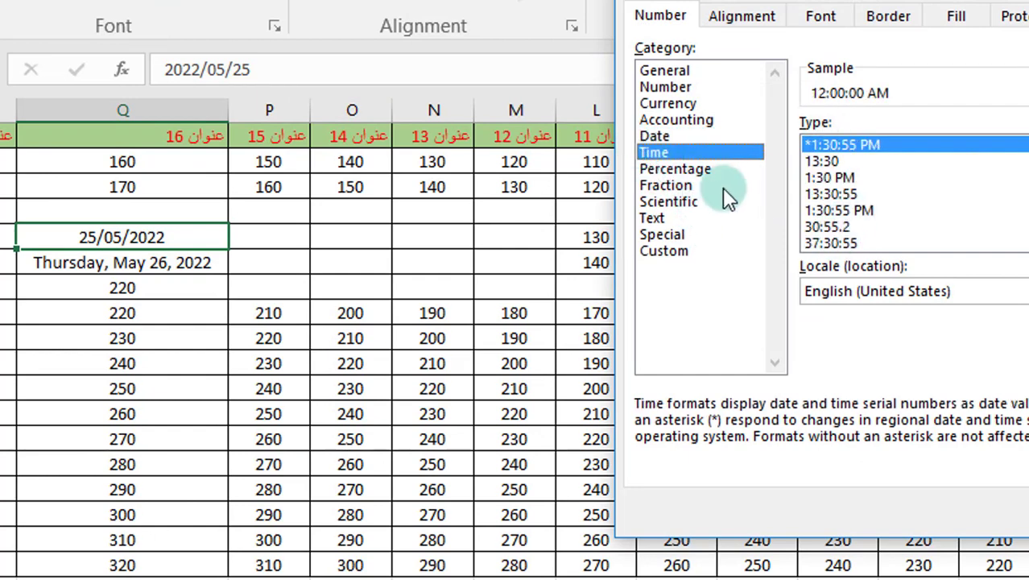
{"action": "left_click", "coordinate": [829, 162]}
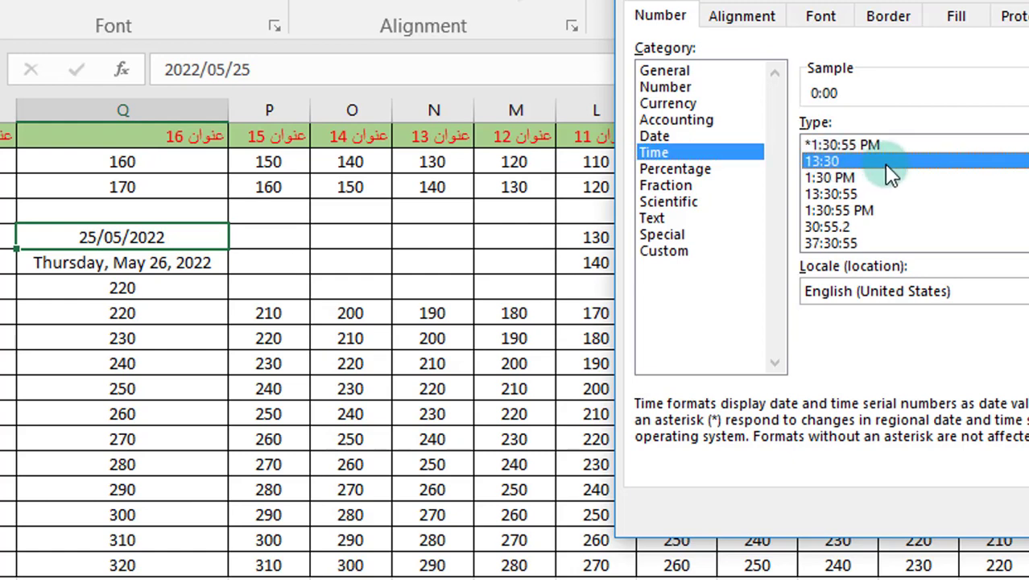
{"action": "left_click", "coordinate": [844, 146]}
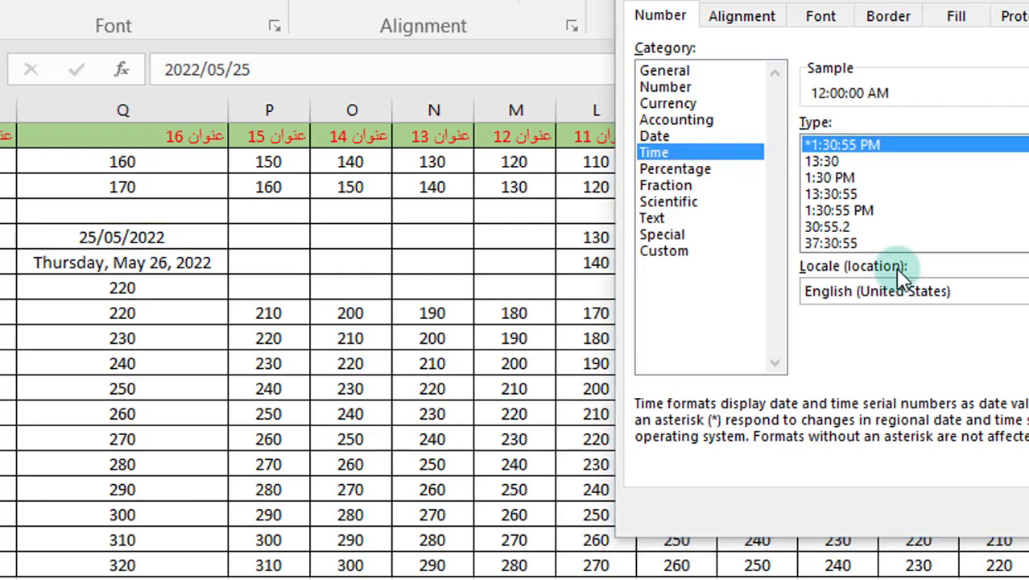
{"action": "double_click", "coordinate": [823, 163]}
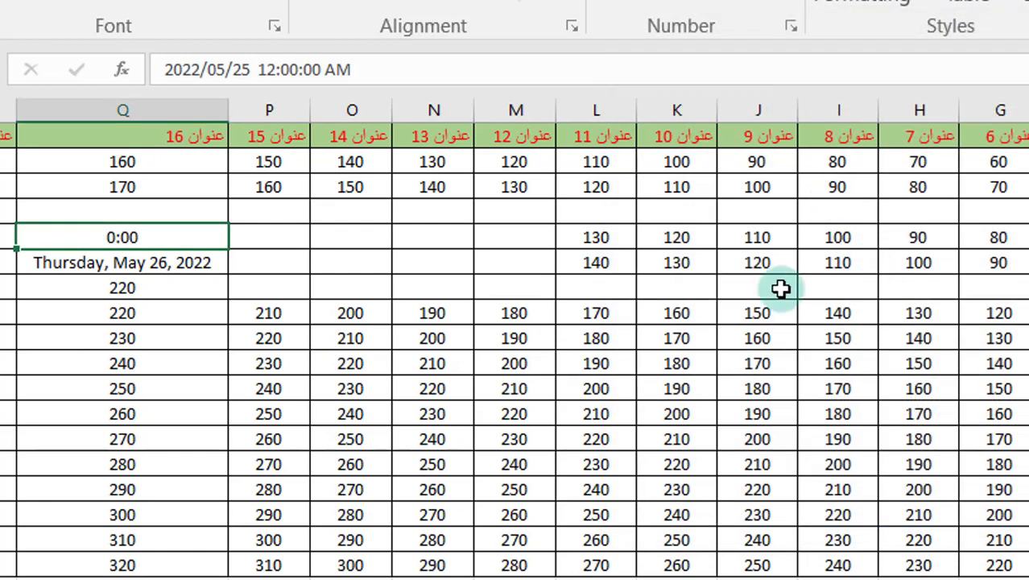
Set the time portion of the upper date-time value in column Q to 12:22:15 AM.
{"action": "left_click", "coordinate": [170, 266]}
{"action": "left_click", "coordinate": [147, 238]}
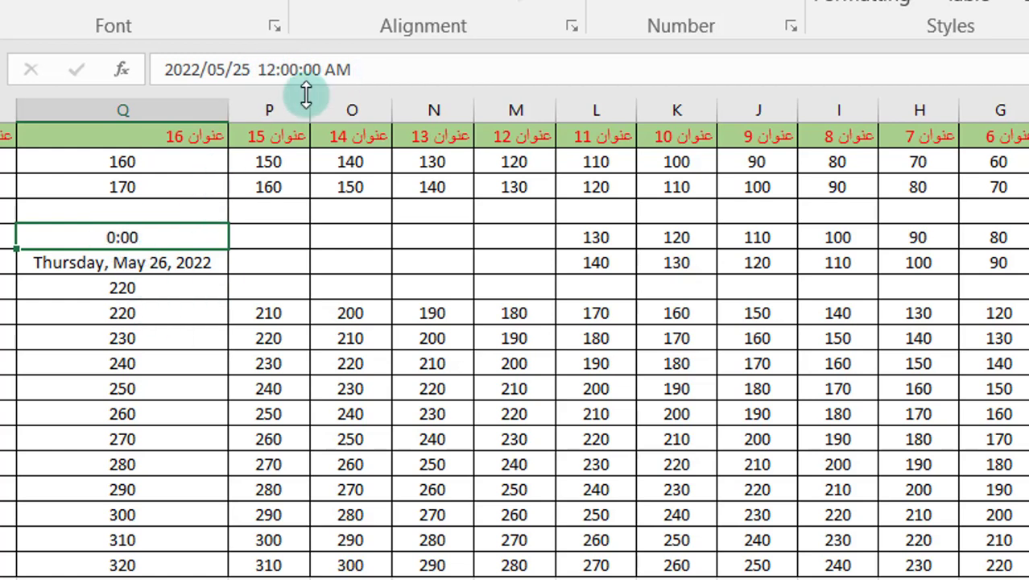
{"action": "left_click", "coordinate": [295, 71]}
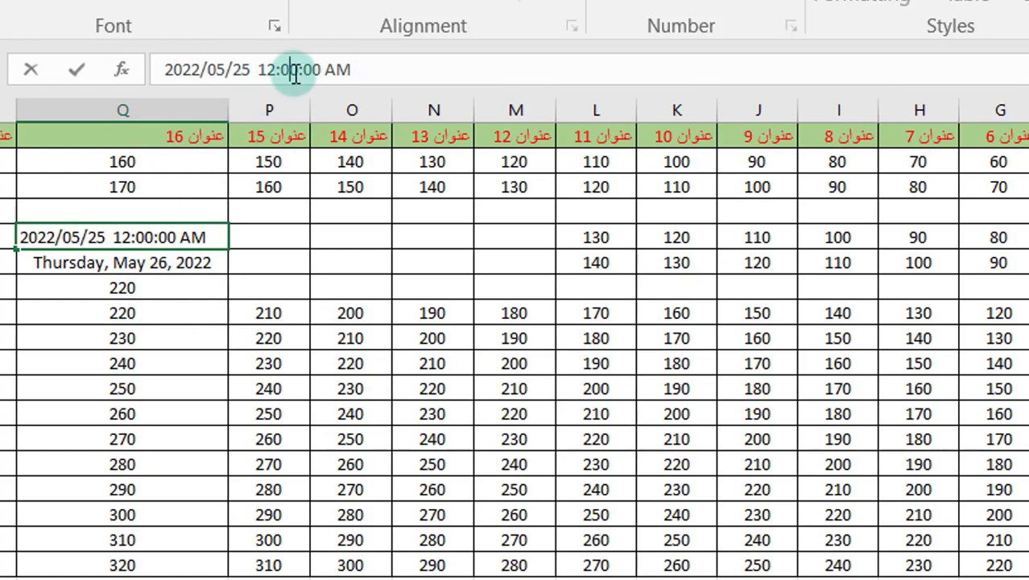
{"action": "key", "text": "Delete"}
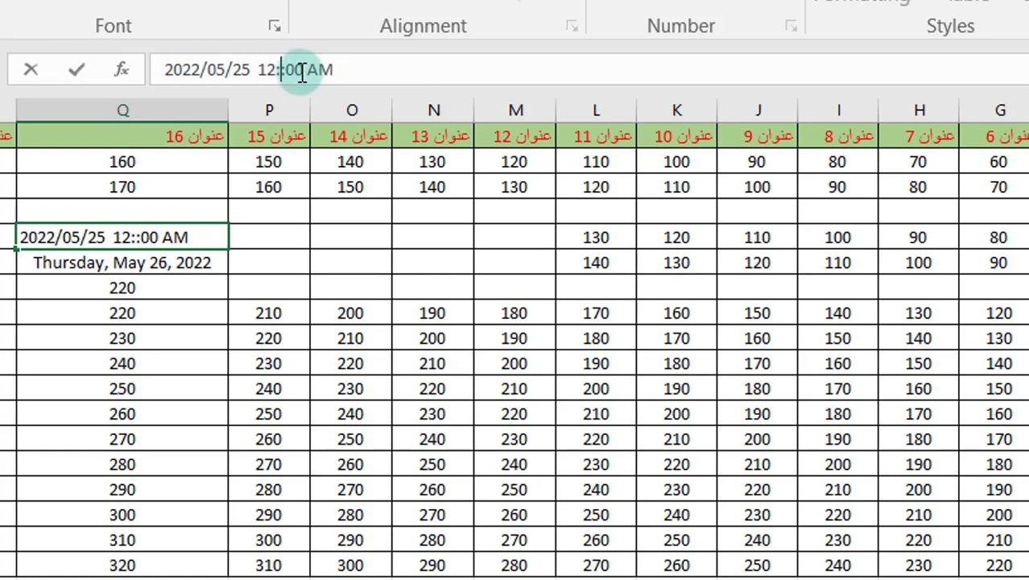
{"action": "type", "text": "22"}
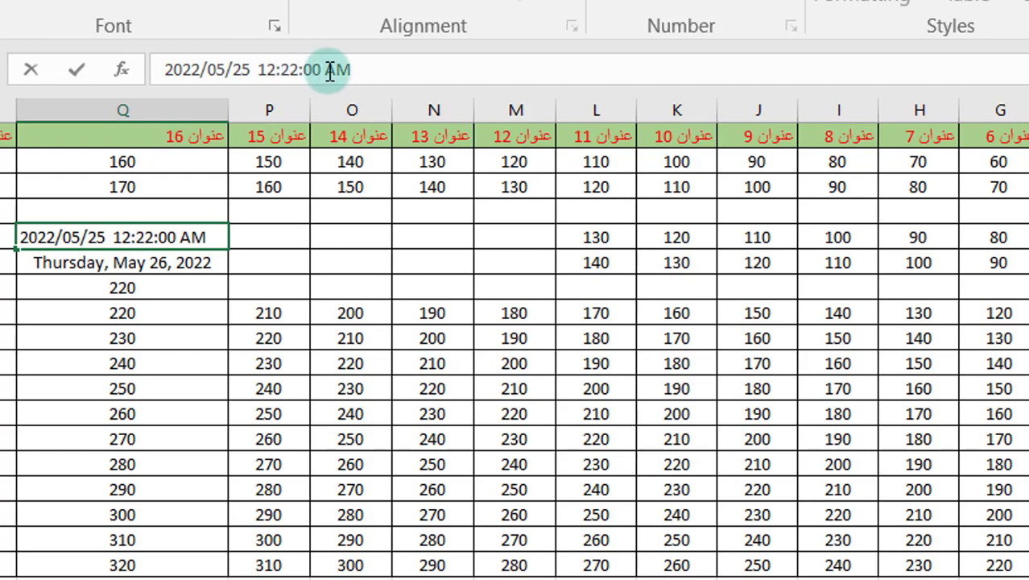
{"action": "left_click_drag", "start_coordinate": [314, 71], "coordinate": [307, 71]}
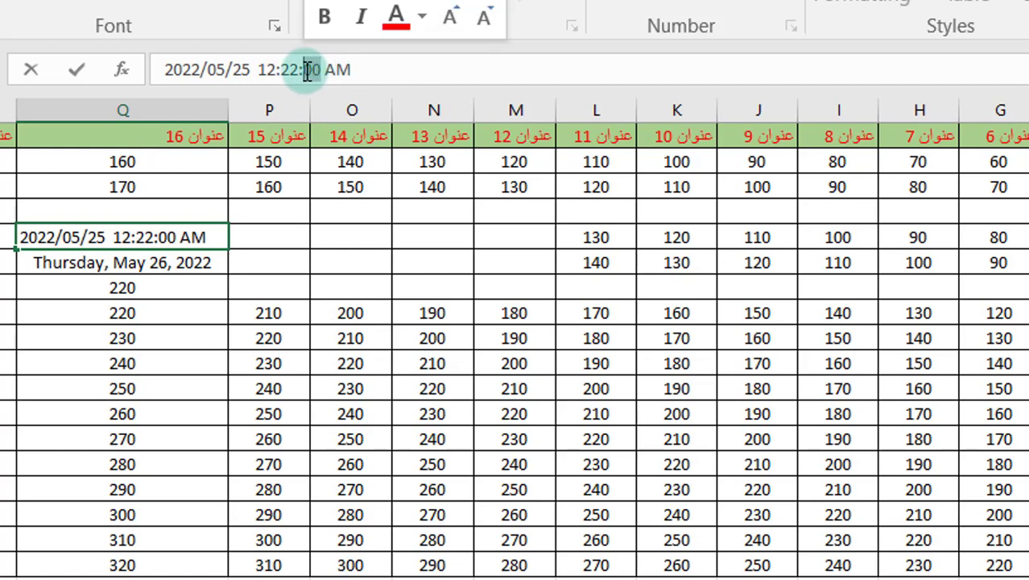
{"action": "type", "text": "15"}
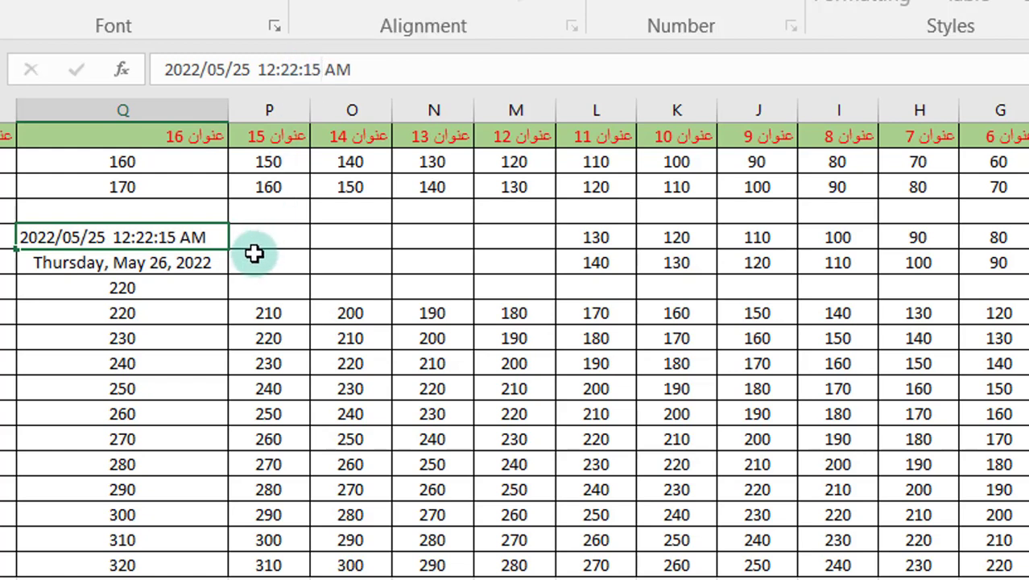
{"action": "key", "text": "Return"}
{"action": "left_click", "coordinate": [162, 239]}
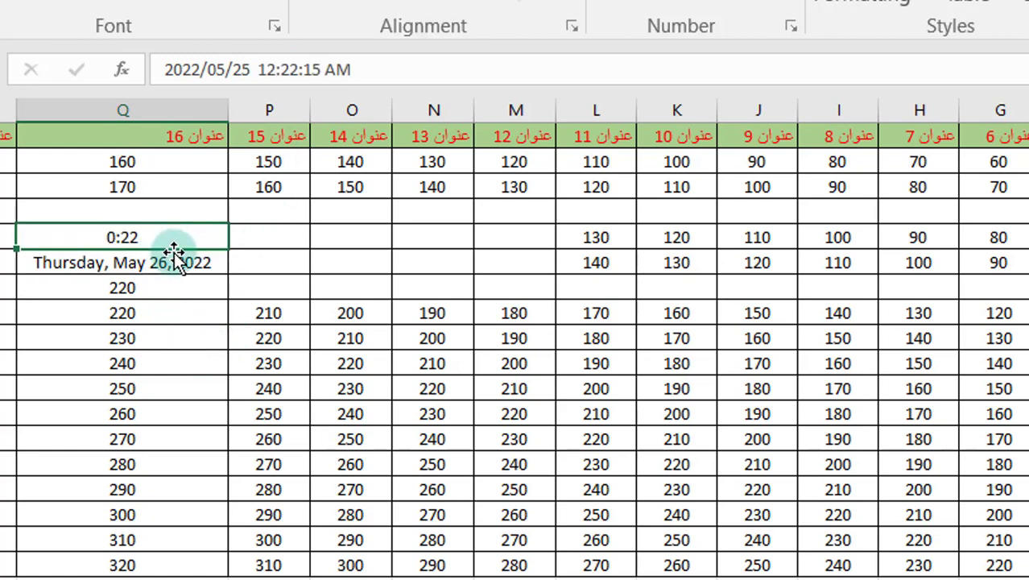
{"action": "left_click", "coordinate": [129, 253]}
{"action": "left_click", "coordinate": [121, 238]}
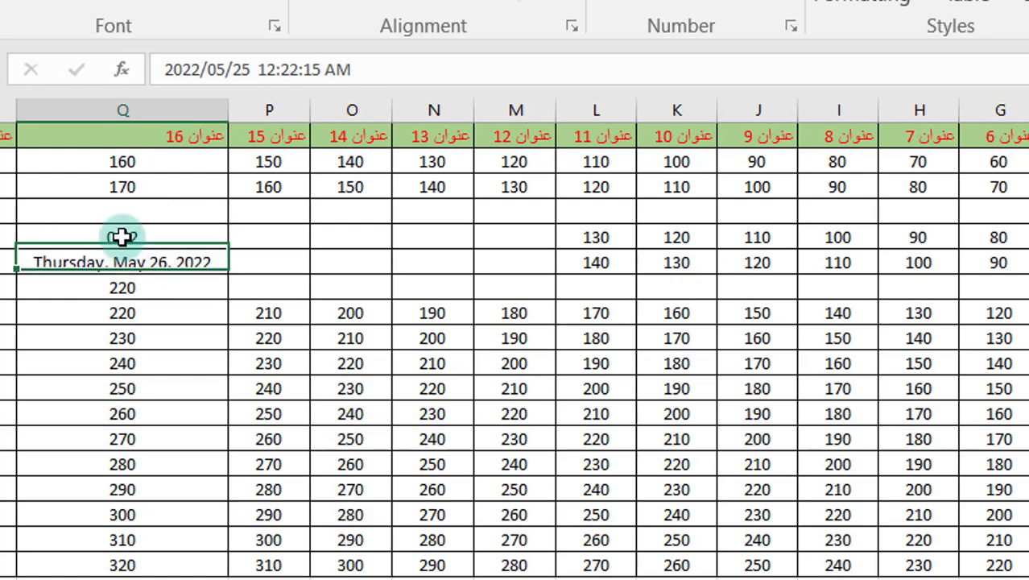
{"action": "left_click", "coordinate": [256, 72]}
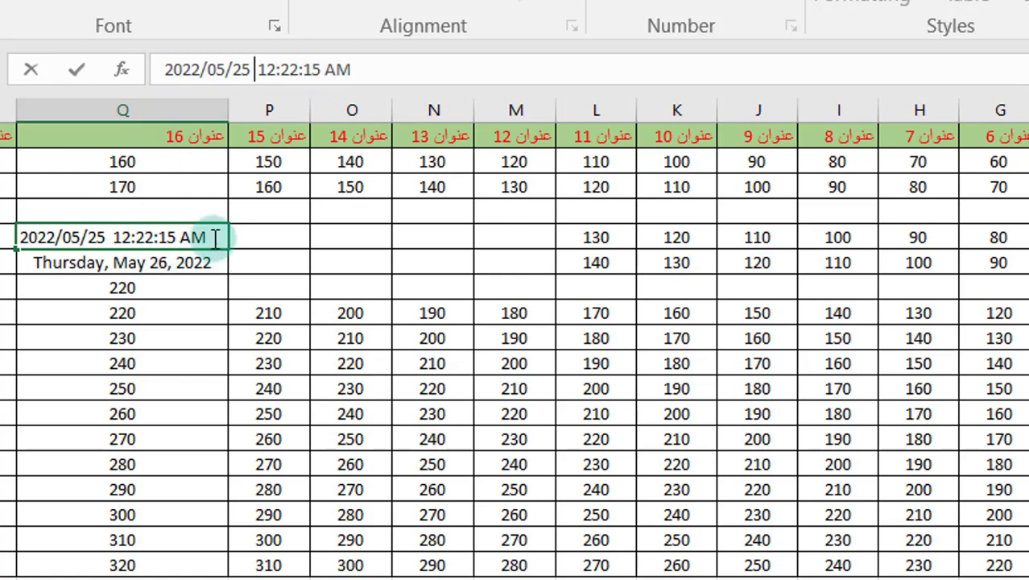
{"action": "key", "text": "Escape"}
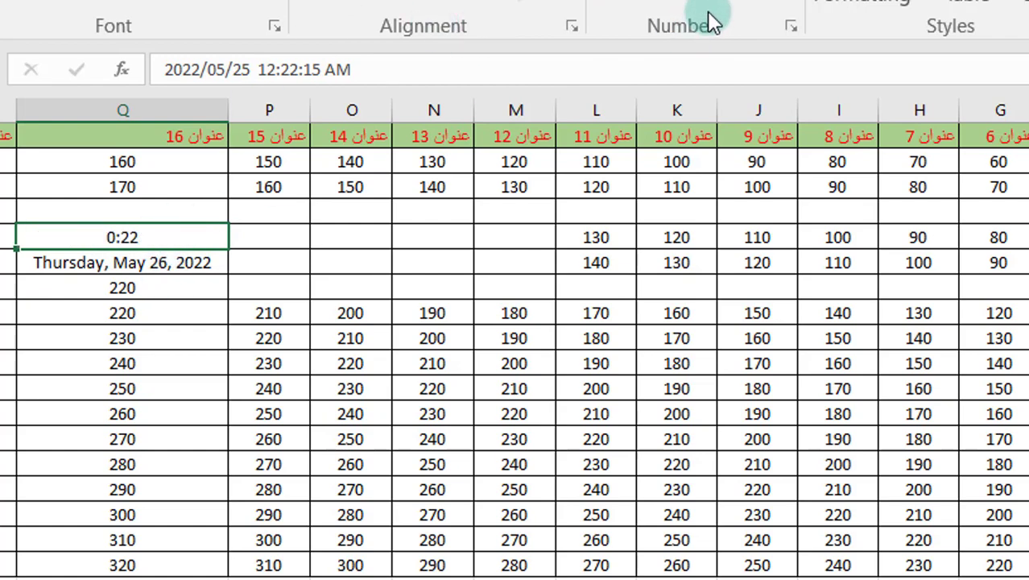
Apply the time format of type 1:30:55 PM to the upper date-time cell in column Q.
{"action": "left_click", "coordinate": [791, 27]}
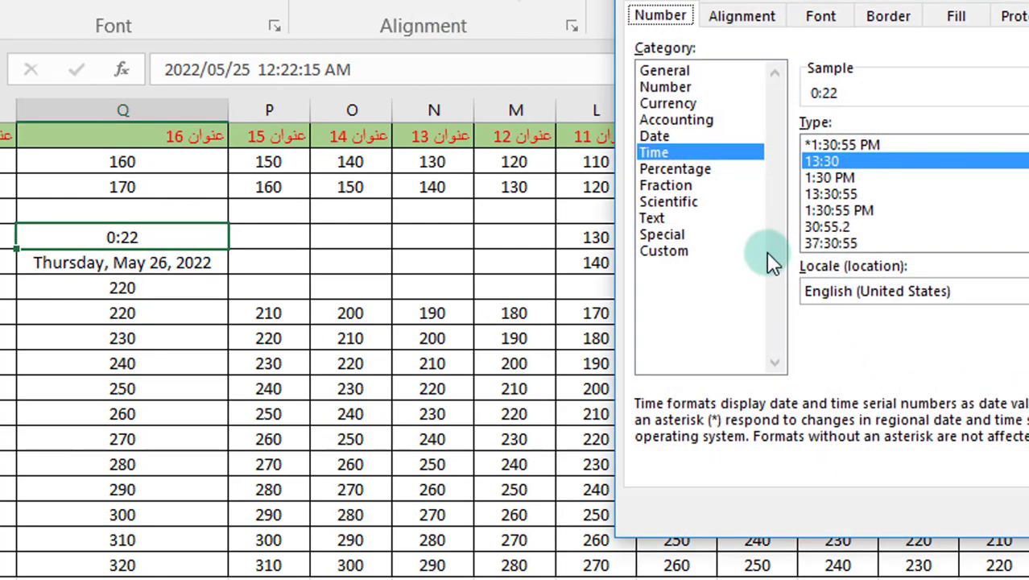
{"action": "scroll", "coordinate": [860, 201], "scroll_direction": "down", "scroll_amount": 1}
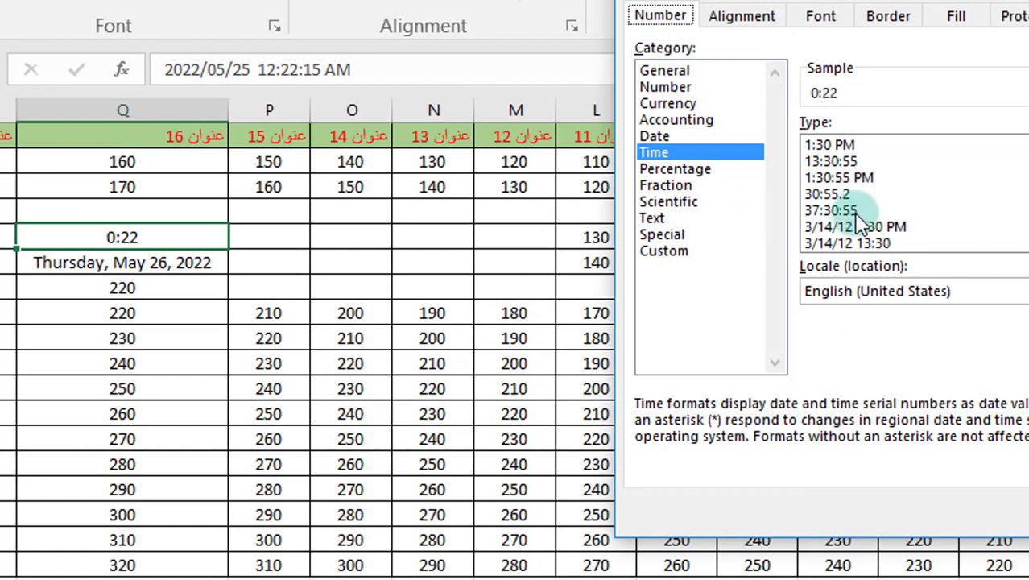
{"action": "left_click", "coordinate": [863, 180]}
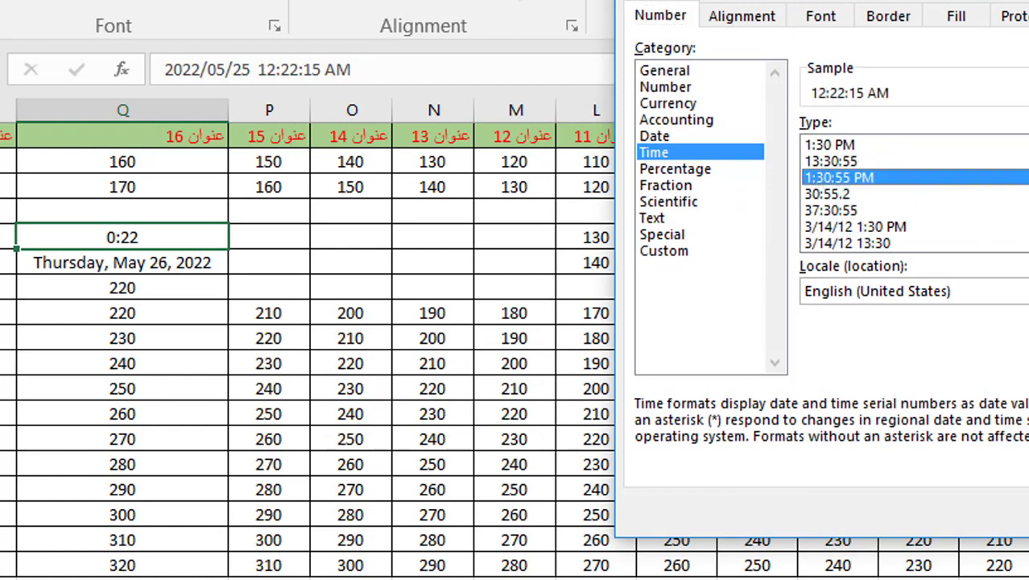
{"action": "key", "text": "Return"}
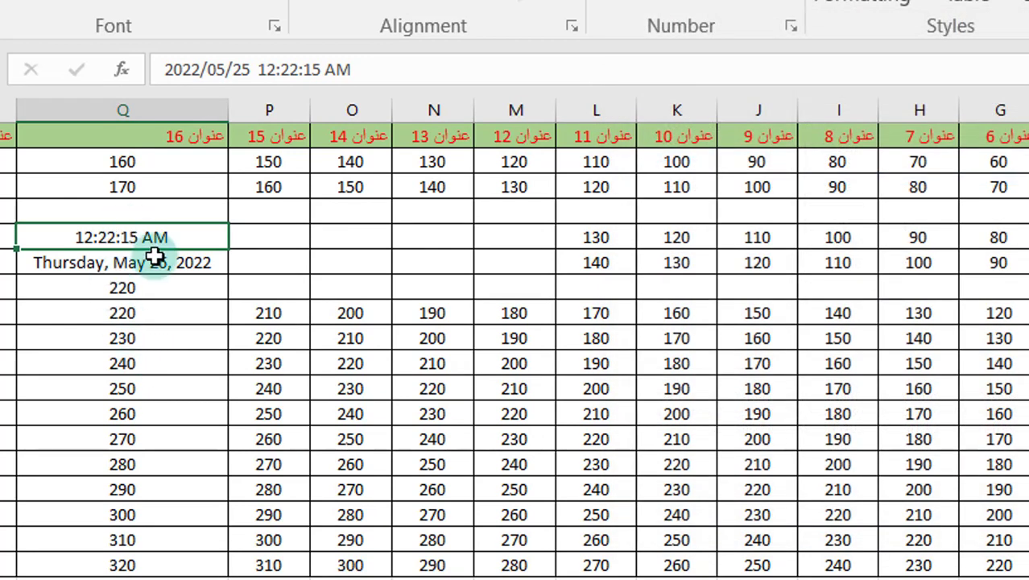
{"action": "key", "text": "Return"}
{"action": "left_click", "coordinate": [119, 237]}
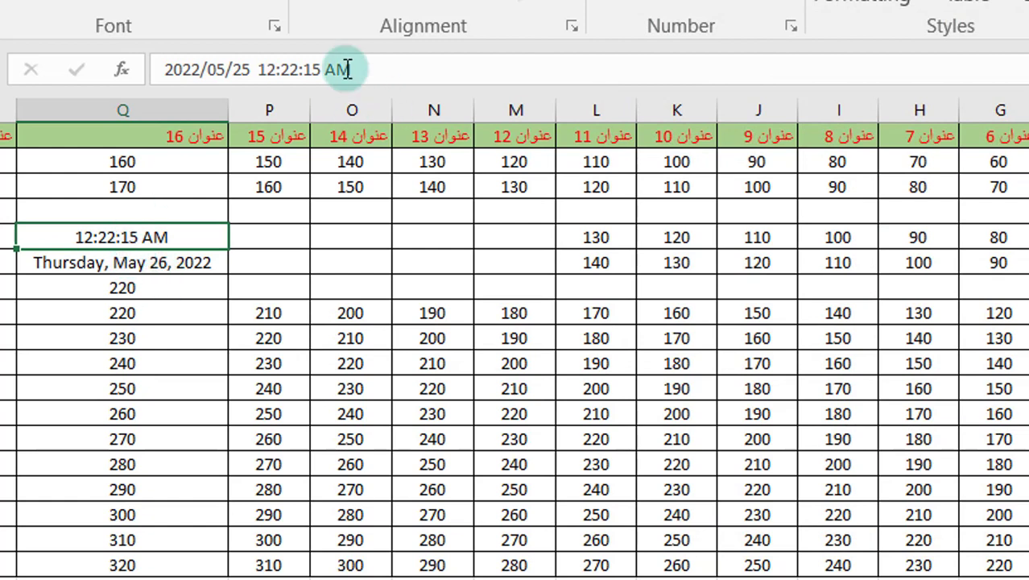
{"action": "left_click", "coordinate": [321, 69]}
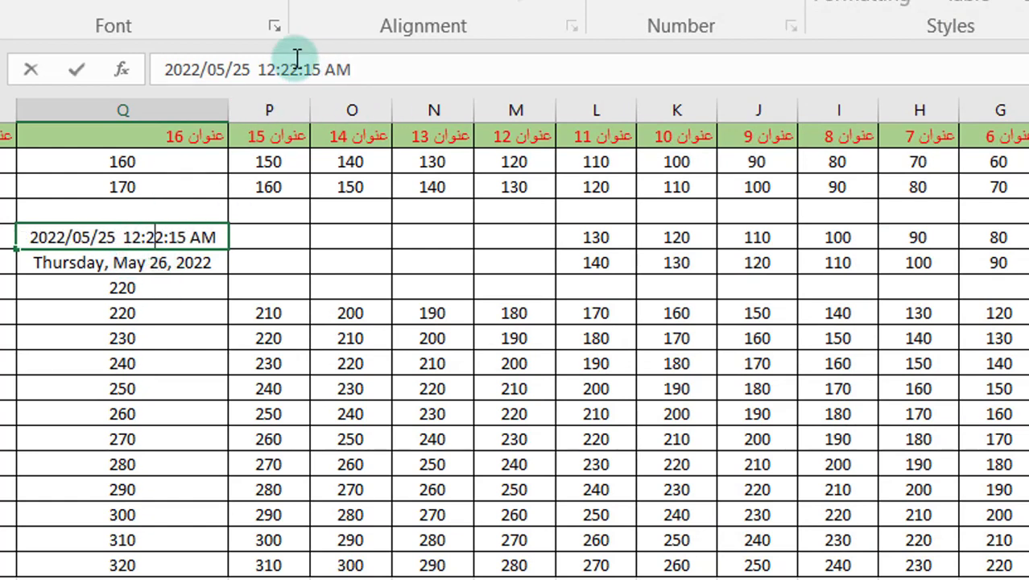
{"action": "key", "text": "Return"}
{"action": "left_click", "coordinate": [163, 237]}
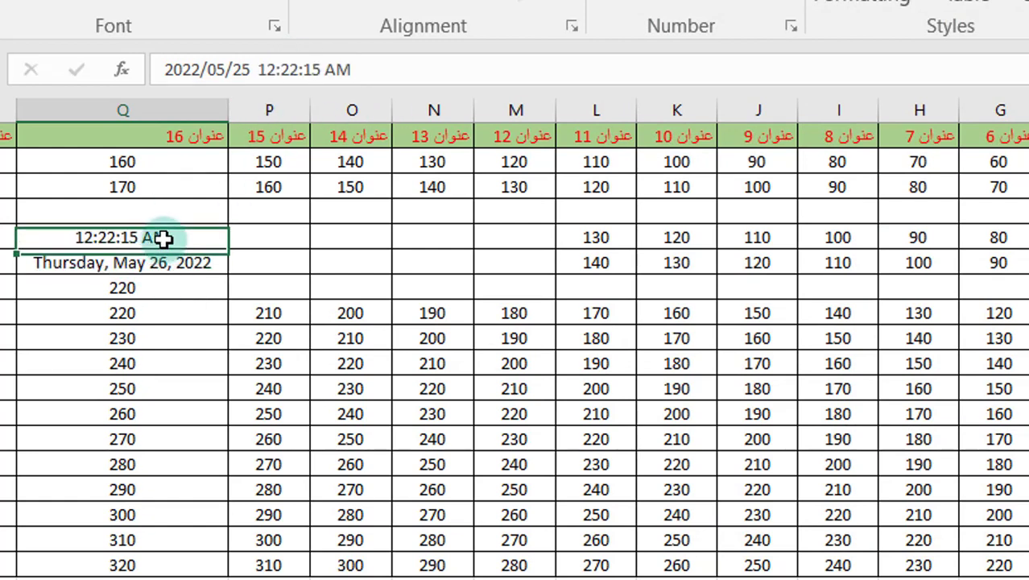
Apply the combined date and time format of type 3/14/12 1:30 PM to the upper date-time cell in column Q.
{"action": "left_click", "coordinate": [792, 29]}
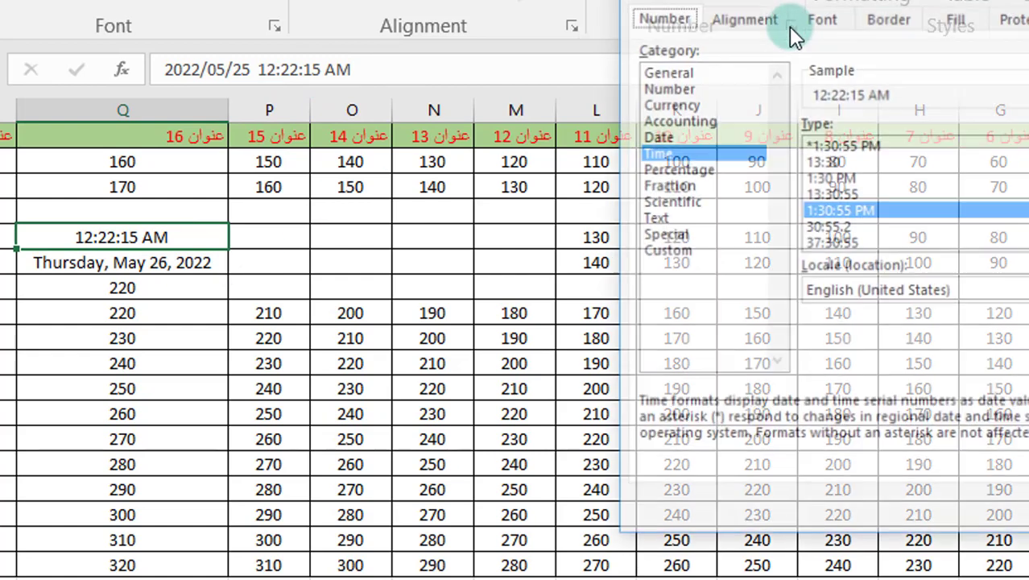
{"action": "scroll", "coordinate": [900, 210], "scroll_direction": "down", "scroll_amount": 1}
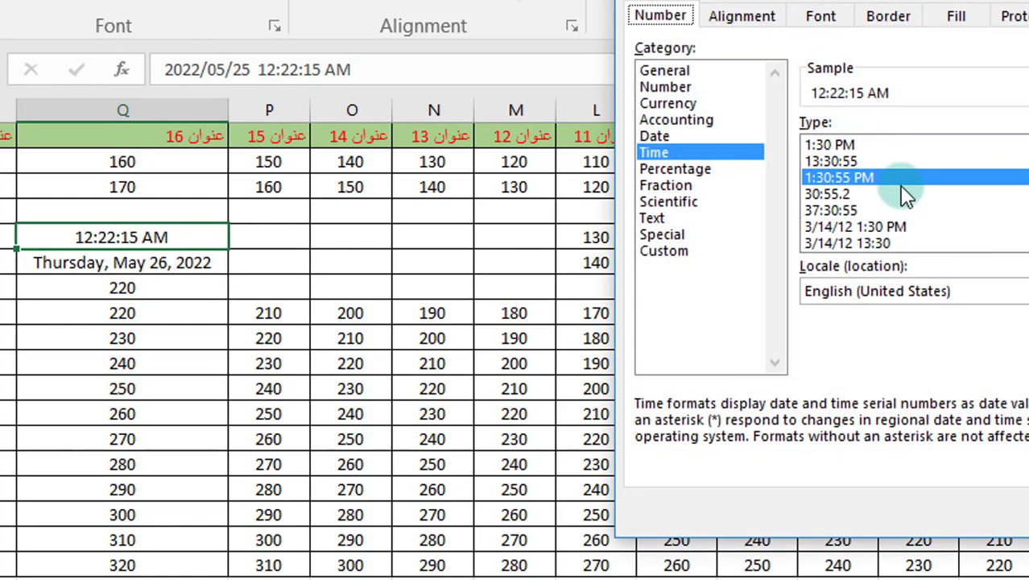
{"action": "left_click", "coordinate": [846, 228]}
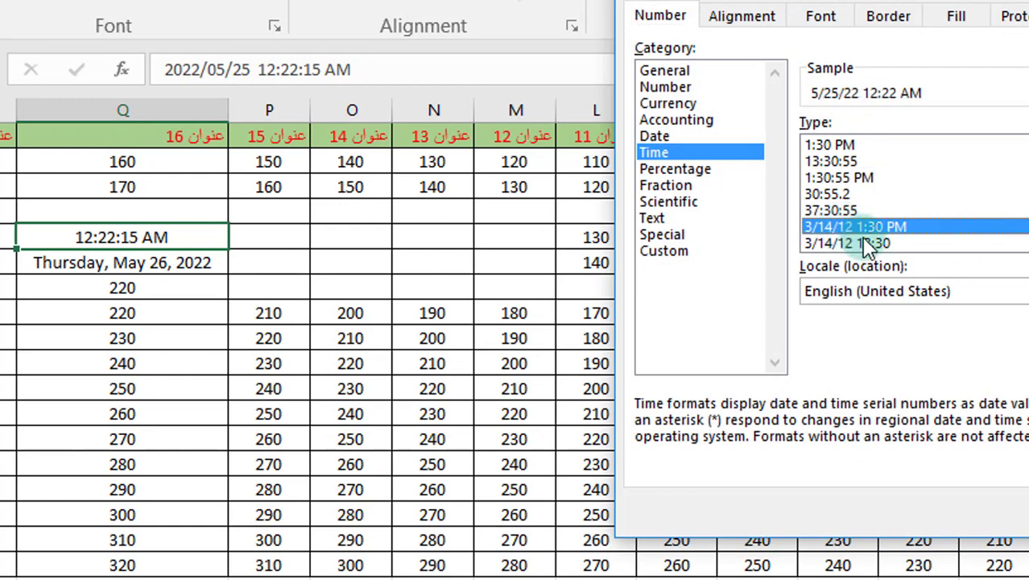
{"action": "key", "text": "Return"}
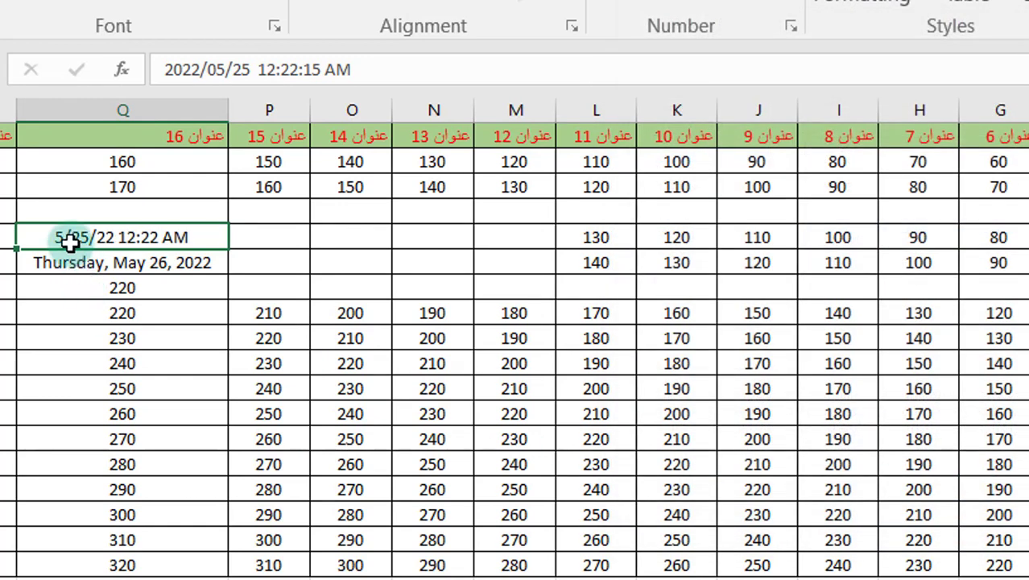
{"action": "left_click", "coordinate": [137, 262]}
{"action": "left_click", "coordinate": [151, 235]}
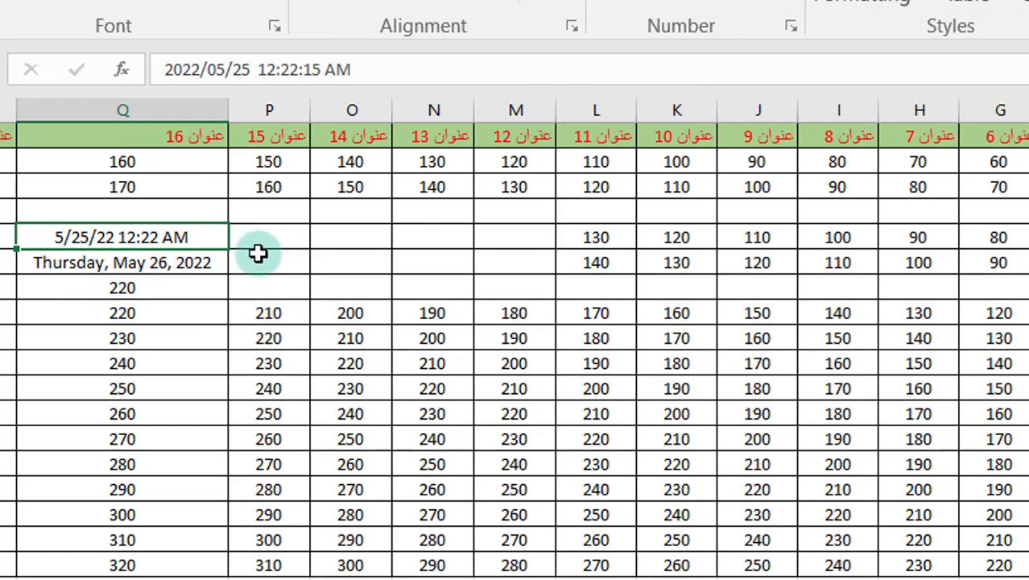
Format the cells containing 210, 200, 190 and 180 in columns P to M as Percentage with 0 decimal places.
{"action": "left_click_drag", "start_coordinate": [265, 317], "coordinate": [519, 313]}
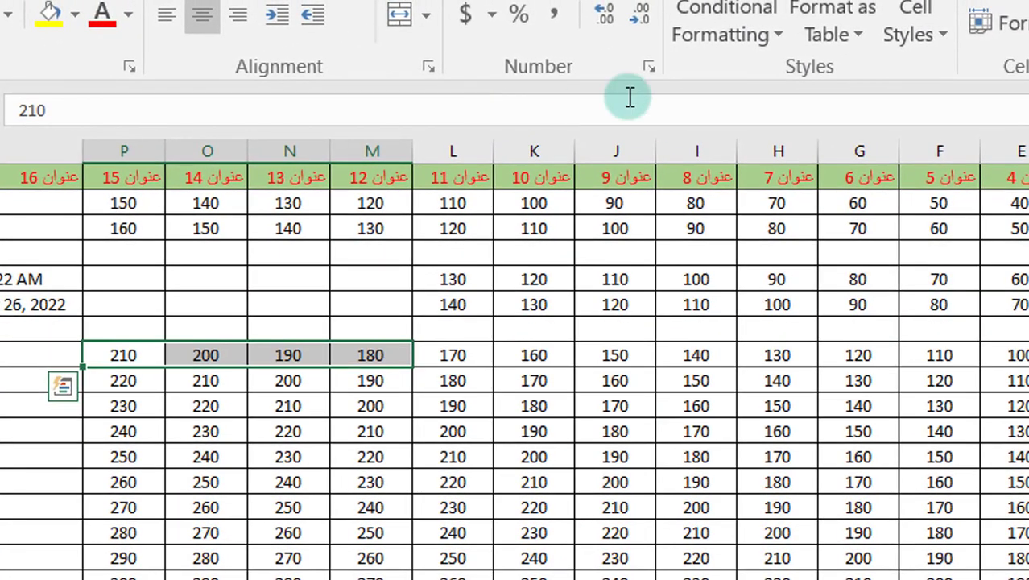
{"action": "left_click", "coordinate": [644, 69]}
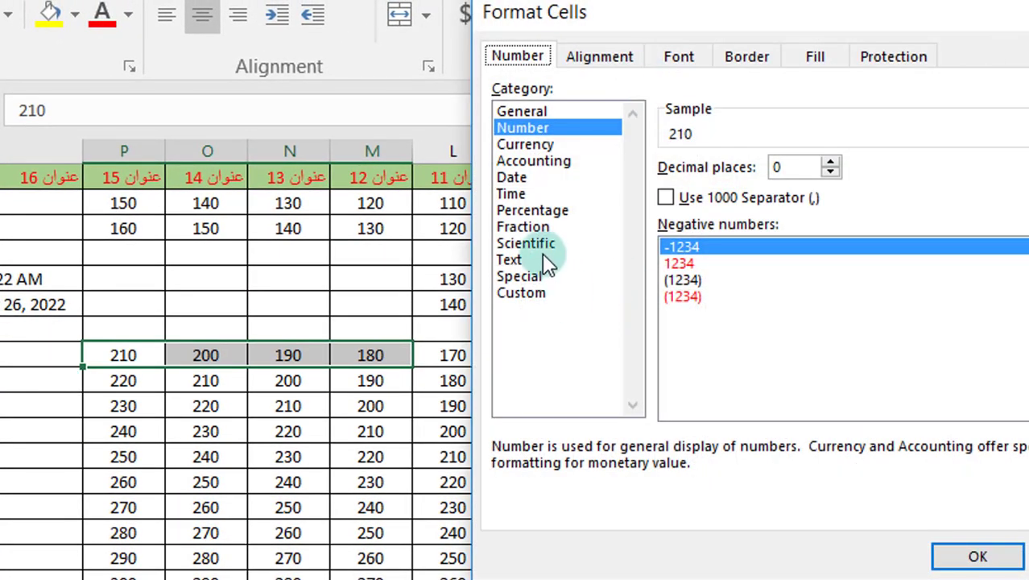
{"action": "left_click", "coordinate": [512, 193]}
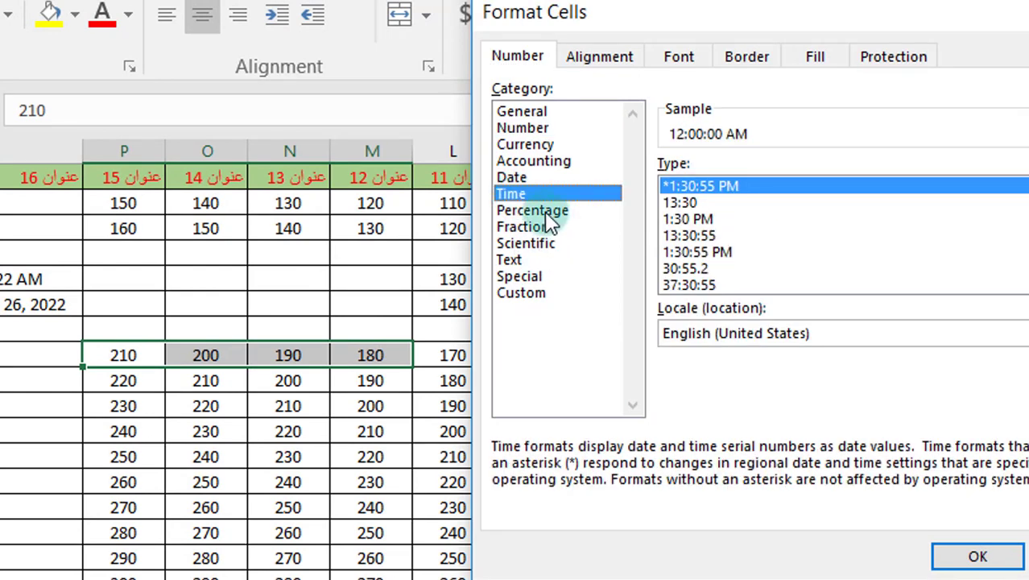
{"action": "left_click", "coordinate": [533, 211]}
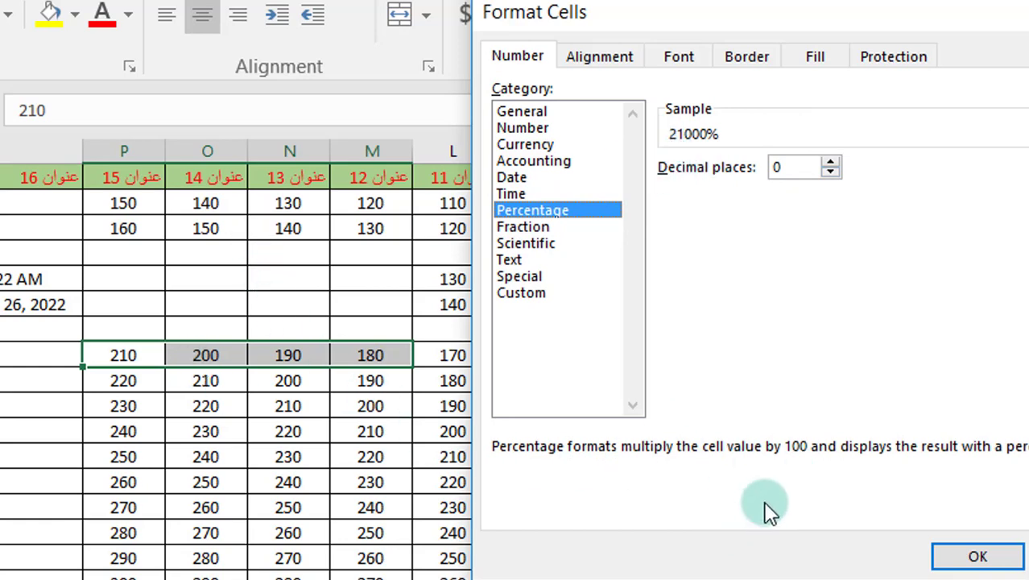
{"action": "left_click", "coordinate": [977, 556]}
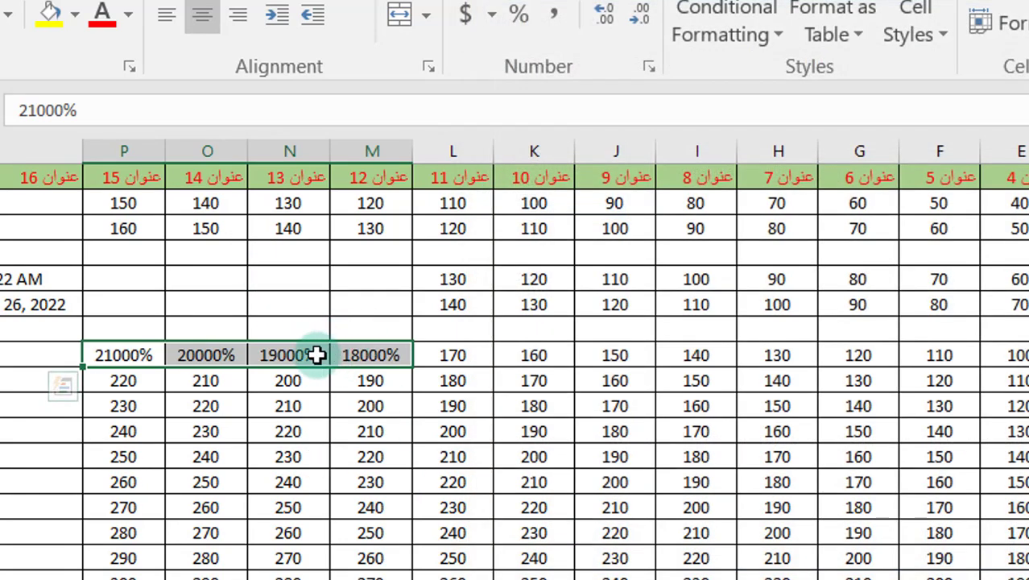
{"action": "left_click", "coordinate": [50, 106]}
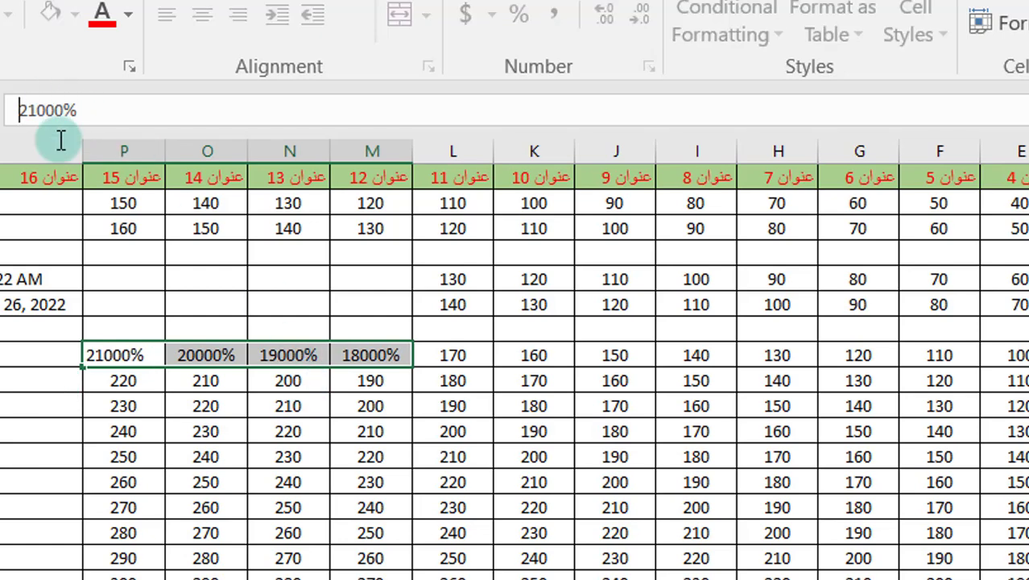
{"action": "left_click", "coordinate": [206, 378]}
{"action": "left_click", "coordinate": [203, 355]}
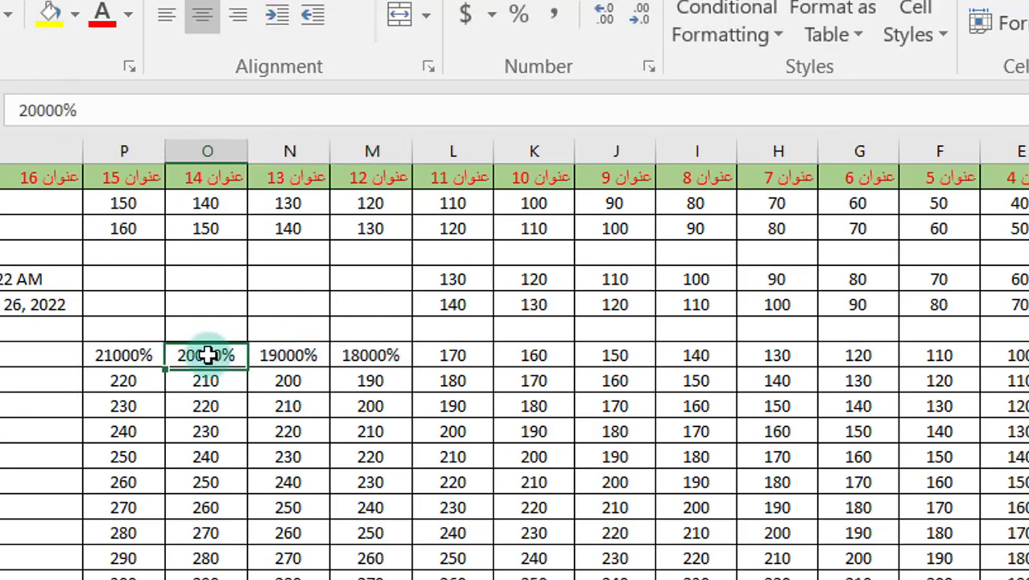
{"action": "left_click_drag", "start_coordinate": [125, 350], "coordinate": [205, 349]}
{"action": "left_click", "coordinate": [121, 355]}
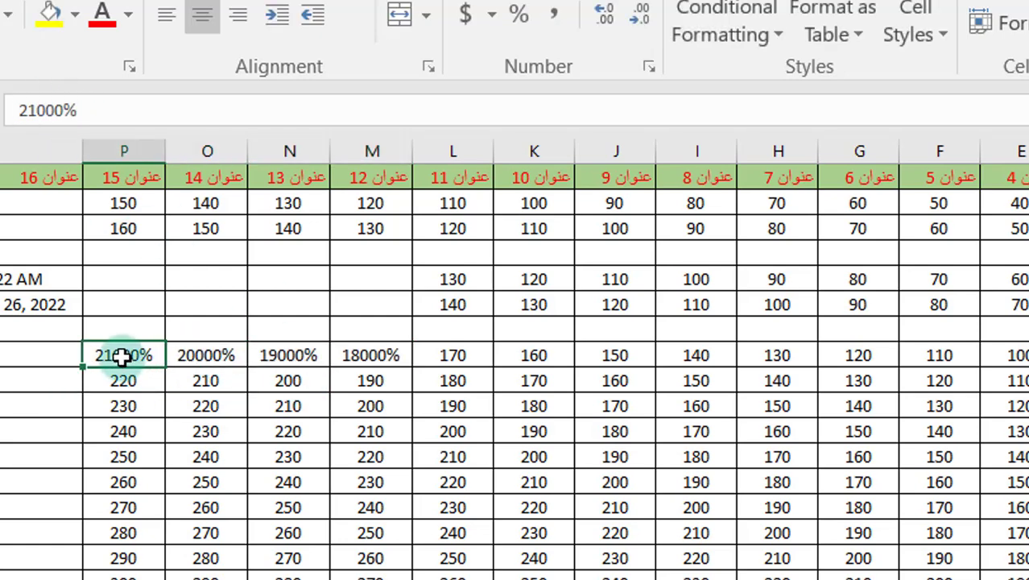
{"action": "left_click", "coordinate": [377, 355]}
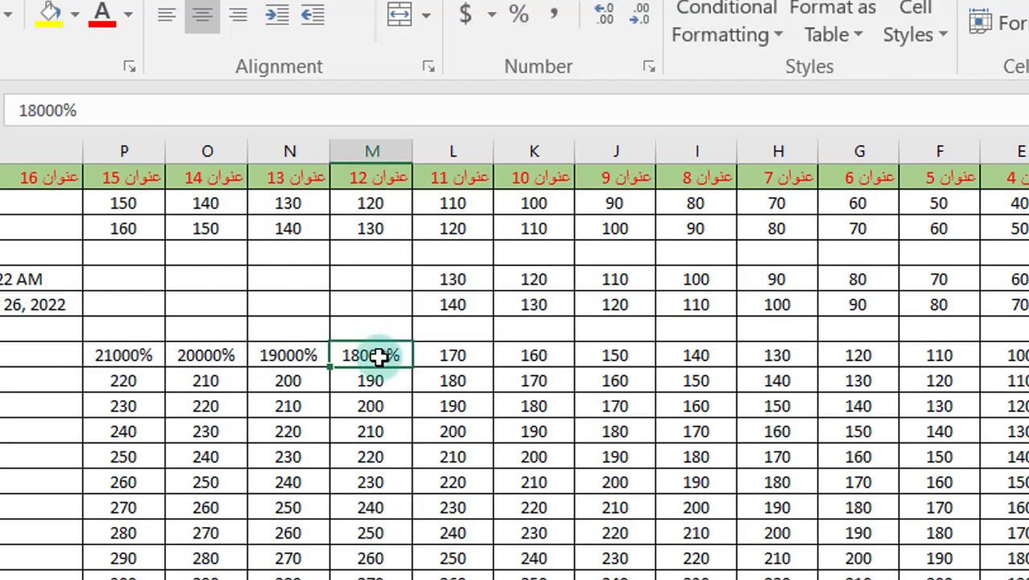
Set the percentage cells in columns M to P to 2 decimal places.
{"action": "left_click_drag", "start_coordinate": [377, 355], "coordinate": [110, 351]}
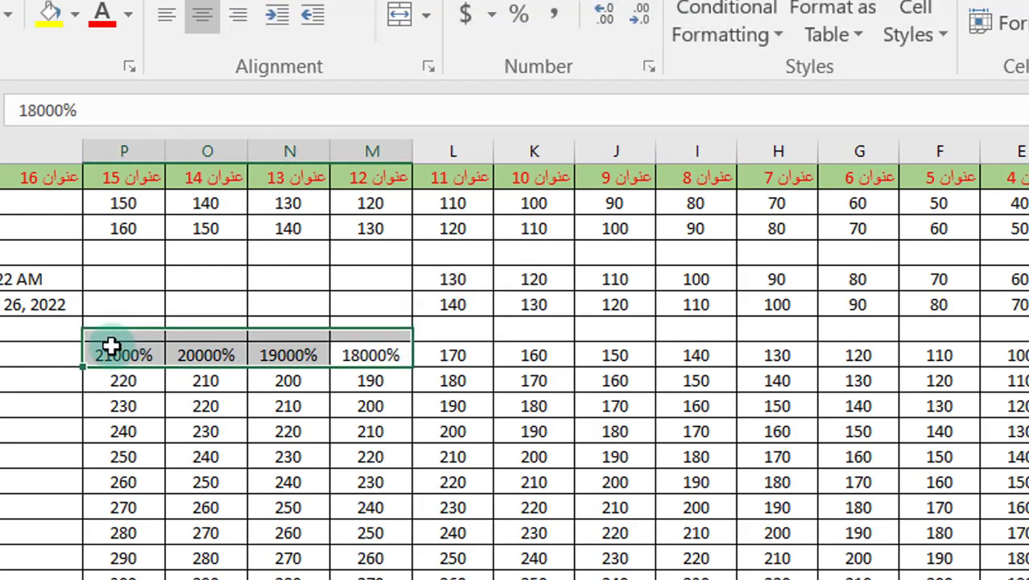
{"action": "left_click", "coordinate": [648, 67]}
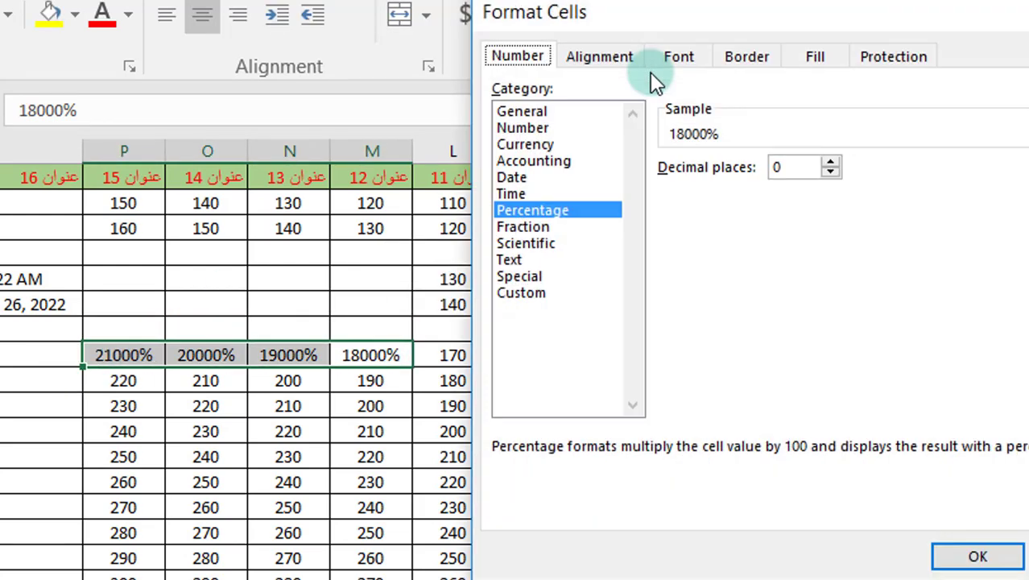
{"action": "left_click", "coordinate": [830, 163]}
{"action": "left_click", "coordinate": [830, 162]}
{"action": "left_click", "coordinate": [978, 557]}
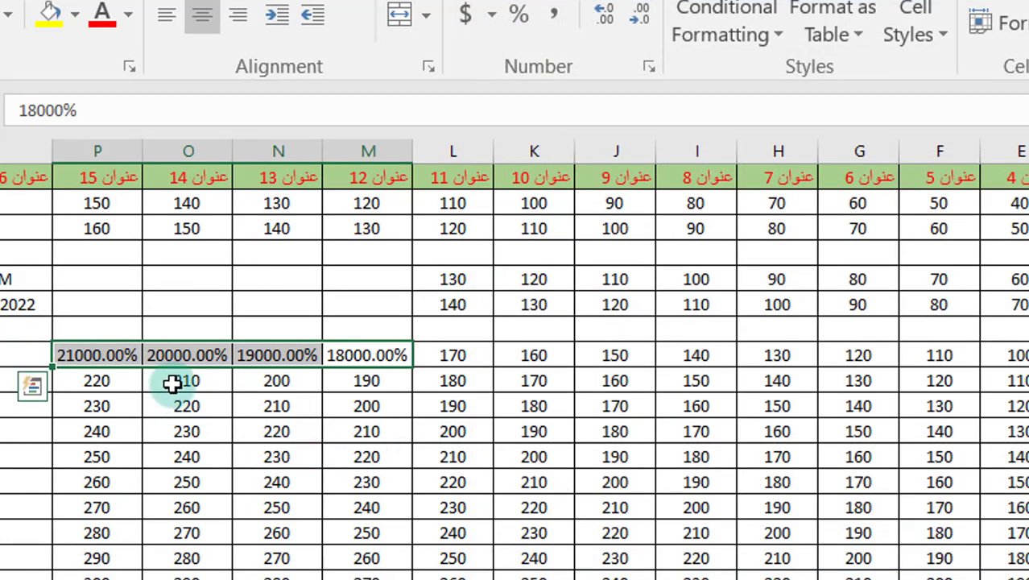
Replace the 21000.00% value in column P with .5.
{"action": "left_click", "coordinate": [76, 109]}
{"action": "left_click", "coordinate": [11, 109]}
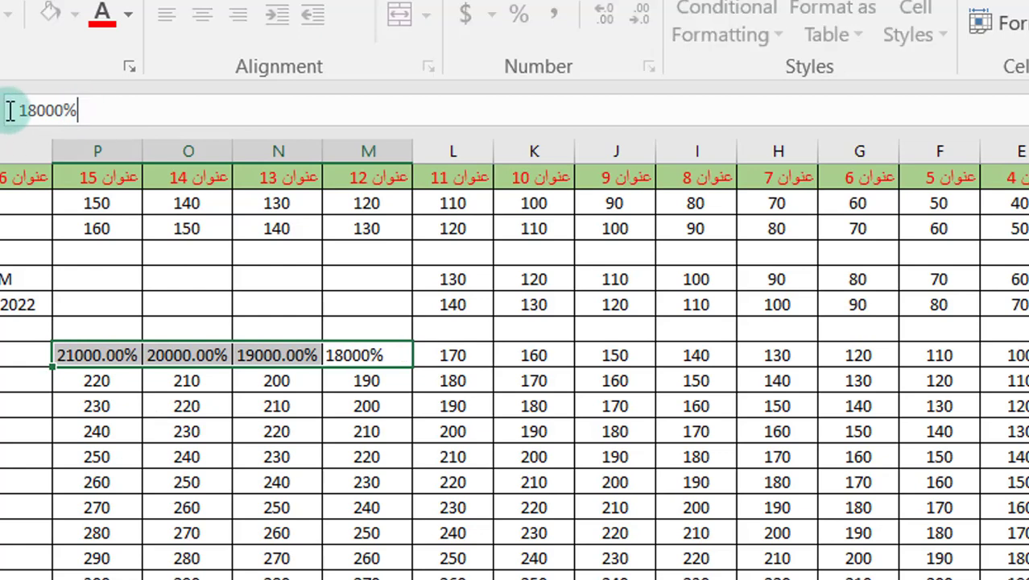
{"action": "left_click", "coordinate": [98, 372]}
{"action": "left_click", "coordinate": [107, 357]}
{"action": "left_click_drag", "start_coordinate": [111, 357], "coordinate": [367, 355]}
{"action": "left_click", "coordinate": [109, 109]}
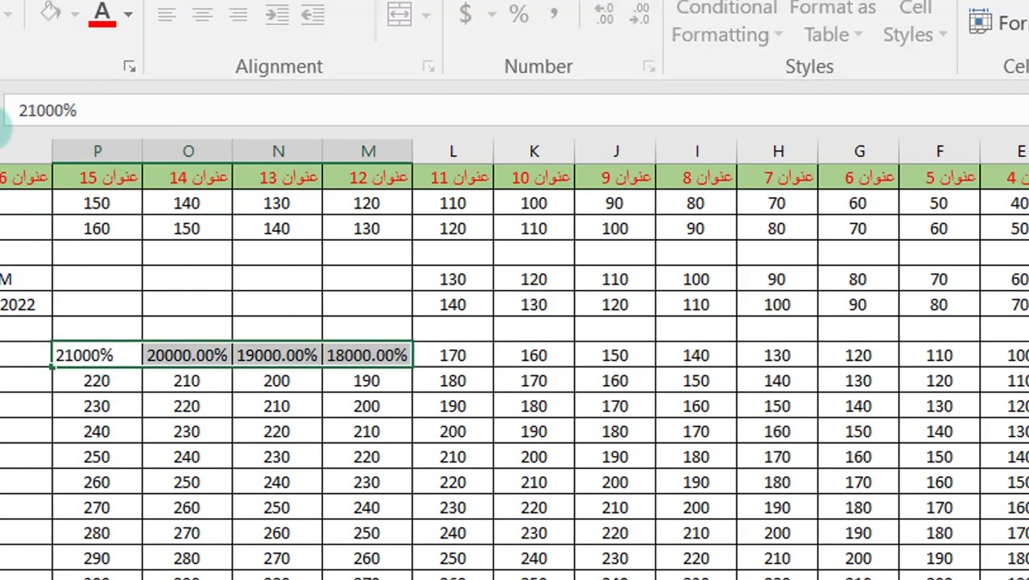
{"action": "double_click", "coordinate": [26, 111]}
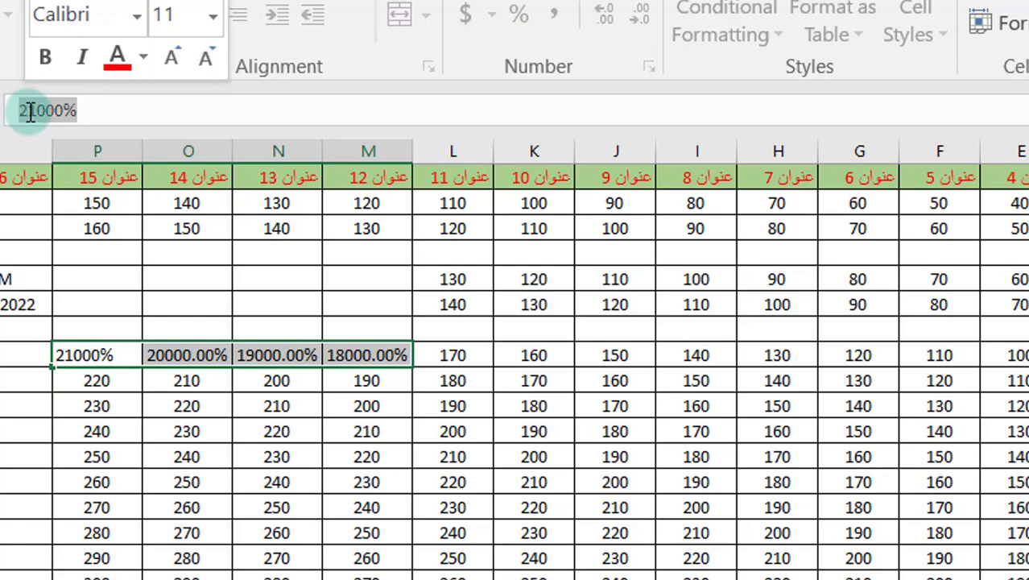
{"action": "type", "text": ".5"}
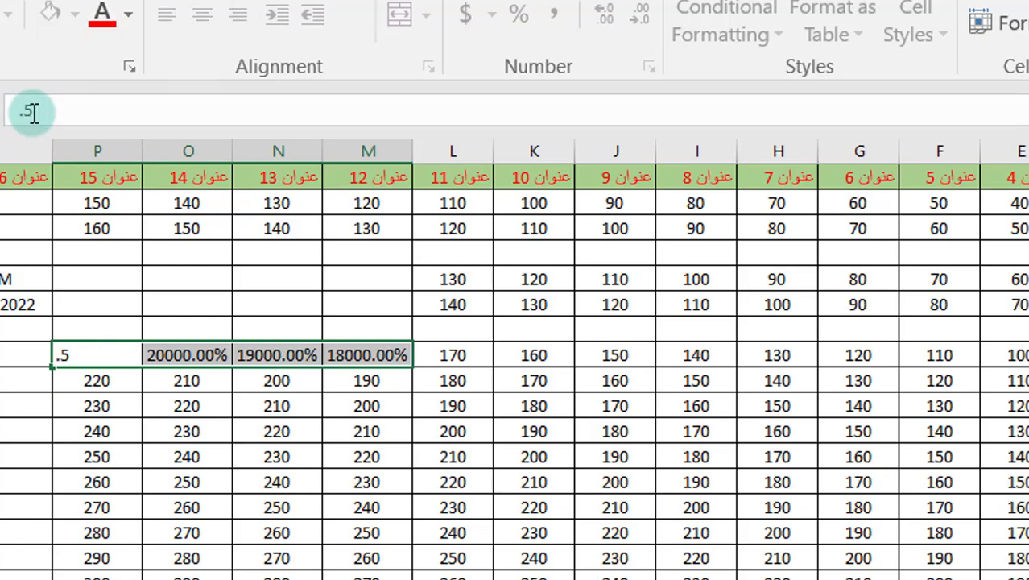
{"action": "key", "text": "Return"}
Change the percentage cell in column P to .75.
{"action": "left_click", "coordinate": [111, 382]}
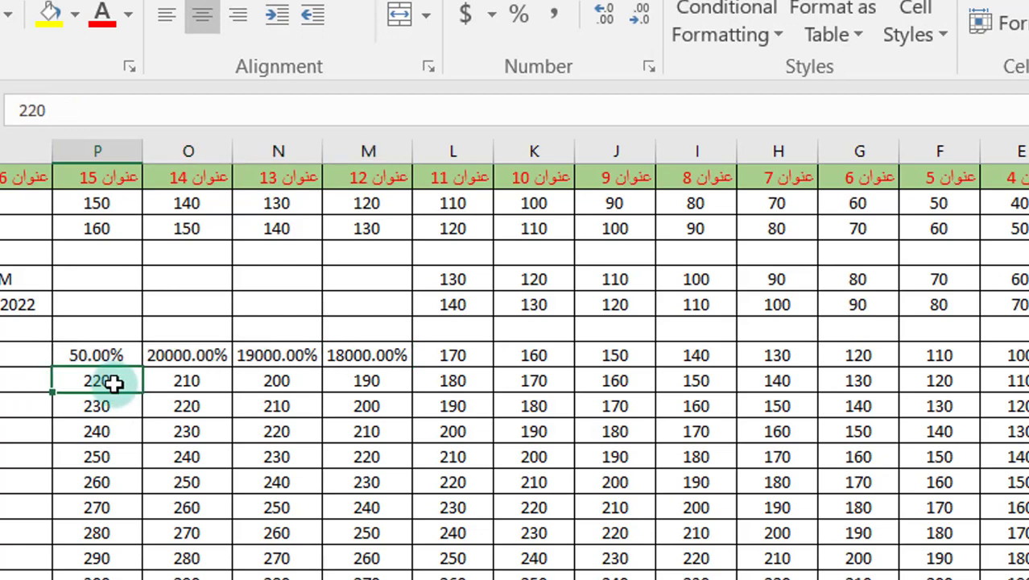
{"action": "left_click", "coordinate": [64, 117]}
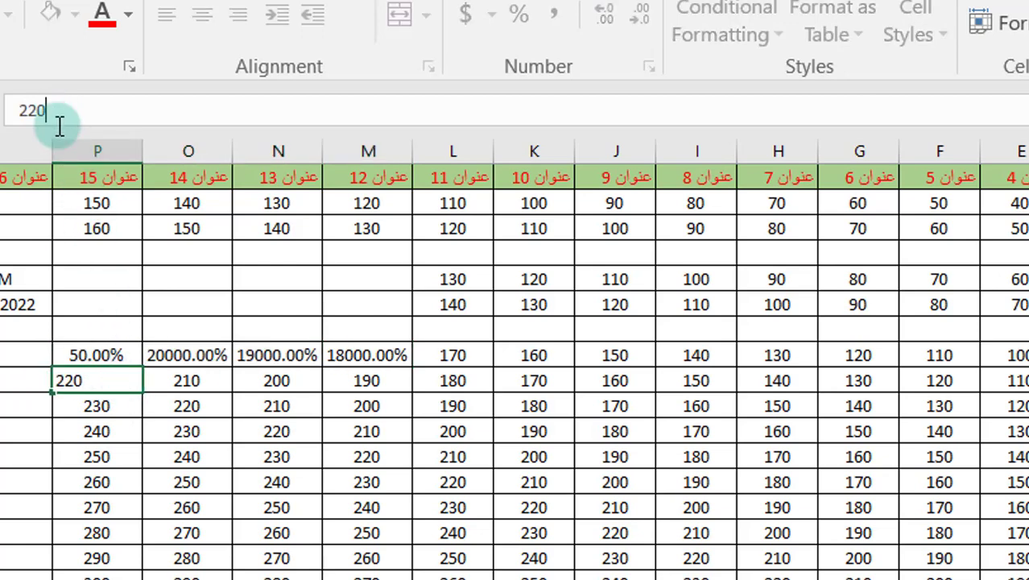
{"action": "left_click", "coordinate": [105, 355]}
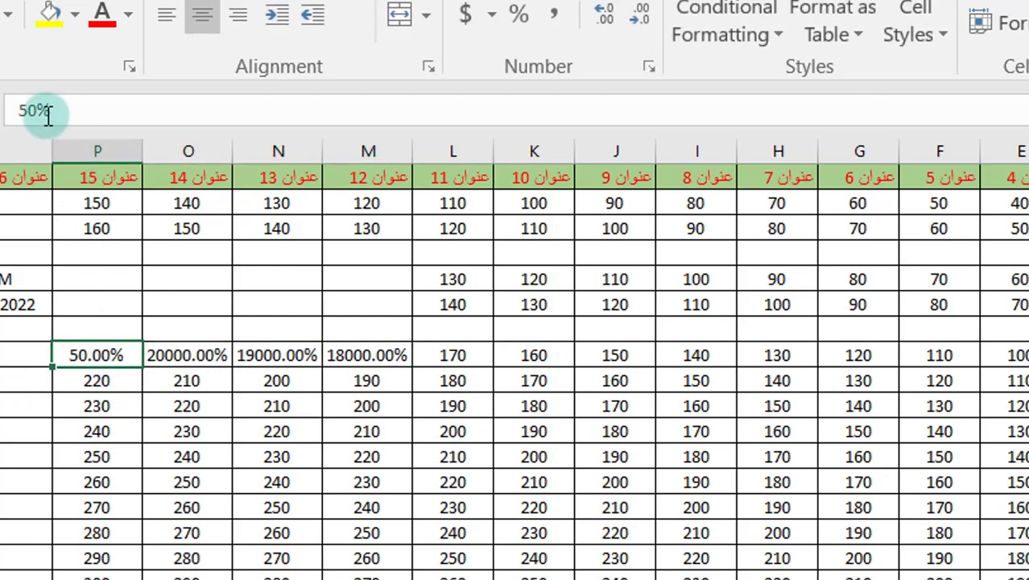
{"action": "left_click_drag", "start_coordinate": [62, 116], "coordinate": [20, 117]}
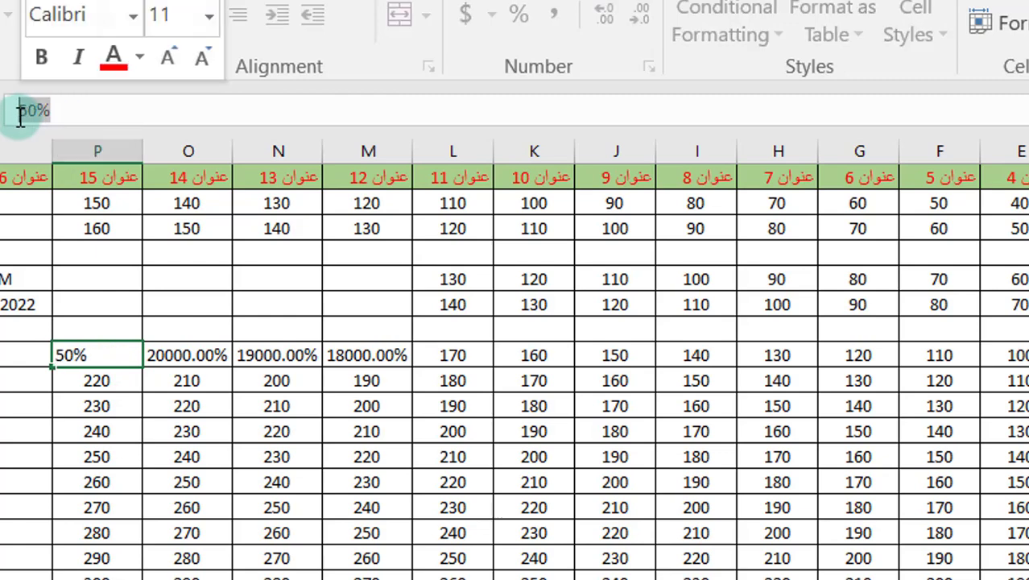
{"action": "type", "text": "."}
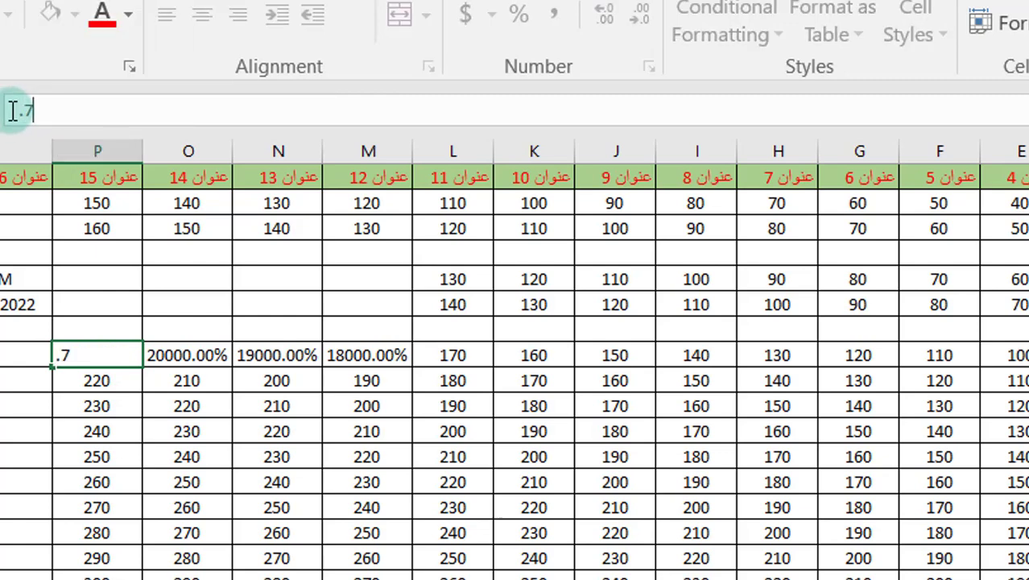
{"action": "type", "text": "75"}
{"action": "key", "text": "Return"}
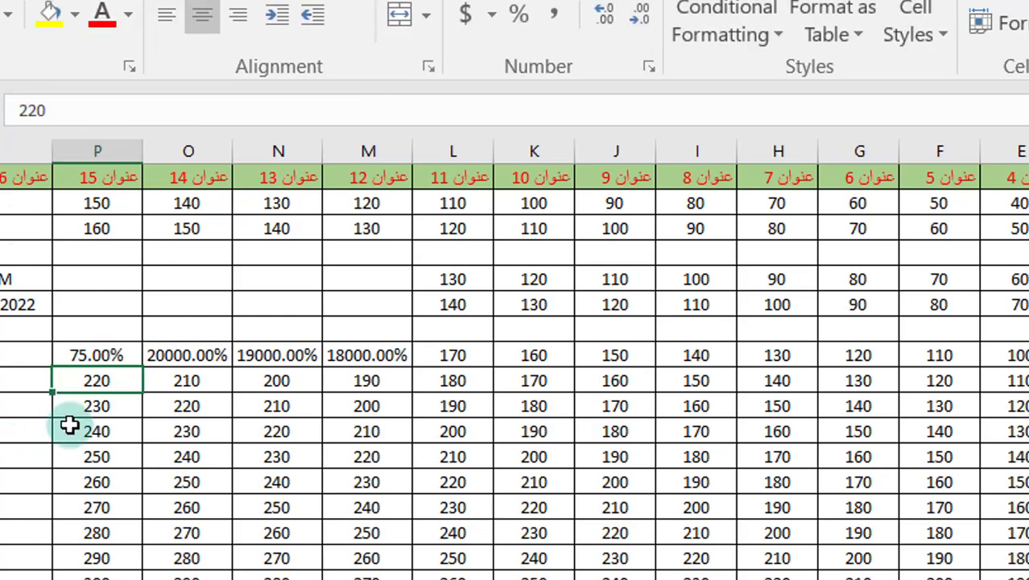
Set the percentage cell in column P to 0 decimal places.
{"action": "left_click", "coordinate": [88, 355]}
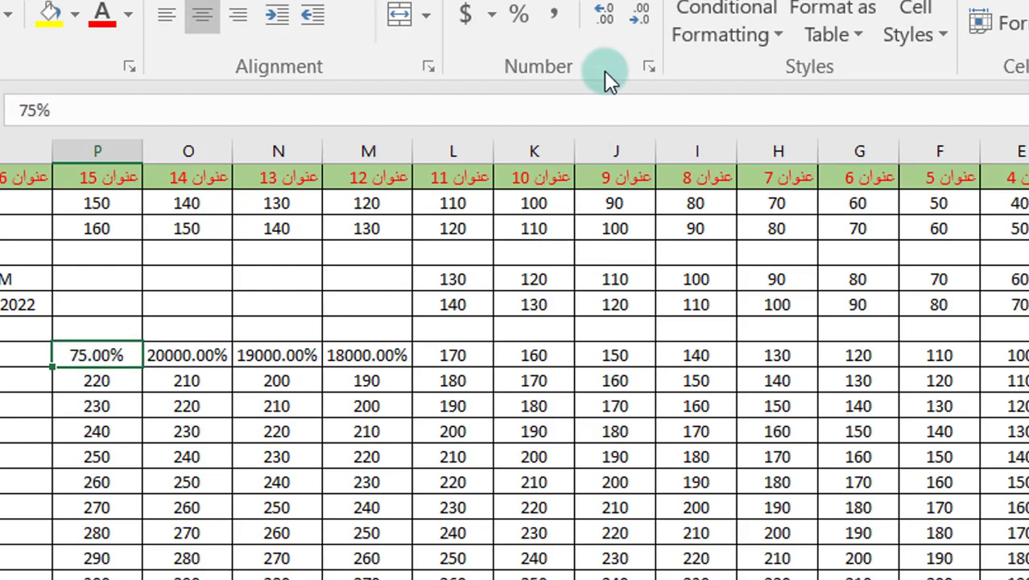
{"action": "left_click", "coordinate": [649, 68]}
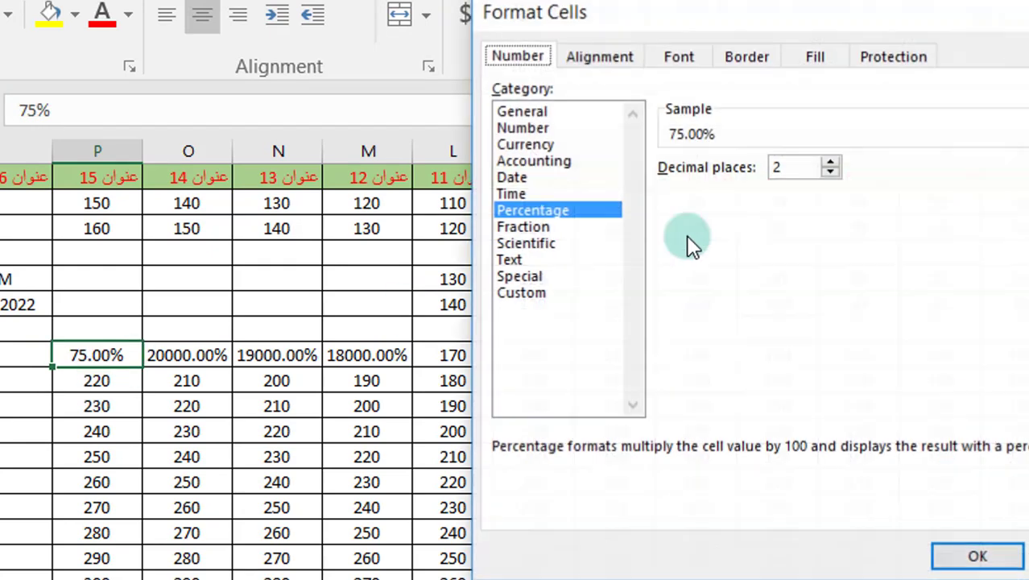
{"action": "left_click", "coordinate": [830, 162]}
{"action": "left_click", "coordinate": [830, 172]}
{"action": "left_click", "coordinate": [830, 172]}
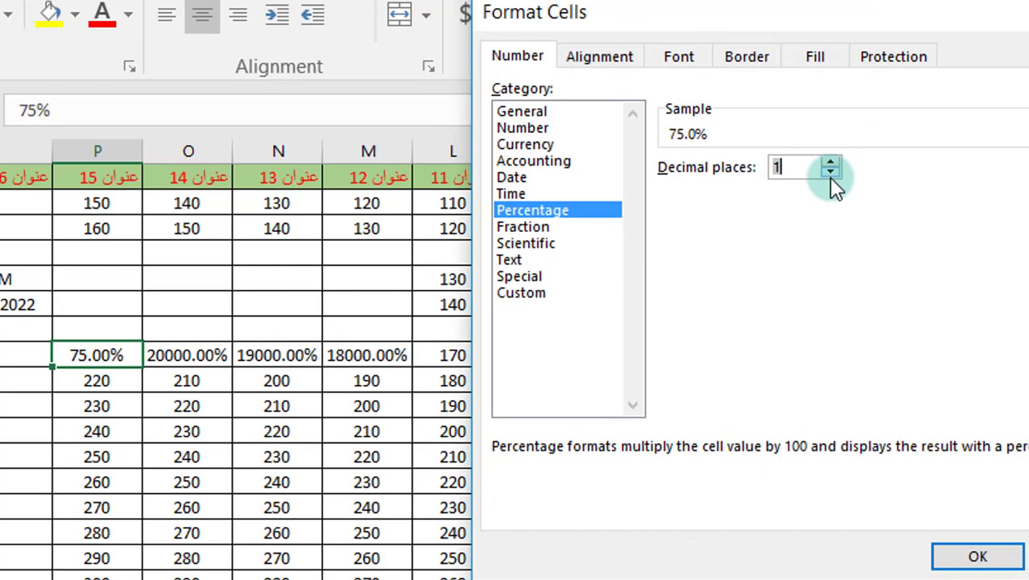
{"action": "left_click", "coordinate": [830, 172]}
{"action": "left_click", "coordinate": [950, 557]}
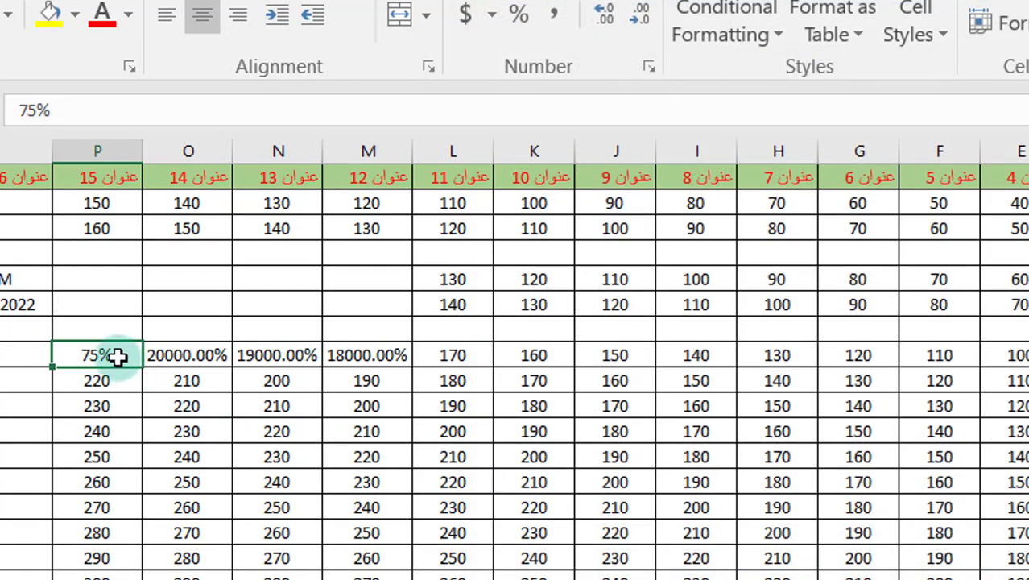
Format the two rows below the percentages in columns P to M as Fraction, type Up to one digit (1/4).
{"action": "mouse_move", "coordinate": [113, 379]}
{"action": "left_mouse_down"}
{"action": "mouse_move", "coordinate": [375, 379]}
{"action": "mouse_move", "coordinate": [370, 406]}
{"action": "left_mouse_up"}
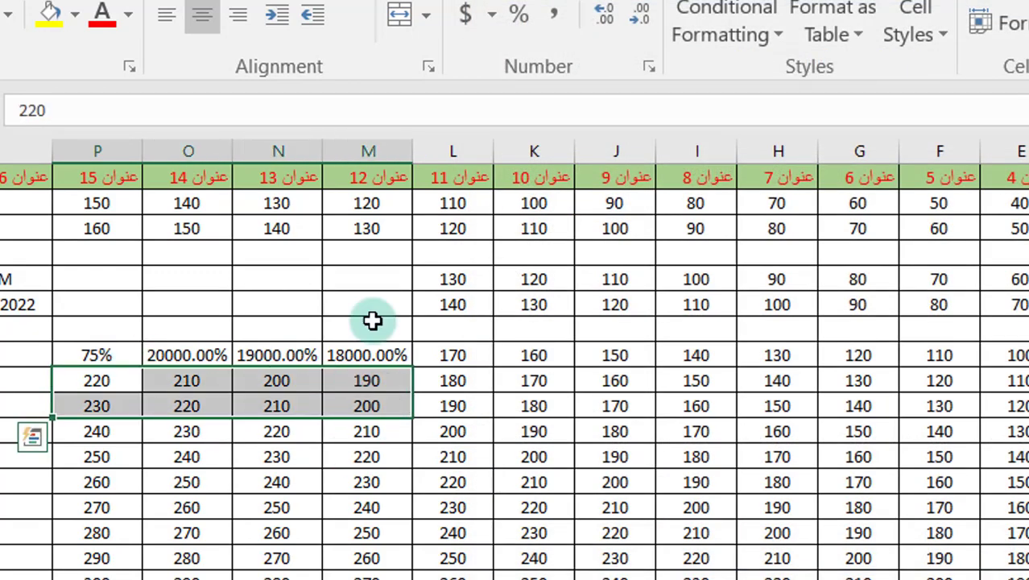
{"action": "left_click", "coordinate": [648, 66]}
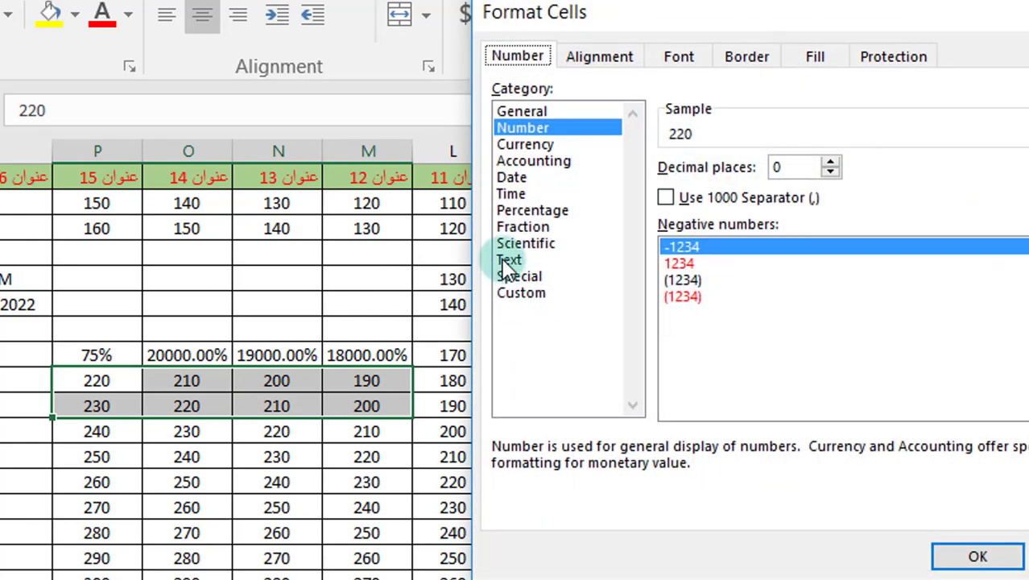
{"action": "left_click", "coordinate": [519, 229]}
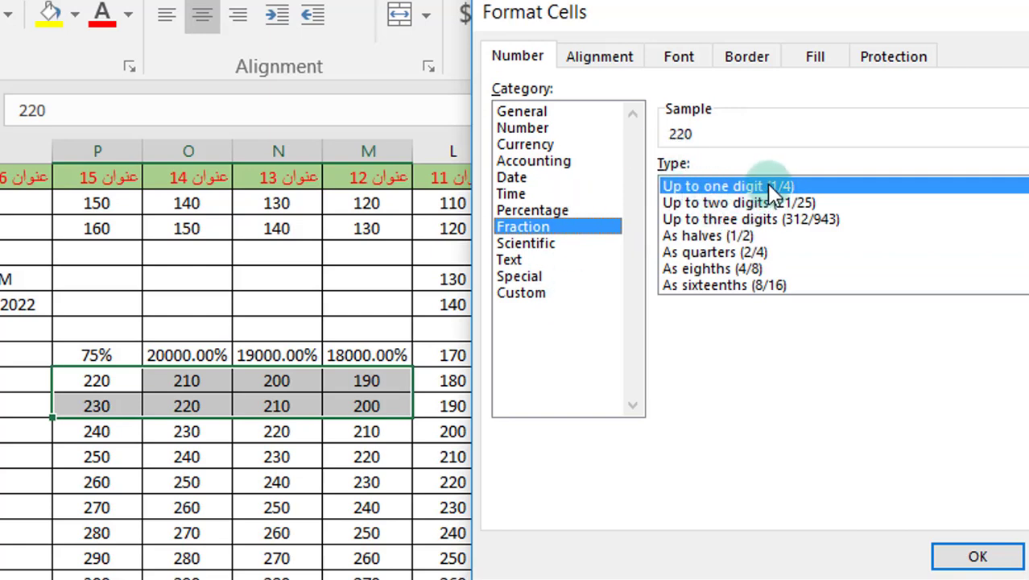
{"action": "left_click", "coordinate": [974, 555]}
{"action": "left_click", "coordinate": [247, 439]}
{"action": "left_click_drag", "start_coordinate": [92, 385], "coordinate": [375, 407]}
Replace the value 210 in column O of the fraction range with 1/5.
{"action": "left_click", "coordinate": [167, 382]}
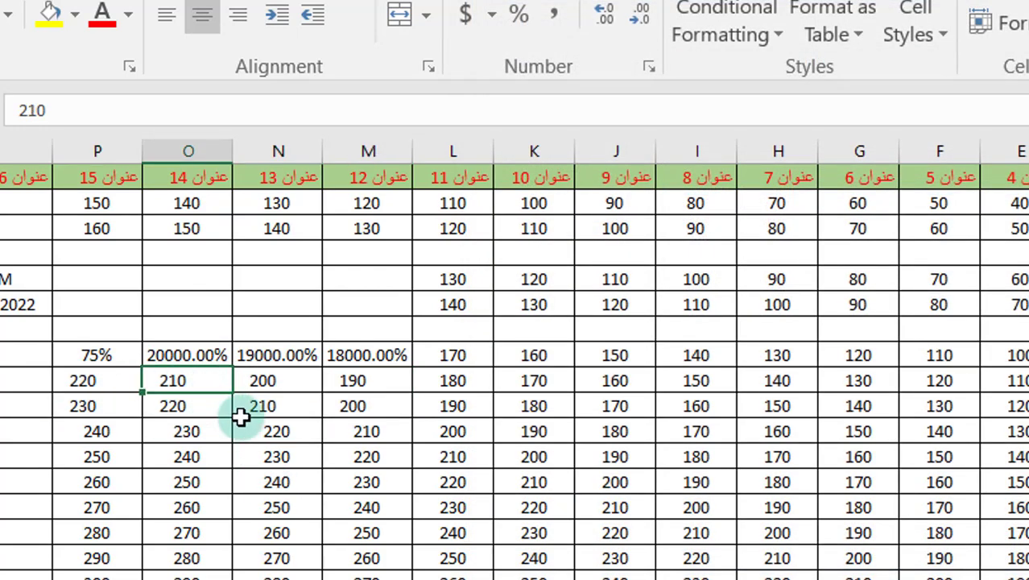
{"action": "double_click", "coordinate": [29, 108]}
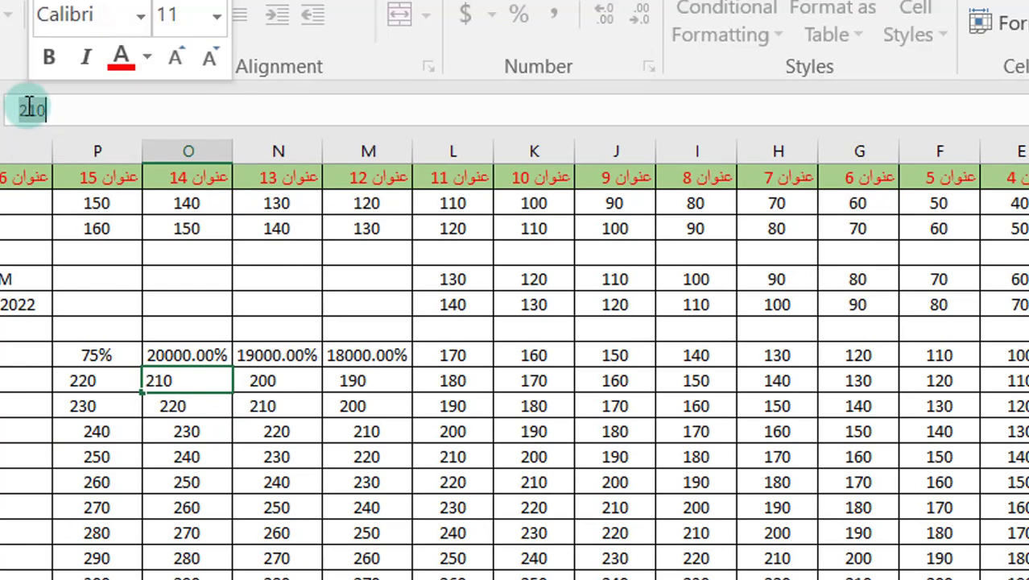
{"action": "type", "text": "1/5"}
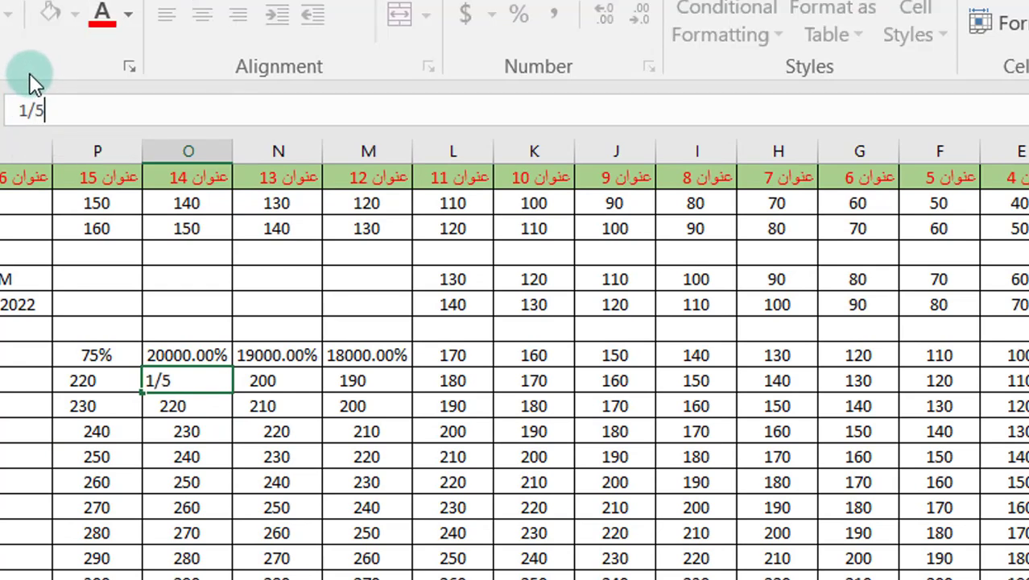
{"action": "key", "text": "Return"}
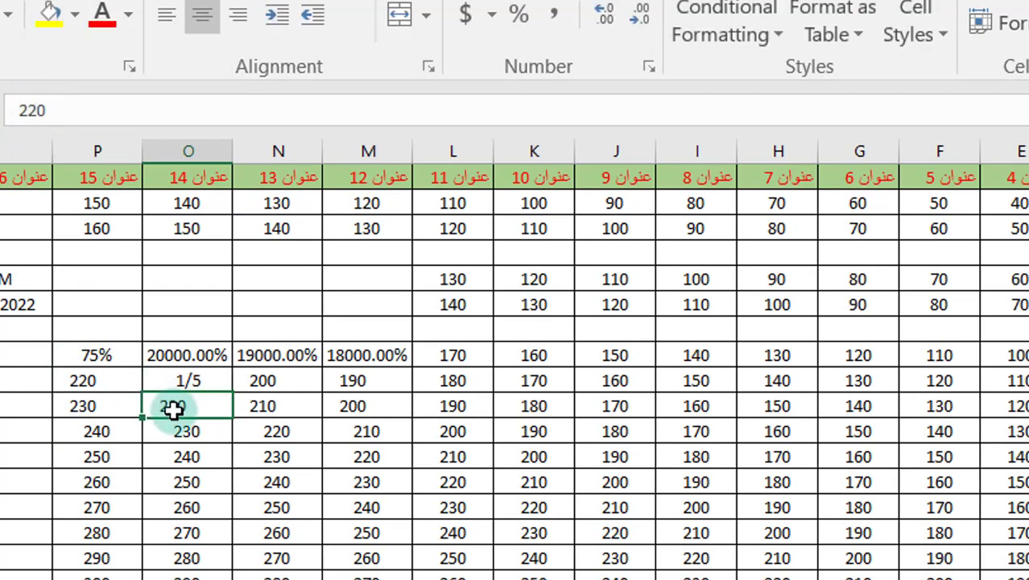
Change the value of the upper fraction cell in column O to 0.4.
{"action": "left_click", "coordinate": [177, 384]}
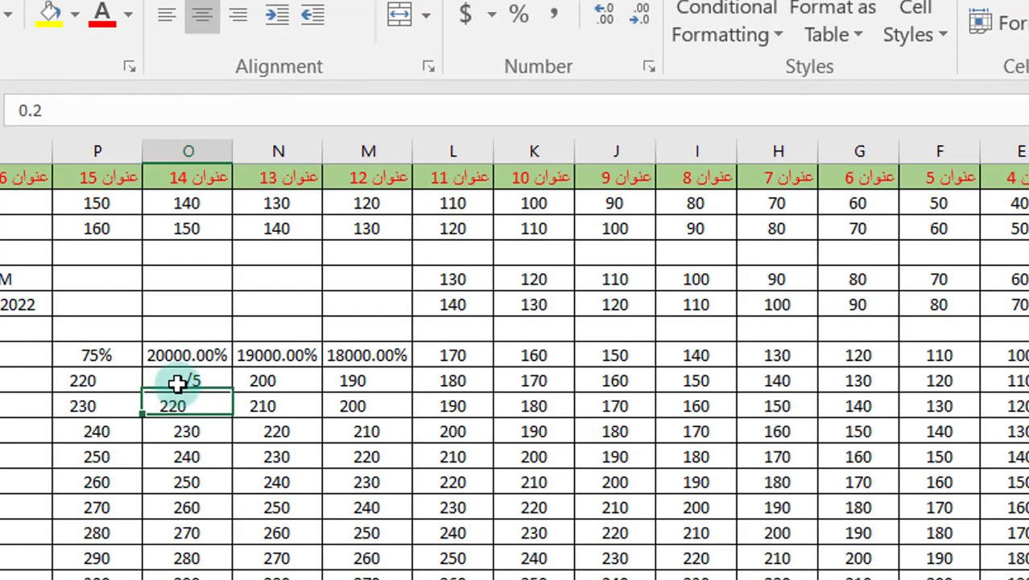
{"action": "left_click", "coordinate": [48, 113]}
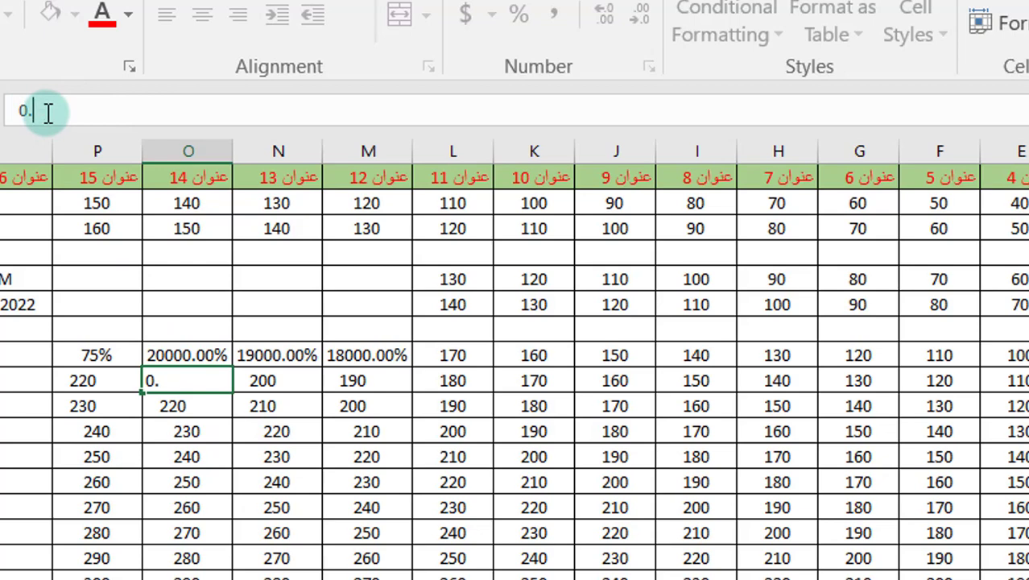
{"action": "type", "text": "4"}
{"action": "key", "text": "Return"}
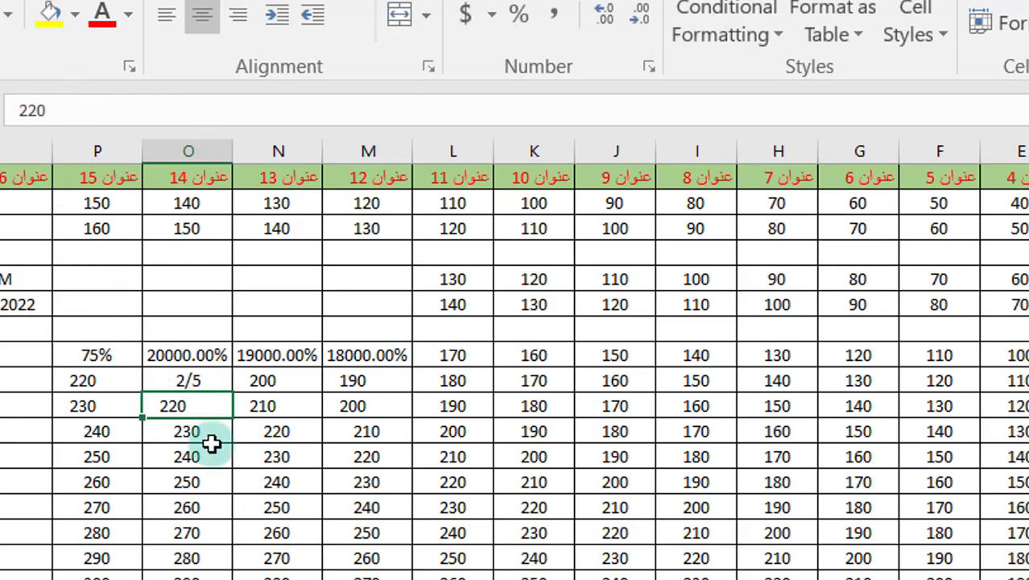
Change the value of the upper fraction cell in column O to 0.444.
{"action": "left_click", "coordinate": [186, 383]}
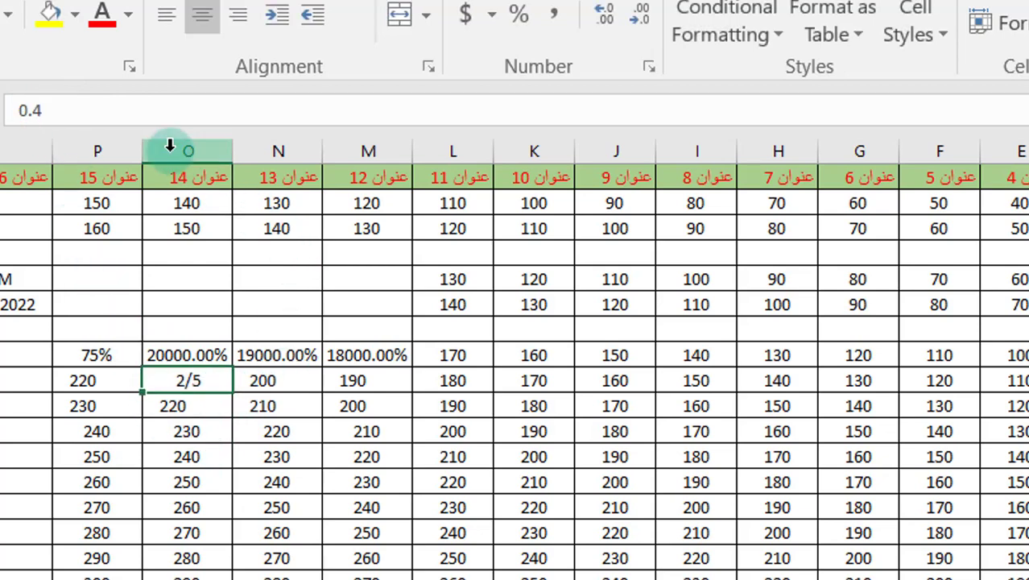
{"action": "left_click", "coordinate": [56, 113]}
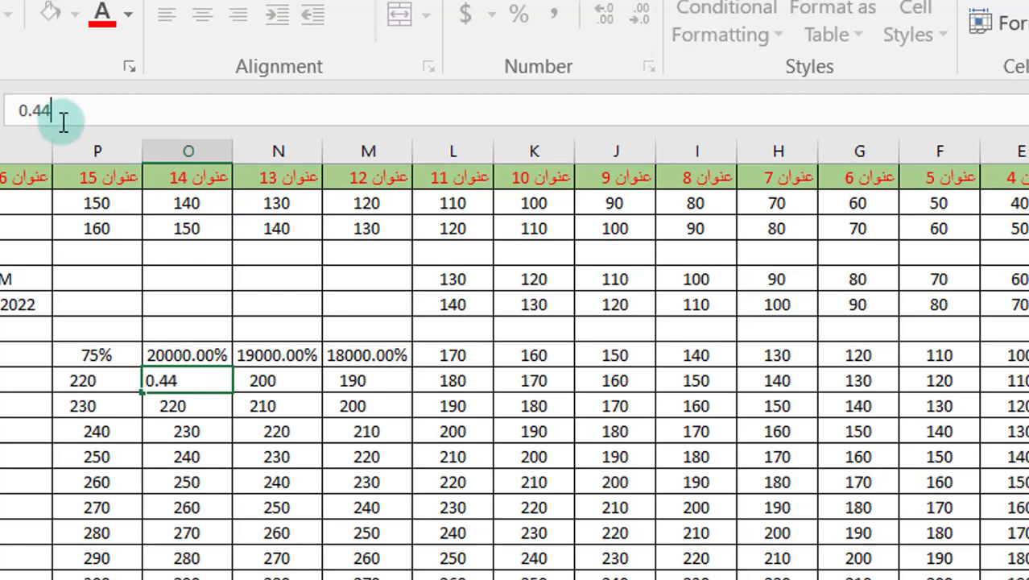
{"action": "left_click", "coordinate": [193, 423]}
{"action": "left_click", "coordinate": [176, 383]}
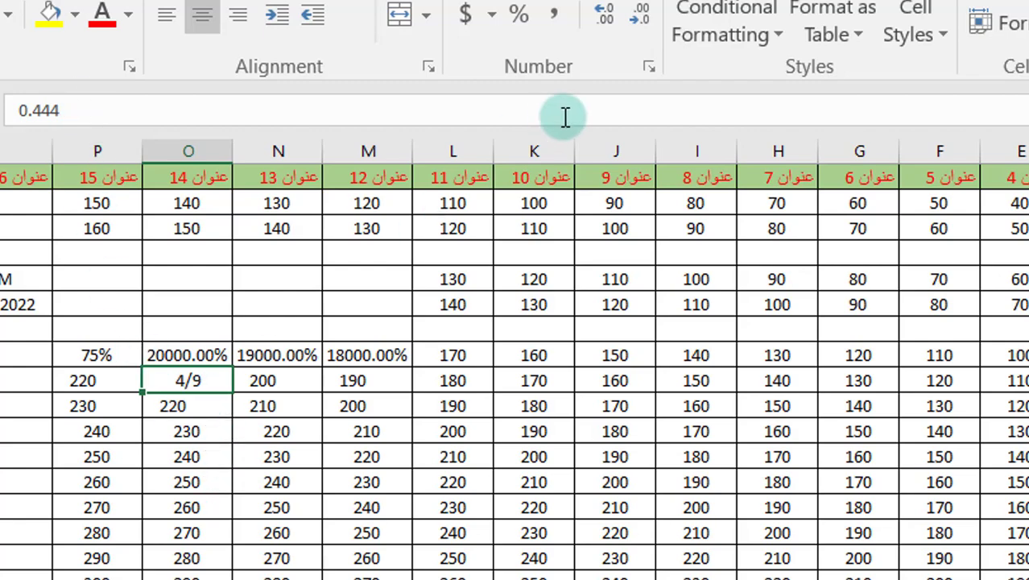
Apply the fraction type Up to two digits (21/25) to the upper fraction cell in column O.
{"action": "left_click", "coordinate": [650, 67]}
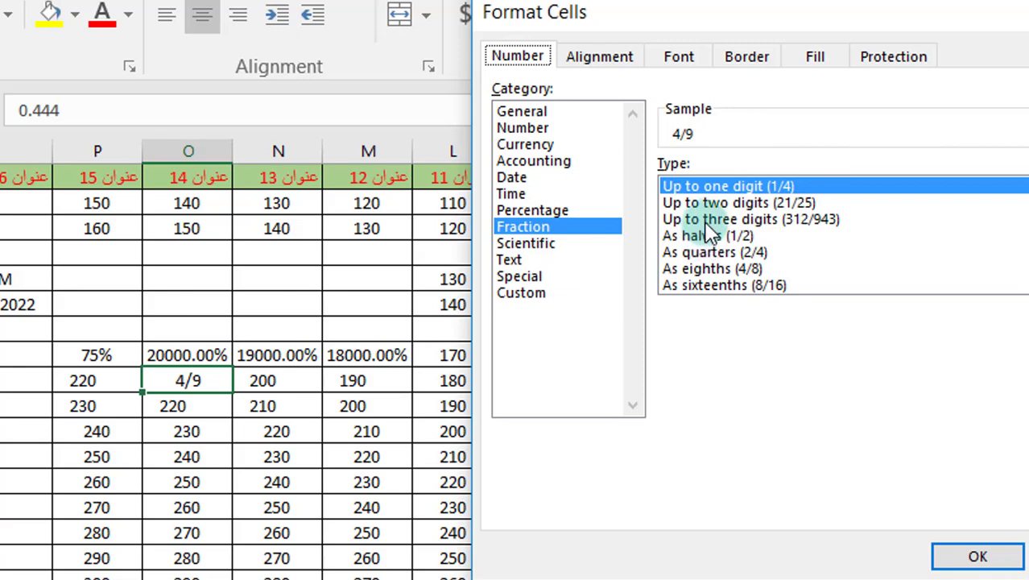
{"action": "left_click", "coordinate": [702, 206]}
{"action": "left_click", "coordinate": [953, 555]}
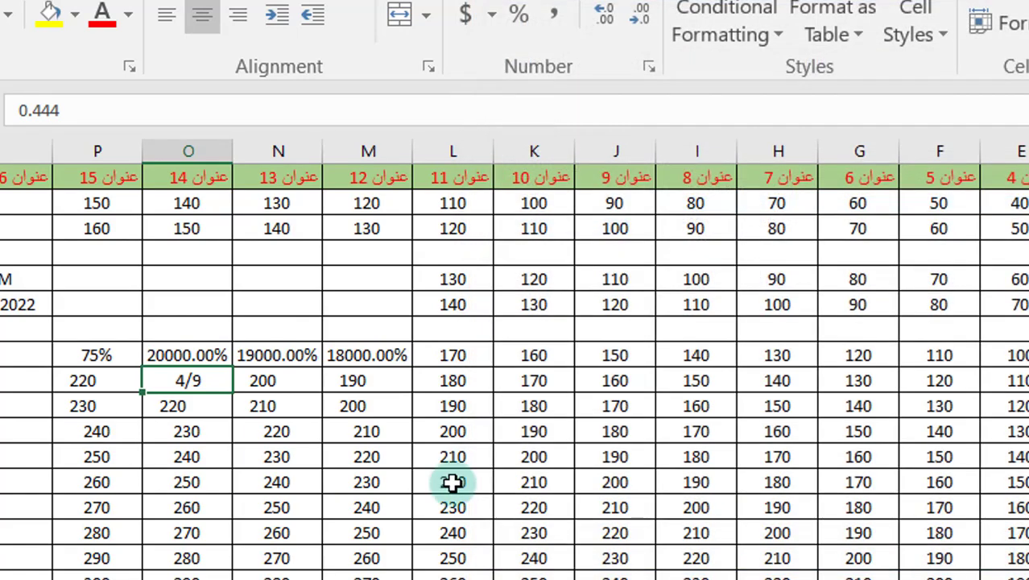
{"action": "left_click", "coordinate": [213, 405]}
{"action": "left_click", "coordinate": [193, 382]}
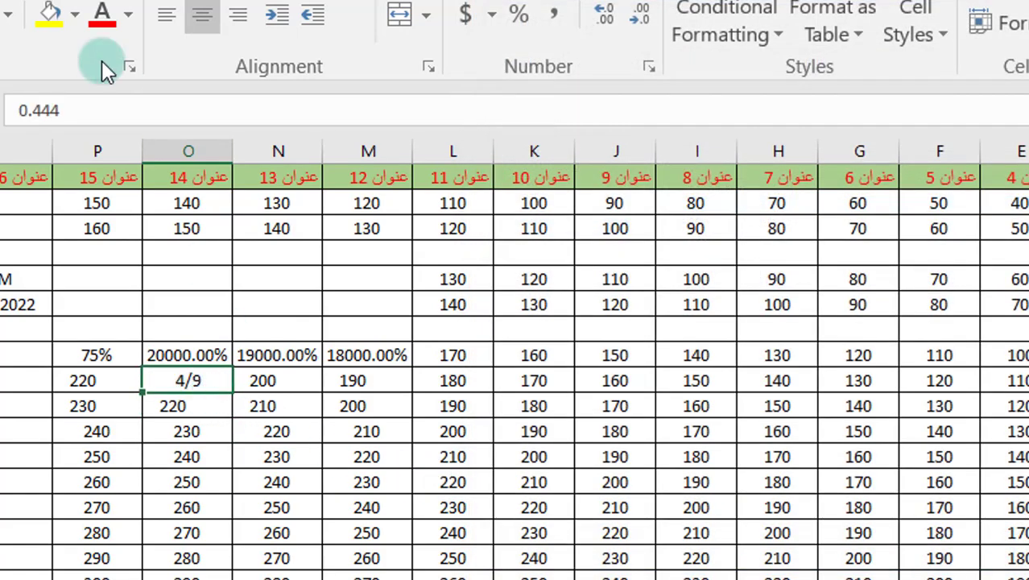
Replace the value of the upper fraction cell in column O with 0.33, correcting the doubled decimal point.
{"action": "left_click", "coordinate": [36, 110]}
{"action": "left_click_drag", "start_coordinate": [36, 111], "coordinate": [62, 105]}
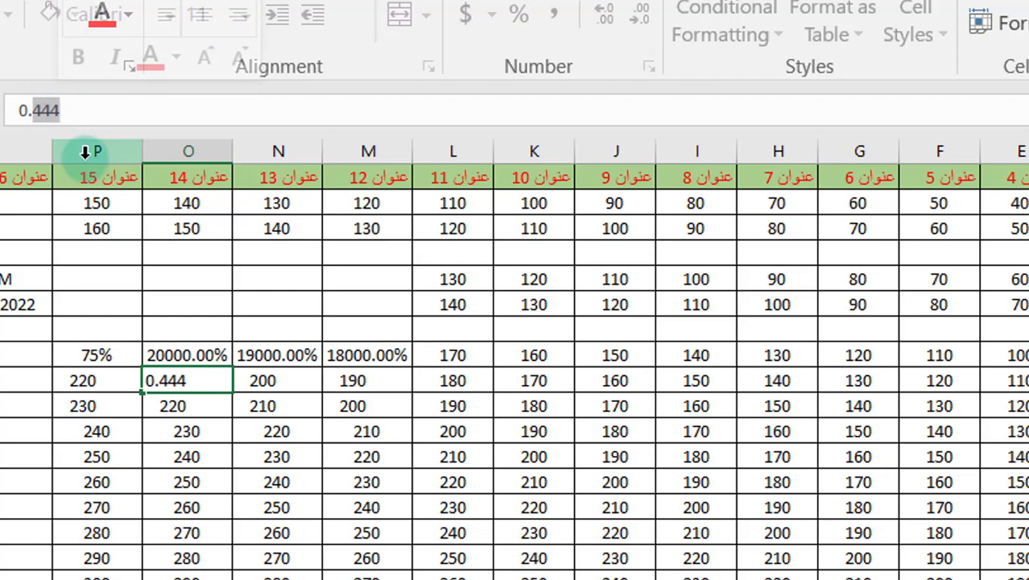
{"action": "type", "text": "..33"}
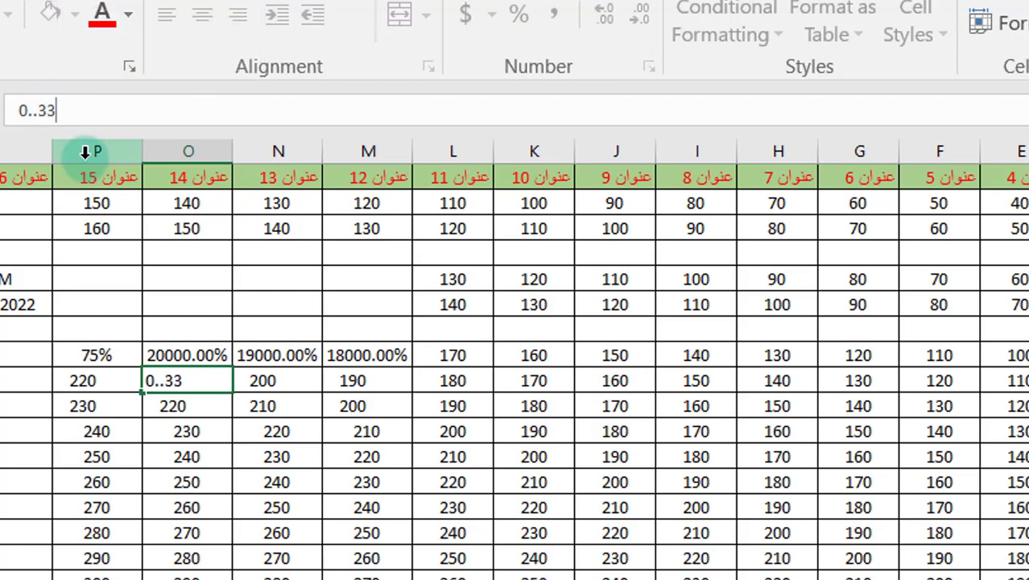
{"action": "key", "text": "Return"}
{"action": "left_click", "coordinate": [211, 385]}
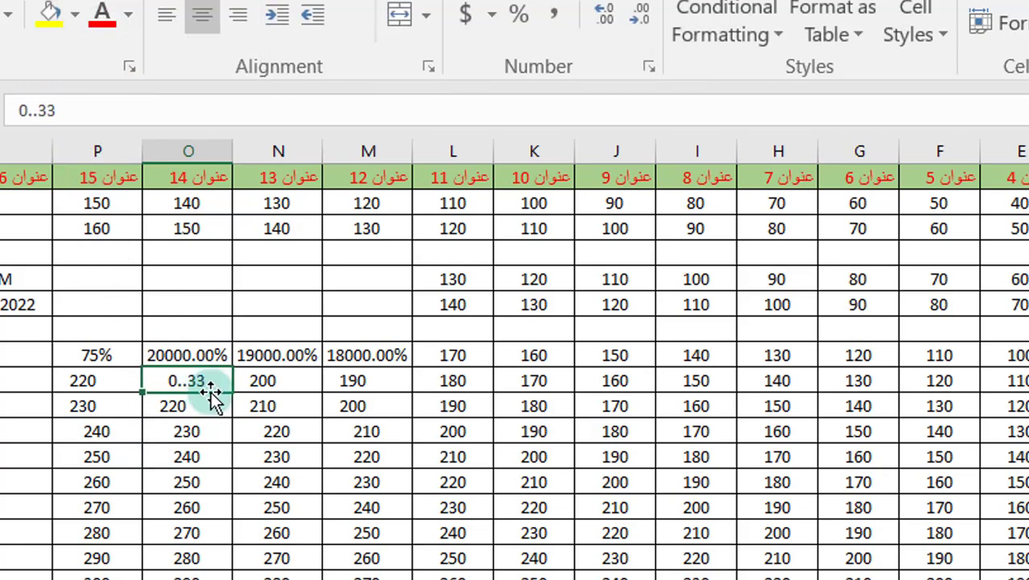
{"action": "left_click_drag", "start_coordinate": [78, 110], "coordinate": [38, 111]}
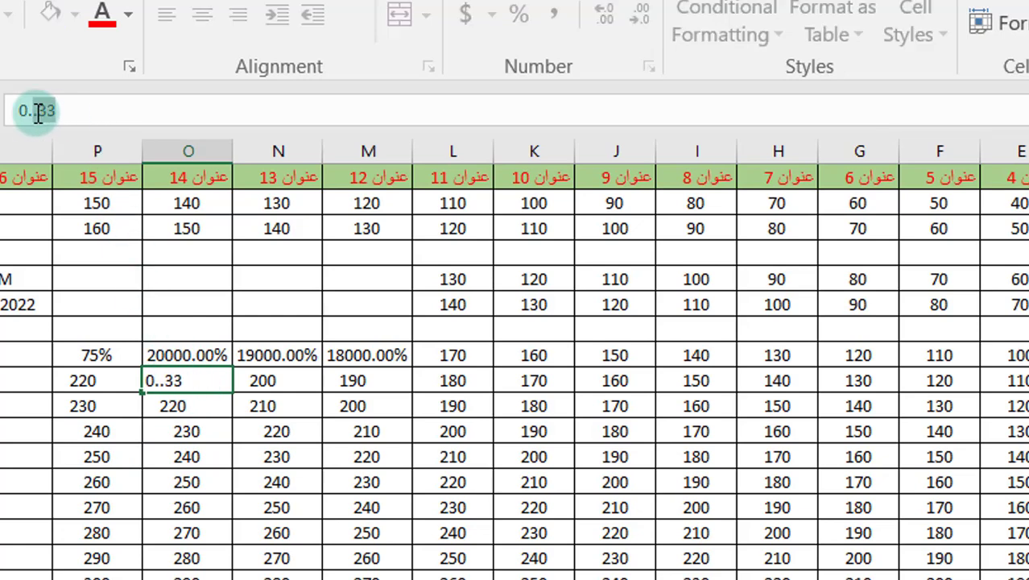
{"action": "left_click", "coordinate": [42, 112]}
{"action": "key", "text": "BackSpace"}
{"action": "key", "text": "Return"}
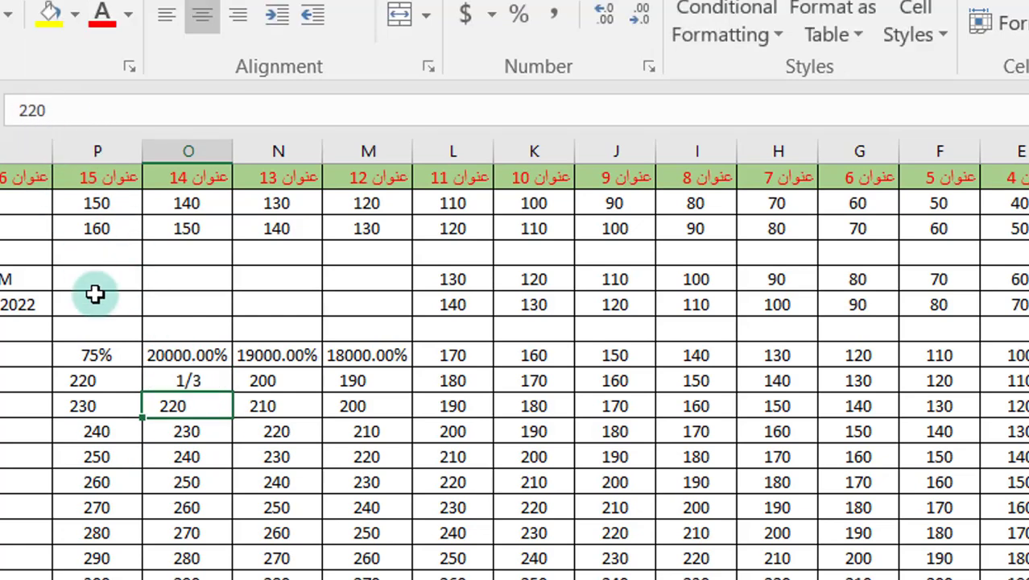
Change the value of the upper fraction cell in column O to 0.34.
{"action": "left_click", "coordinate": [197, 380]}
{"action": "left_click", "coordinate": [46, 110]}
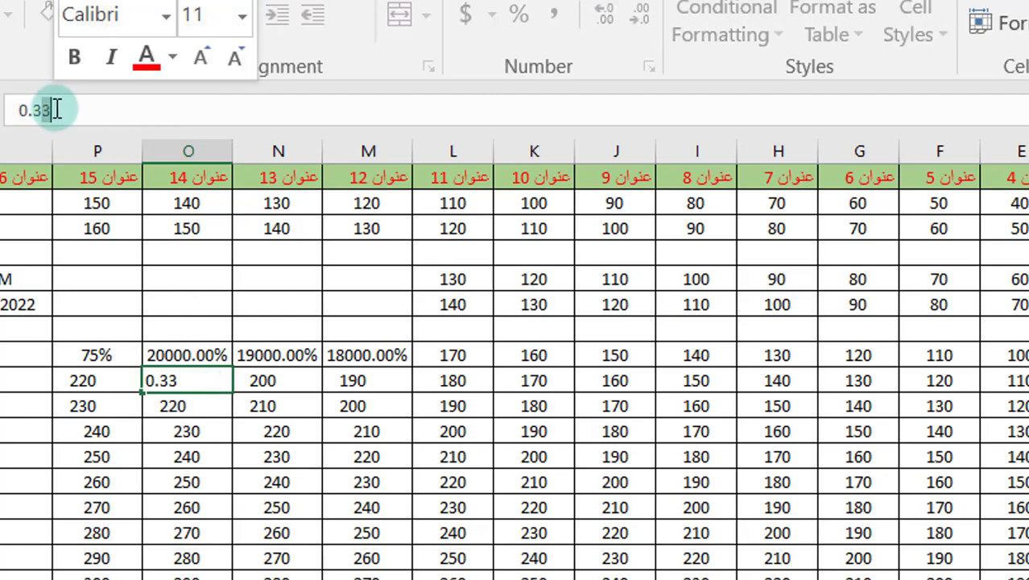
{"action": "type", "text": "34"}
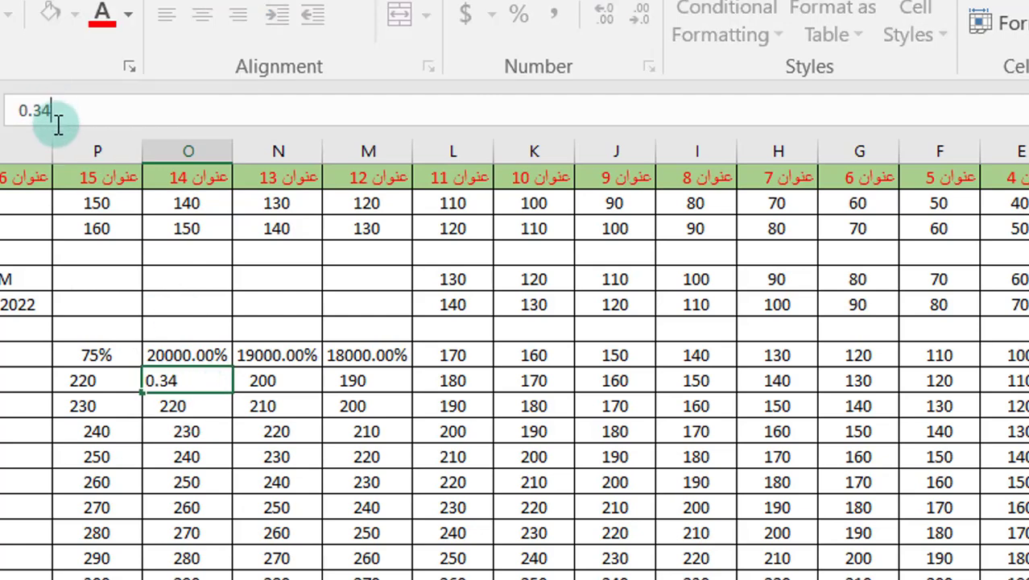
{"action": "key", "text": "Return"}
{"action": "left_click", "coordinate": [194, 380]}
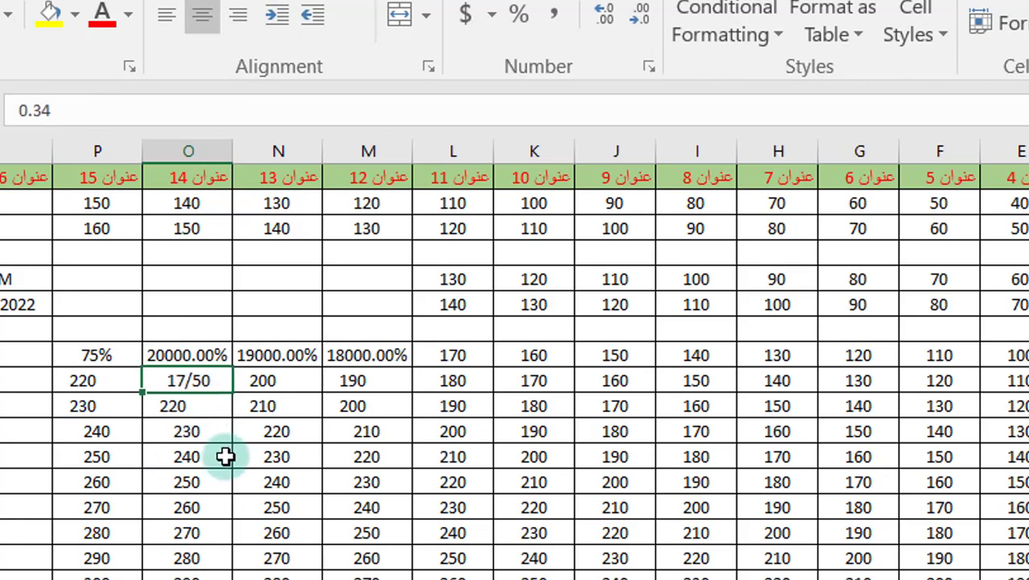
{"action": "left_click", "coordinate": [202, 404]}
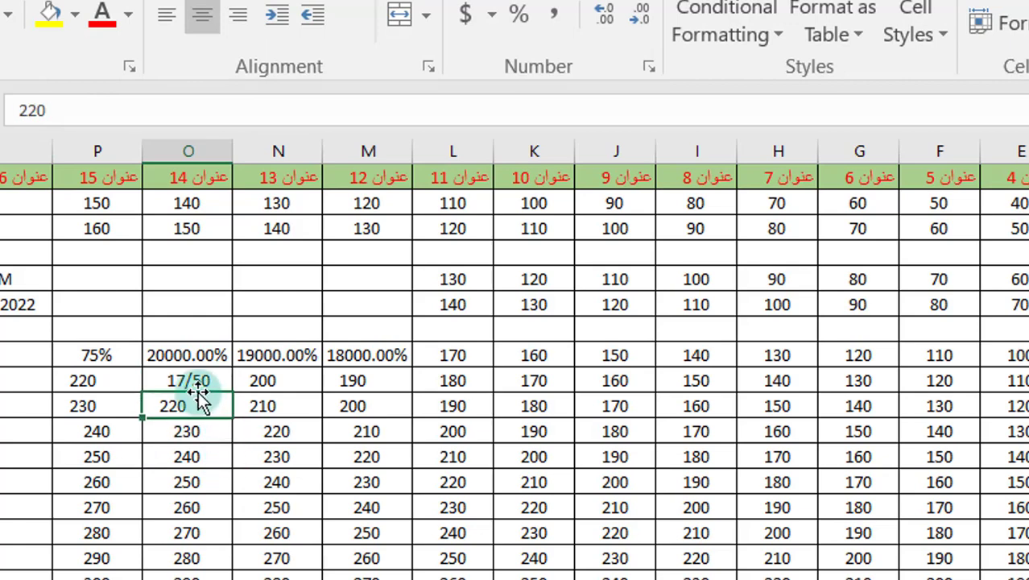
{"action": "left_click", "coordinate": [197, 381]}
{"action": "left_click", "coordinate": [206, 406]}
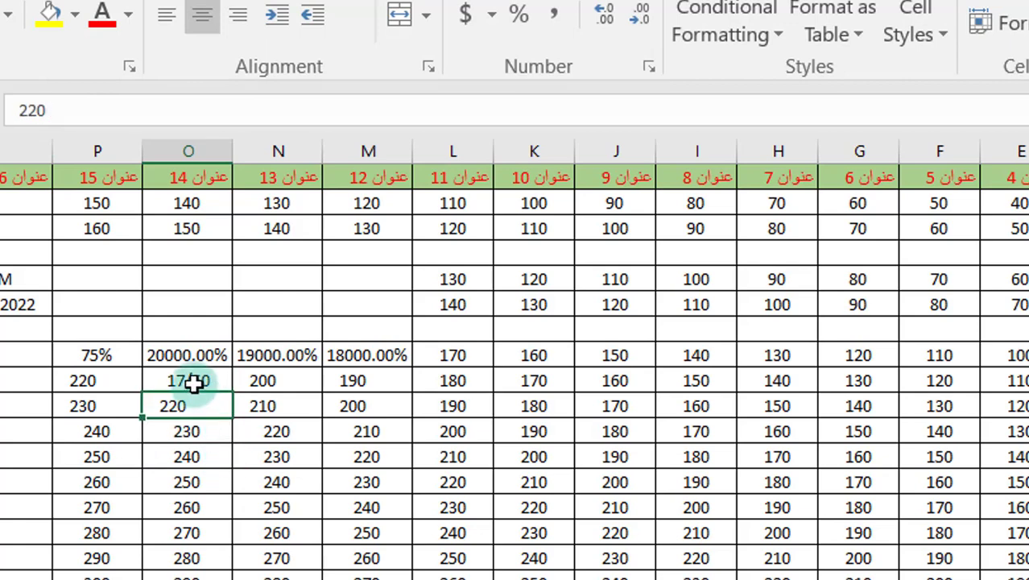
Apply the fraction type As quarters (2/4) to the 0.34 cell in column O, after trying three digits and halves.
{"action": "left_click", "coordinate": [194, 382]}
{"action": "left_click", "coordinate": [646, 69]}
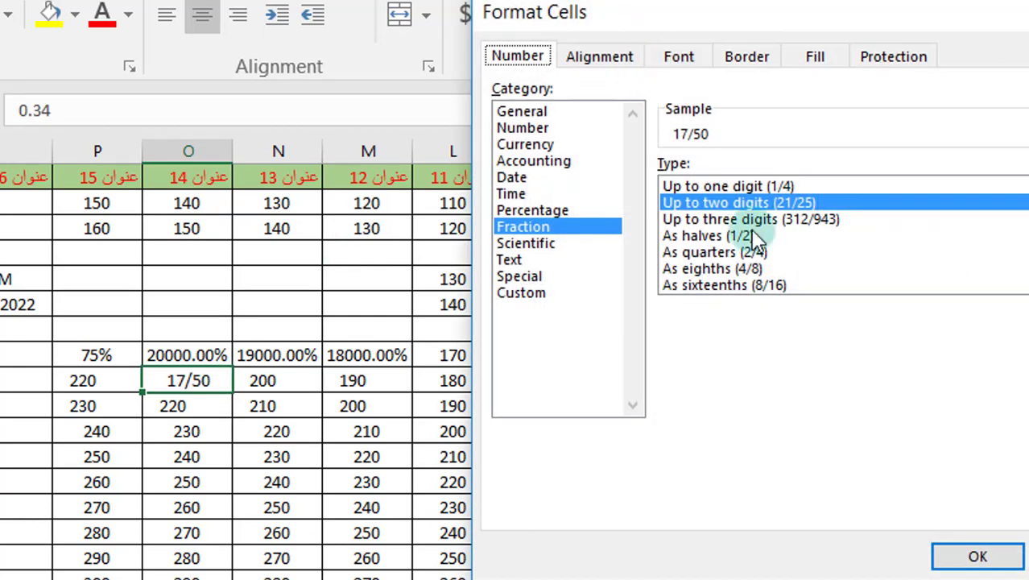
{"action": "left_click", "coordinate": [782, 223]}
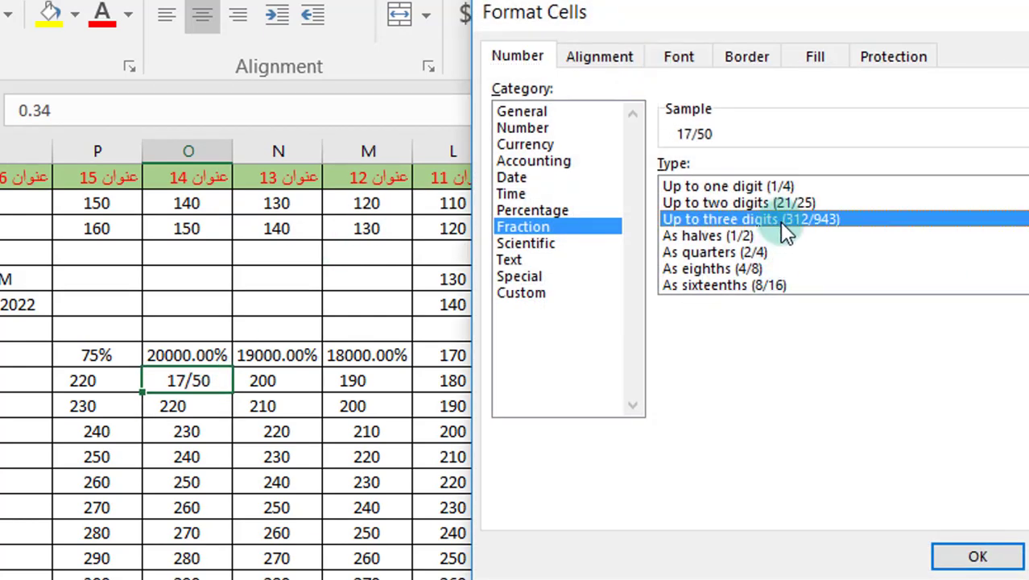
{"action": "left_click", "coordinate": [697, 236]}
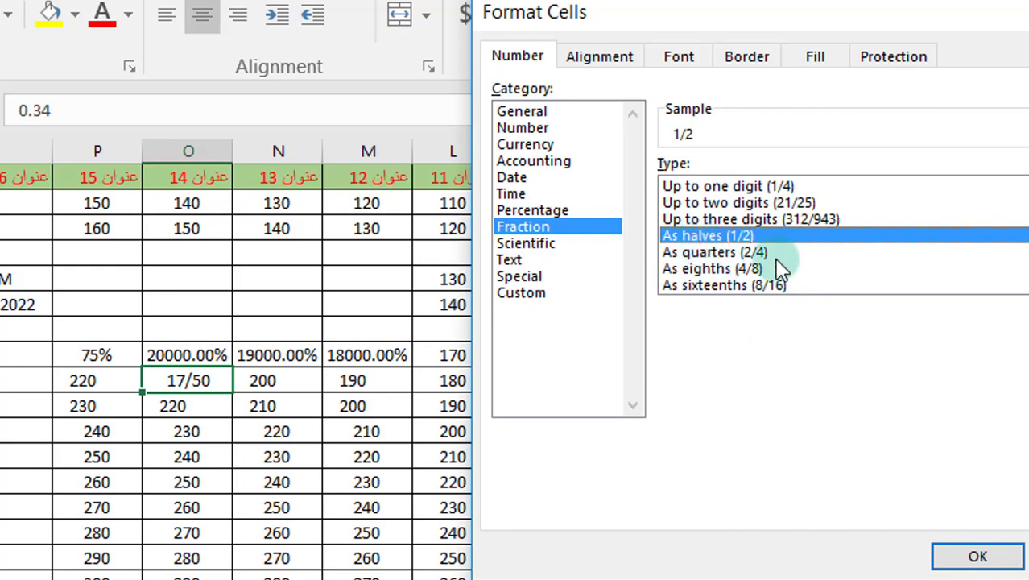
{"action": "left_click", "coordinate": [695, 253]}
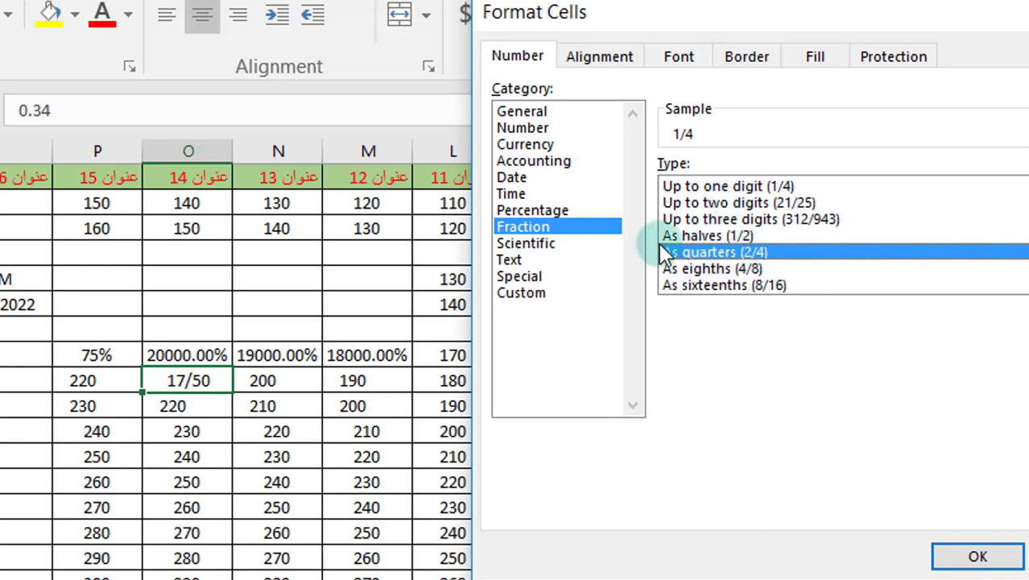
{"action": "left_click", "coordinate": [975, 557]}
{"action": "left_click", "coordinate": [180, 406]}
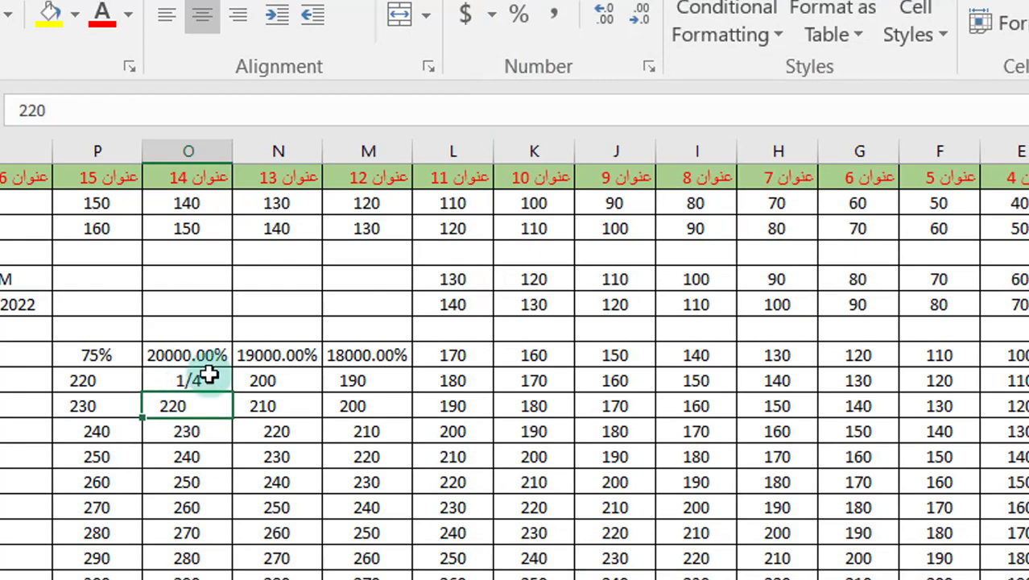
Apply the Scientific number format with 2 decimal places to the 0.34 cell in column O.
{"action": "left_click", "coordinate": [207, 374]}
{"action": "left_click", "coordinate": [647, 69]}
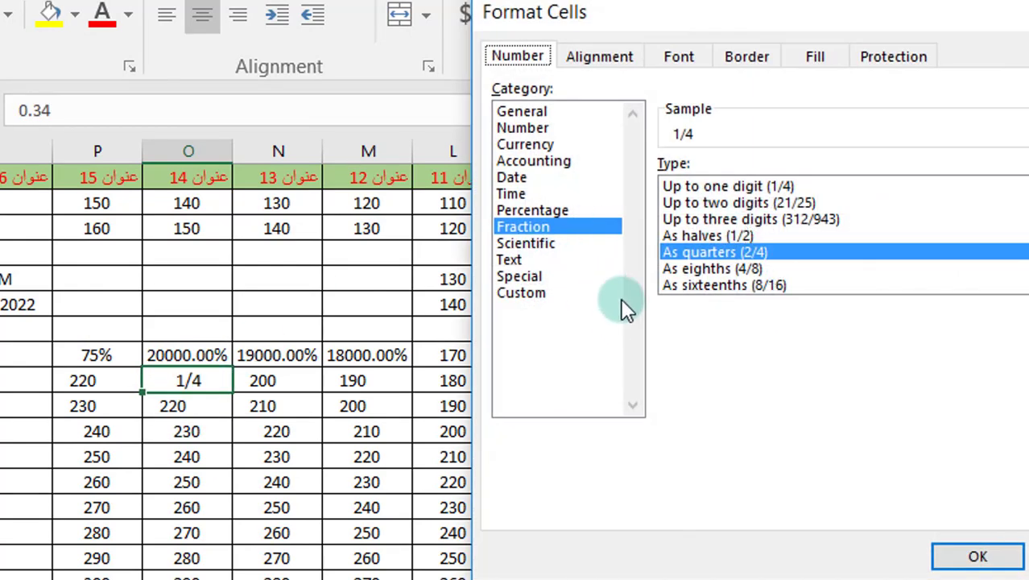
{"action": "left_click", "coordinate": [527, 243]}
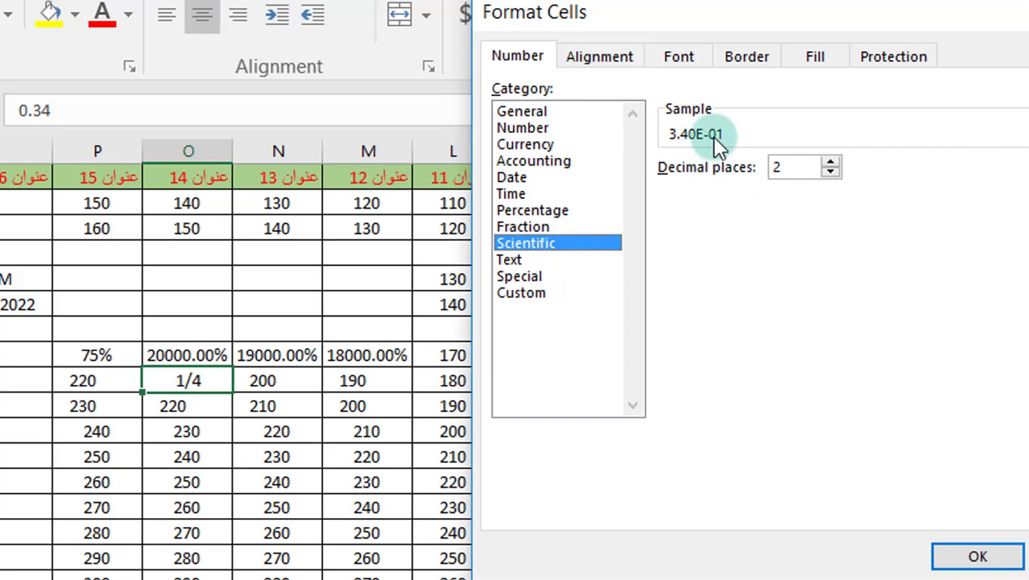
{"action": "left_click", "coordinate": [984, 559]}
{"action": "left_click", "coordinate": [211, 406]}
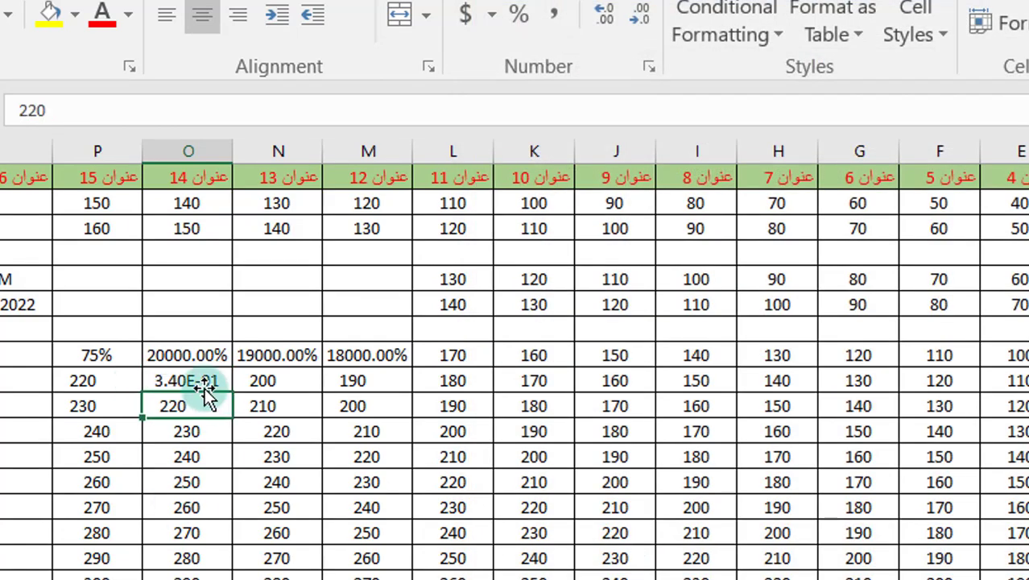
Change the value of the scientific-format cell in column O to 4.
{"action": "left_click", "coordinate": [206, 385]}
{"action": "double_click", "coordinate": [80, 111]}
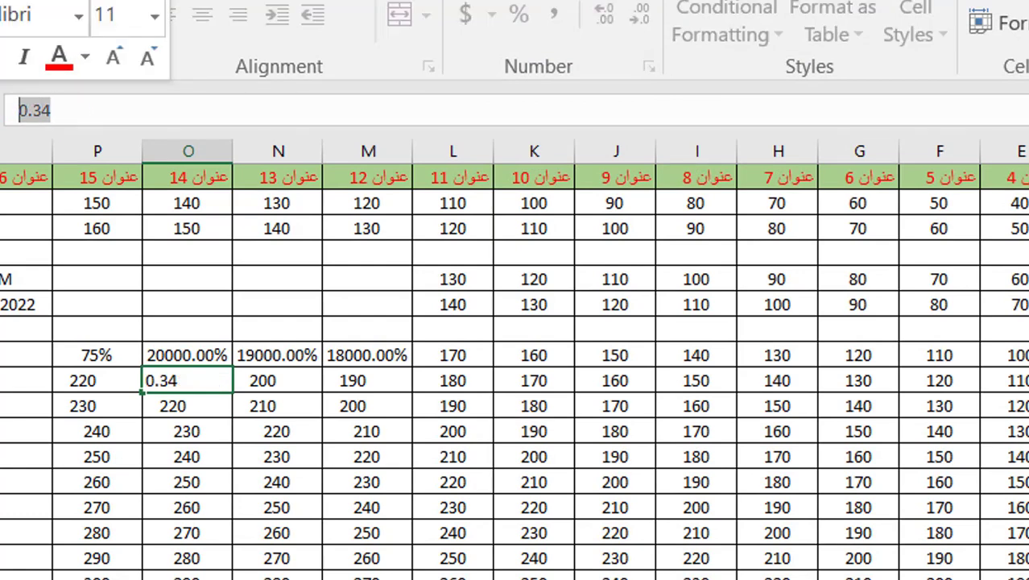
{"action": "type", "text": "4"}
{"action": "key", "text": "Return"}
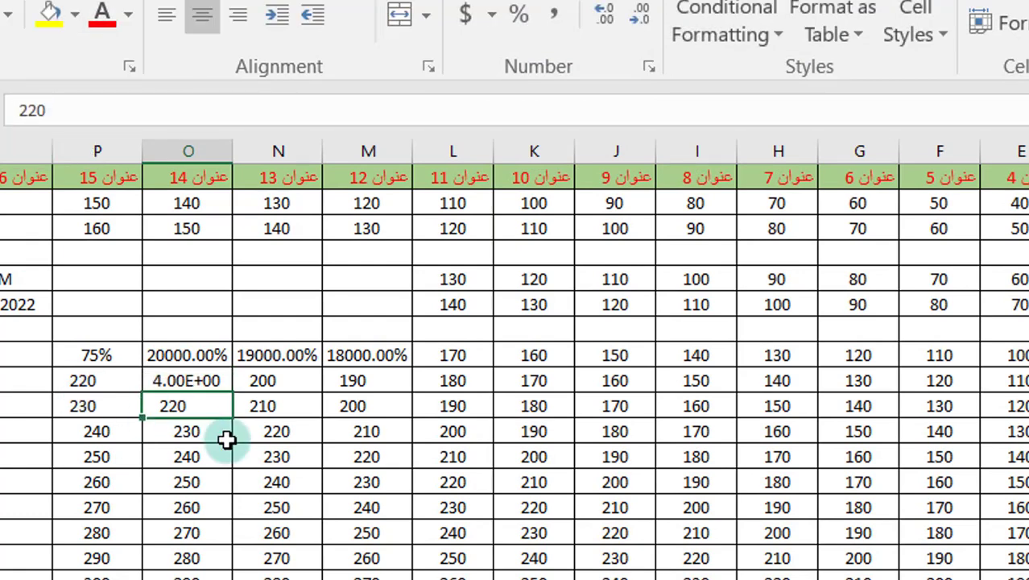
{"action": "left_click", "coordinate": [170, 390]}
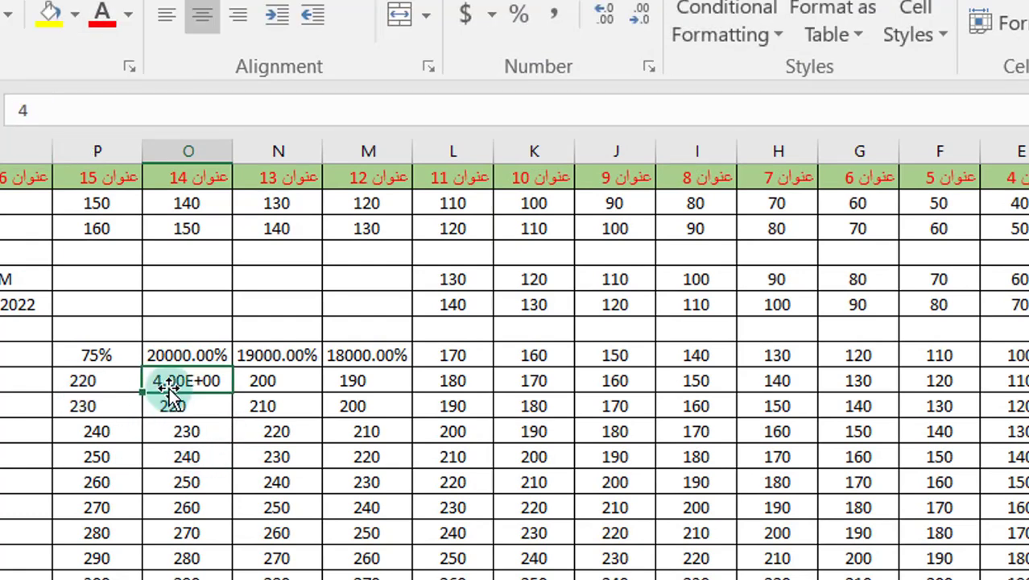
Replace the value of the scientific-format cell in column O with .056544.
{"action": "double_click", "coordinate": [46, 103]}
{"action": "type", "text": "."}
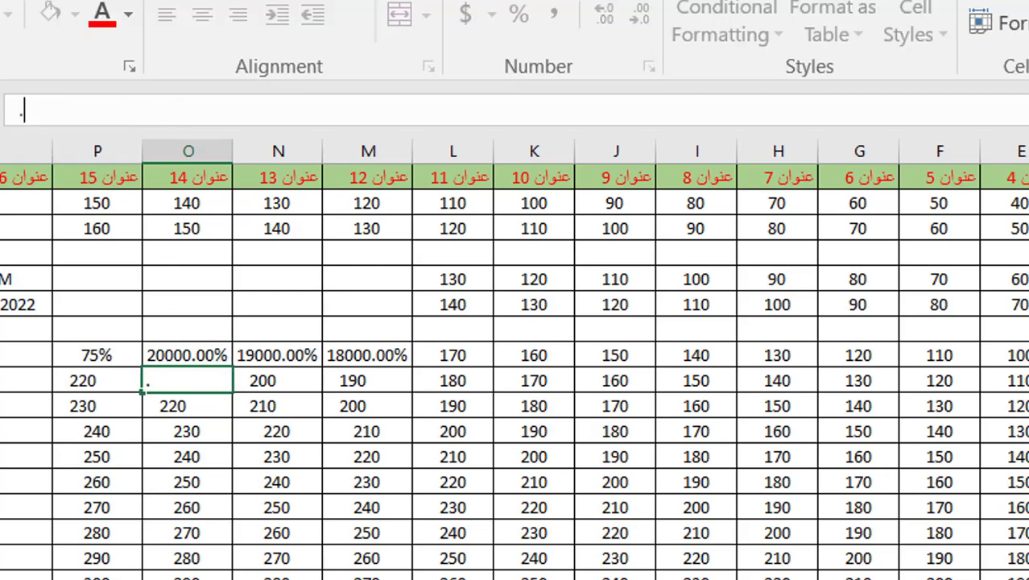
{"action": "type", "text": "0565"}
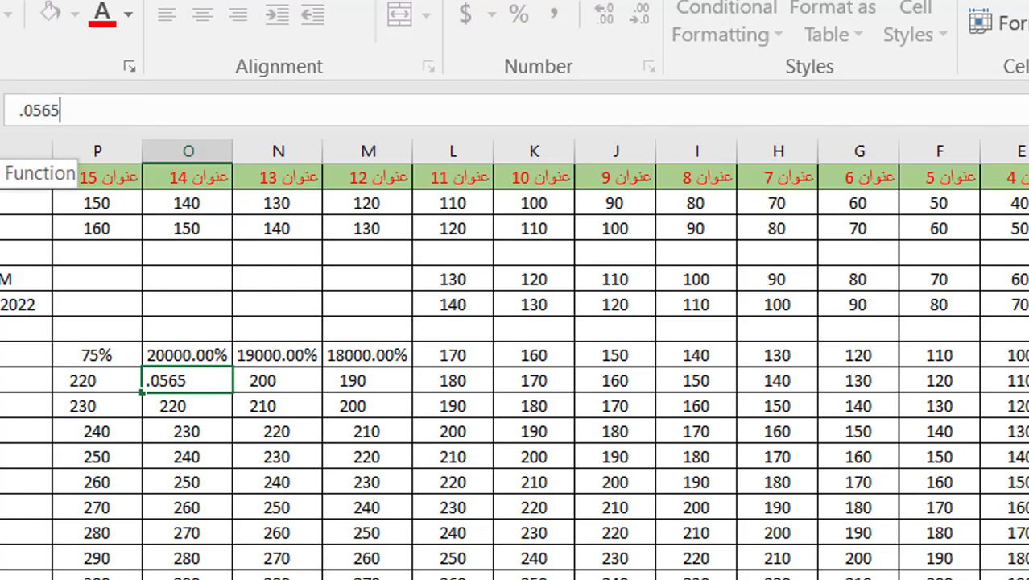
{"action": "type", "text": "44"}
{"action": "key", "text": "Return"}
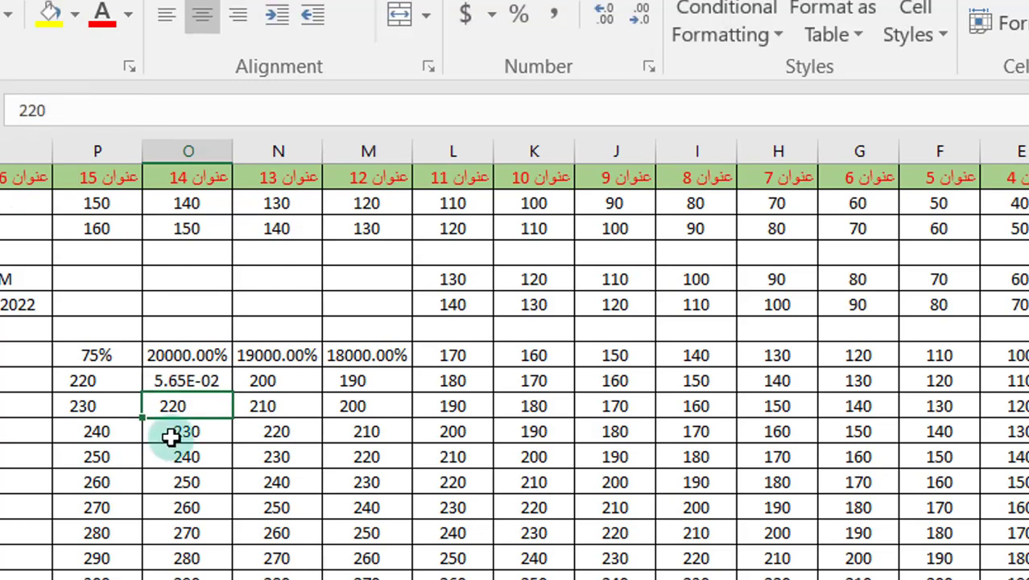
{"action": "left_click", "coordinate": [185, 381]}
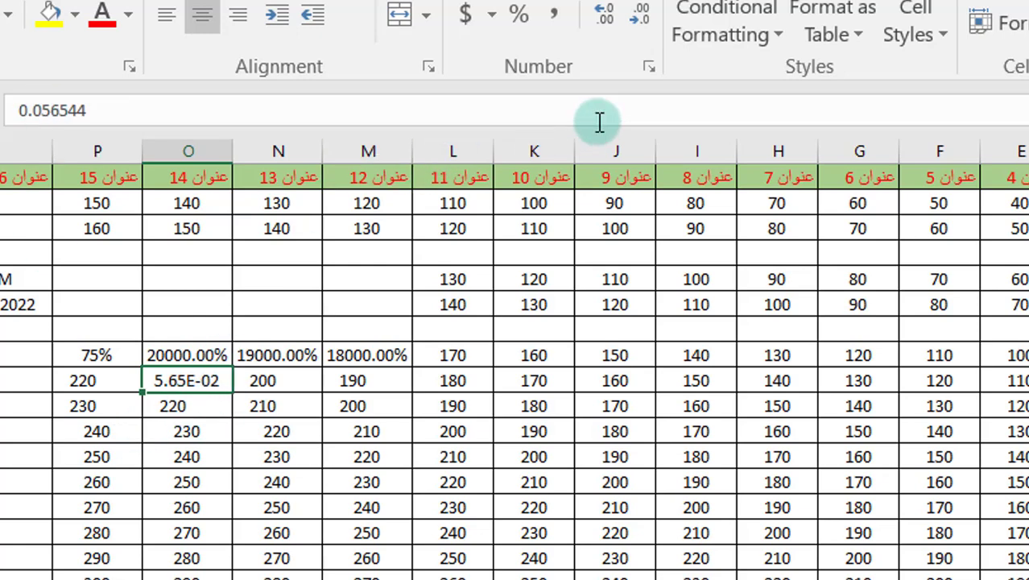
{"action": "left_click_drag", "start_coordinate": [202, 432], "coordinate": [201, 406]}
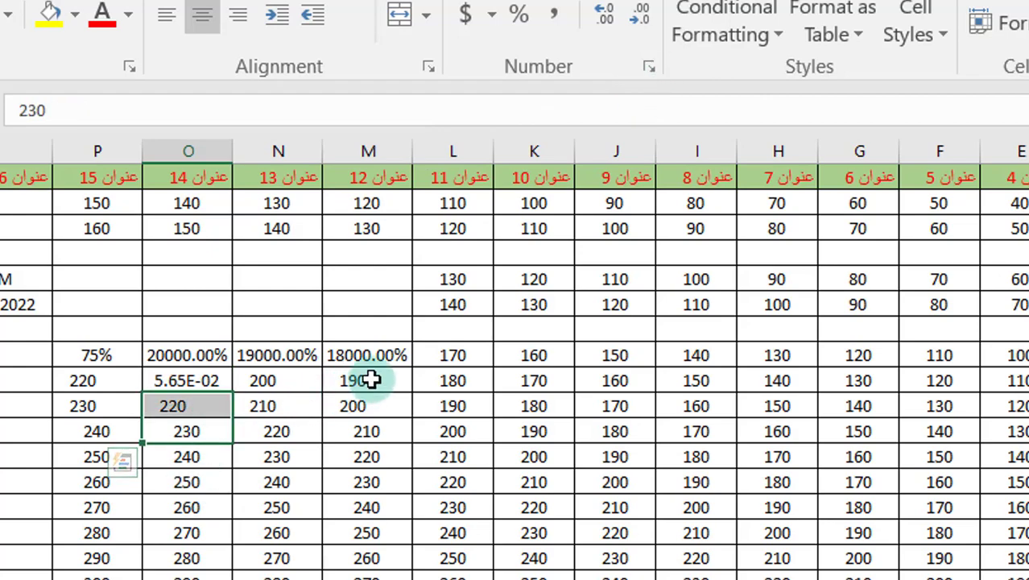
{"action": "left_click_drag", "start_coordinate": [367, 378], "coordinate": [232, 409]}
{"action": "left_click", "coordinate": [648, 68]}
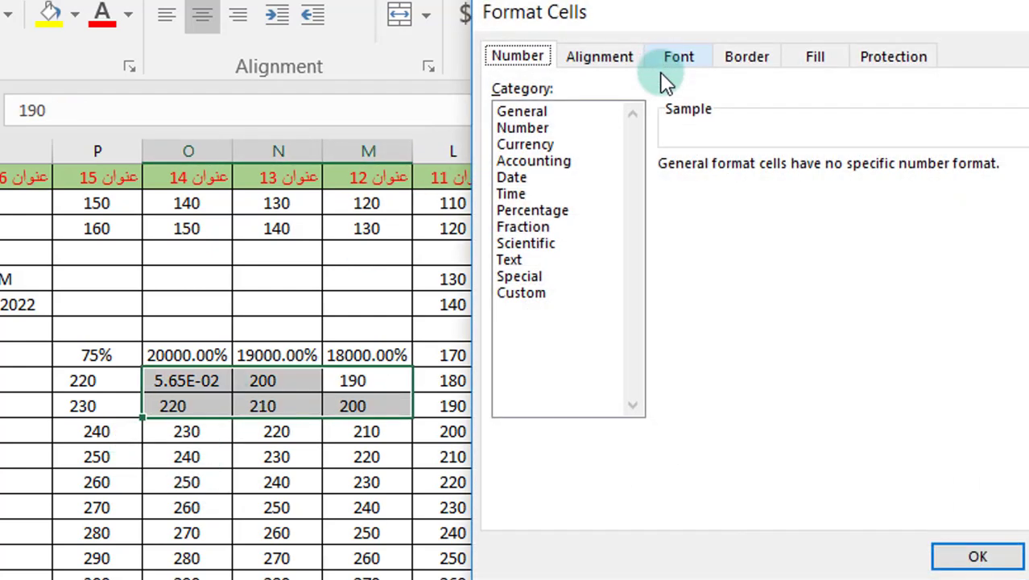
{"action": "left_click", "coordinate": [515, 260]}
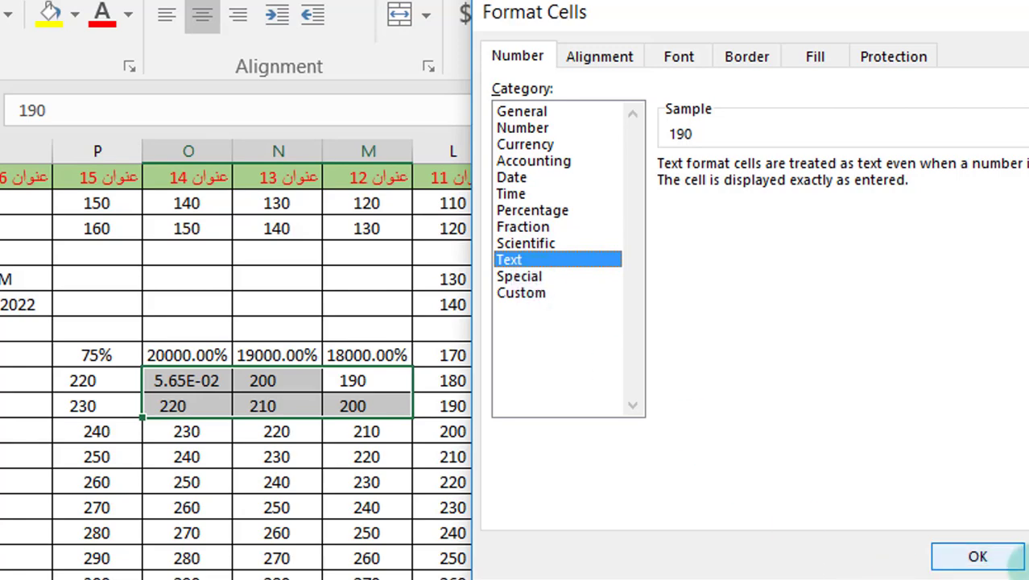
{"action": "left_click", "coordinate": [977, 555]}
Enter 0123545 in the column O cell two rows below the scientific-format cell.
{"action": "left_click", "coordinate": [190, 435]}
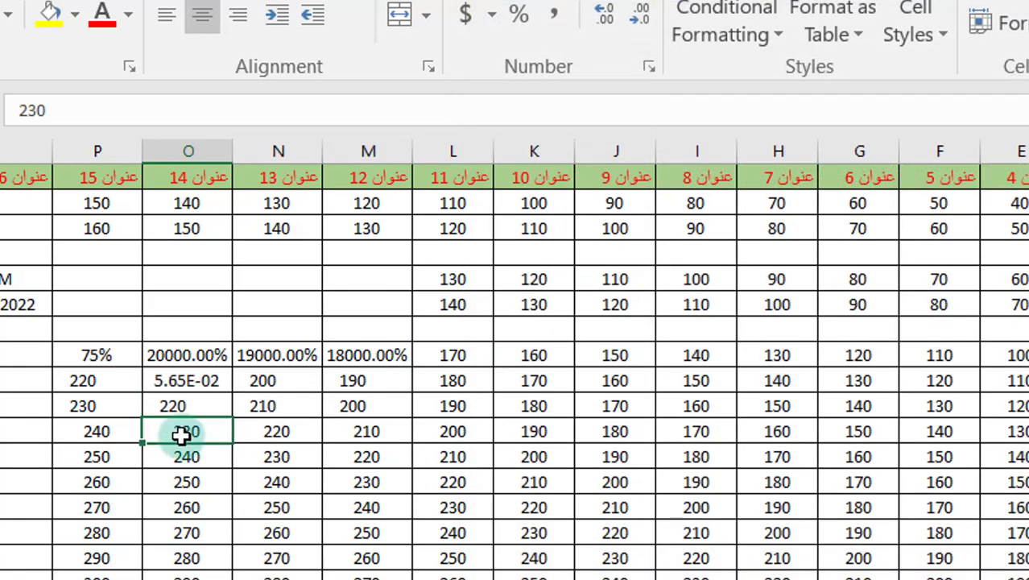
{"action": "double_click", "coordinate": [38, 111]}
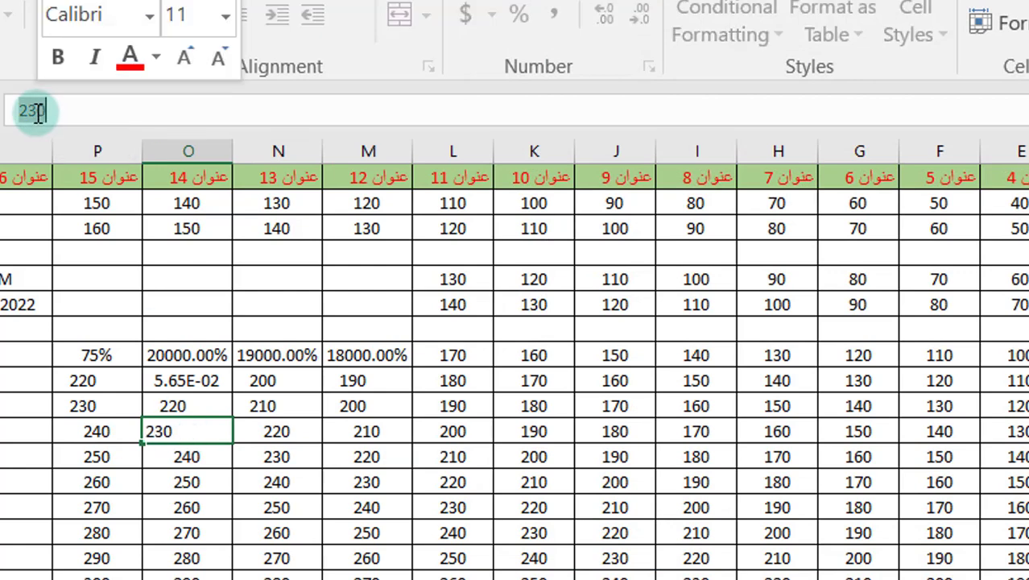
{"action": "type", "text": "01235"}
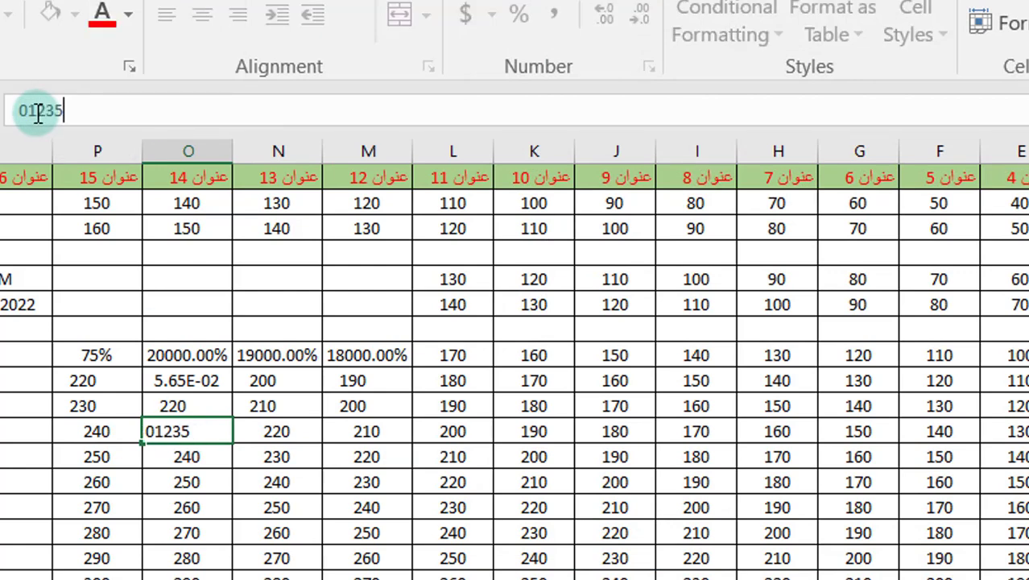
{"action": "type", "text": "45"}
{"action": "left_click", "coordinate": [199, 453]}
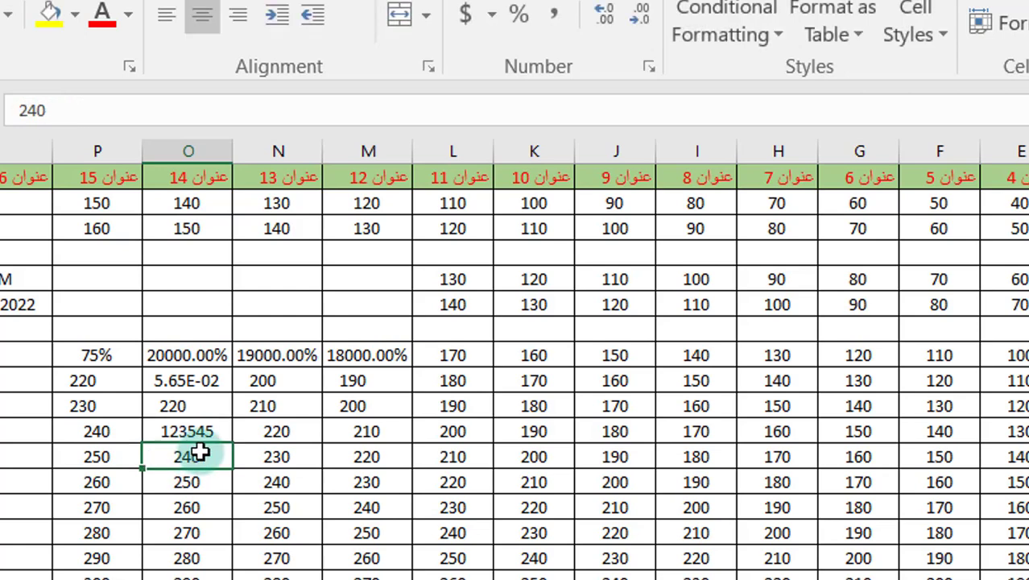
{"action": "left_click", "coordinate": [187, 427]}
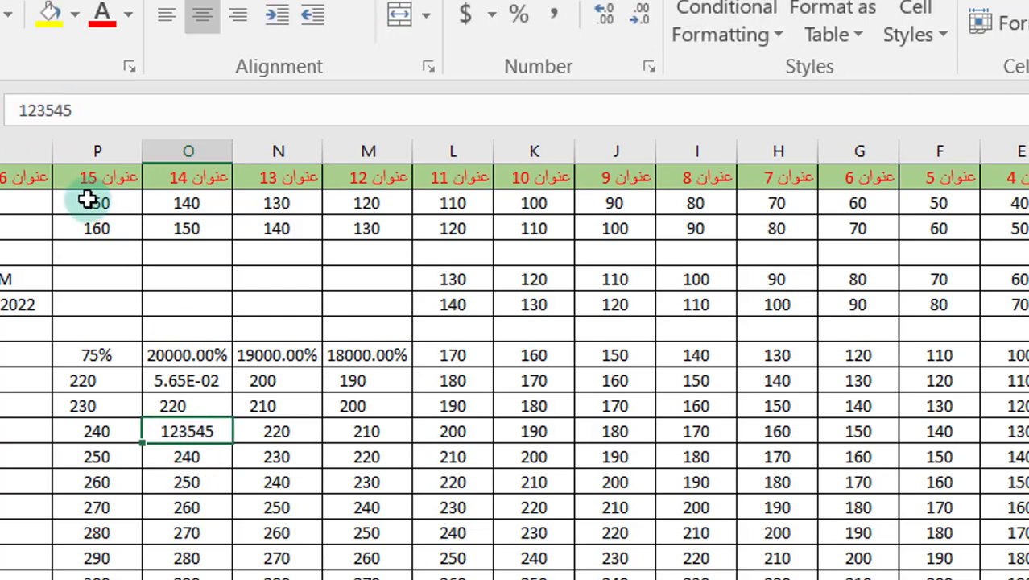
{"action": "left_click", "coordinate": [188, 447]}
{"action": "left_click", "coordinate": [185, 433]}
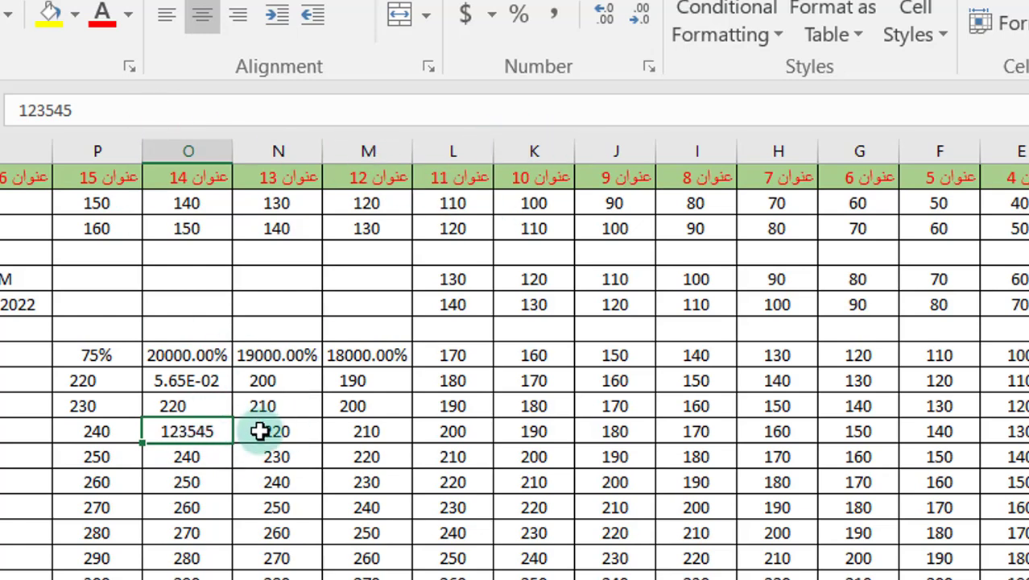
Apply the Text number format to the column O cell containing 123545.
{"action": "left_click", "coordinate": [650, 66]}
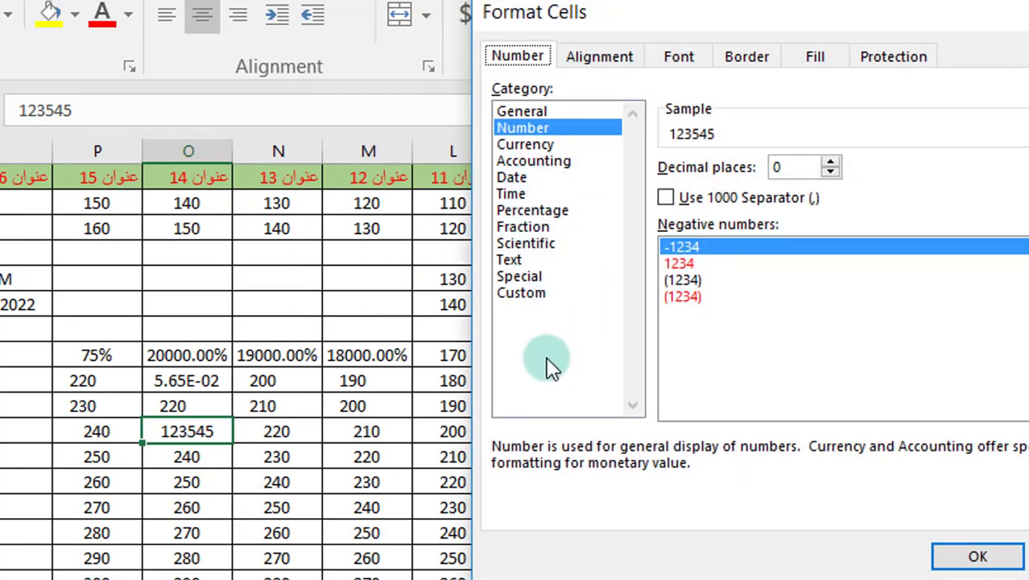
{"action": "left_click", "coordinate": [519, 262]}
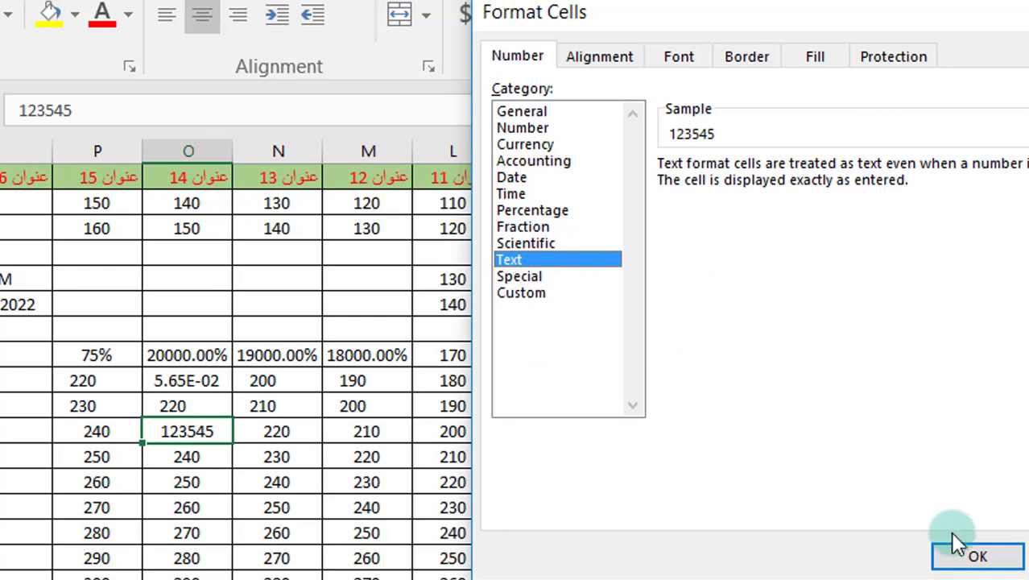
{"action": "left_click", "coordinate": [968, 558]}
{"action": "left_click", "coordinate": [190, 454]}
Replace the value of the text-format cell in column O with 05654, keeping its leading zero.
{"action": "left_click", "coordinate": [185, 432]}
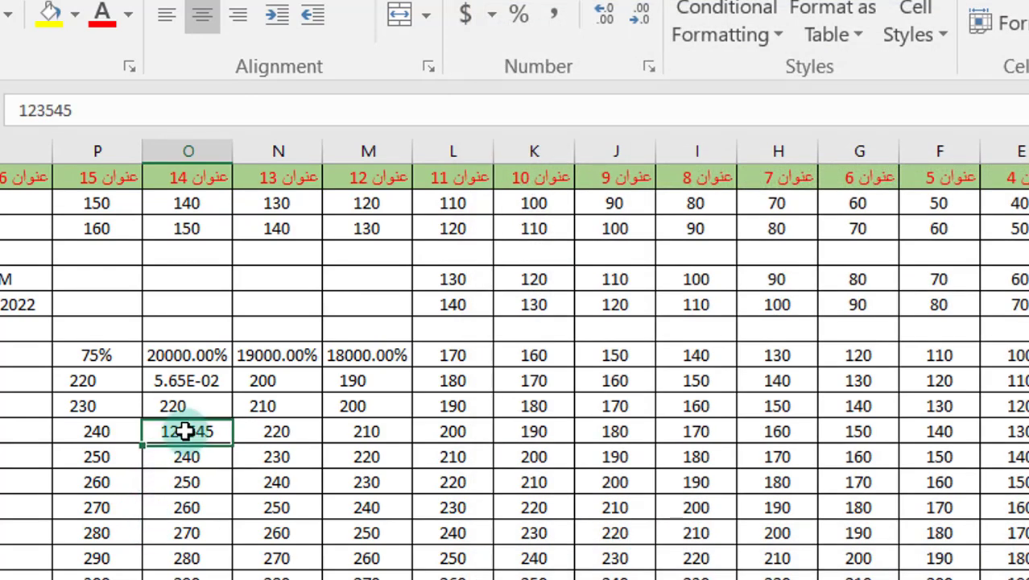
{"action": "type", "text": "0565"}
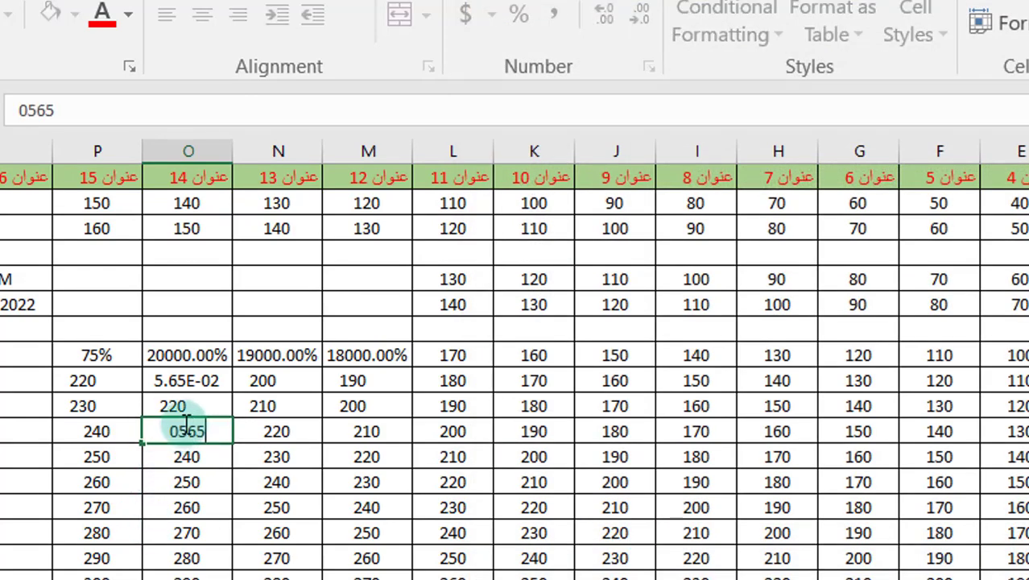
{"action": "type", "text": "4"}
{"action": "left_click", "coordinate": [189, 458]}
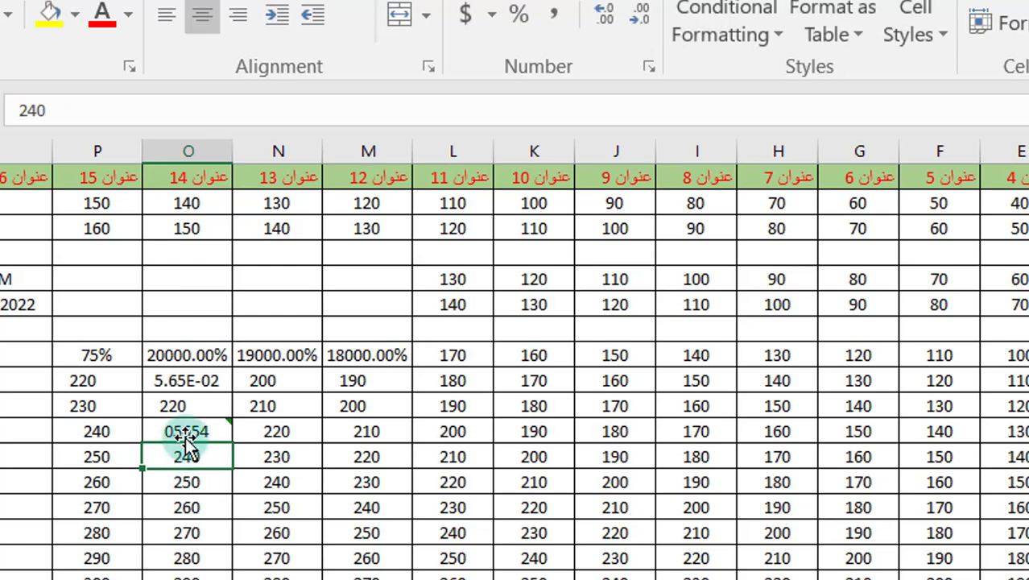
{"action": "left_click", "coordinate": [185, 435]}
{"action": "left_click", "coordinate": [200, 430]}
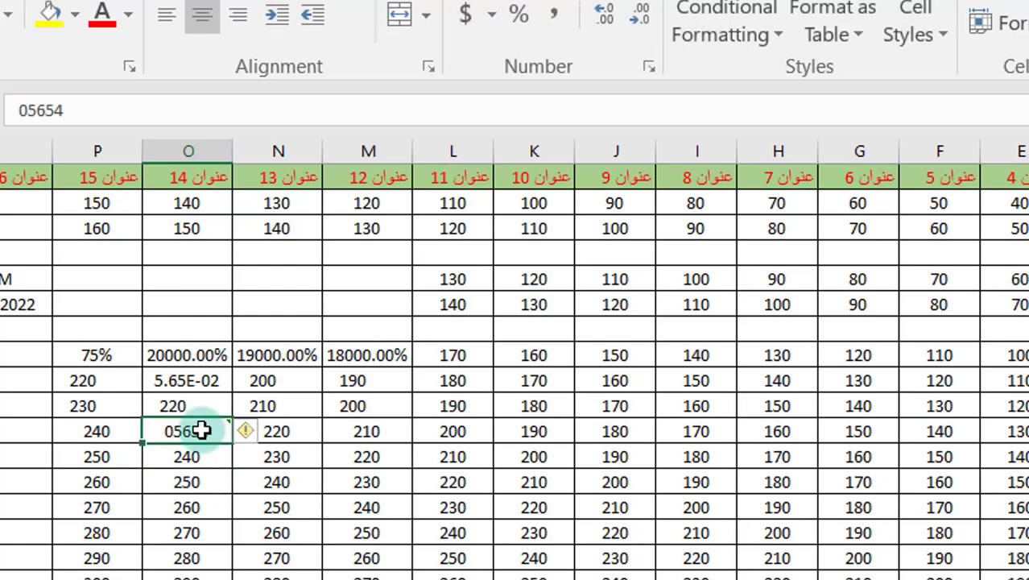
Apply the Special number format Social Security Number to the column O cell containing 05654.
{"action": "left_click", "coordinate": [649, 69]}
{"action": "left_click", "coordinate": [612, 259]}
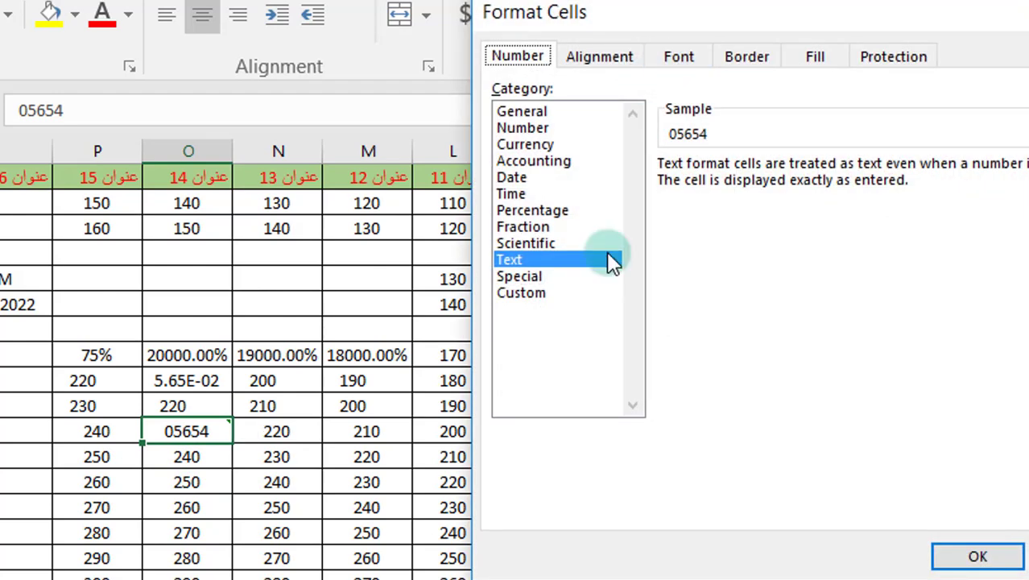
{"action": "left_click", "coordinate": [522, 276]}
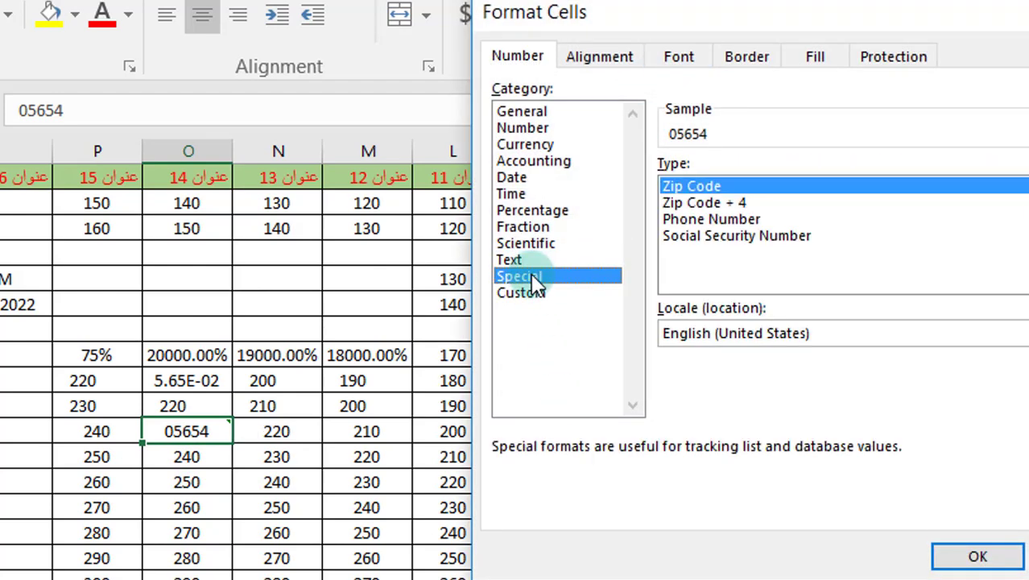
{"action": "left_click", "coordinate": [708, 236]}
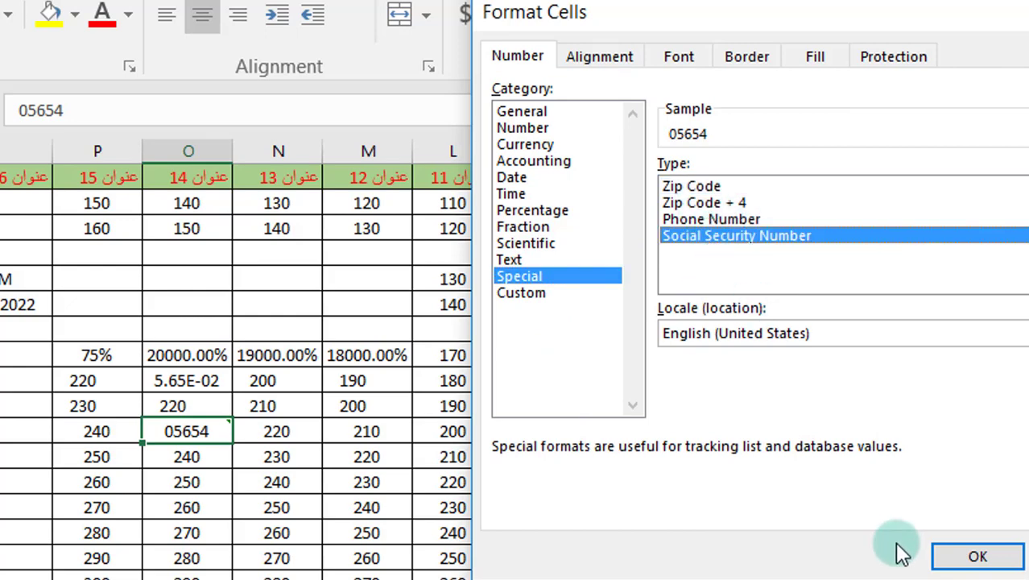
{"action": "left_click", "coordinate": [958, 563]}
{"action": "left_click", "coordinate": [179, 460]}
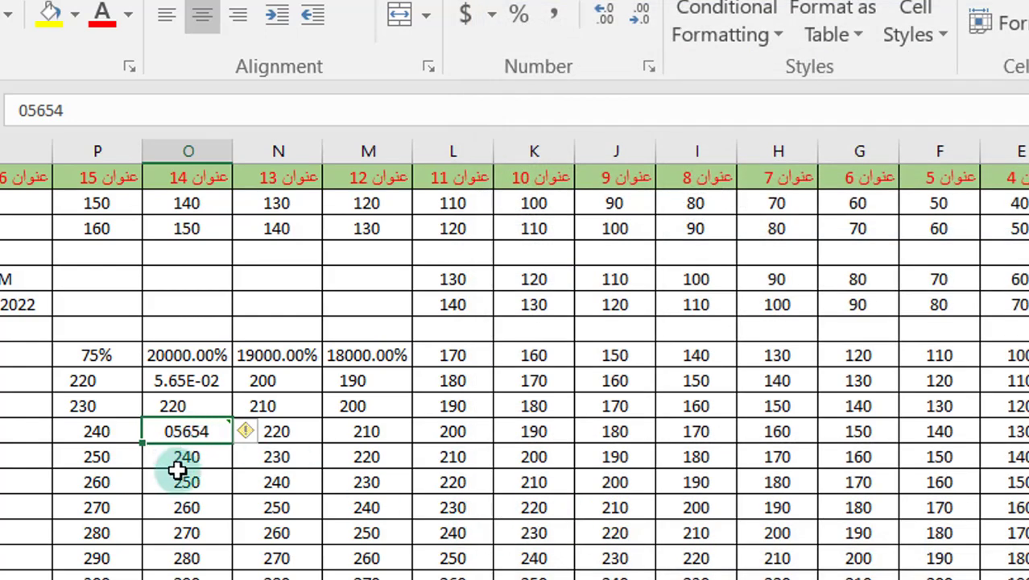
{"action": "left_click", "coordinate": [207, 432]}
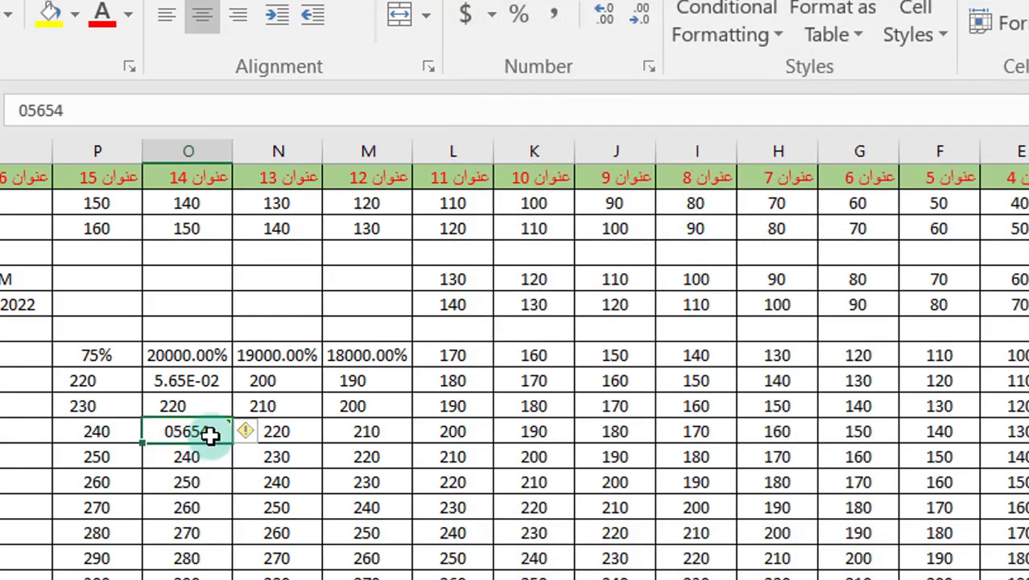
Format the column N cell beside 05654 with the Special type Social Security Number.
{"action": "left_click", "coordinate": [288, 433]}
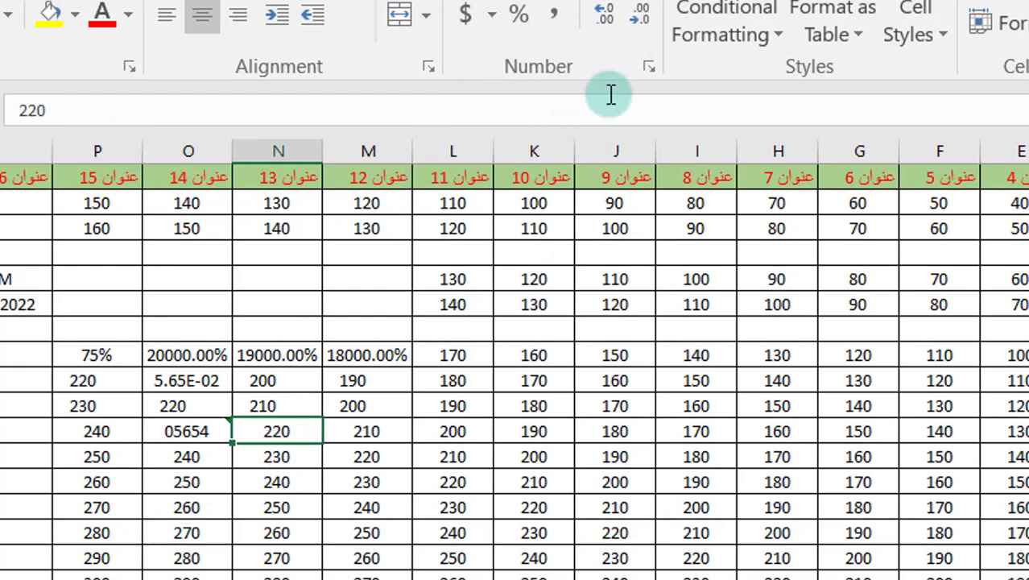
{"action": "left_click", "coordinate": [649, 64]}
{"action": "left_click", "coordinate": [749, 349]}
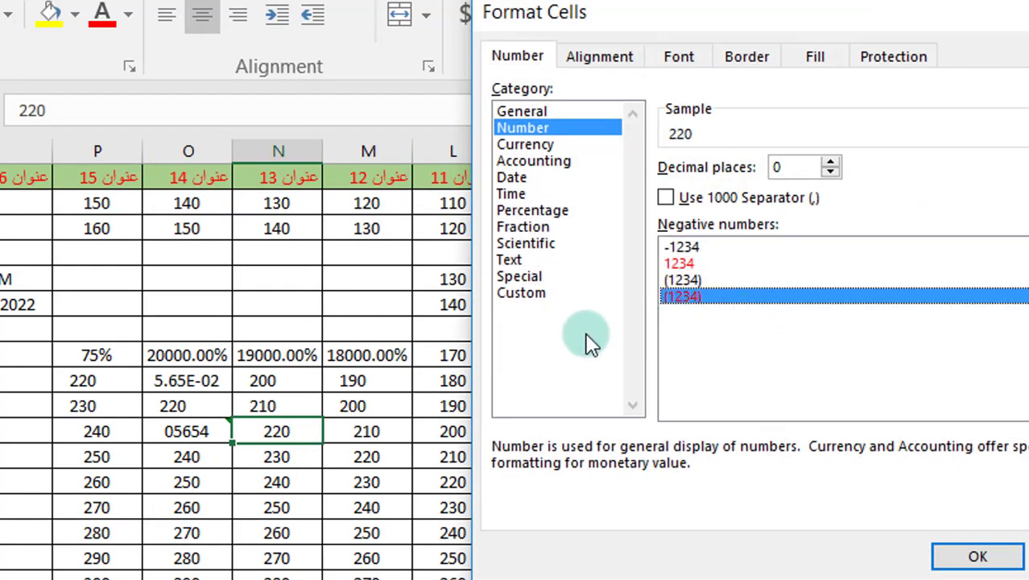
{"action": "left_click", "coordinate": [531, 278]}
{"action": "left_click", "coordinate": [716, 236]}
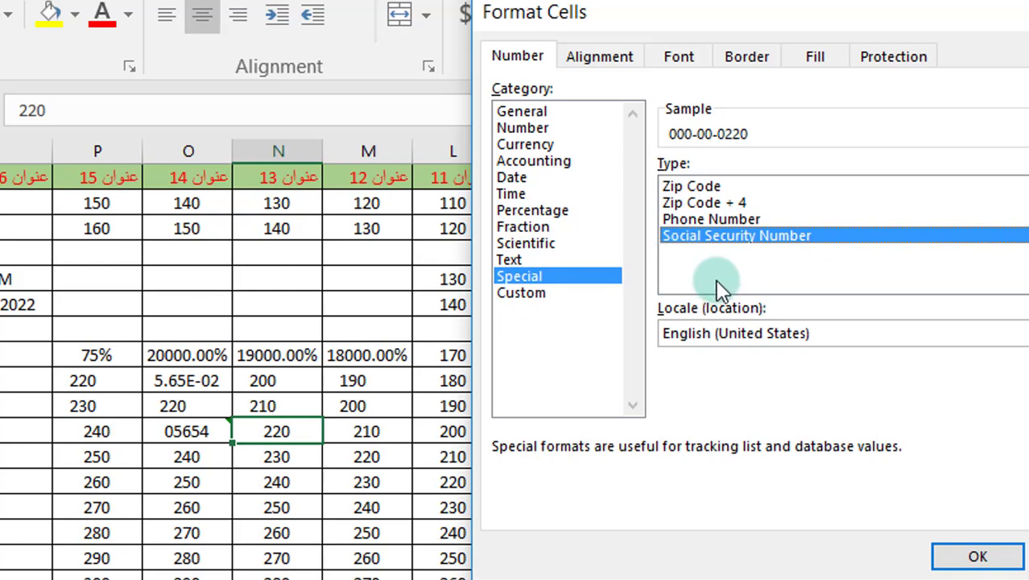
{"action": "left_click", "coordinate": [977, 557]}
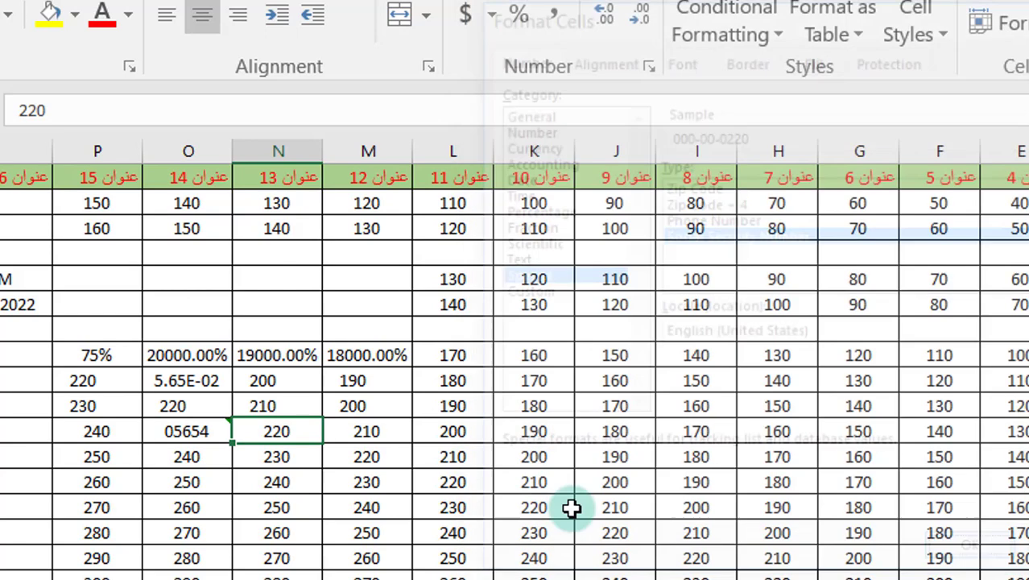
{"action": "left_click", "coordinate": [261, 456]}
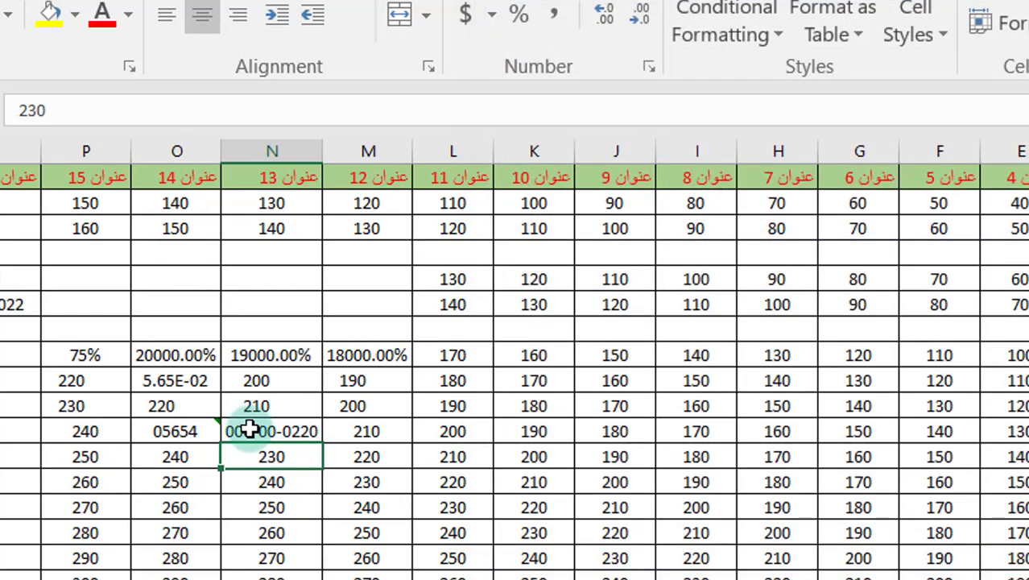
{"action": "left_click", "coordinate": [248, 431]}
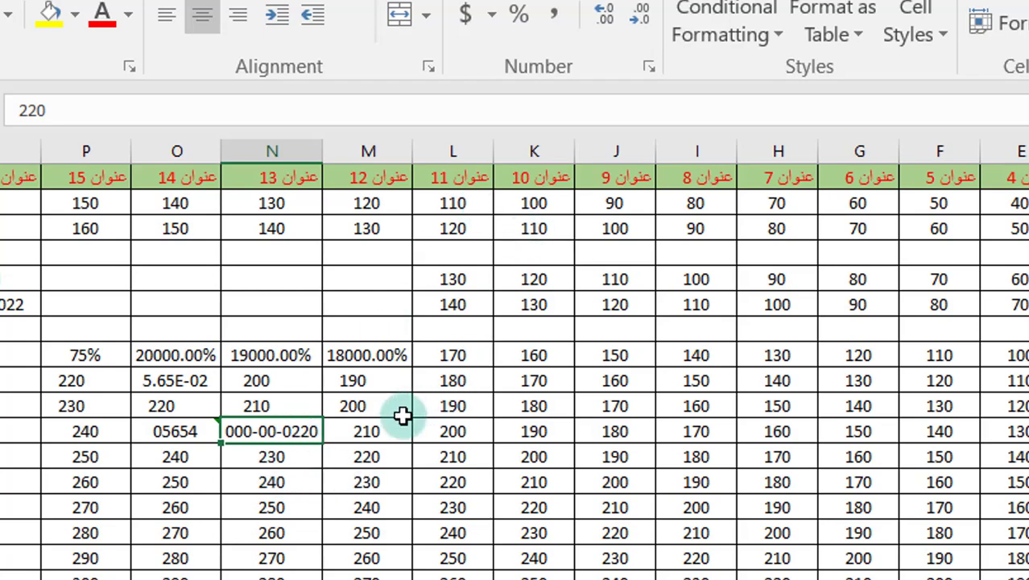
Preview the custom formats #,##0, #,##0.00_);[Red](#,##0.00) and $#,##0_);($#,##0) on the two-by-two block in columns M and L beside the Social Security cell.
{"action": "left_click", "coordinate": [385, 406]}
{"action": "left_click", "coordinate": [471, 425], "text": "shift"}
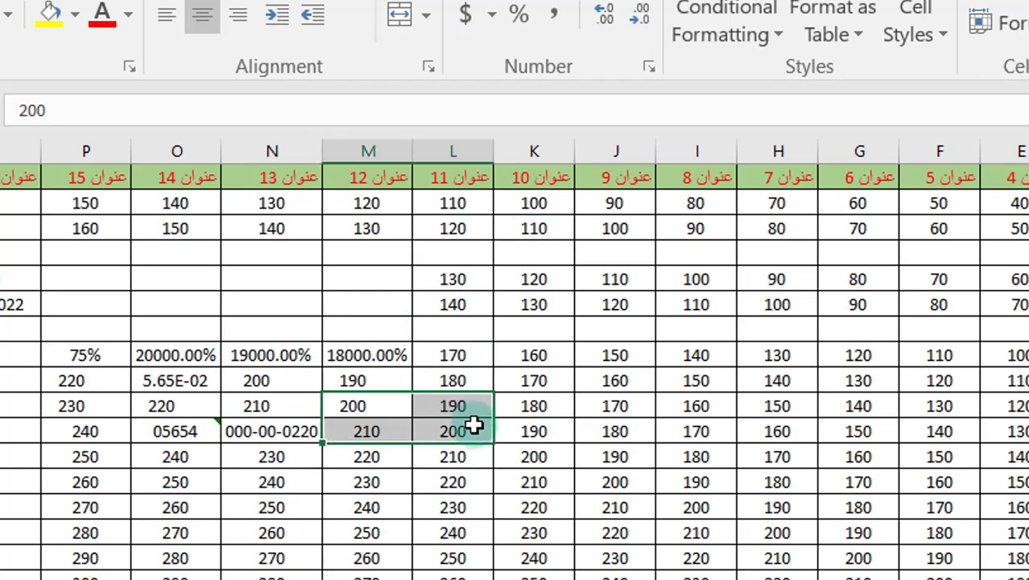
{"action": "left_click", "coordinate": [650, 69]}
{"action": "left_click", "coordinate": [524, 296]}
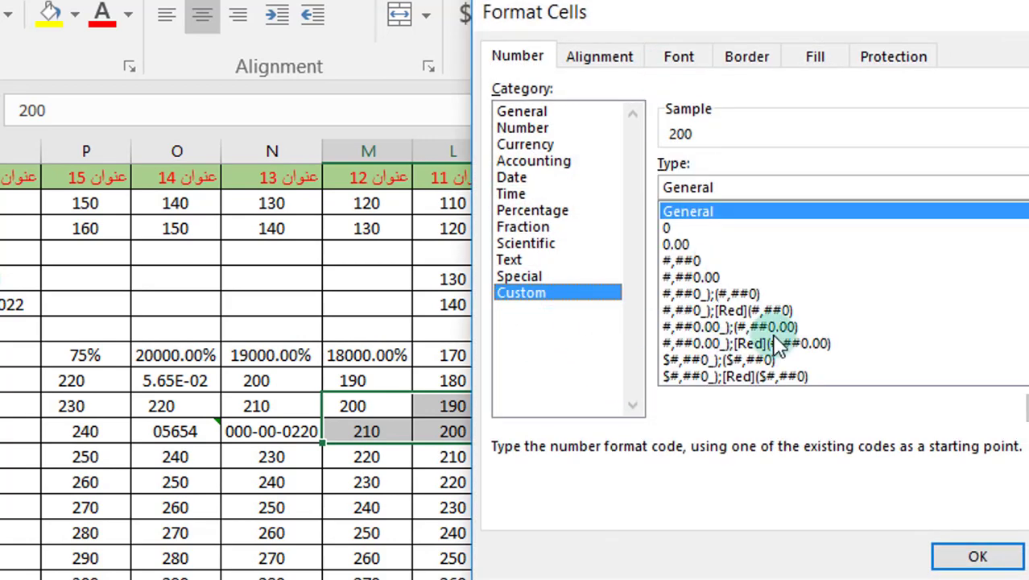
{"action": "left_click", "coordinate": [702, 261]}
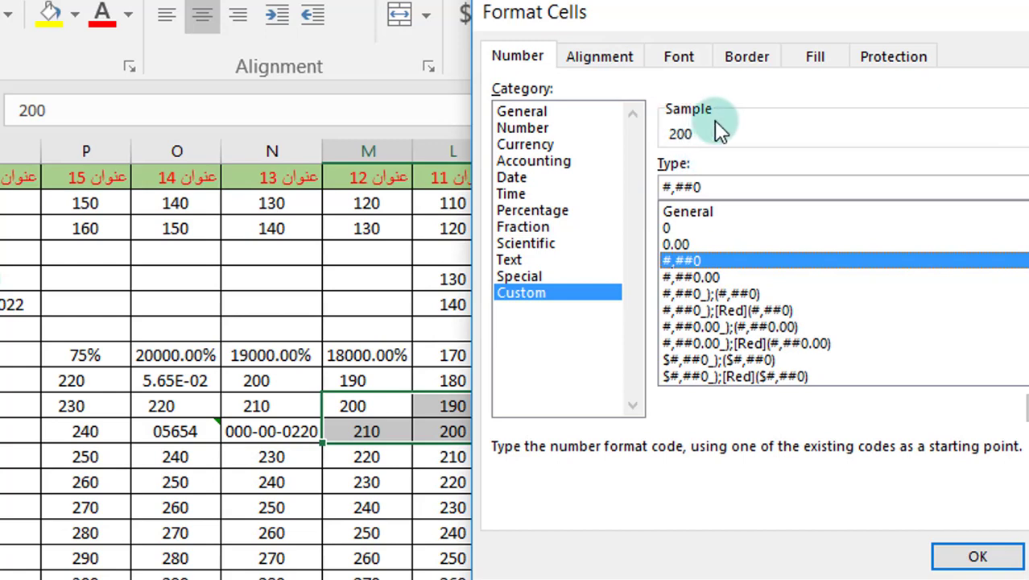
{"action": "scroll", "coordinate": [737, 282], "scroll_direction": "down", "scroll_amount": 1}
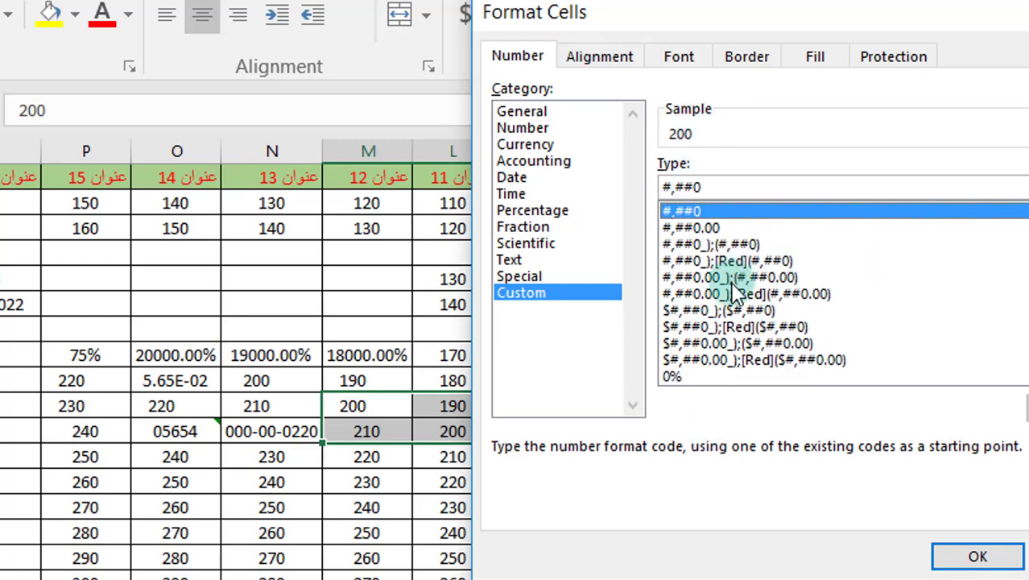
{"action": "left_click", "coordinate": [710, 293]}
{"action": "left_click", "coordinate": [705, 311]}
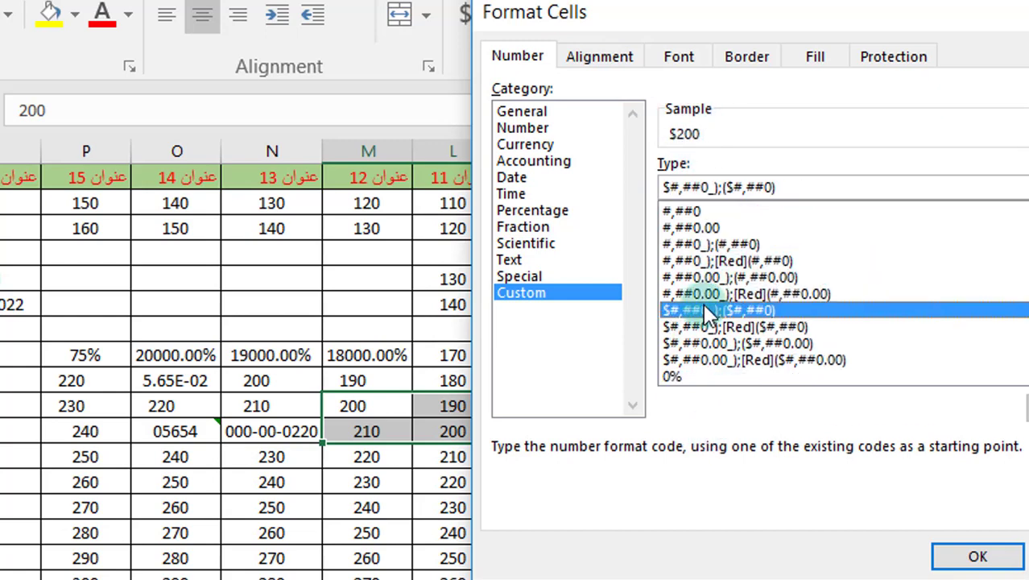
Preview the custom date and time formats yyyy/mm/dd, dd-mmm-yy and h:mm AM/PM for the selected cells in columns M and L.
{"action": "scroll", "coordinate": [736, 330], "scroll_direction": "down", "scroll_amount": 3}
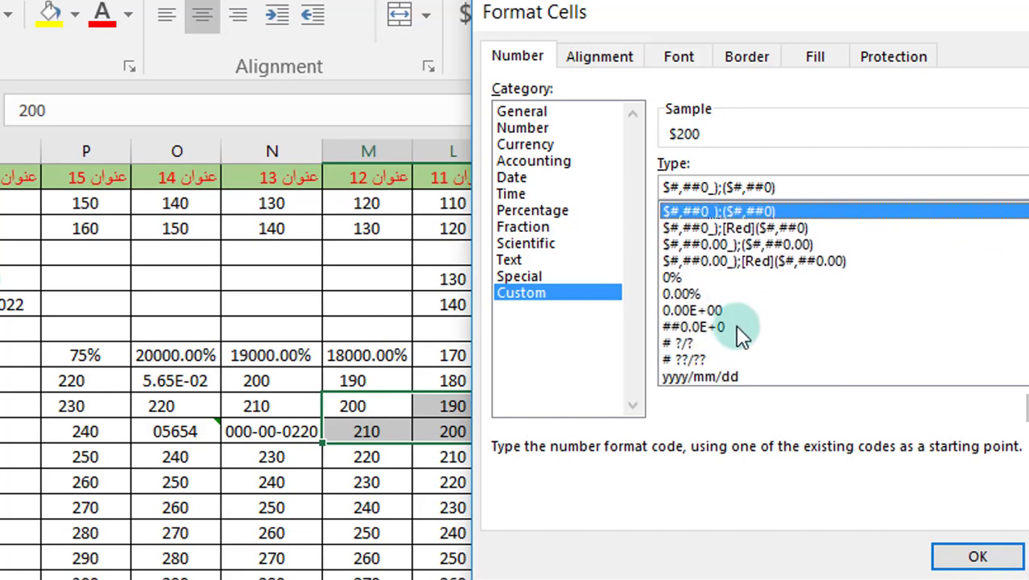
{"action": "left_click", "coordinate": [708, 328]}
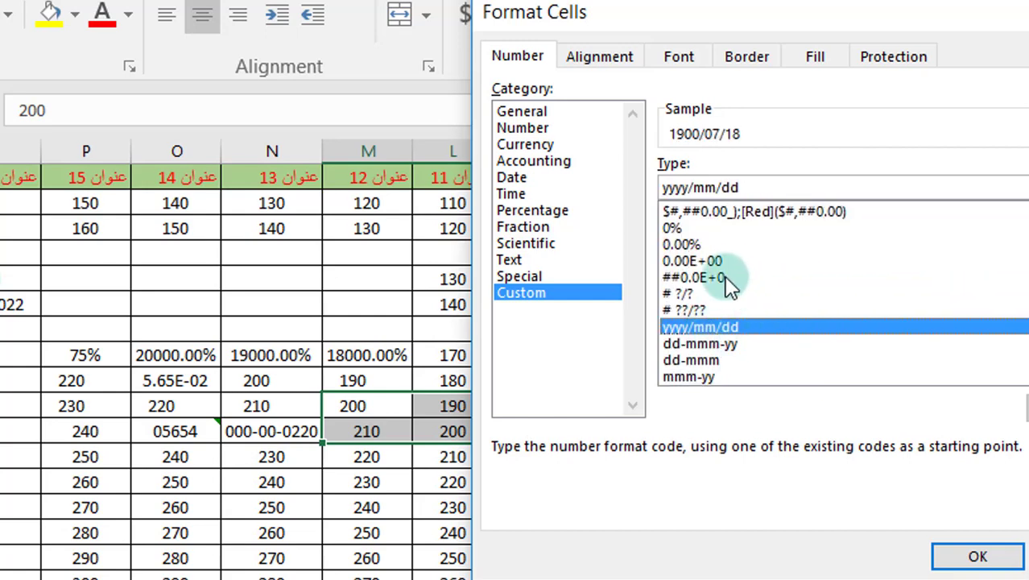
{"action": "scroll", "coordinate": [728, 280], "scroll_direction": "down", "scroll_amount": 1}
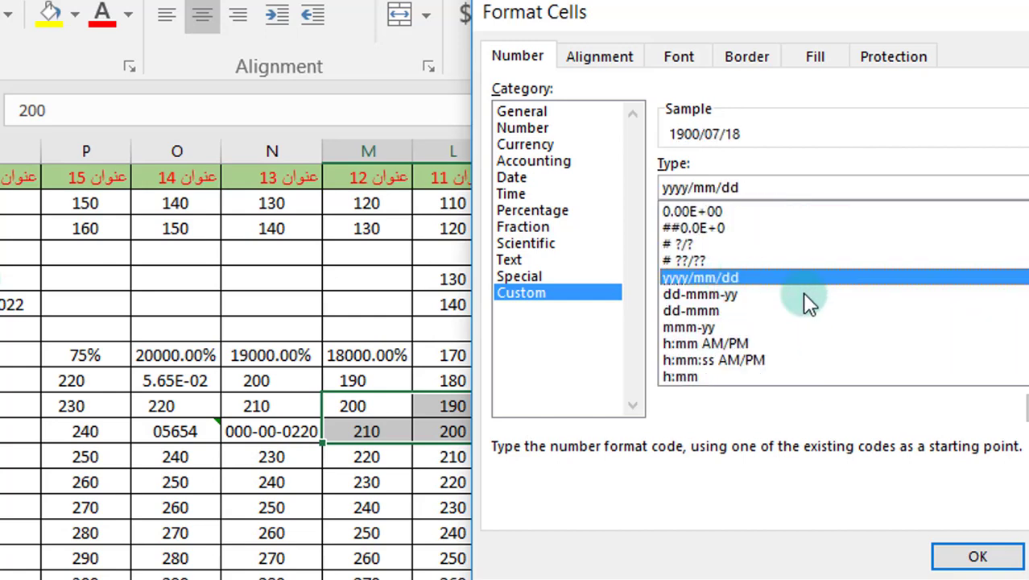
{"action": "left_click", "coordinate": [699, 295]}
{"action": "scroll", "coordinate": [749, 294], "scroll_direction": "down", "scroll_amount": 2}
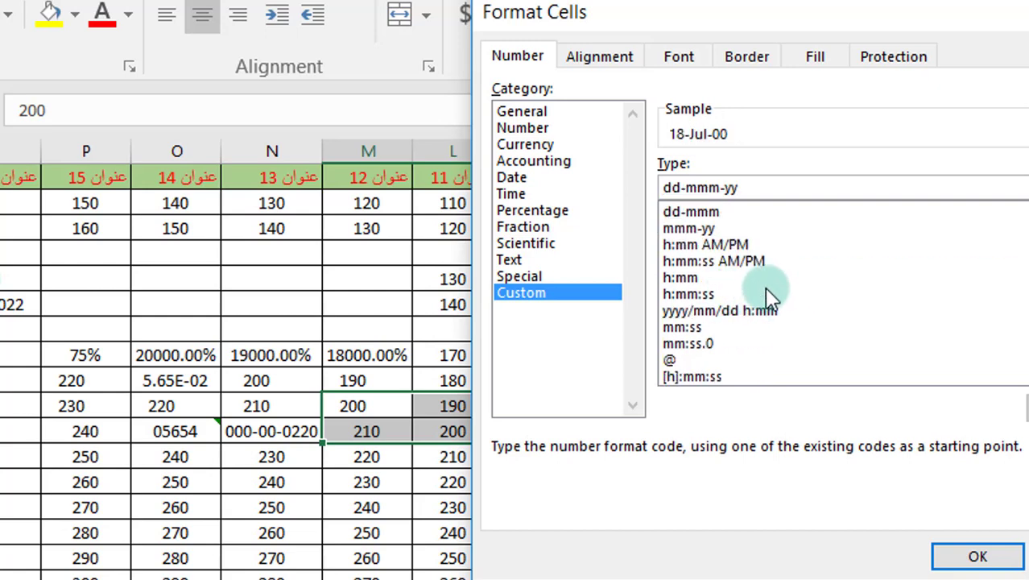
{"action": "left_click", "coordinate": [701, 245]}
{"action": "scroll", "coordinate": [736, 296], "scroll_direction": "down", "scroll_amount": 1}
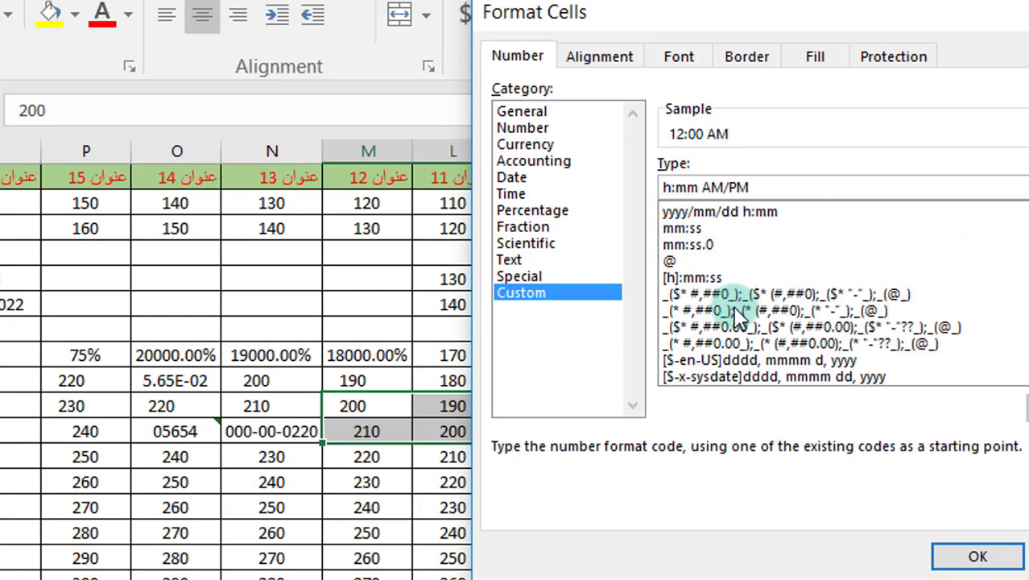
Preview custom number format codes such as @, # ?/4 and 000-00-0000 on the selected cells.
{"action": "left_click", "coordinate": [690, 246]}
{"action": "left_click", "coordinate": [693, 277]}
{"action": "left_click", "coordinate": [690, 261]}
{"action": "scroll", "coordinate": [697, 272], "scroll_direction": "down", "scroll_amount": 3}
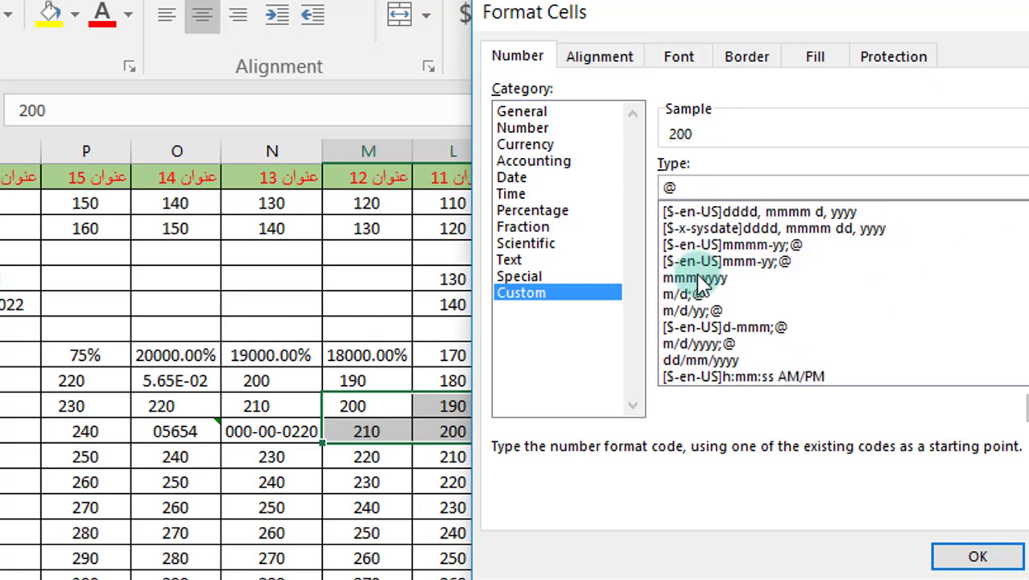
{"action": "scroll", "coordinate": [697, 281], "scroll_direction": "down", "scroll_amount": 2}
{"action": "left_click", "coordinate": [709, 359]}
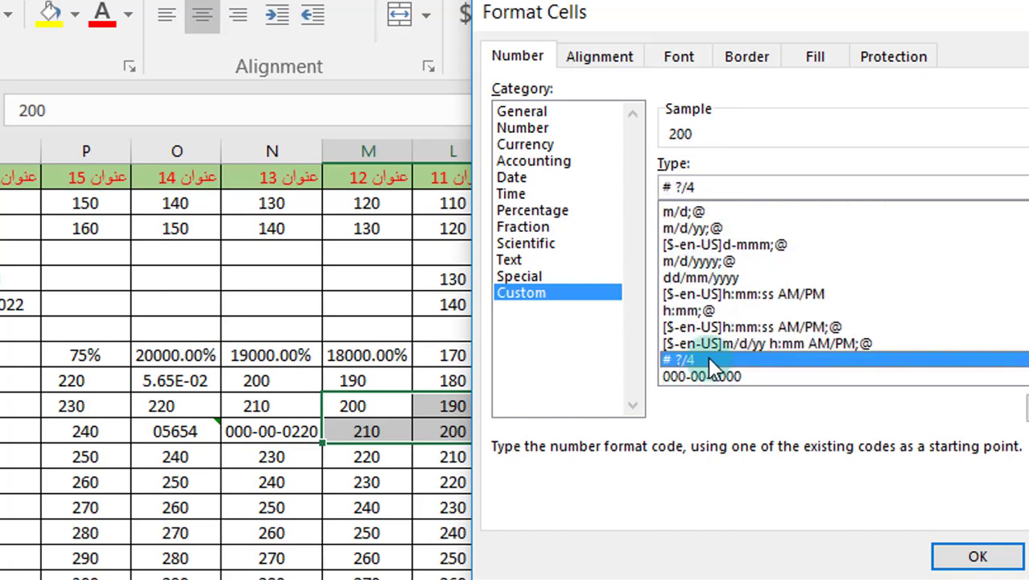
{"action": "left_click", "coordinate": [721, 291]}
{"action": "left_click", "coordinate": [729, 327]}
{"action": "left_click", "coordinate": [728, 376]}
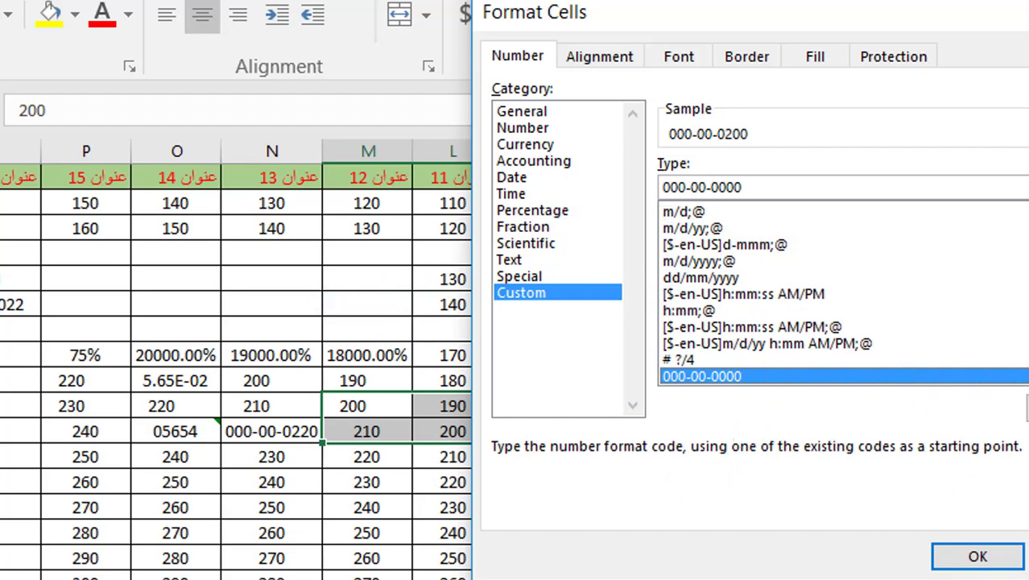
Examine the horizontal and vertical text alignment choices for the selected cells, and close the cell formatting without applying anything.
{"action": "left_click", "coordinate": [585, 64]}
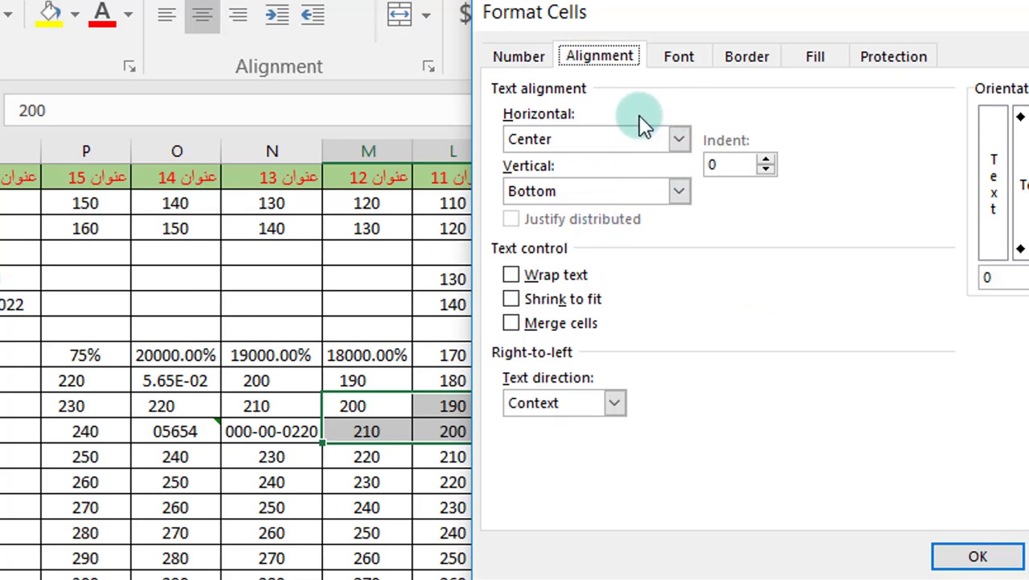
{"action": "left_click", "coordinate": [679, 140]}
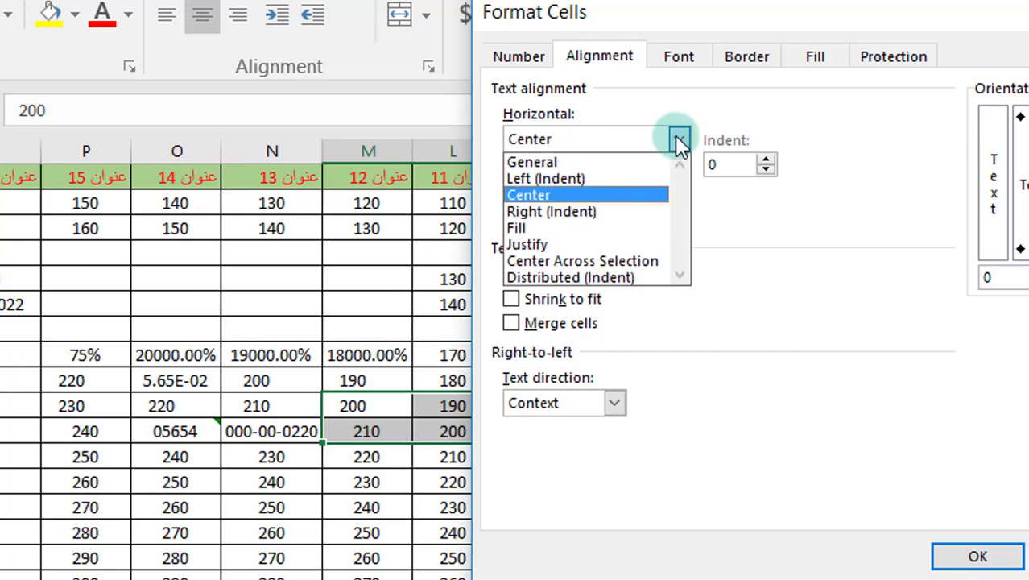
{"action": "left_click", "coordinate": [695, 195]}
{"action": "left_click", "coordinate": [681, 191]}
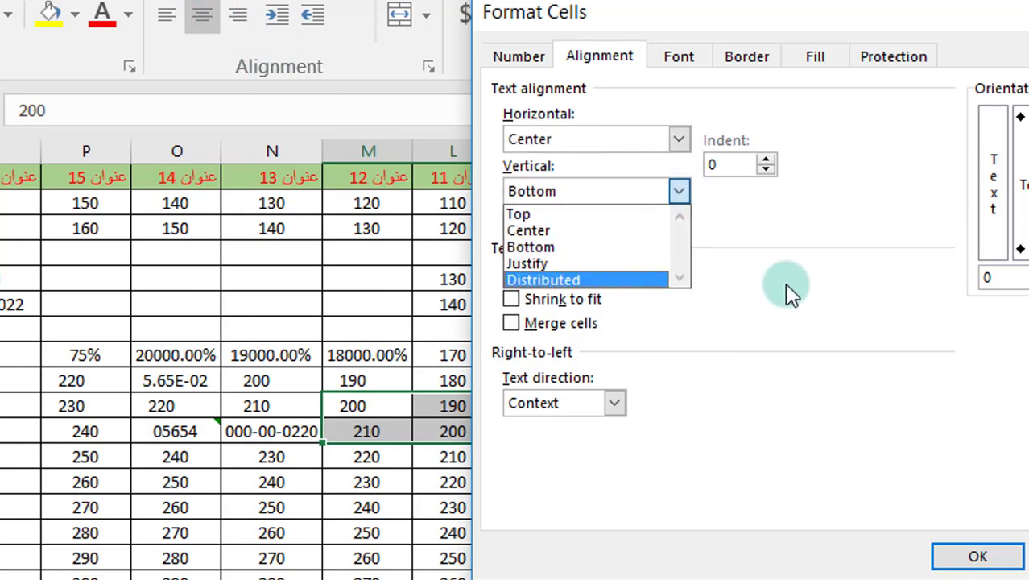
{"action": "left_click", "coordinate": [771, 326]}
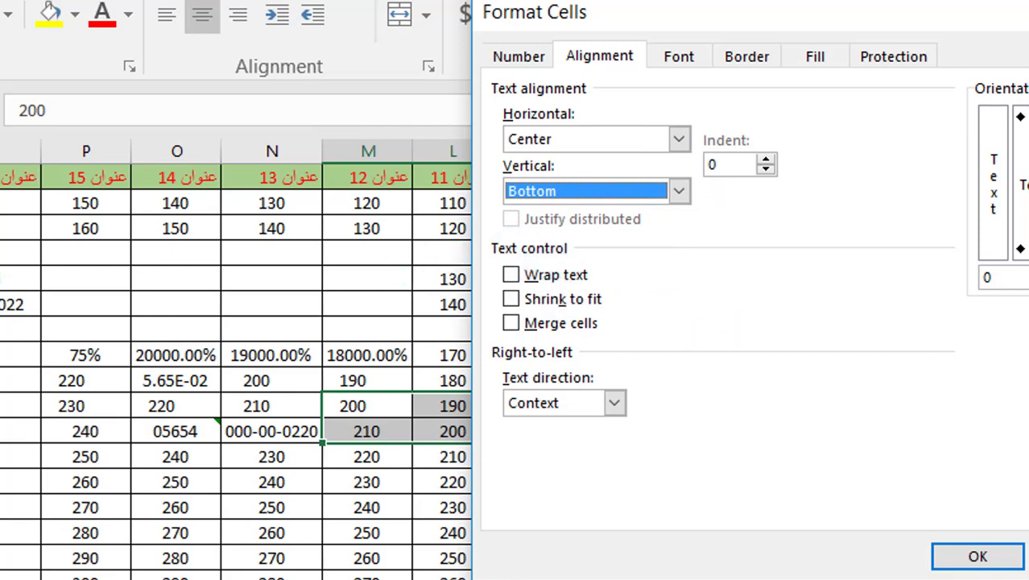
{"action": "key", "text": "Return"}
Lengthen the column M header by repeating its text so that it reads "عنوان 12عنوان 12عنوان 12".
{"action": "left_click", "coordinate": [362, 177]}
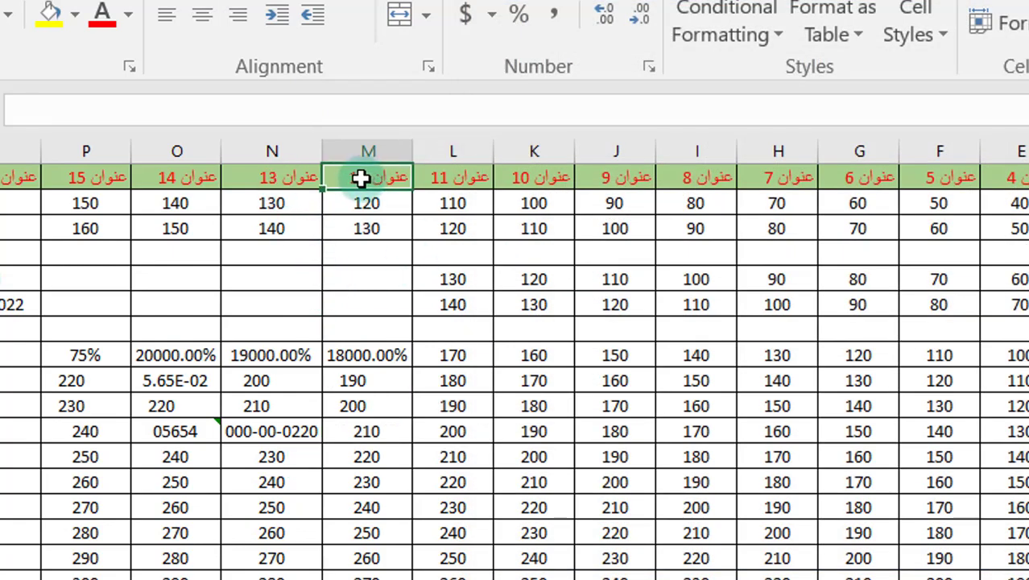
{"action": "double_click", "coordinate": [356, 178]}
{"action": "left_click_drag", "start_coordinate": [345, 175], "coordinate": [413, 185]}
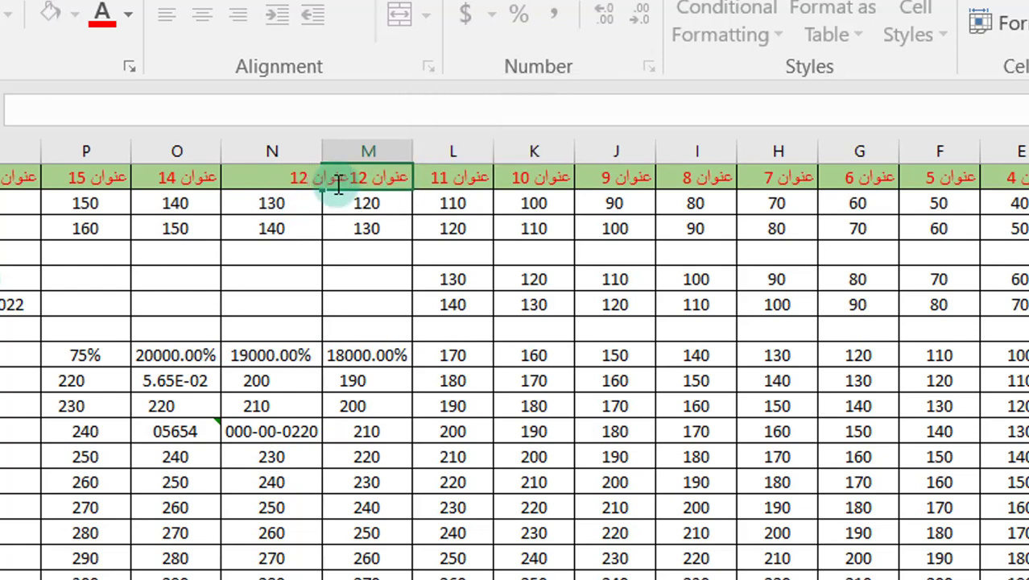
{"action": "left_click", "coordinate": [353, 248]}
{"action": "left_click", "coordinate": [367, 179]}
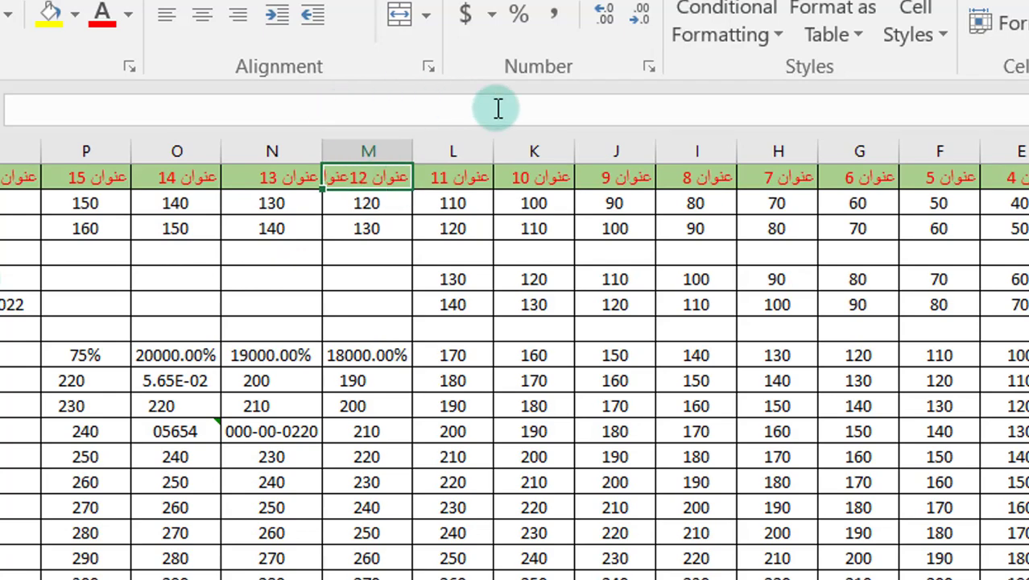
Turn on Wrap text for the column M header cell, and undo the wrapping.
{"action": "left_click", "coordinate": [649, 68]}
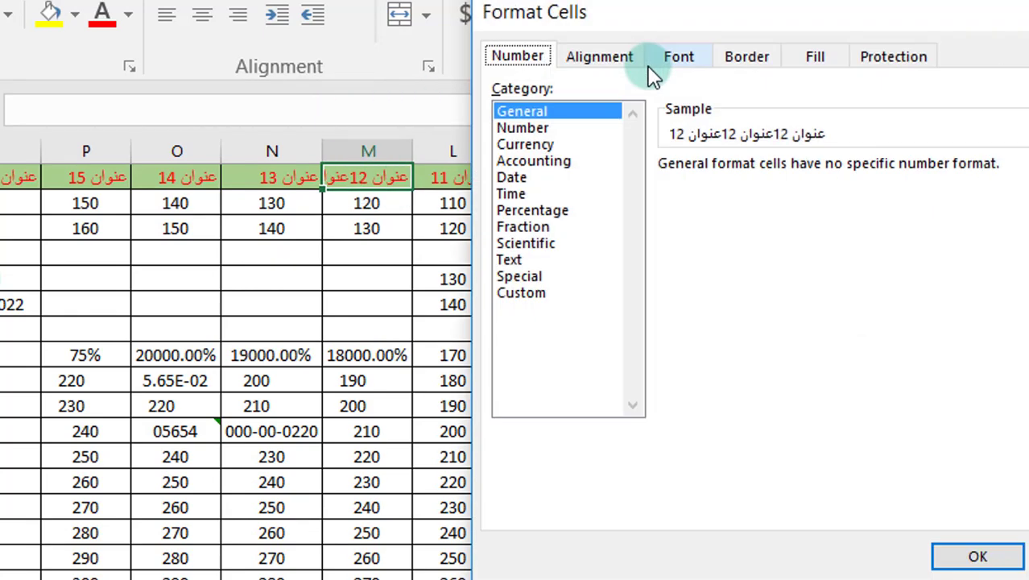
{"action": "left_click", "coordinate": [596, 63]}
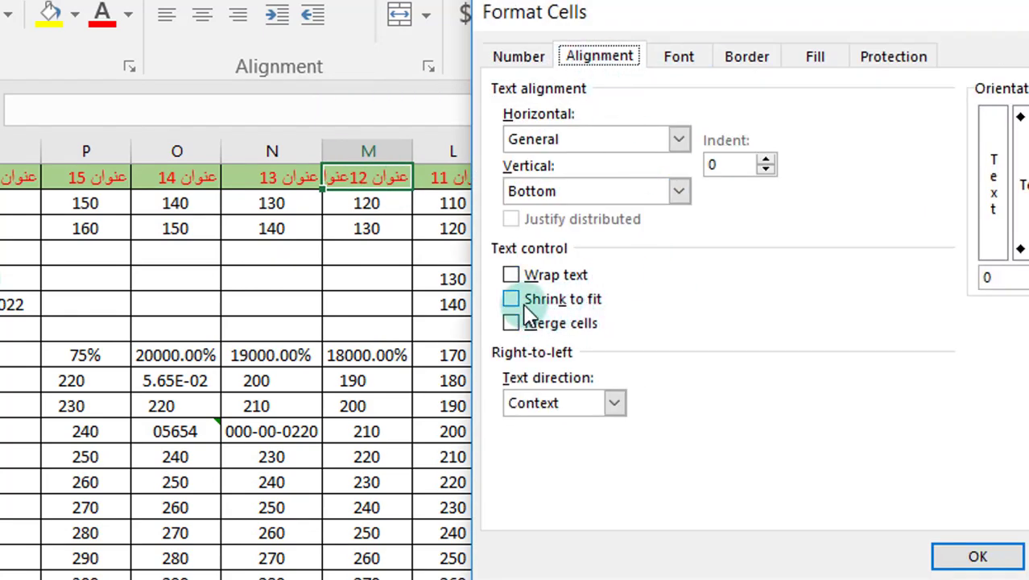
{"action": "left_click", "coordinate": [512, 274]}
{"action": "left_click", "coordinate": [977, 557]}
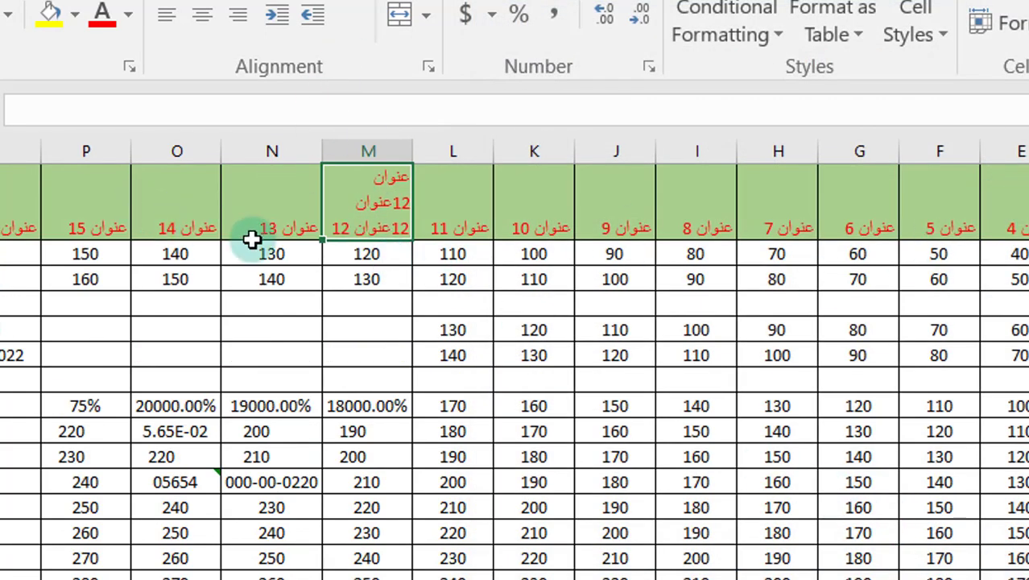
{"action": "key", "text": "ctrl+z"}
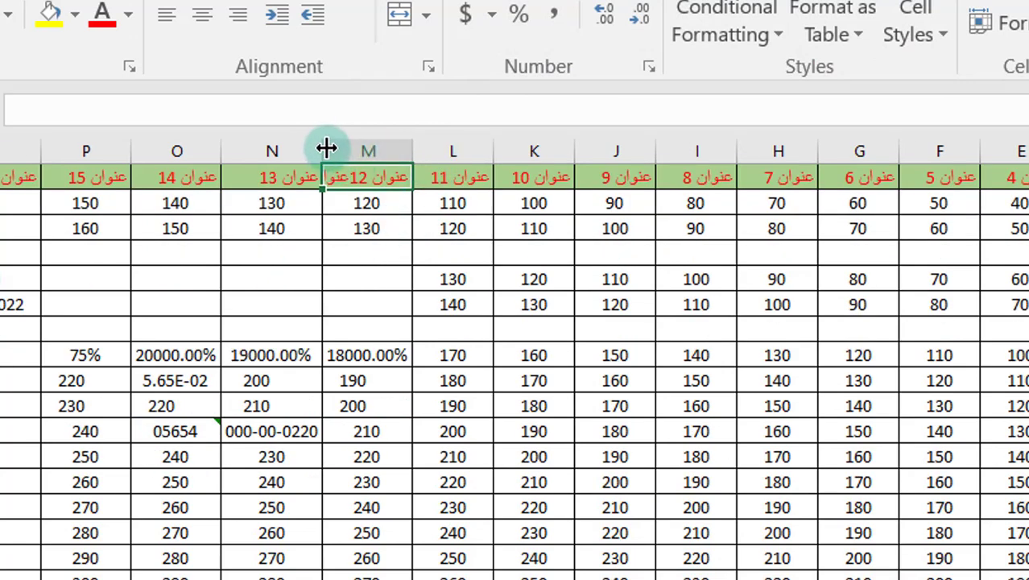
Auto-fit column M's width to its long header text, and undo the auto-fit.
{"action": "left_click_drag", "start_coordinate": [326, 147], "coordinate": [329, 151]}
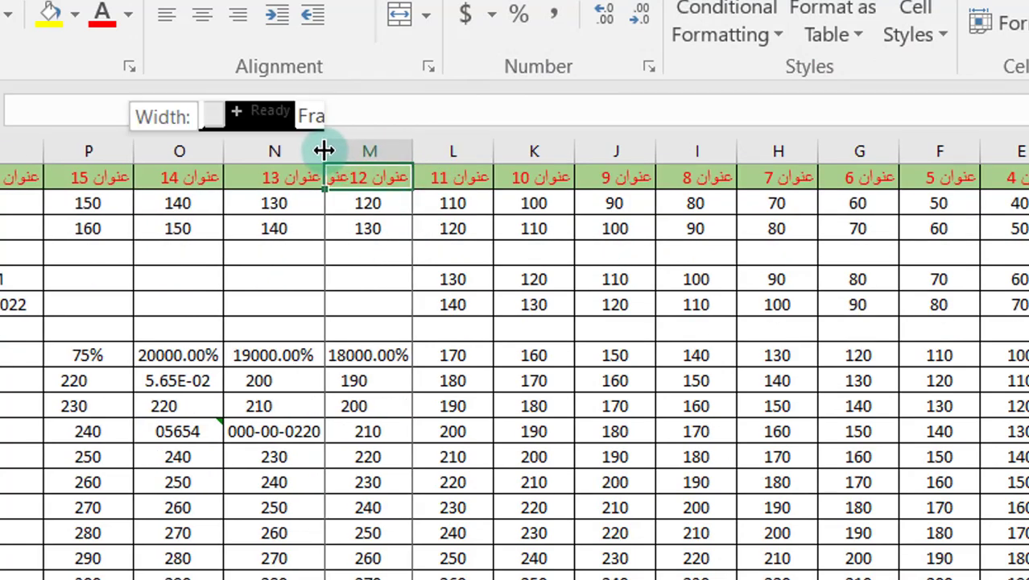
{"action": "double_click", "coordinate": [325, 152]}
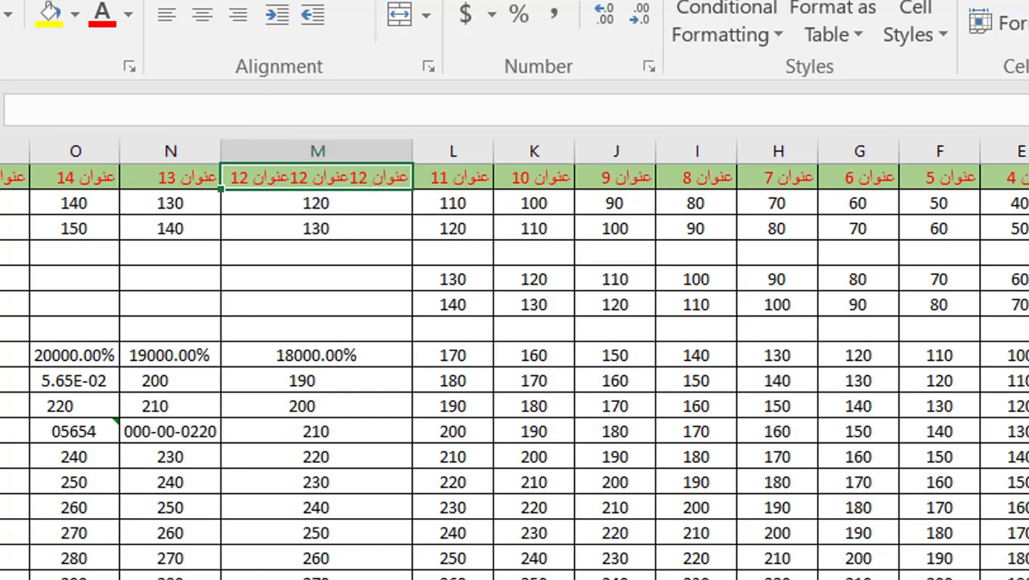
{"action": "key", "text": "ctrl+z"}
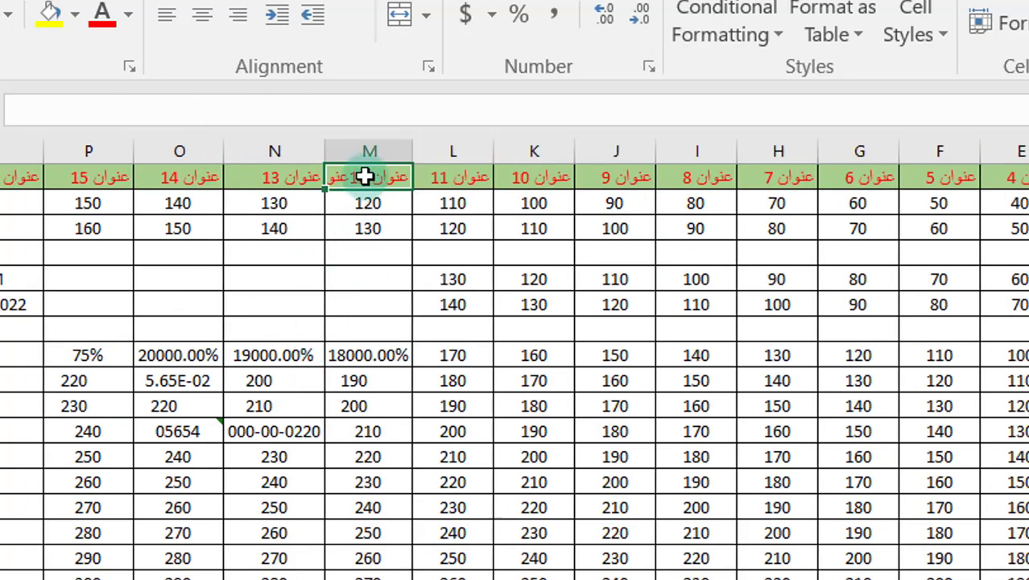
Apply Shrink to fit to the column M header cell and inspect the reduced text up close.
{"action": "left_click", "coordinate": [647, 67]}
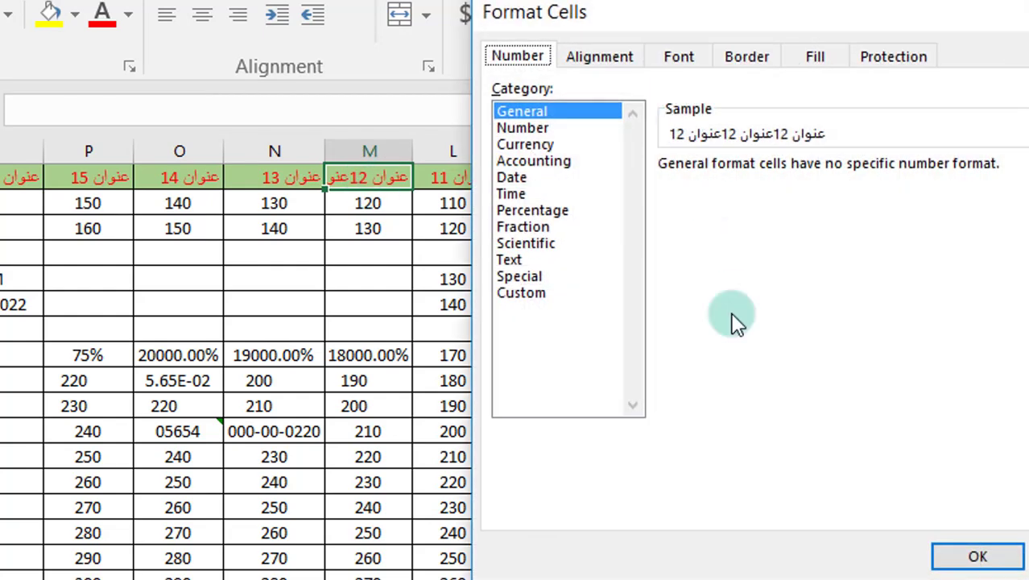
{"action": "left_click", "coordinate": [628, 66]}
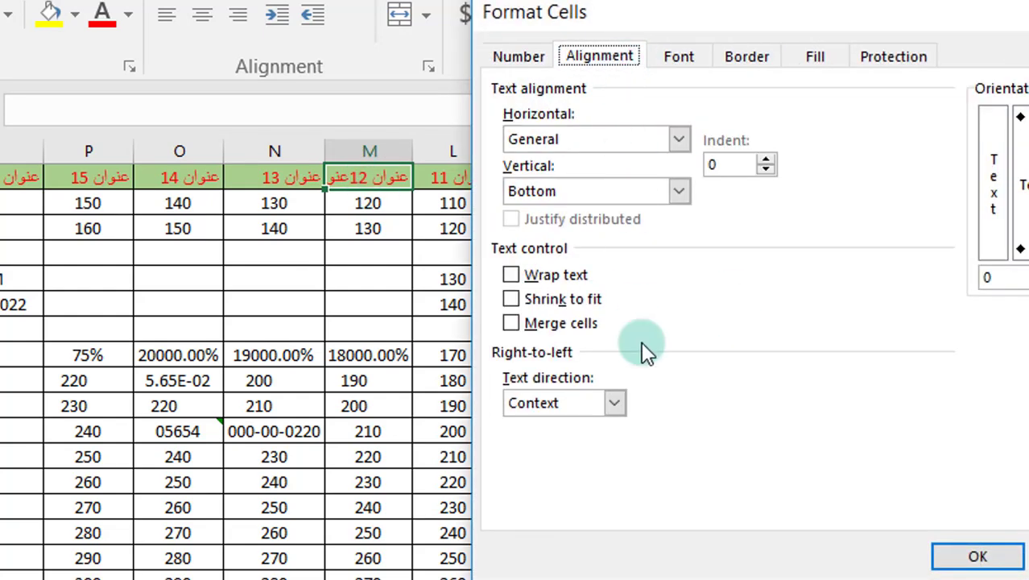
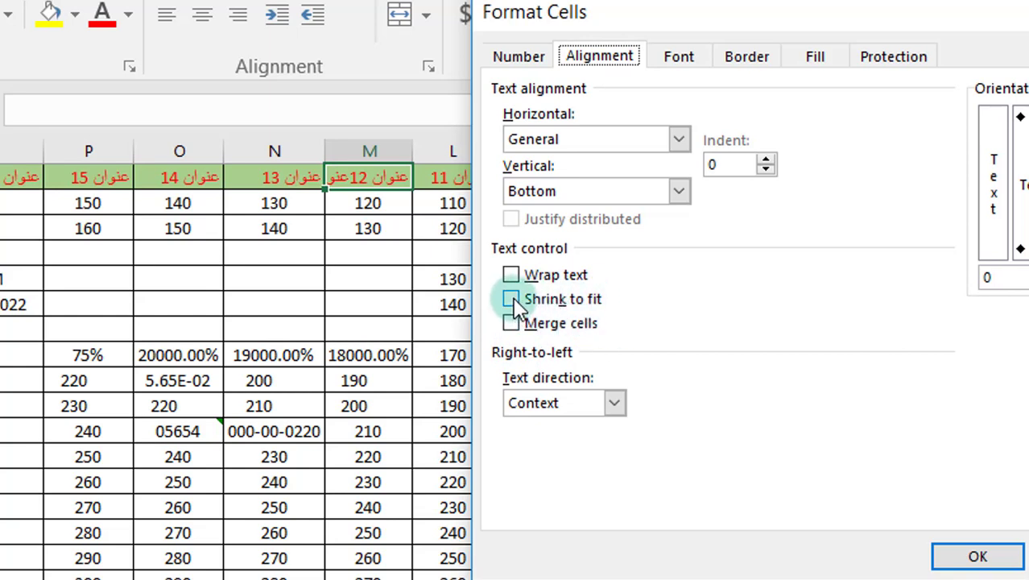
{"action": "left_click", "coordinate": [974, 557]}
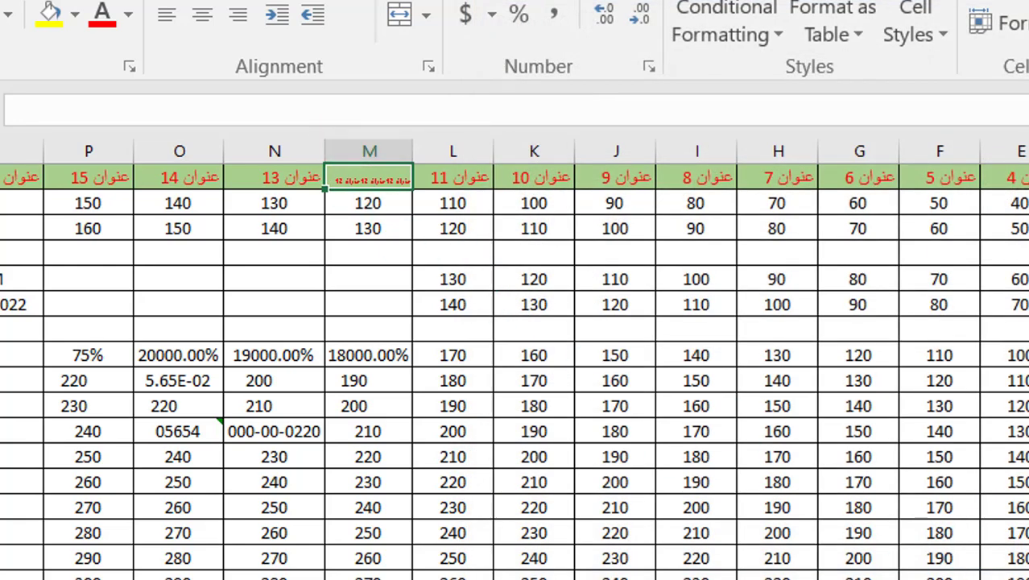
{"action": "scroll", "coordinate": [515, 359], "scroll_direction": "up", "scroll_amount": 8}
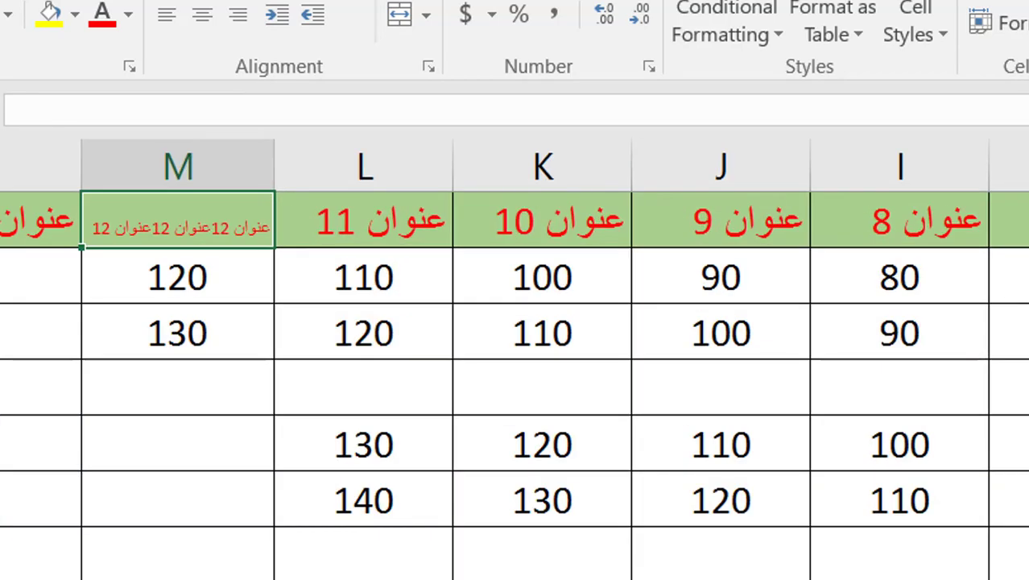
{"action": "scroll", "coordinate": [515, 359], "scroll_direction": "down", "scroll_amount": 6}
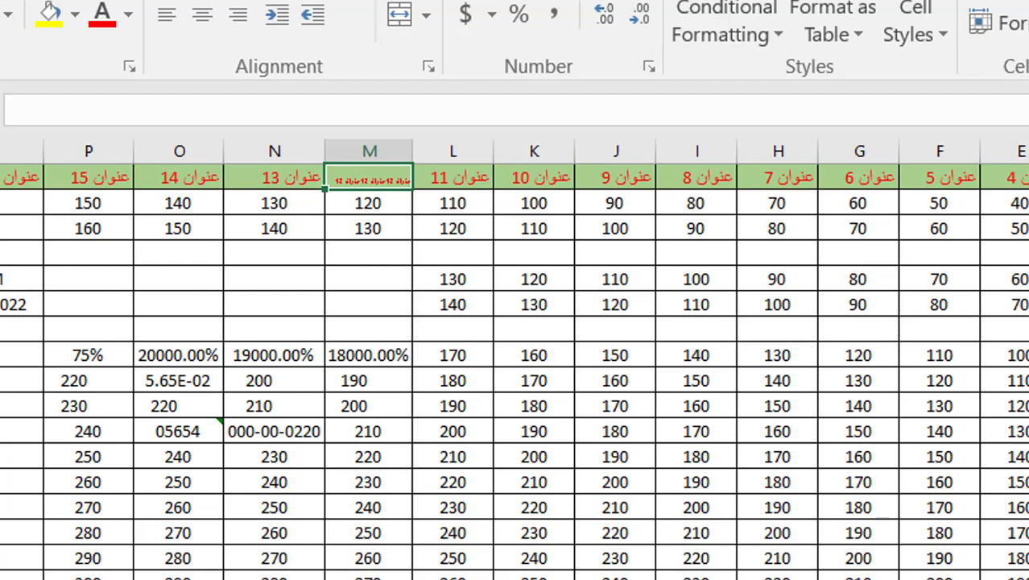
{"action": "left_click", "coordinate": [378, 175]}
{"action": "scroll", "coordinate": [515, 359], "scroll_direction": "up", "scroll_amount": 3}
{"action": "left_click", "coordinate": [642, 103]}
{"action": "left_click", "coordinate": [650, 68]}
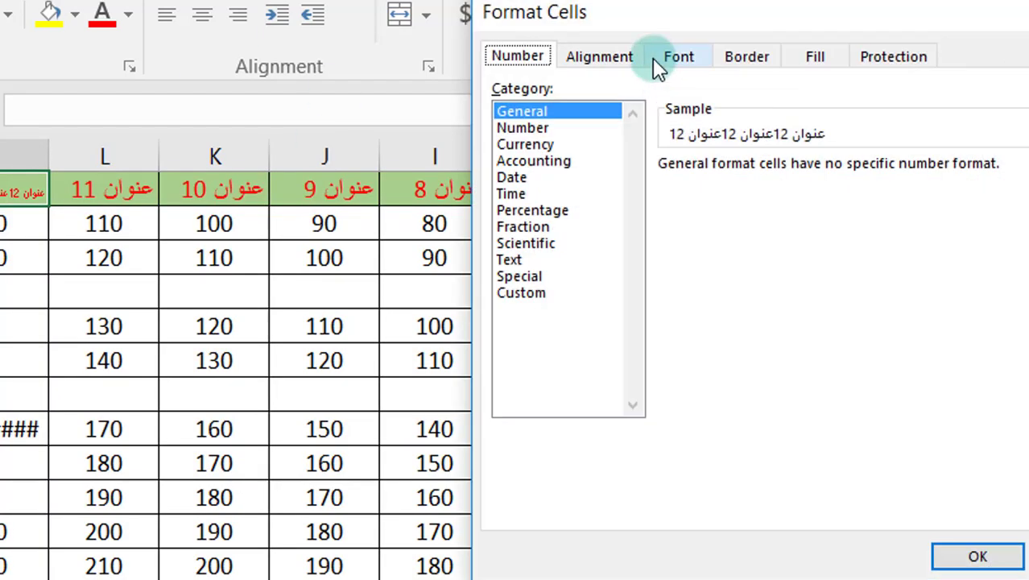
{"action": "key", "text": "Return"}
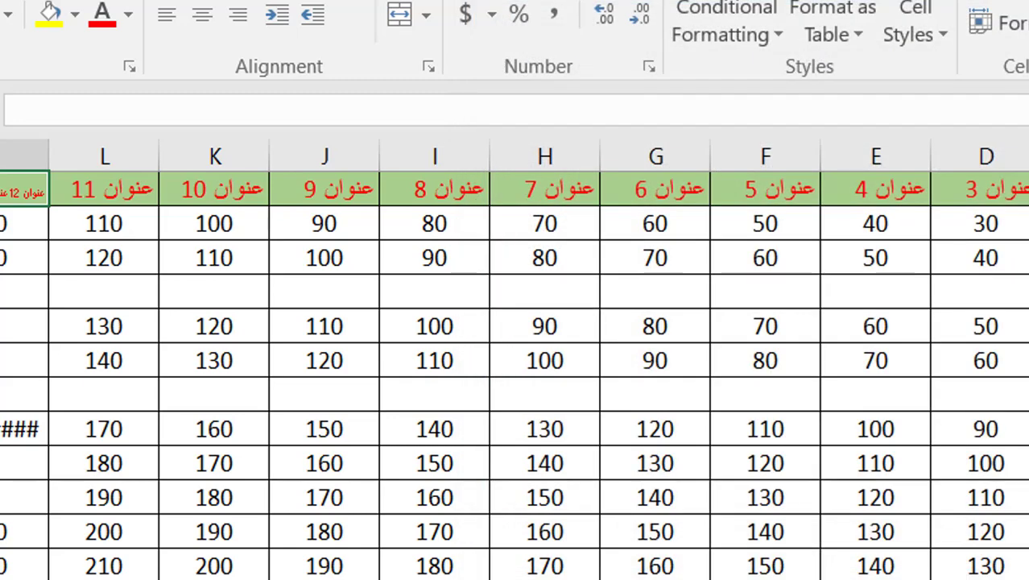
{"action": "scroll", "coordinate": [516, 359], "scroll_direction": "down", "scroll_amount": 4}
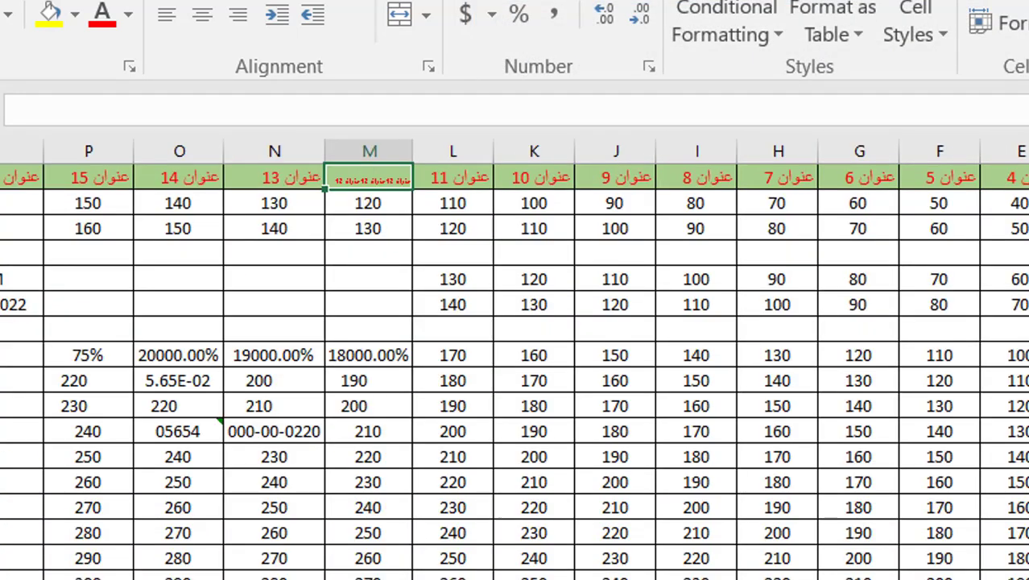
Examine the text control, text direction and orientation settings of the column M header, and leave without changing them.
{"action": "left_click", "coordinate": [649, 67]}
{"action": "left_click", "coordinate": [599, 59]}
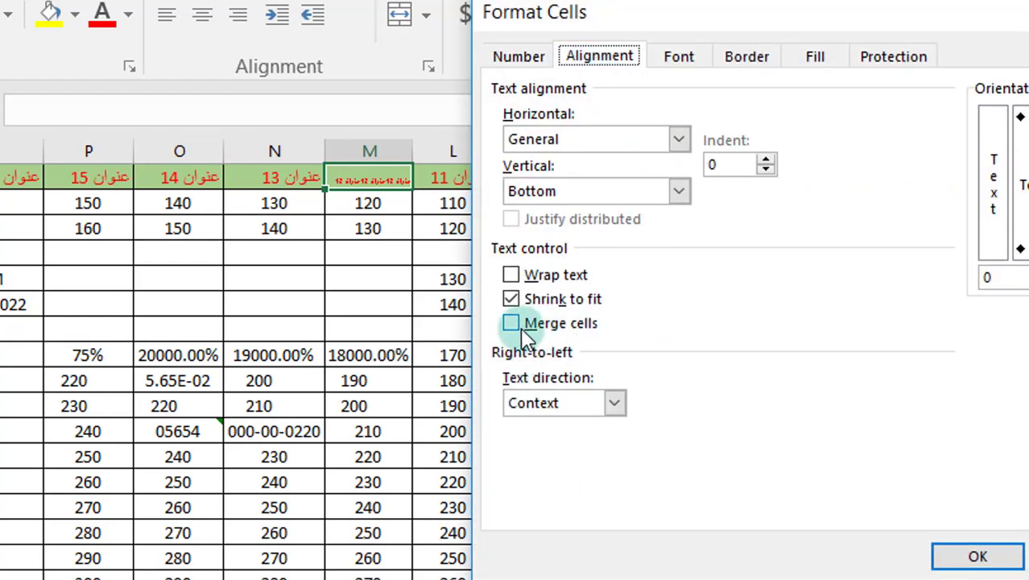
{"action": "left_click", "coordinate": [615, 402]}
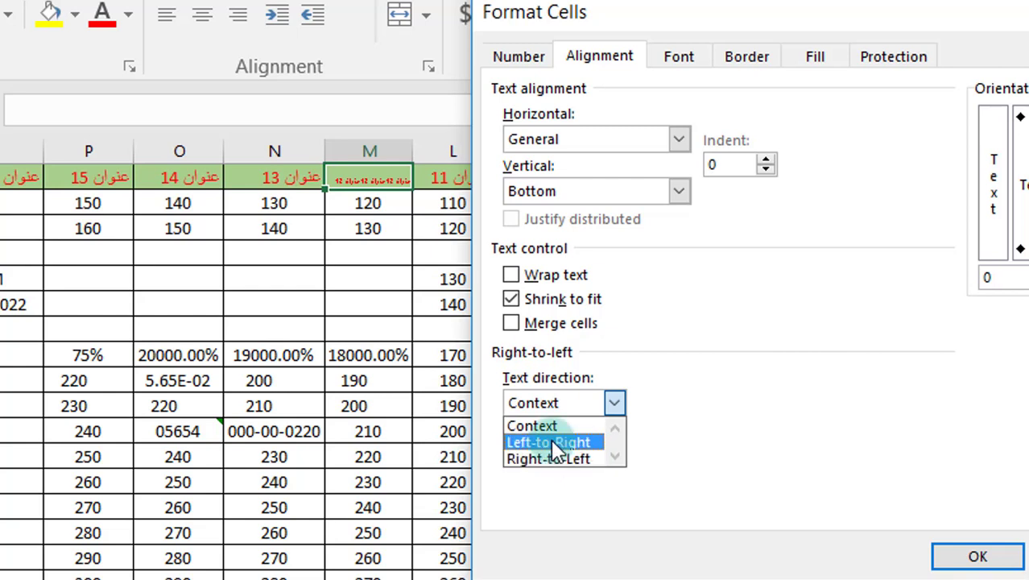
{"action": "left_click", "coordinate": [662, 312]}
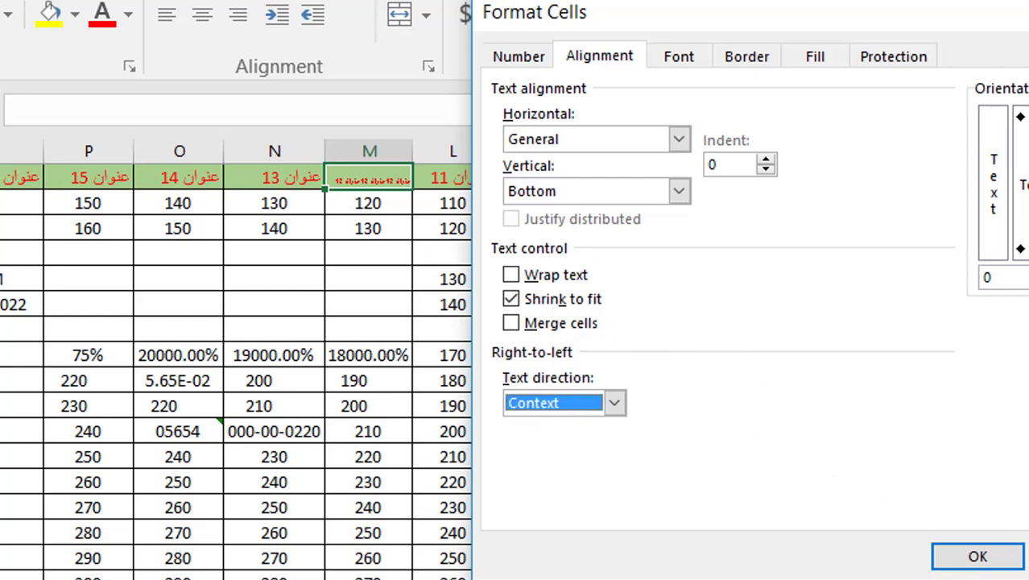
{"action": "left_click_drag", "start_coordinate": [868, 16], "coordinate": [713, 19]}
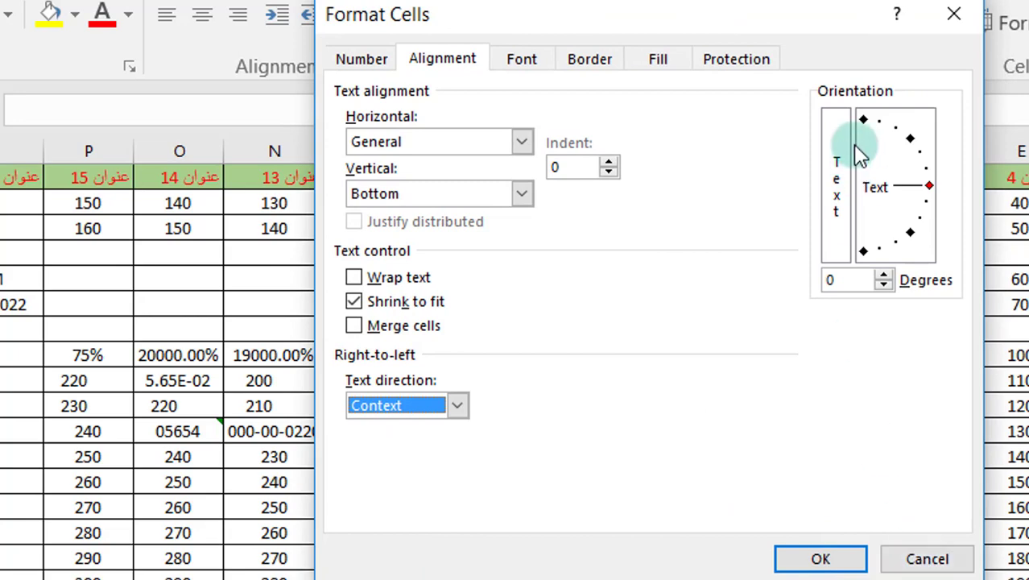
{"action": "left_click", "coordinate": [924, 559]}
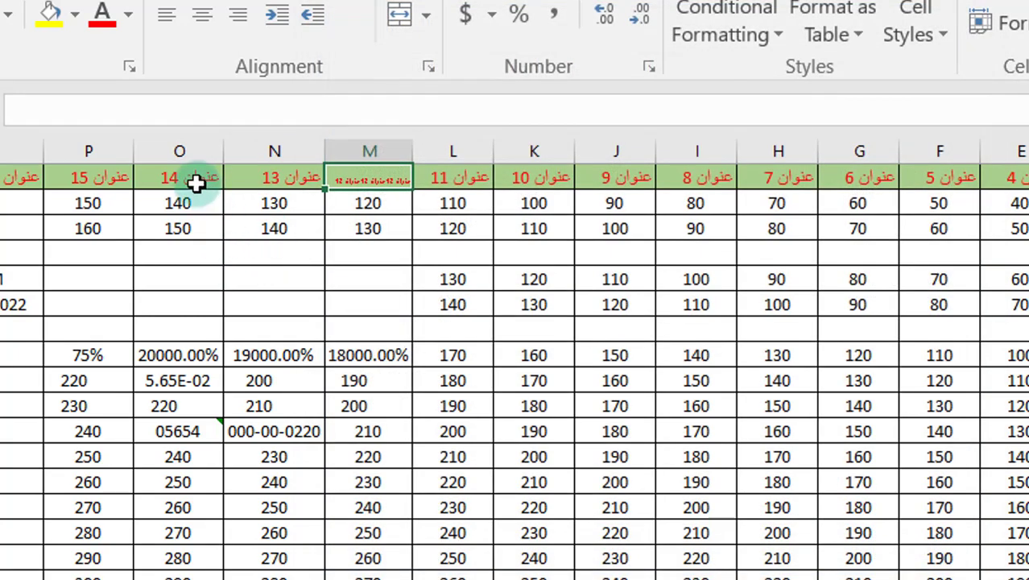
Rotate the column O header text to 90 degrees and centre it horizontally in its cell.
{"action": "left_click", "coordinate": [194, 182]}
{"action": "left_click", "coordinate": [103, 187]}
{"action": "left_click", "coordinate": [17, 182]}
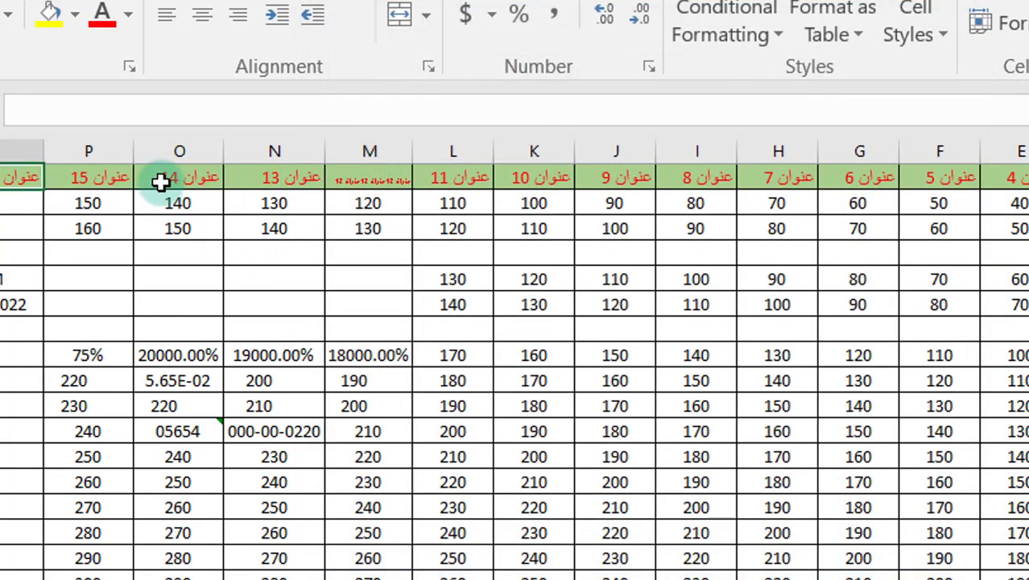
{"action": "left_click", "coordinate": [179, 185]}
{"action": "left_click", "coordinate": [649, 68]}
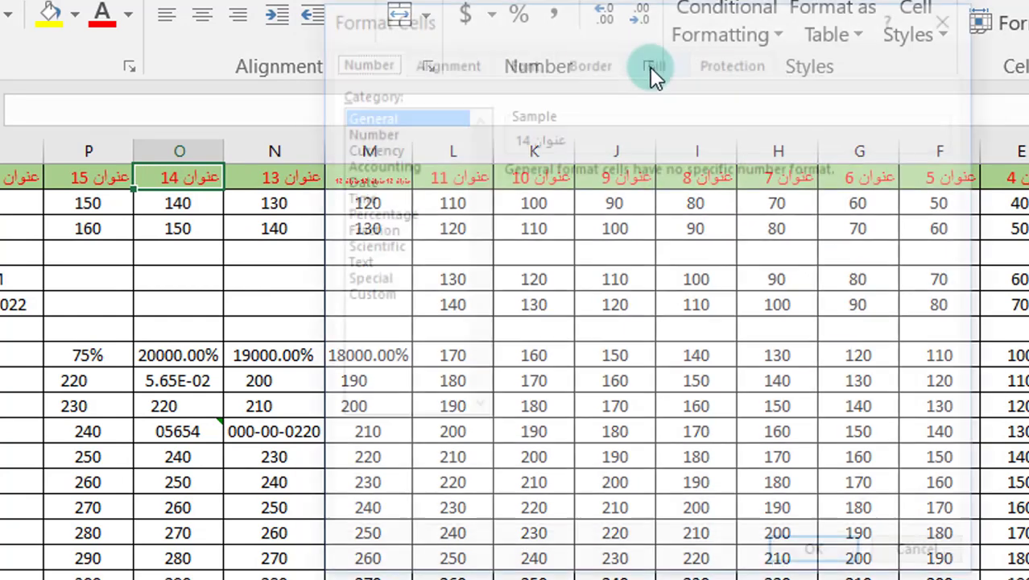
{"action": "left_click", "coordinate": [461, 72]}
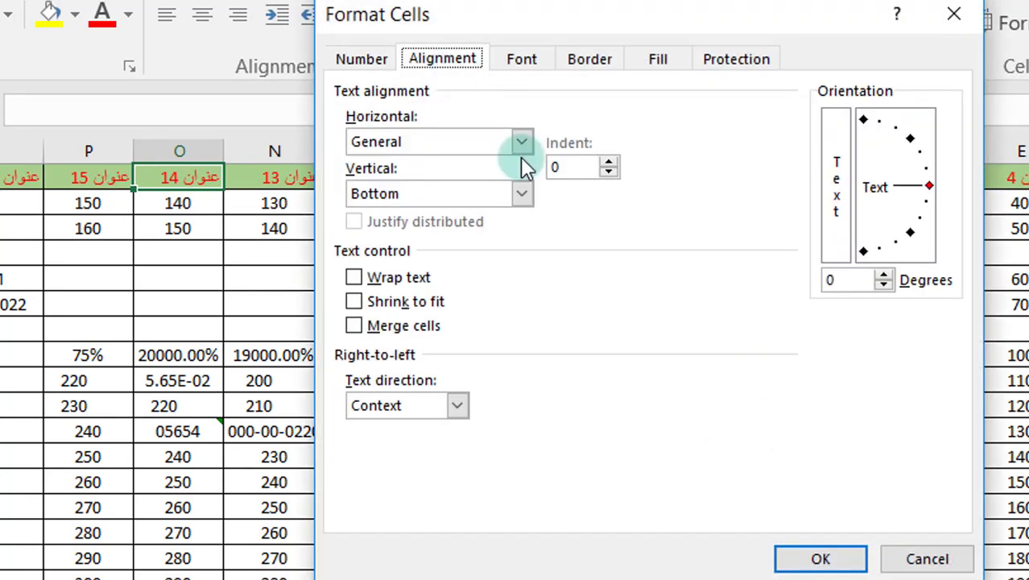
{"action": "left_click_drag", "start_coordinate": [927, 185], "coordinate": [866, 117]}
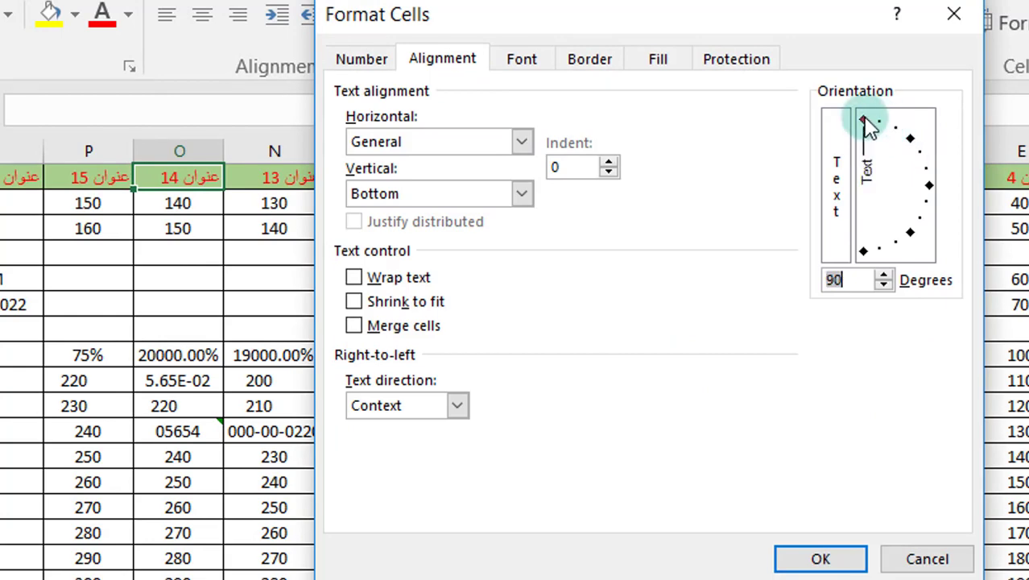
{"action": "left_click", "coordinate": [820, 557]}
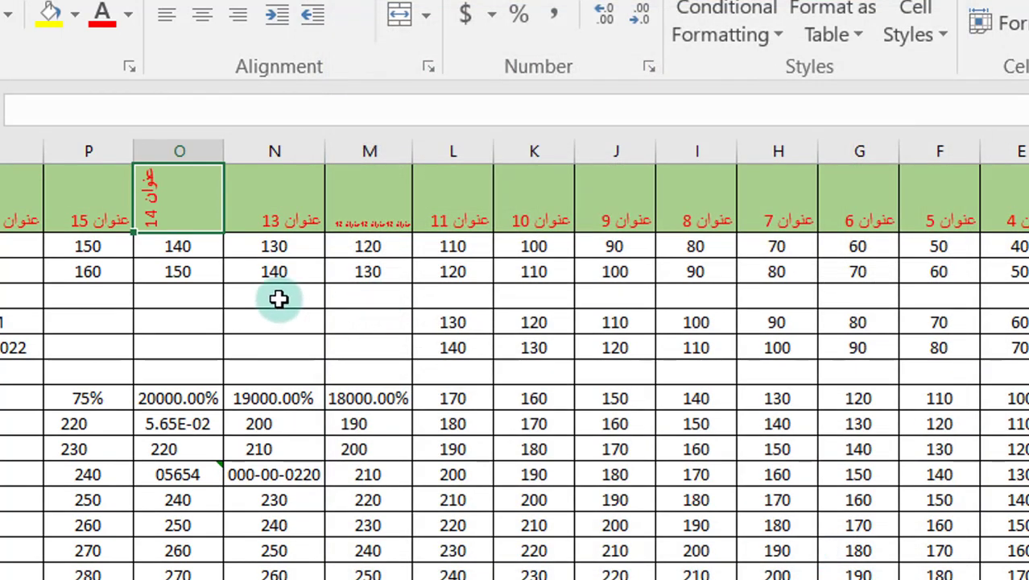
{"action": "left_click", "coordinate": [201, 13]}
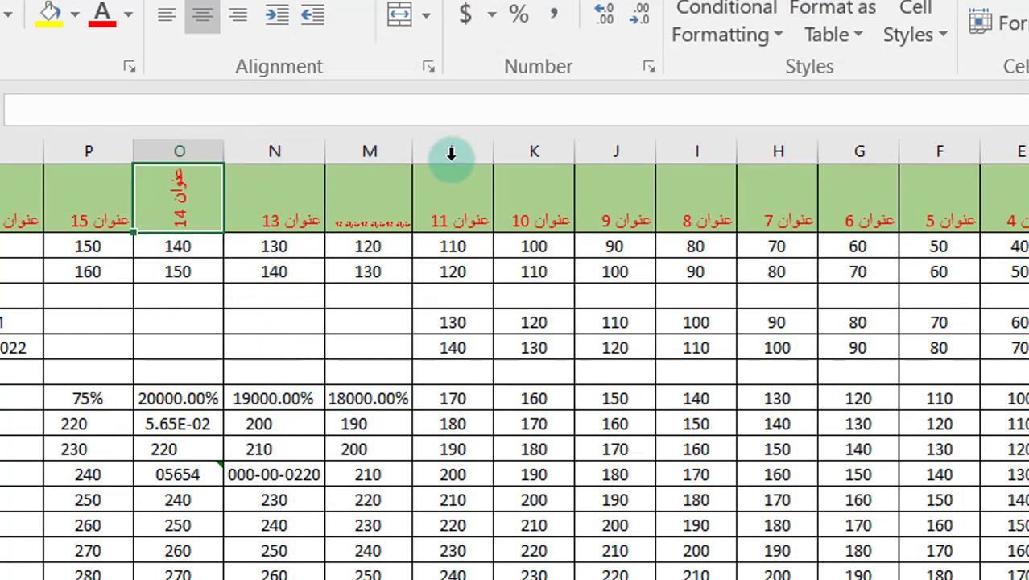
Open the column N header's alignment settings, try a vertical text orientation, and return it to 0 degrees.
{"action": "left_click", "coordinate": [255, 227]}
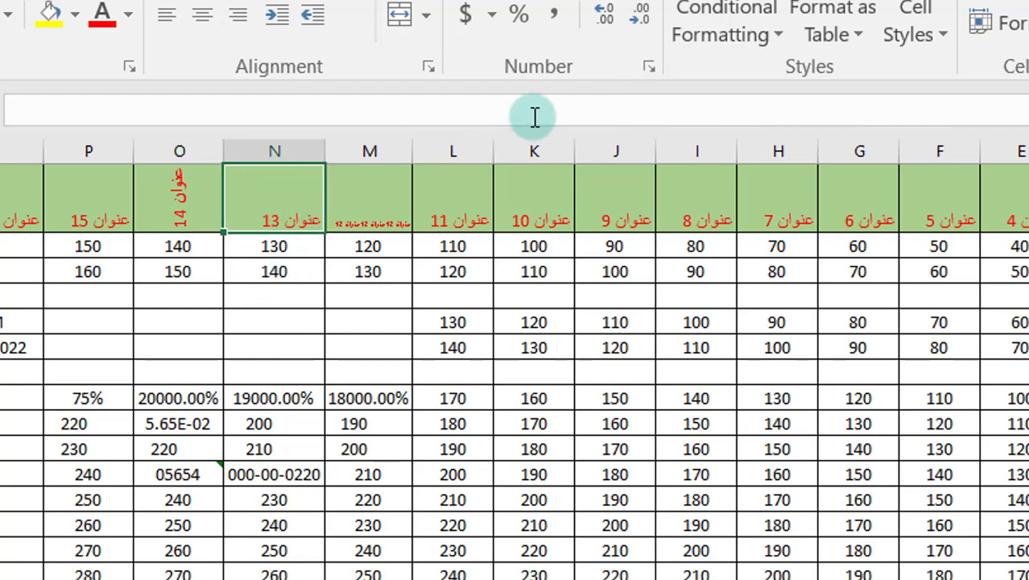
{"action": "left_click", "coordinate": [644, 66]}
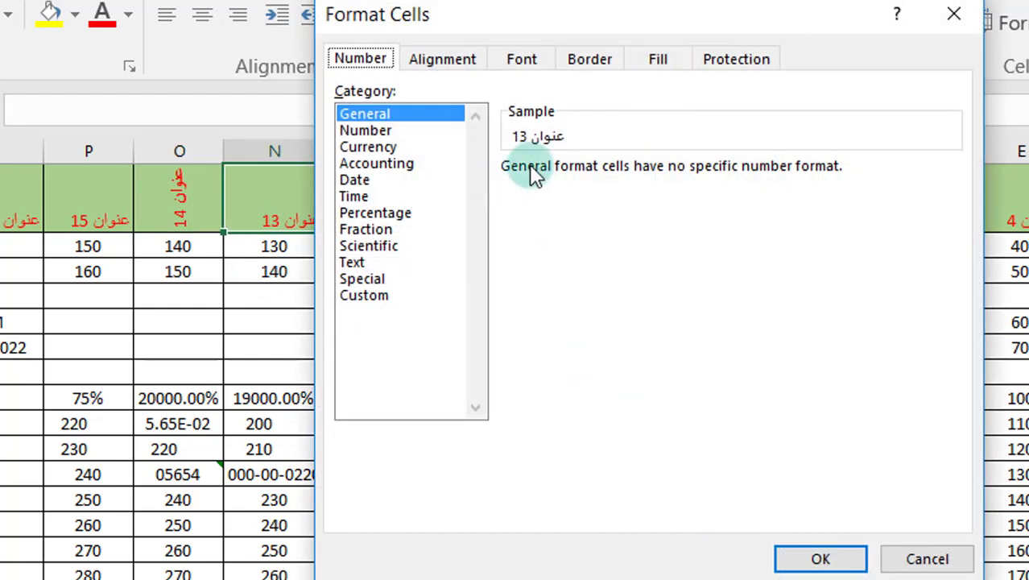
{"action": "left_click", "coordinate": [451, 58]}
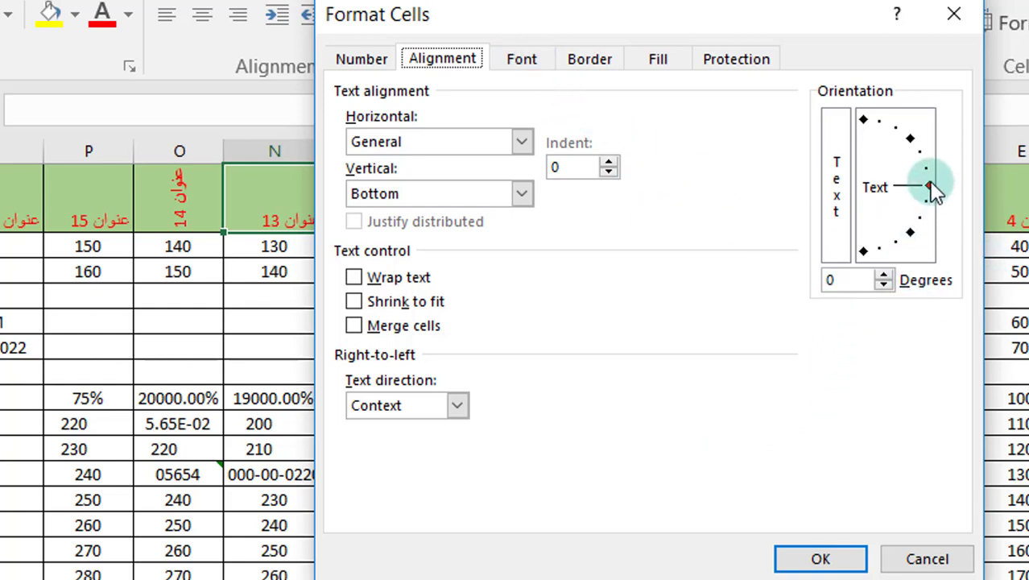
{"action": "mouse_move", "coordinate": [930, 186]}
{"action": "left_mouse_down"}
{"action": "mouse_move", "coordinate": [878, 115]}
{"action": "mouse_move", "coordinate": [863, 119]}
{"action": "left_mouse_up"}
{"action": "left_click_drag", "start_coordinate": [863, 167], "coordinate": [927, 191]}
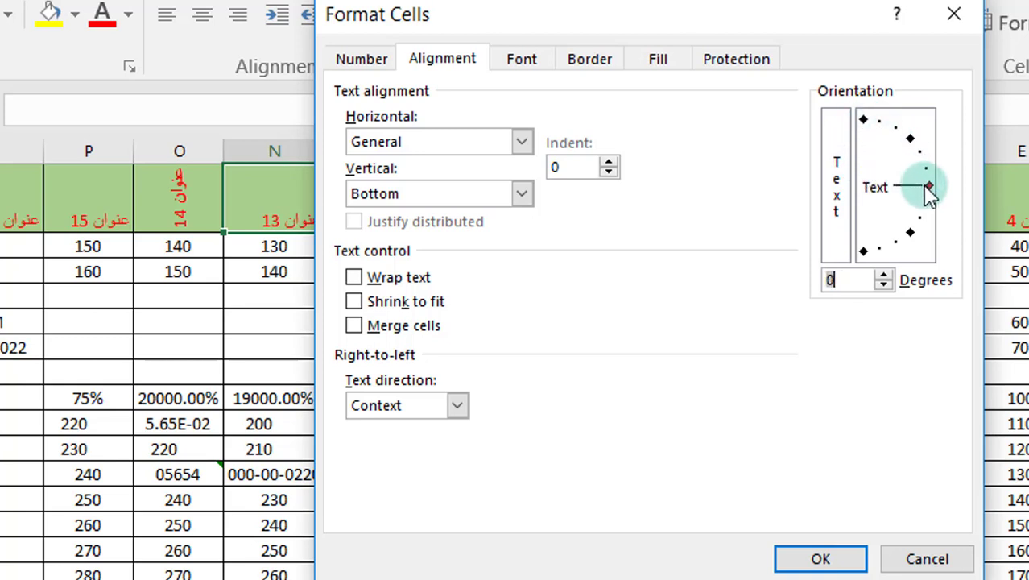
Try the superscript effect on the column N header's font, and settle on strikethrough with subscript.
{"action": "left_click", "coordinate": [522, 60]}
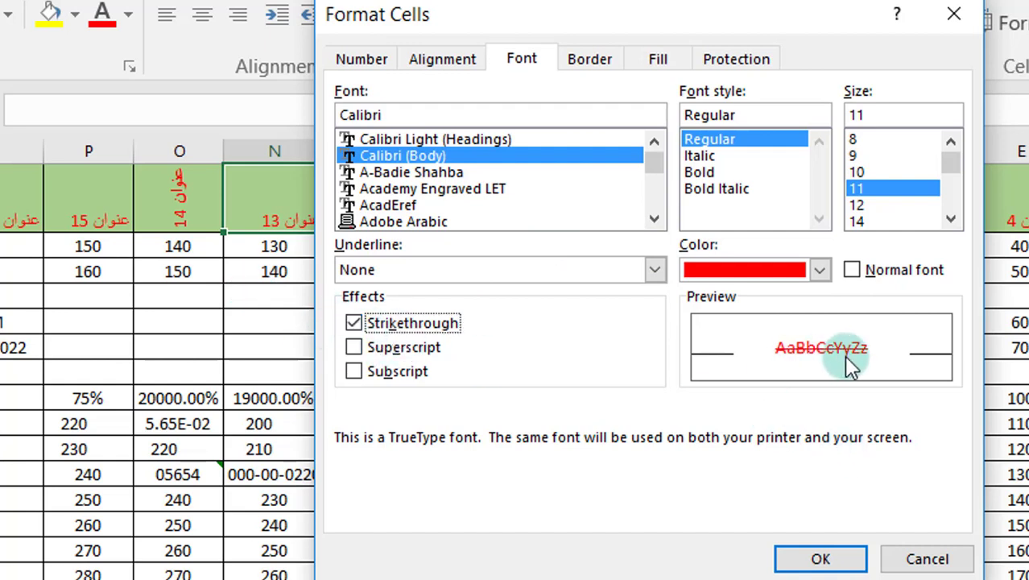
{"action": "left_click", "coordinate": [354, 347]}
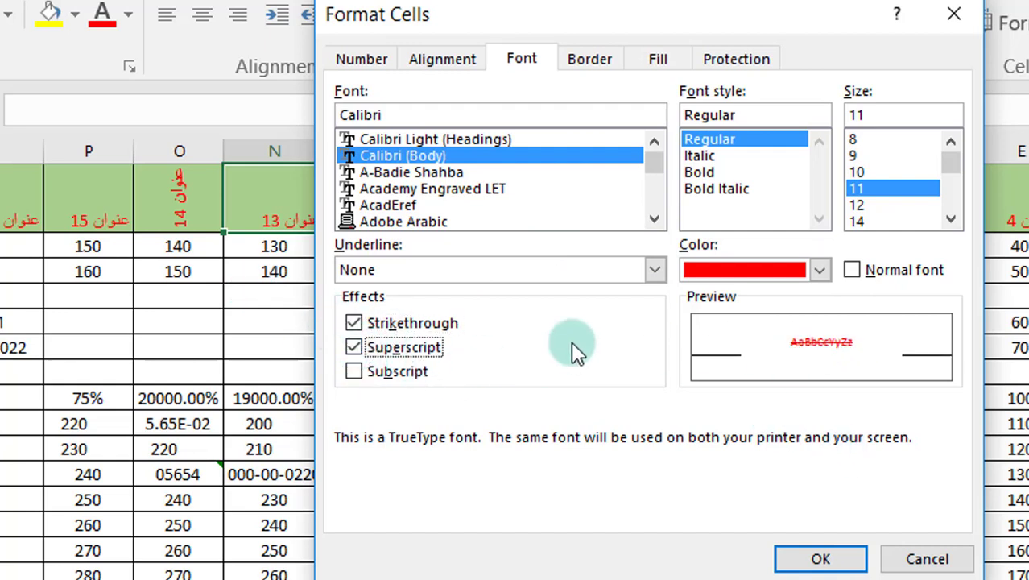
{"action": "left_click", "coordinate": [354, 323]}
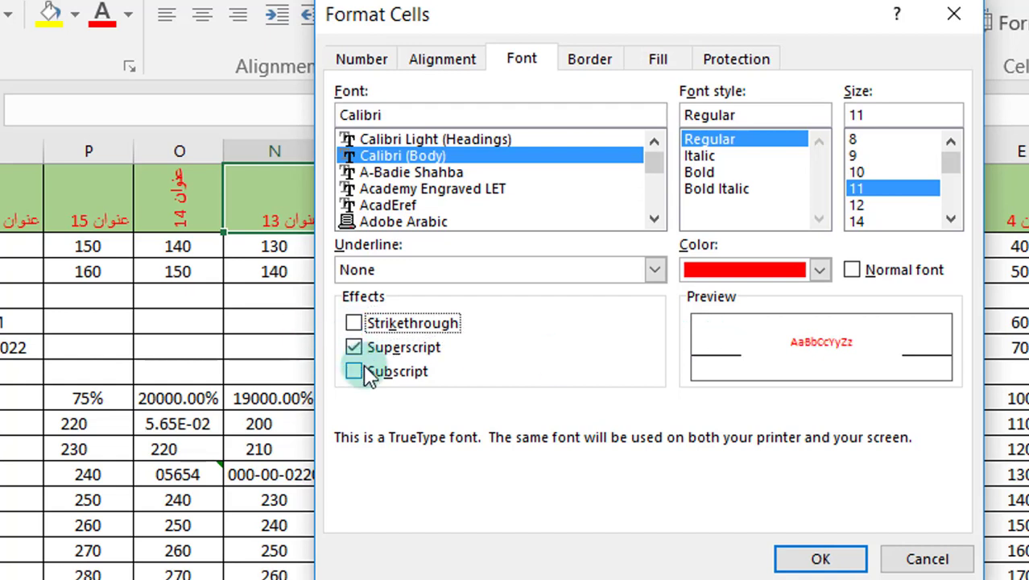
{"action": "left_click", "coordinate": [354, 371]}
{"action": "left_click", "coordinate": [354, 347]}
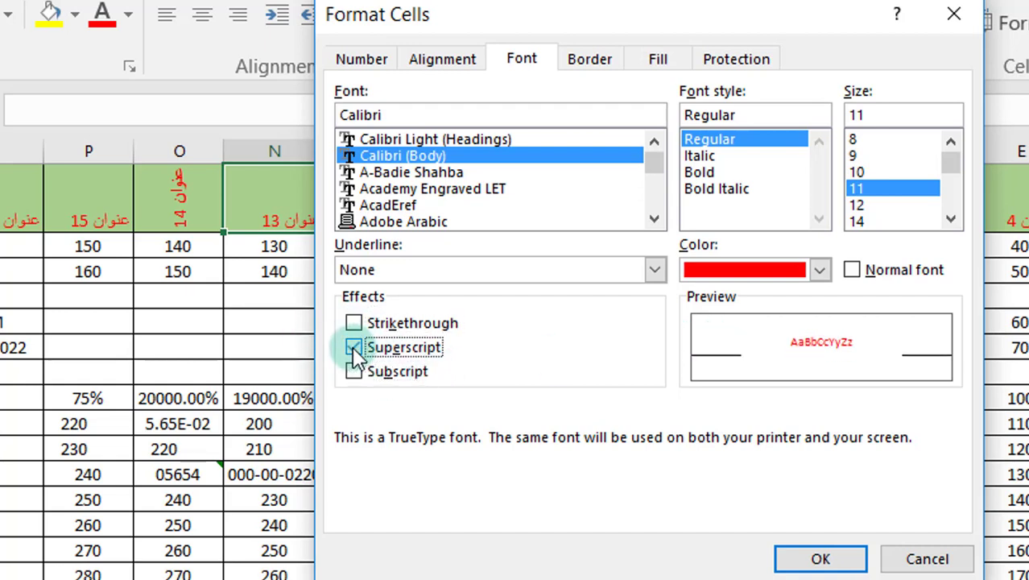
{"action": "left_click", "coordinate": [355, 371]}
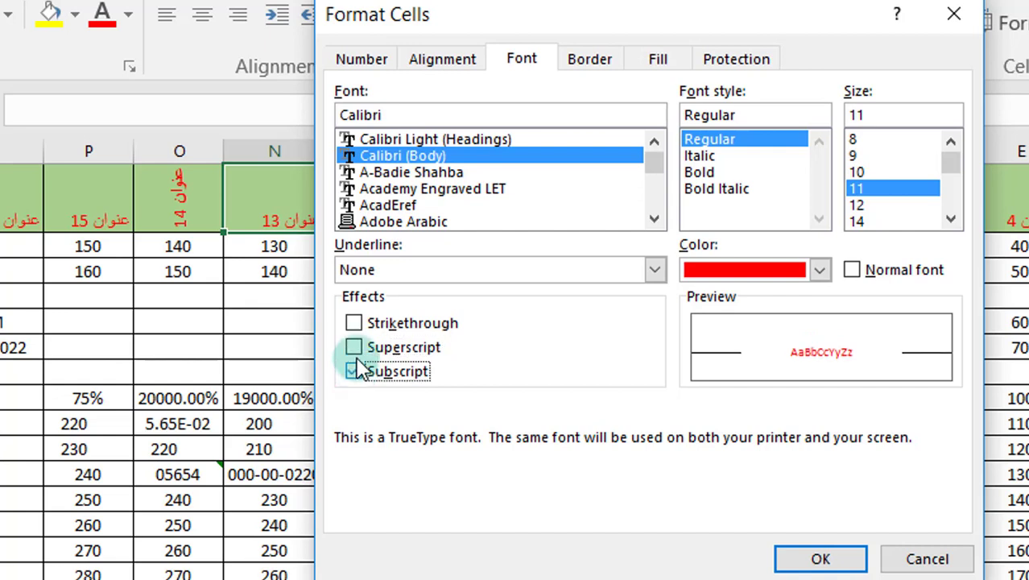
{"action": "left_click", "coordinate": [354, 347]}
{"action": "left_click", "coordinate": [356, 369]}
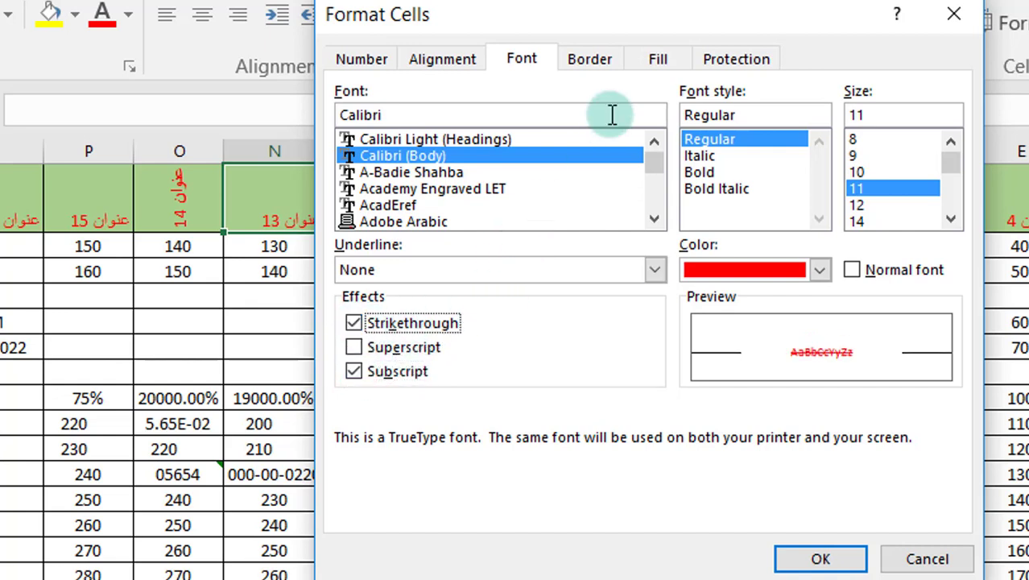
Set the top and left borders of the column N header cell to a thin dash-and-dot line.
{"action": "left_click", "coordinate": [591, 60]}
{"action": "left_click", "coordinate": [443, 164]}
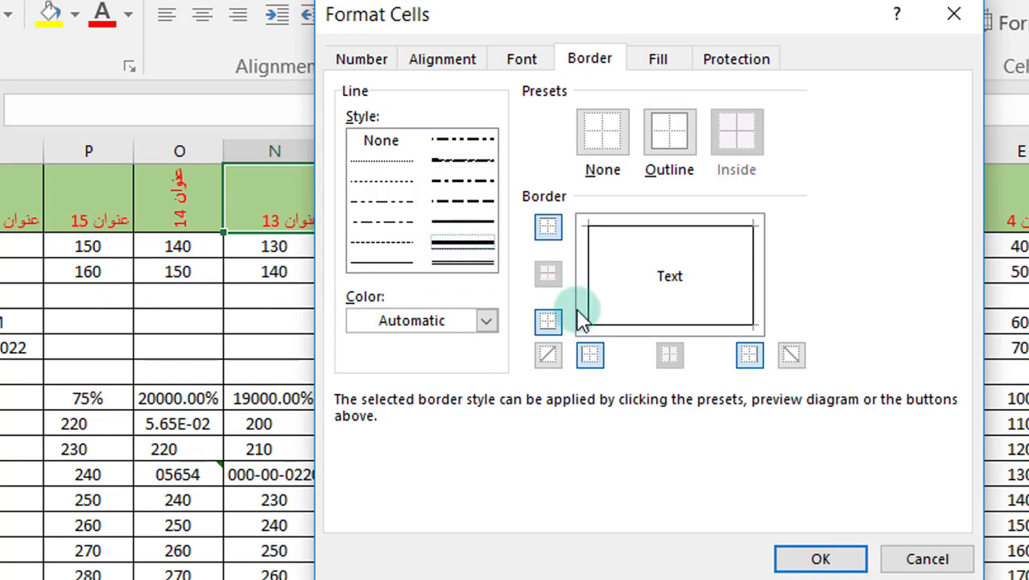
{"action": "left_click", "coordinate": [398, 201]}
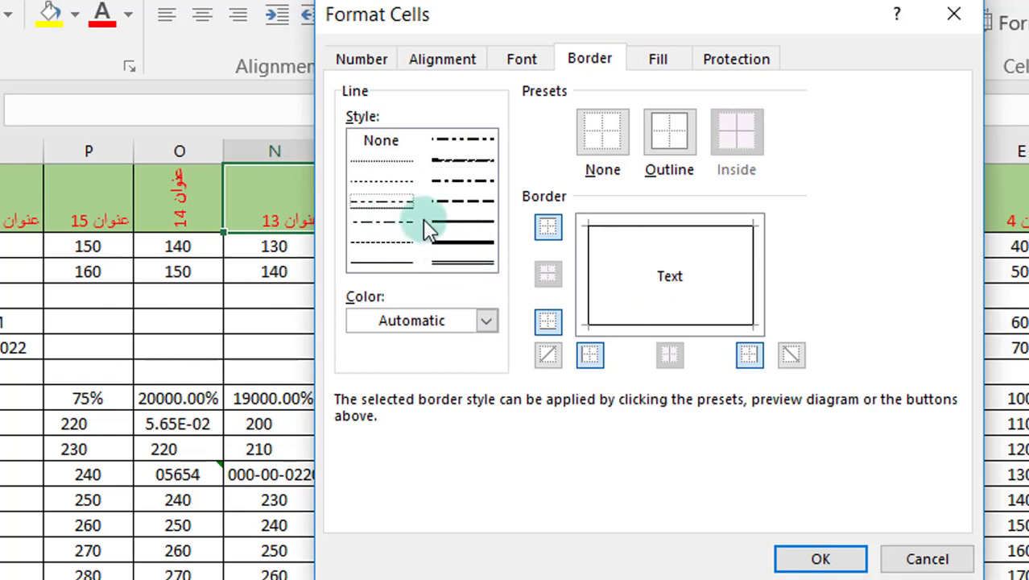
{"action": "left_click", "coordinate": [675, 227]}
{"action": "left_click", "coordinate": [590, 272]}
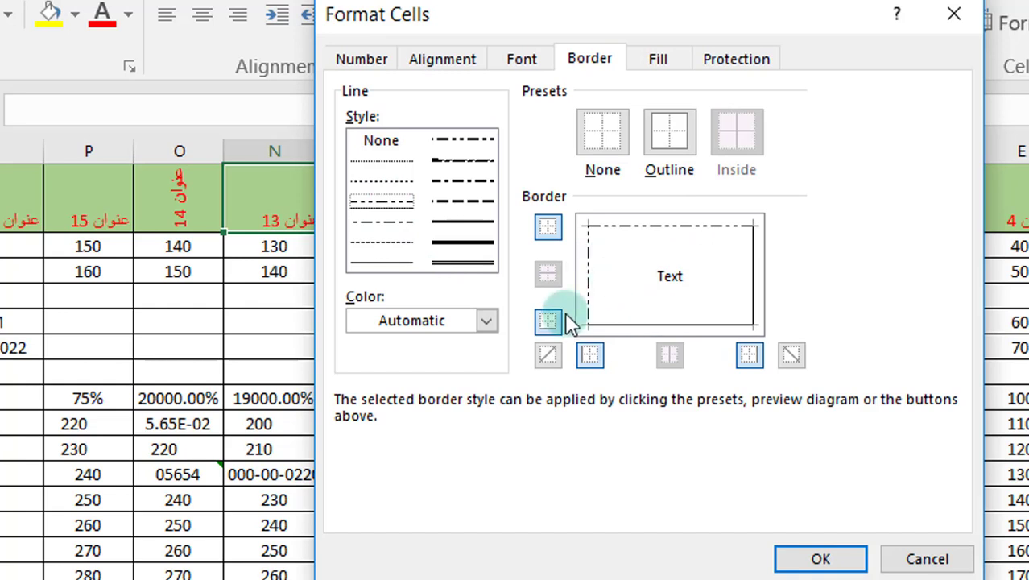
Give the column N header cell a thick blue outline border on all four sides.
{"action": "left_click", "coordinate": [486, 322]}
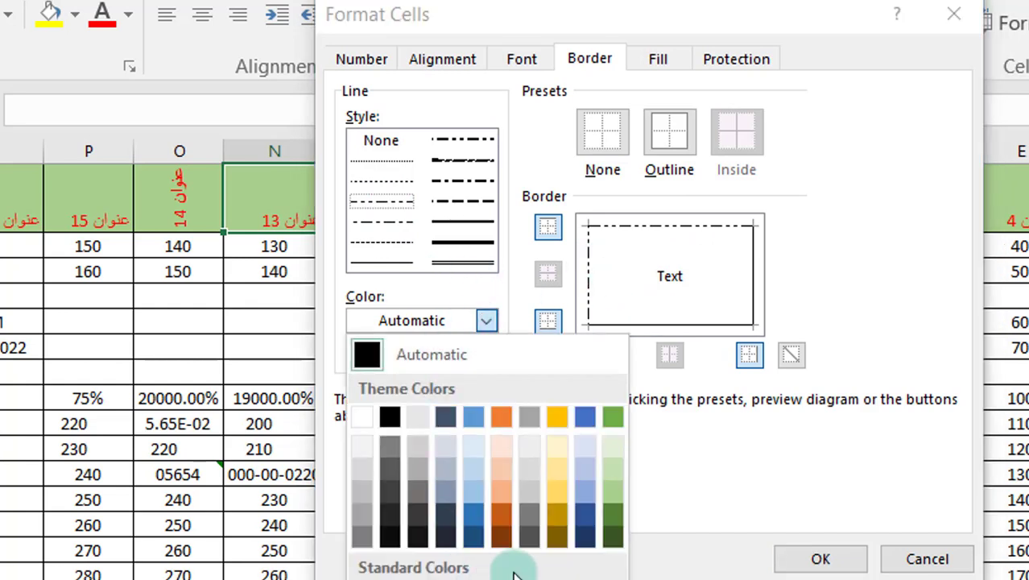
{"action": "left_click", "coordinate": [481, 527]}
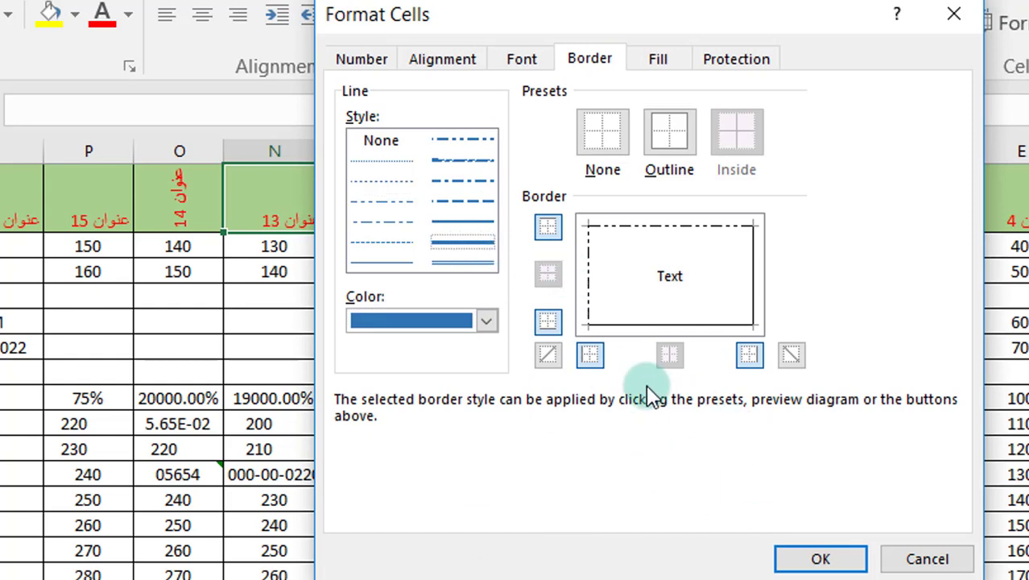
{"action": "left_click", "coordinate": [594, 272]}
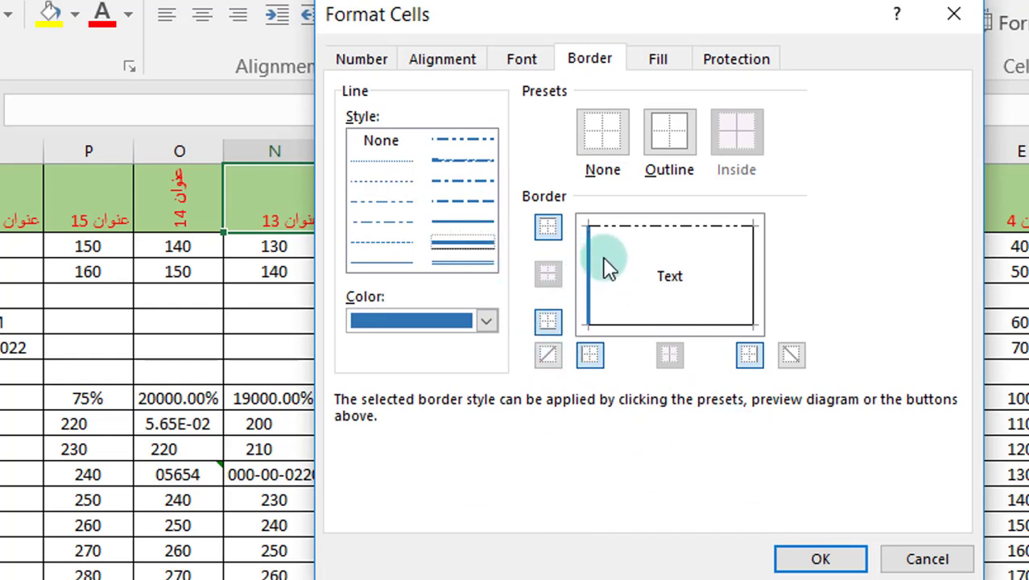
{"action": "left_click", "coordinate": [651, 228]}
{"action": "left_click", "coordinate": [671, 143]}
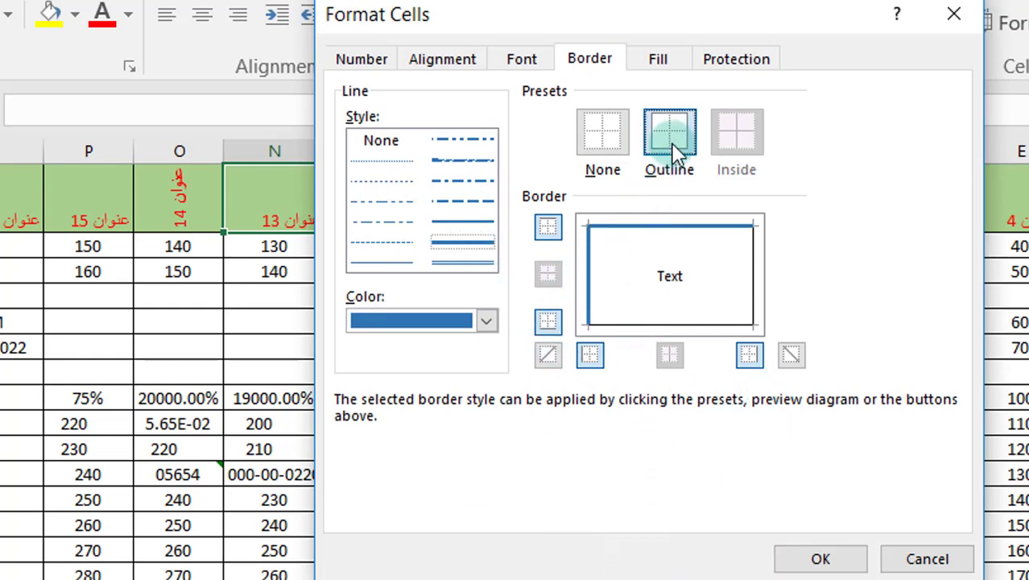
{"action": "left_click", "coordinate": [782, 425]}
{"action": "left_click", "coordinate": [628, 272]}
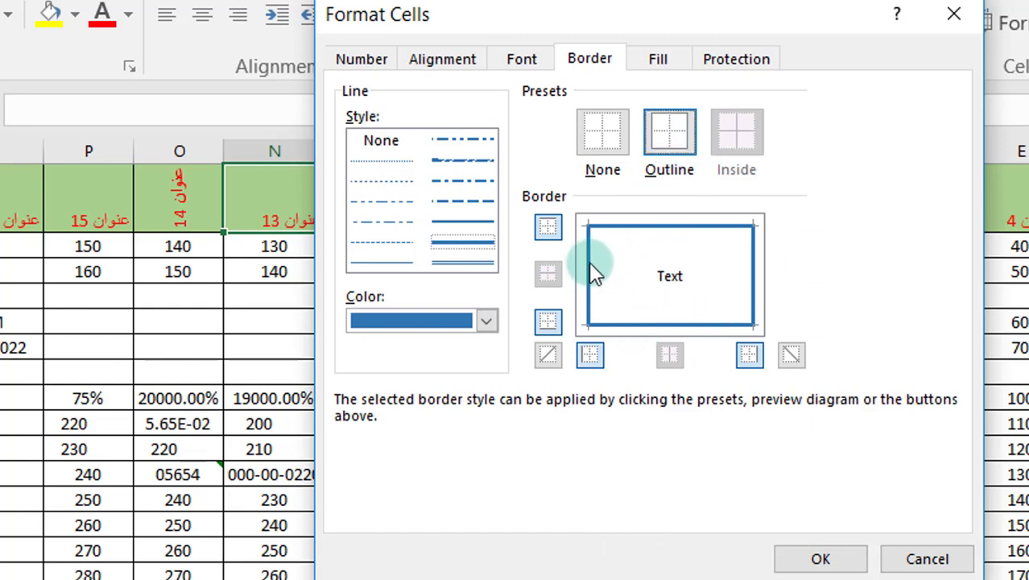
Replace the column N header's left border with a medium dash-dot blue line, apply the formatting, and inspect the cell's borders.
{"action": "left_click", "coordinate": [592, 272]}
{"action": "left_click", "coordinate": [465, 179]}
{"action": "left_click", "coordinate": [553, 230]}
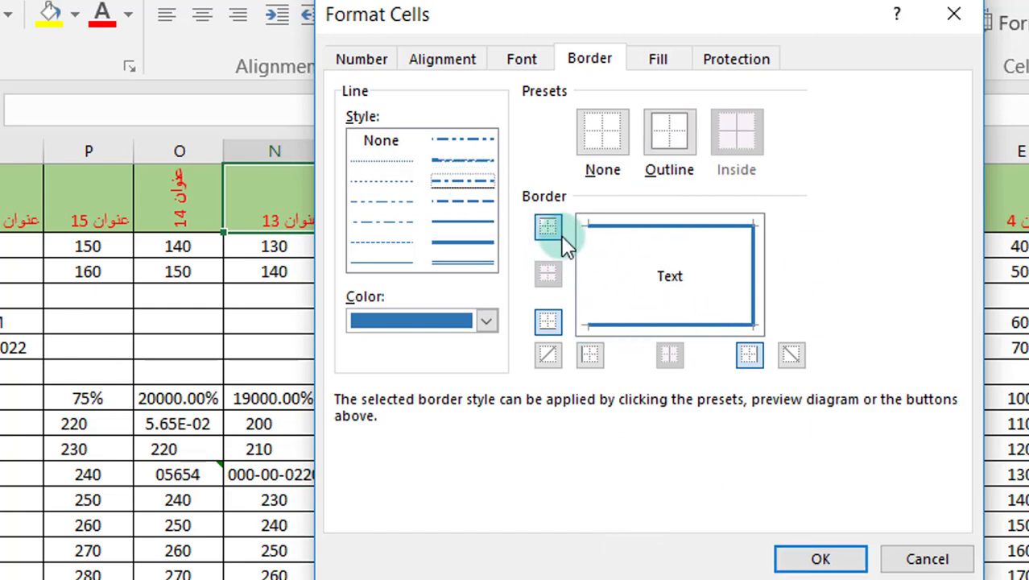
{"action": "left_click", "coordinate": [577, 272]}
{"action": "left_click", "coordinate": [803, 563]}
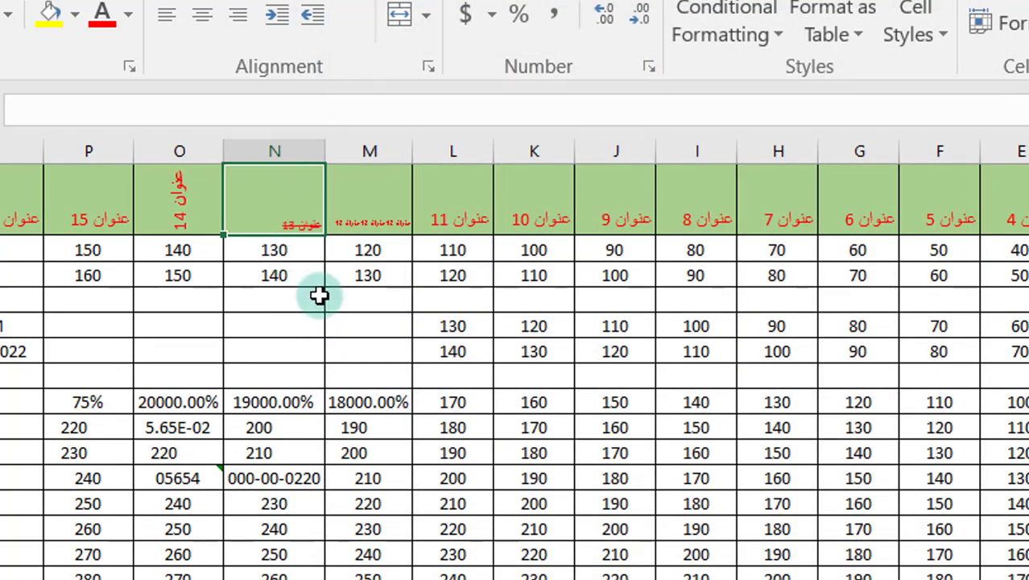
{"action": "left_click", "coordinate": [310, 252]}
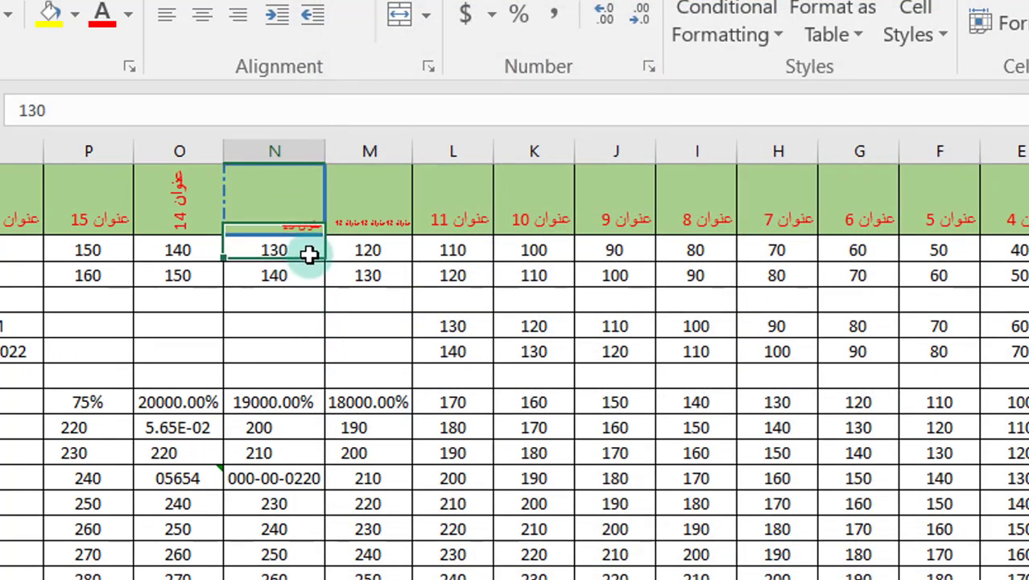
{"action": "left_click", "coordinate": [271, 211]}
{"action": "left_click", "coordinate": [284, 253]}
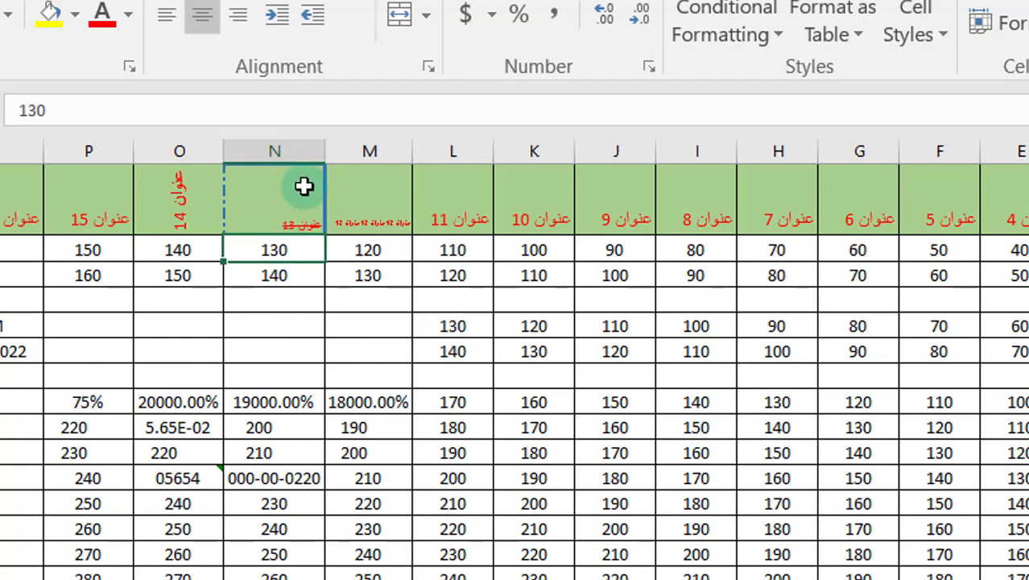
Fill the column N header cell with a vertical stripe pattern, keeping the green background and automatic pattern color.
{"action": "left_click", "coordinate": [322, 191]}
{"action": "left_click", "coordinate": [649, 67]}
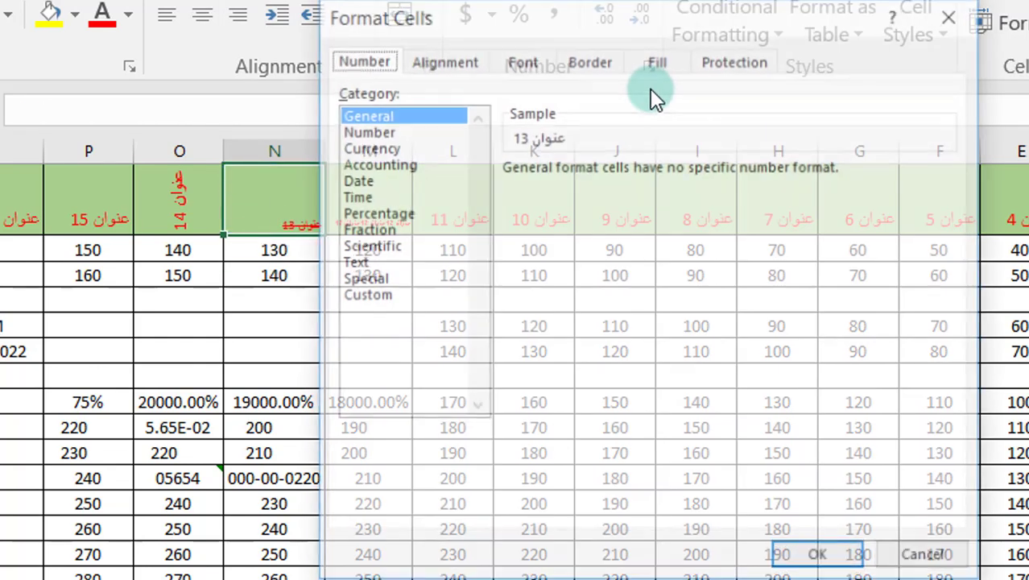
{"action": "left_click", "coordinate": [595, 59]}
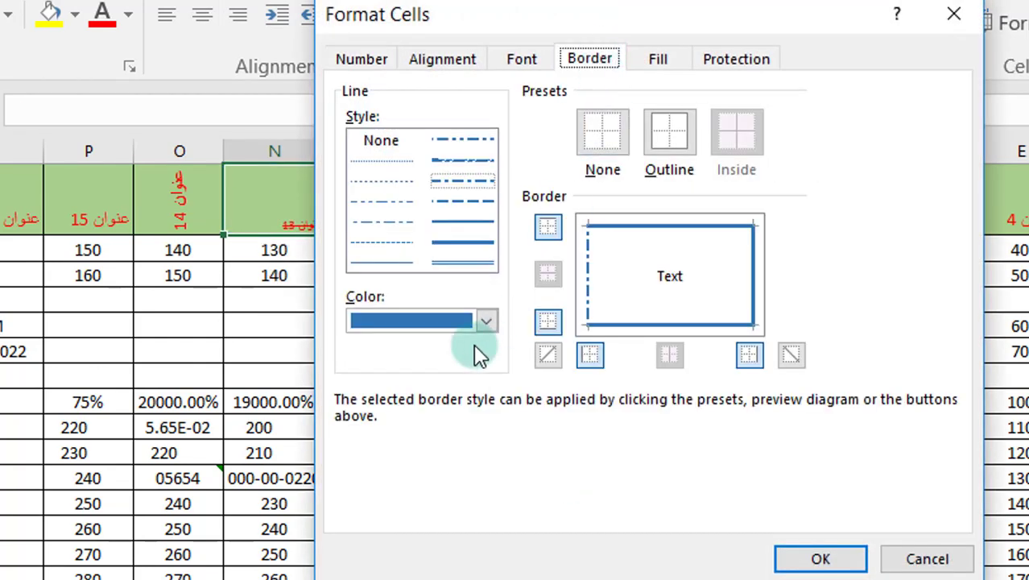
{"action": "left_click", "coordinate": [483, 324]}
{"action": "left_click", "coordinate": [658, 60]}
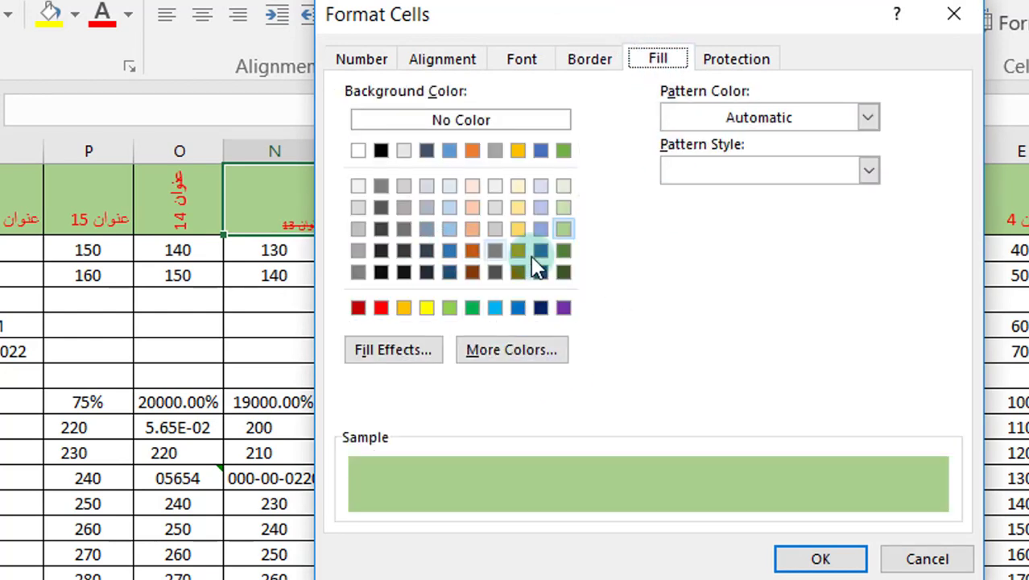
{"action": "left_click", "coordinate": [867, 119]}
{"action": "left_click", "coordinate": [866, 120]}
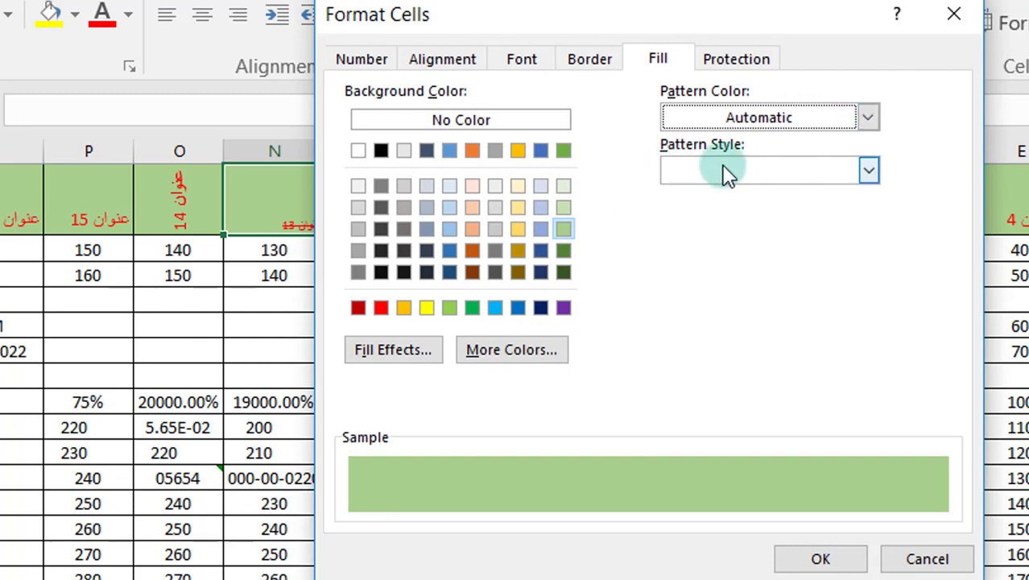
{"action": "left_click", "coordinate": [868, 171]}
{"action": "left_click", "coordinate": [734, 237]}
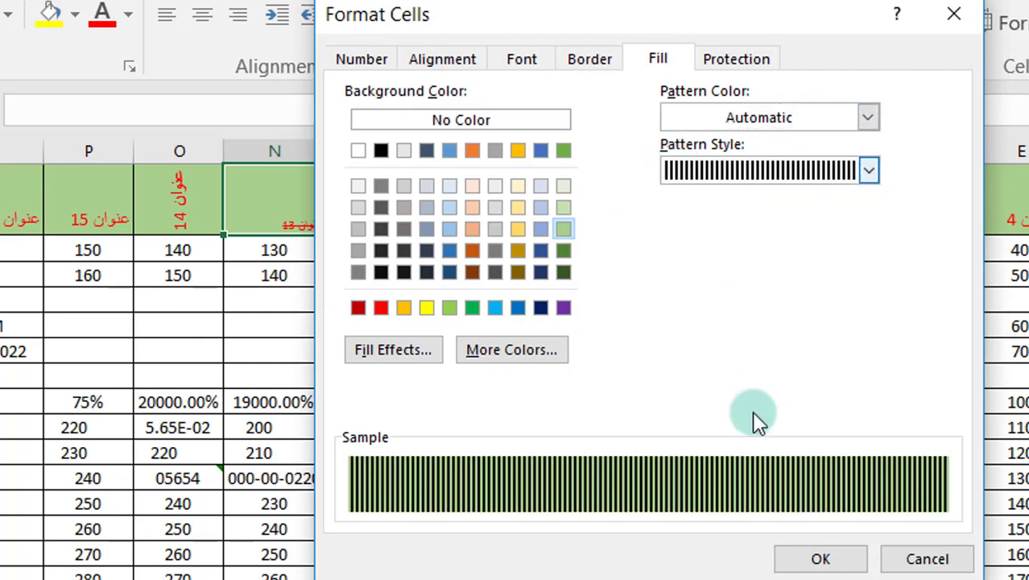
{"action": "left_click", "coordinate": [819, 559]}
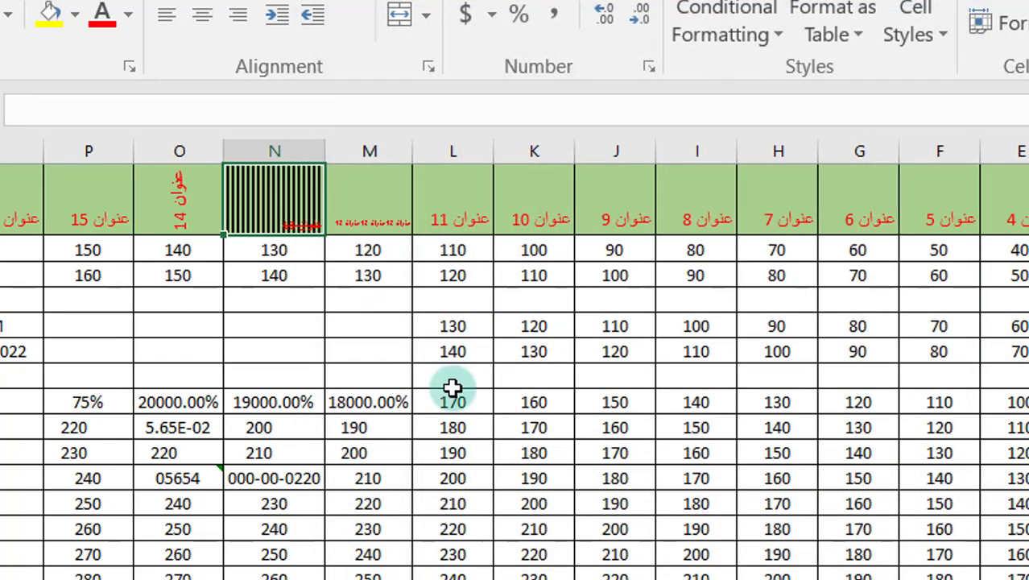
Start a two-color gradient fill for the column N header cell, try the shading styles, and choose Horizontal with blue fading downward to white.
{"action": "left_click", "coordinate": [649, 69]}
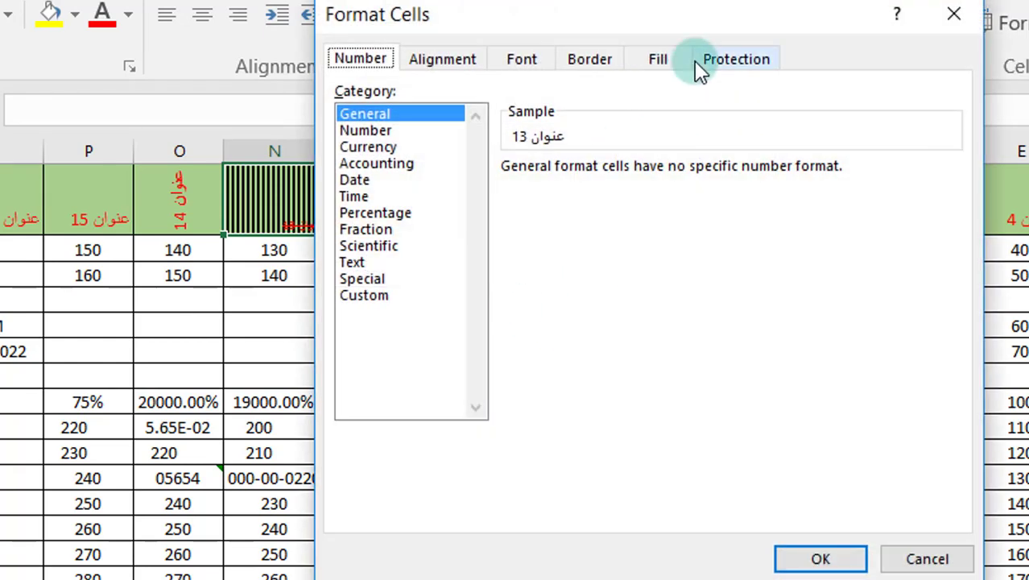
{"action": "left_click", "coordinate": [667, 61]}
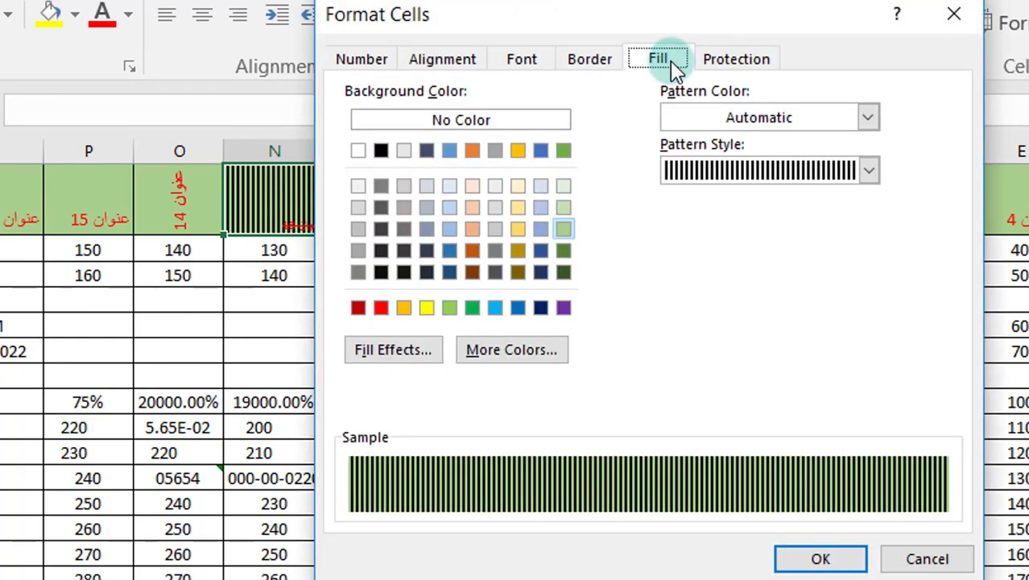
{"action": "left_click", "coordinate": [389, 353]}
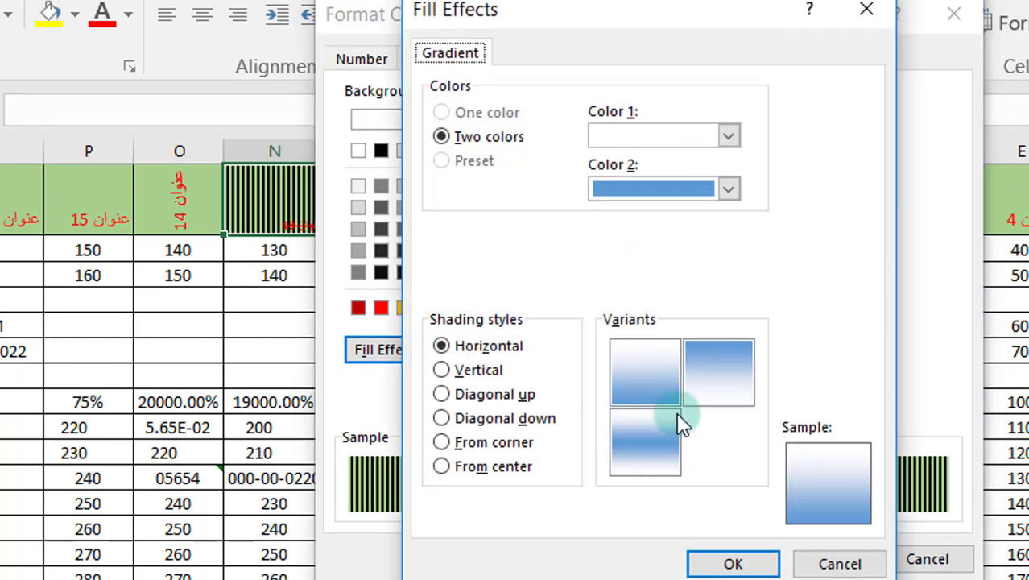
{"action": "left_click", "coordinate": [745, 354]}
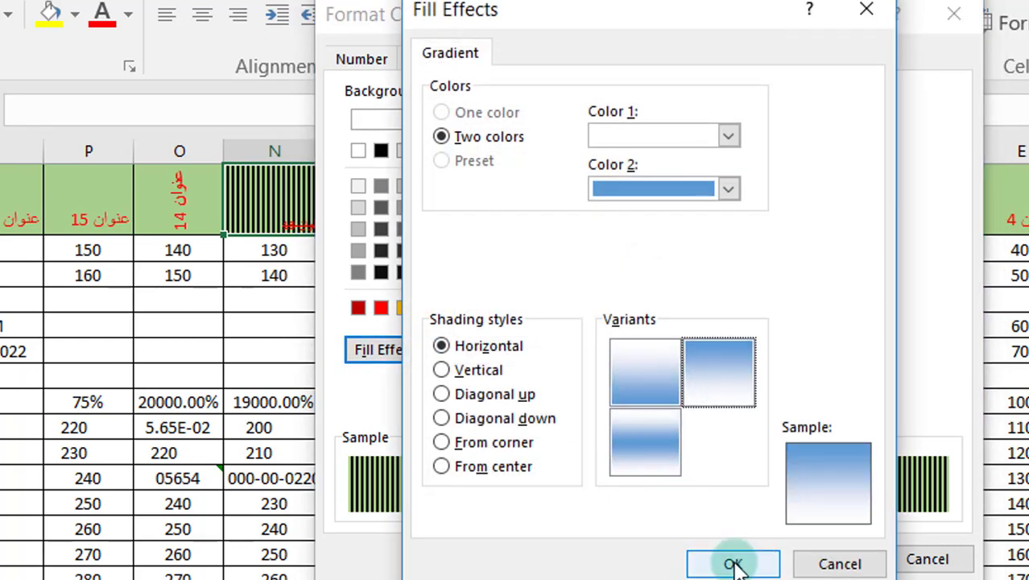
{"action": "left_click", "coordinate": [443, 372]}
{"action": "left_click", "coordinate": [441, 394]}
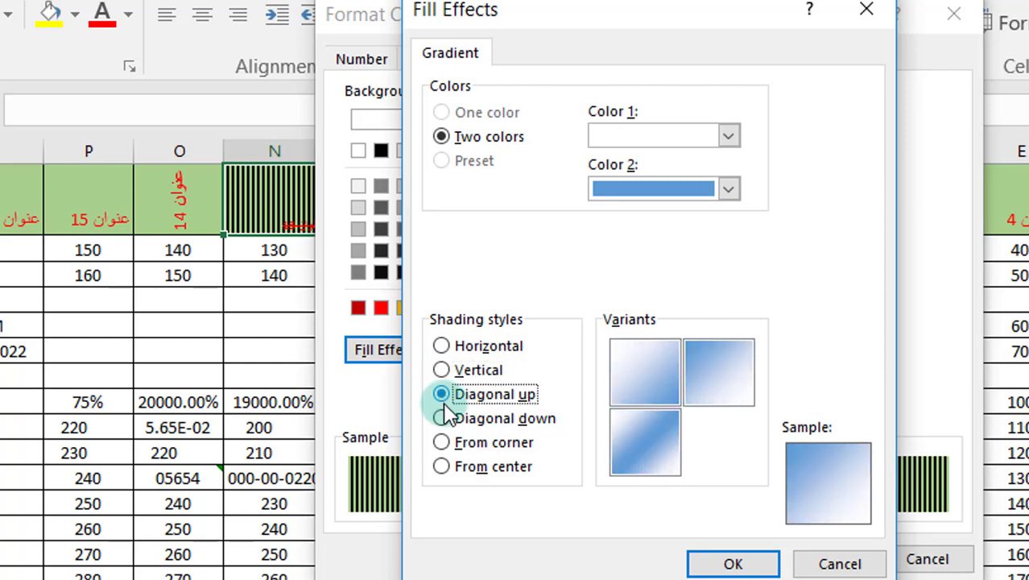
{"action": "left_click", "coordinate": [441, 417]}
{"action": "left_click", "coordinate": [442, 442]}
{"action": "left_click", "coordinate": [443, 466]}
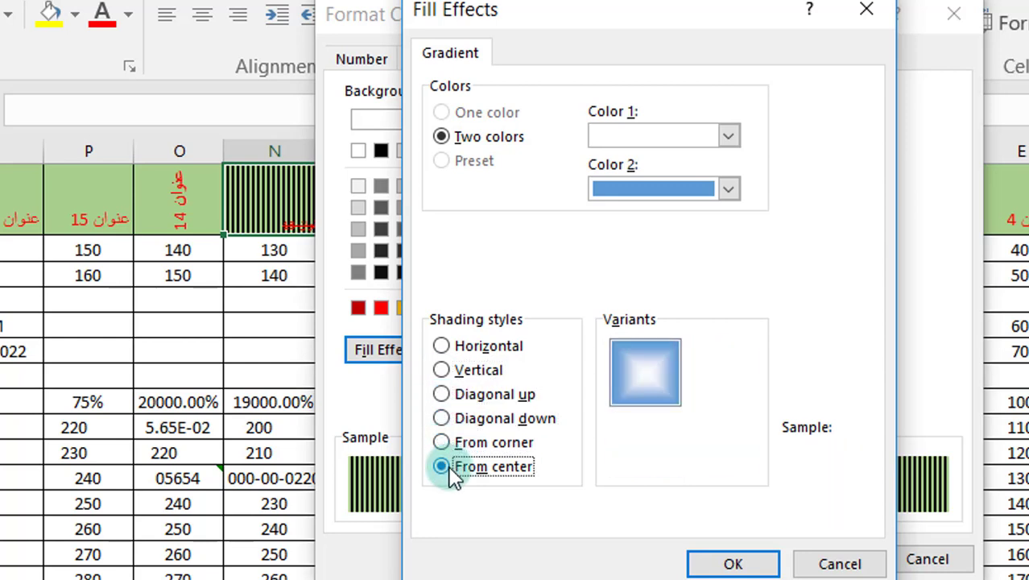
{"action": "left_click", "coordinate": [441, 346]}
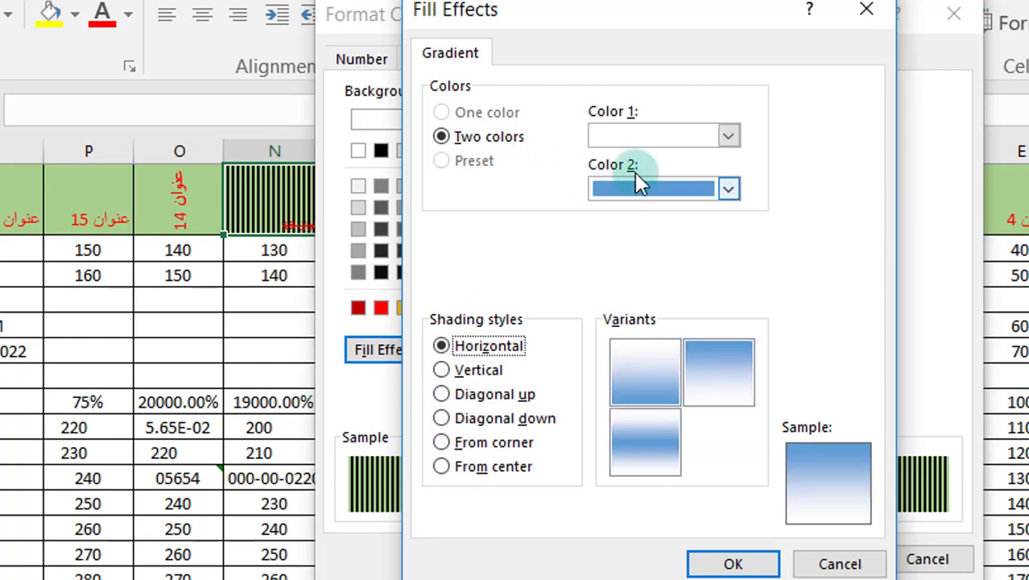
Set the gradient's Color 1 to light orange and apply the blue-to-orange fill to the column N header cell.
{"action": "left_click", "coordinate": [728, 136]}
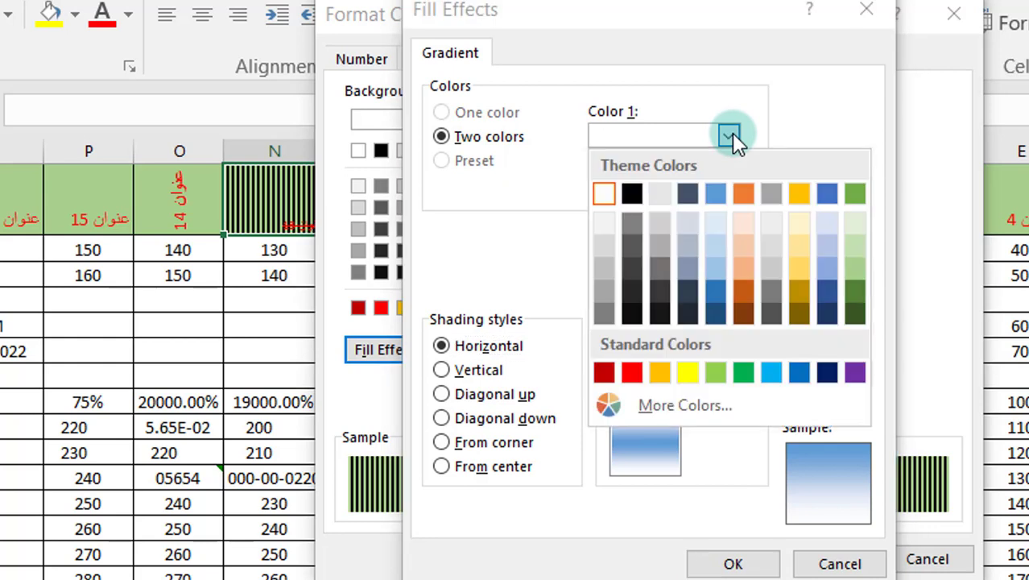
{"action": "left_click", "coordinate": [740, 246]}
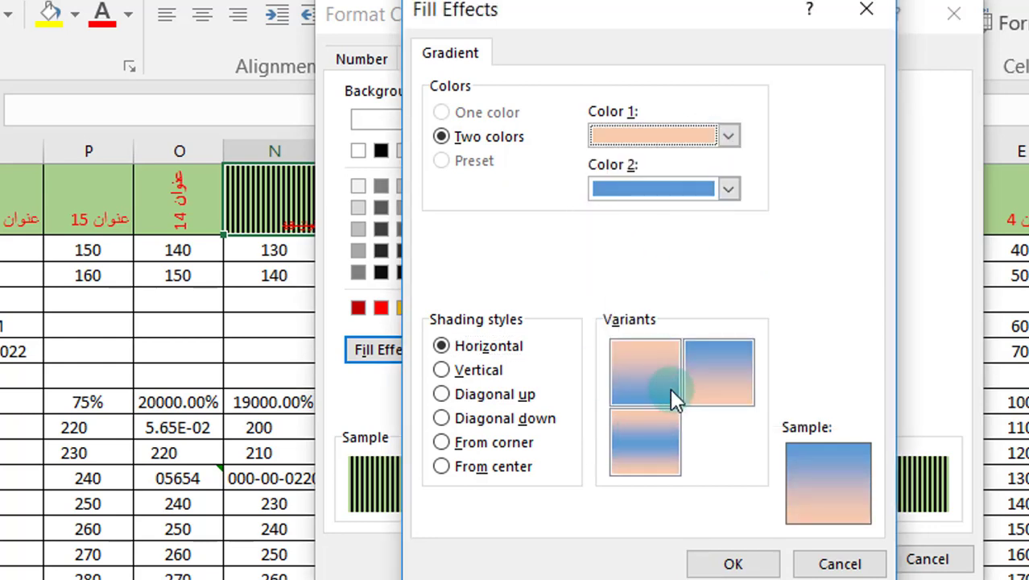
{"action": "left_click", "coordinate": [732, 563]}
{"action": "left_click", "coordinate": [732, 61]}
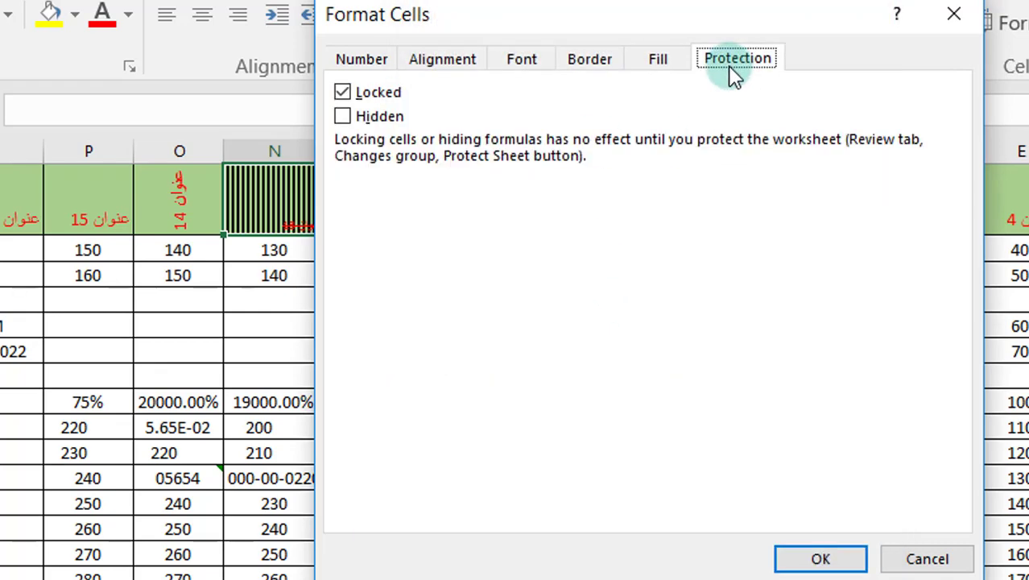
{"action": "left_click", "coordinate": [658, 61]}
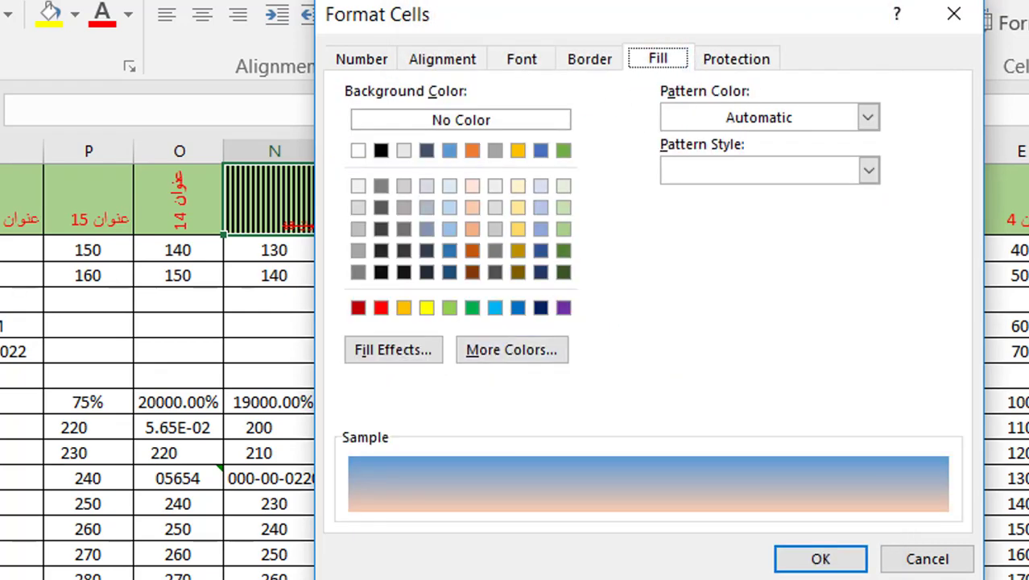
{"action": "left_click", "coordinate": [820, 557]}
{"action": "left_click_drag", "start_coordinate": [369, 351], "coordinate": [308, 342]}
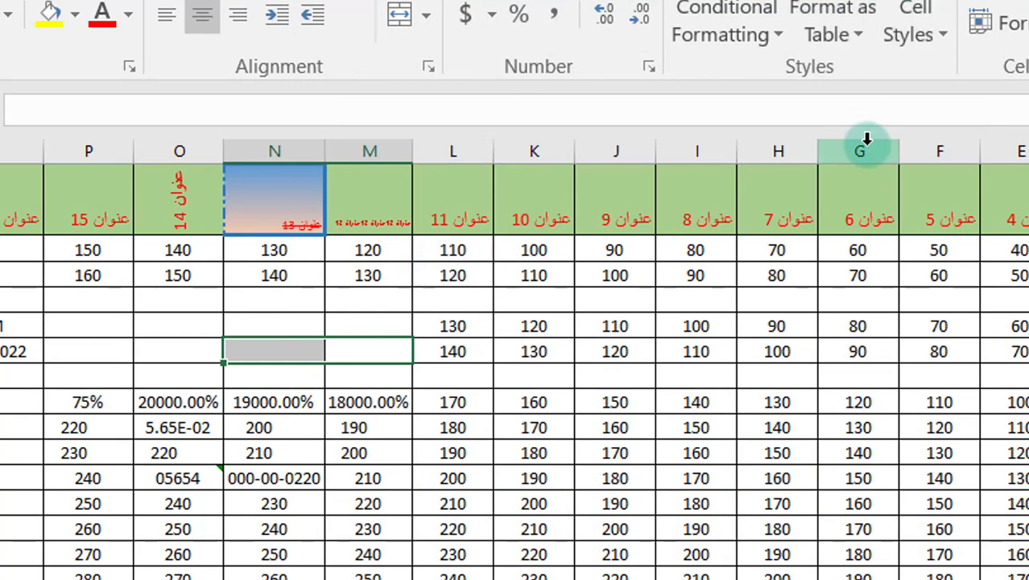
Format the range C2:M14 as a table in the Light blue style with a solid header row, without existing headers, and undo it.
{"action": "left_click", "coordinate": [858, 50]}
{"action": "left_click", "coordinate": [588, 387]}
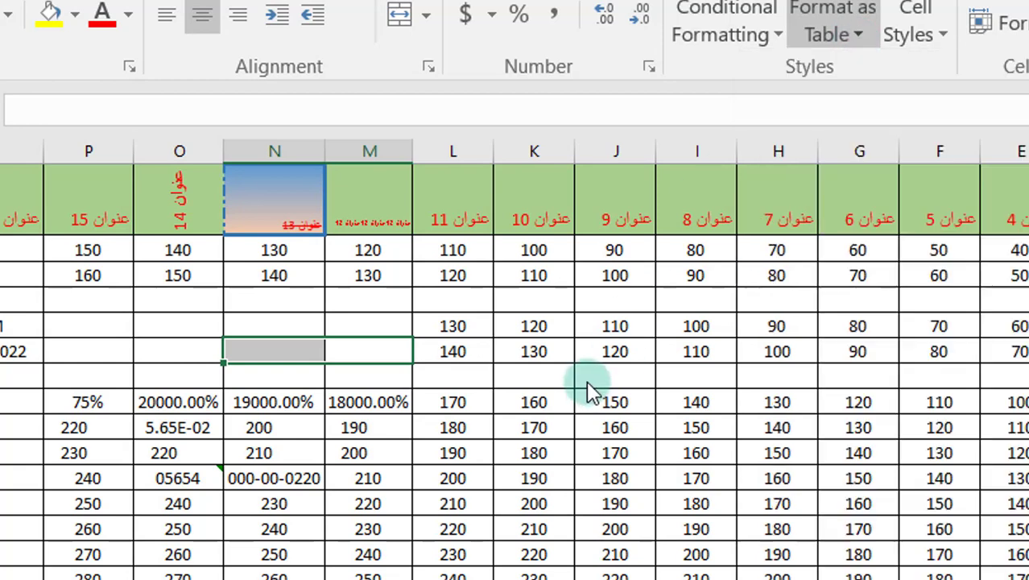
{"action": "left_click_drag", "start_coordinate": [402, 251], "coordinate": [990, 564]}
{"action": "left_click", "coordinate": [867, 40]}
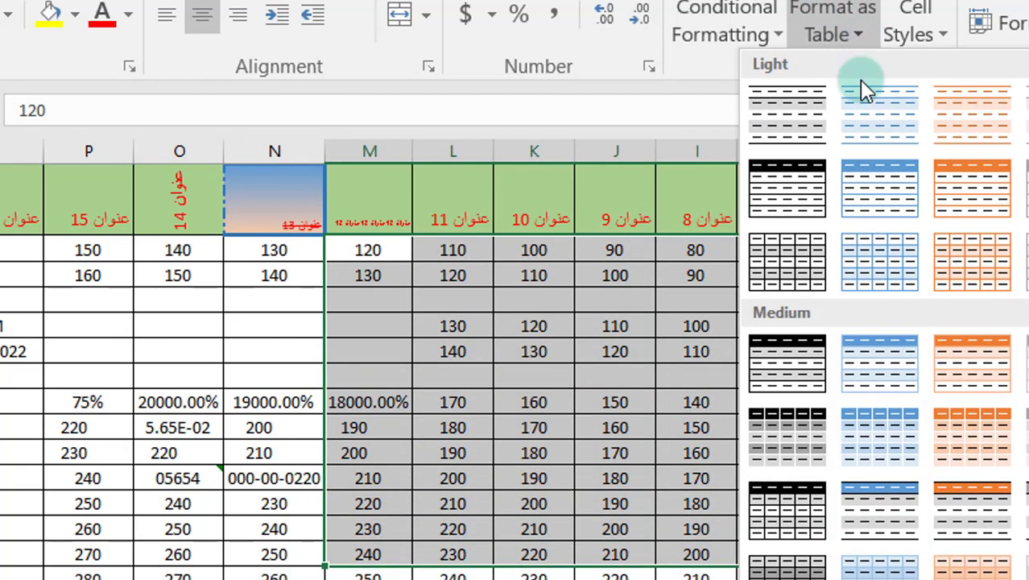
{"action": "left_click", "coordinate": [861, 197]}
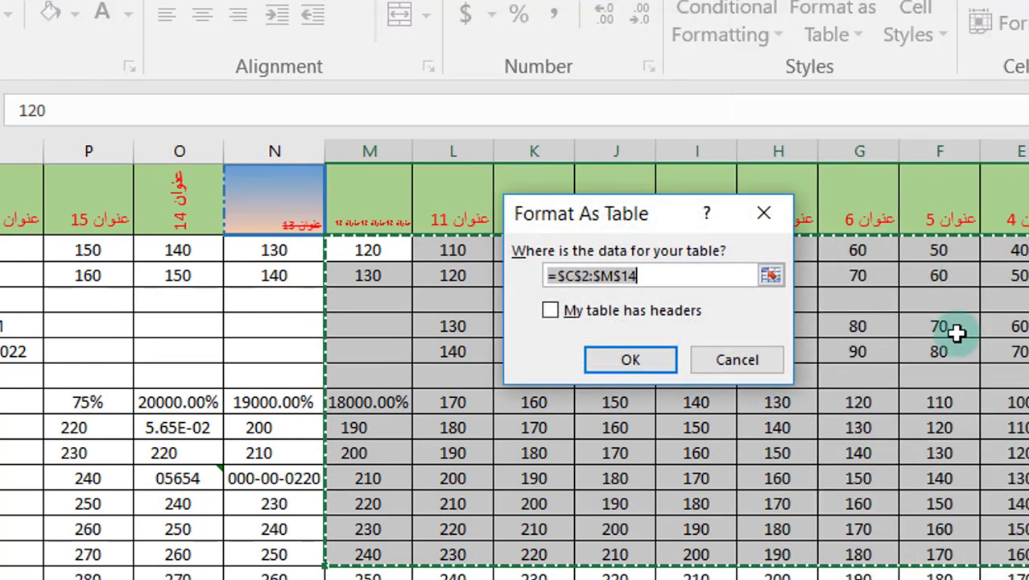
{"action": "left_click", "coordinate": [636, 357]}
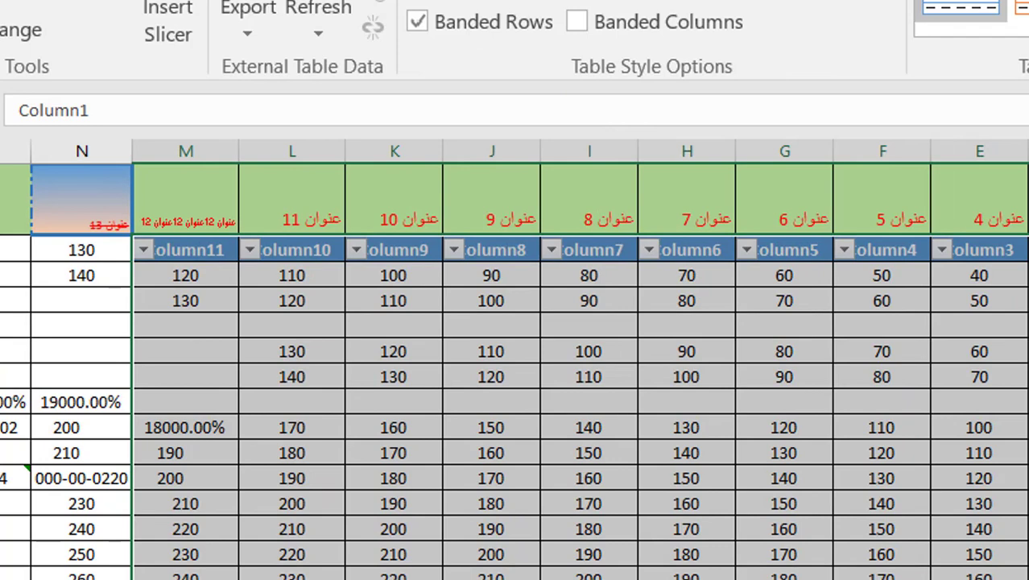
{"action": "key", "text": "ctrl+z"}
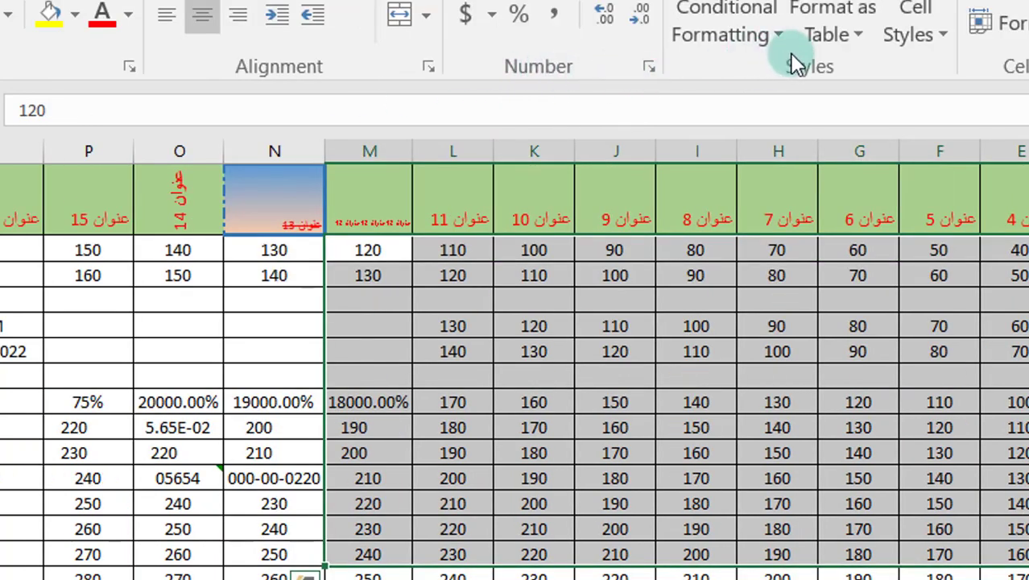
Start a new table style named "My Table Style".
{"action": "left_click", "coordinate": [866, 36]}
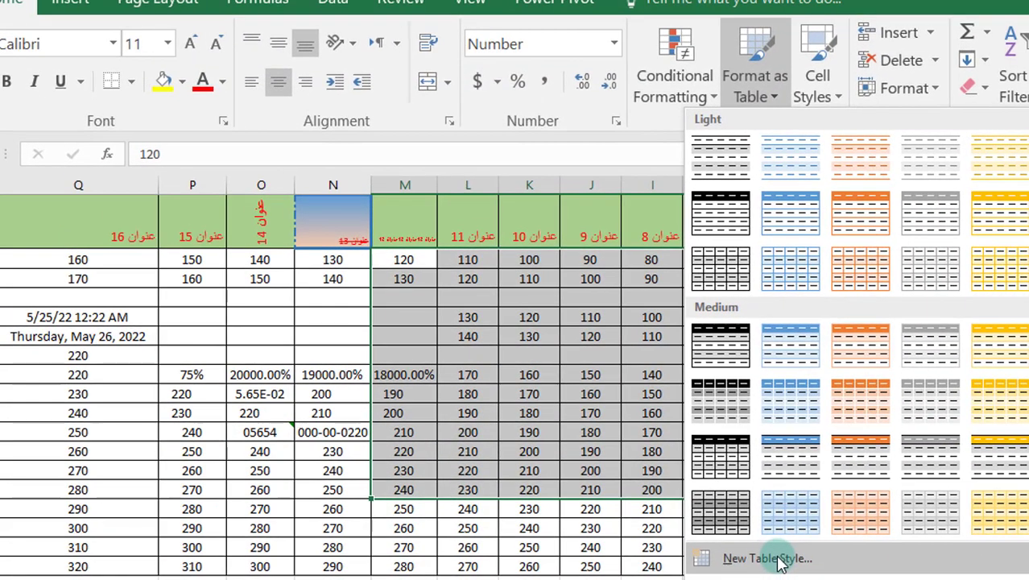
{"action": "left_click", "coordinate": [766, 559]}
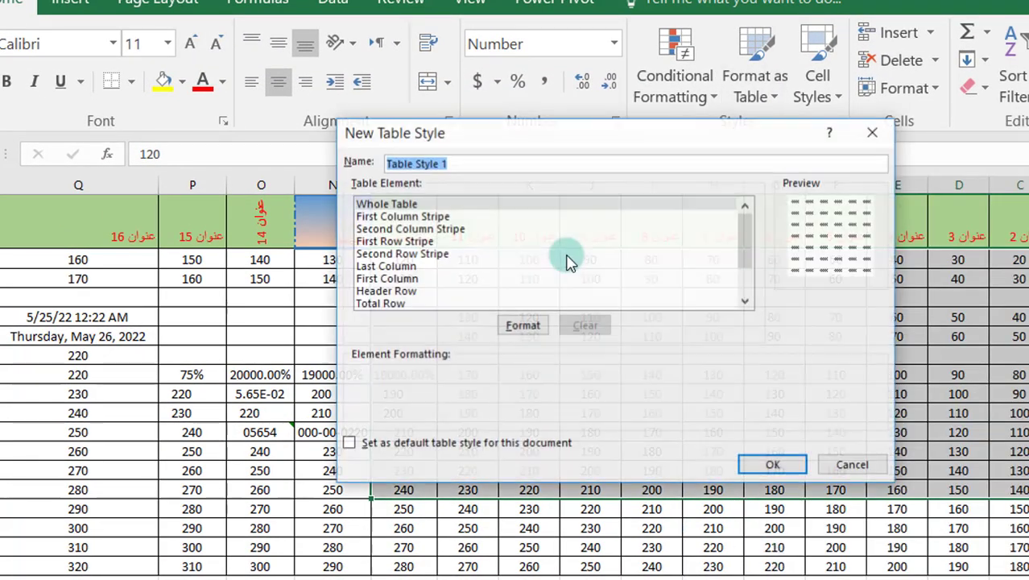
{"action": "left_click_drag", "start_coordinate": [451, 161], "coordinate": [361, 159]}
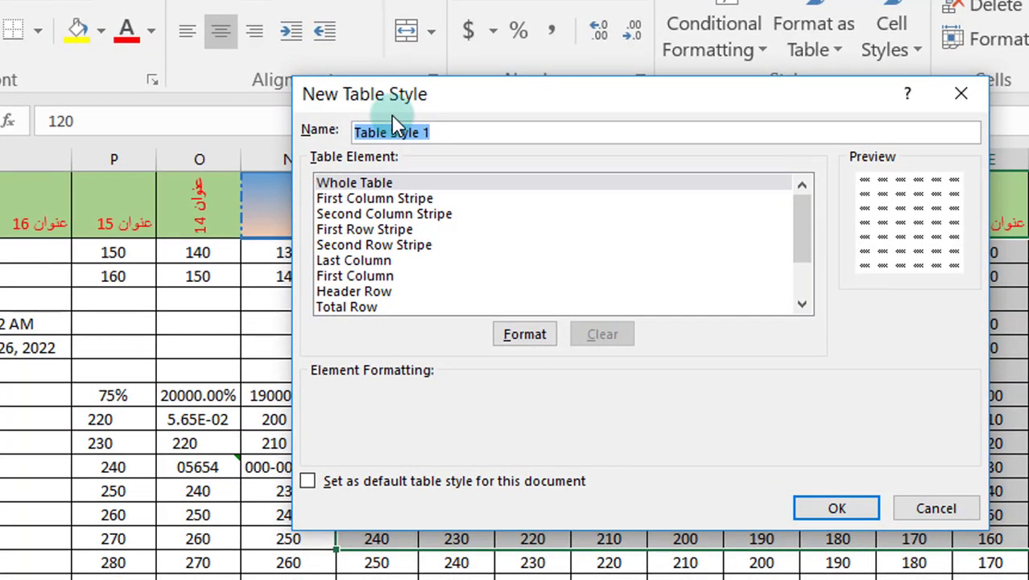
{"action": "type", "text": "My"}
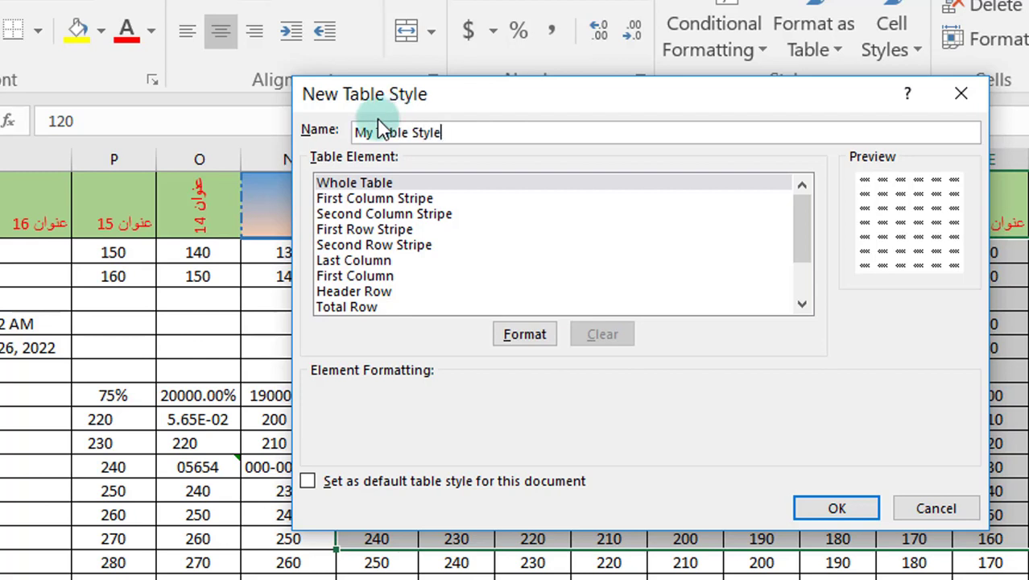
Give the Whole Table element of the new style thick blue outline and inside borders.
{"action": "left_click", "coordinate": [375, 185]}
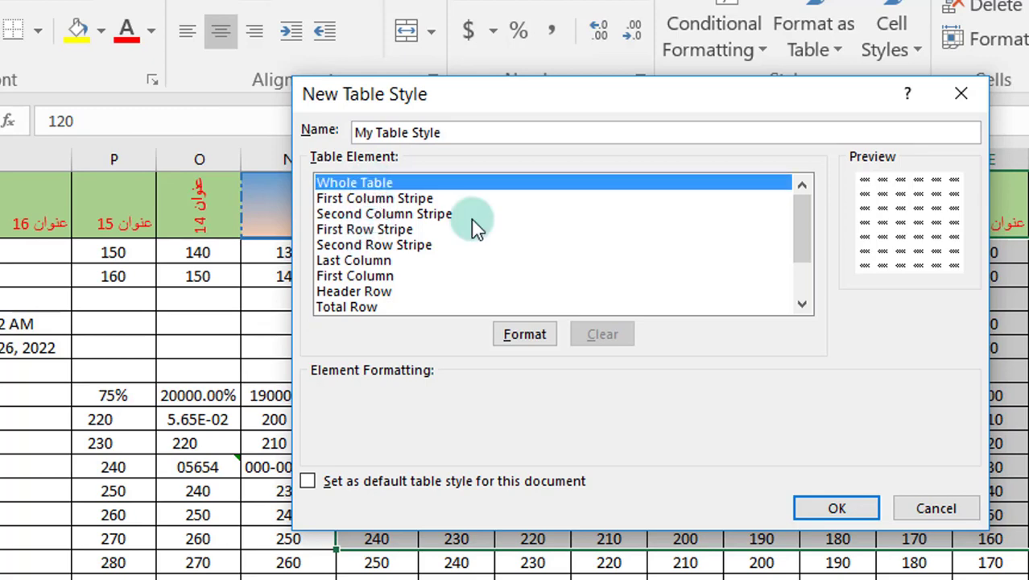
{"action": "left_click", "coordinate": [524, 337]}
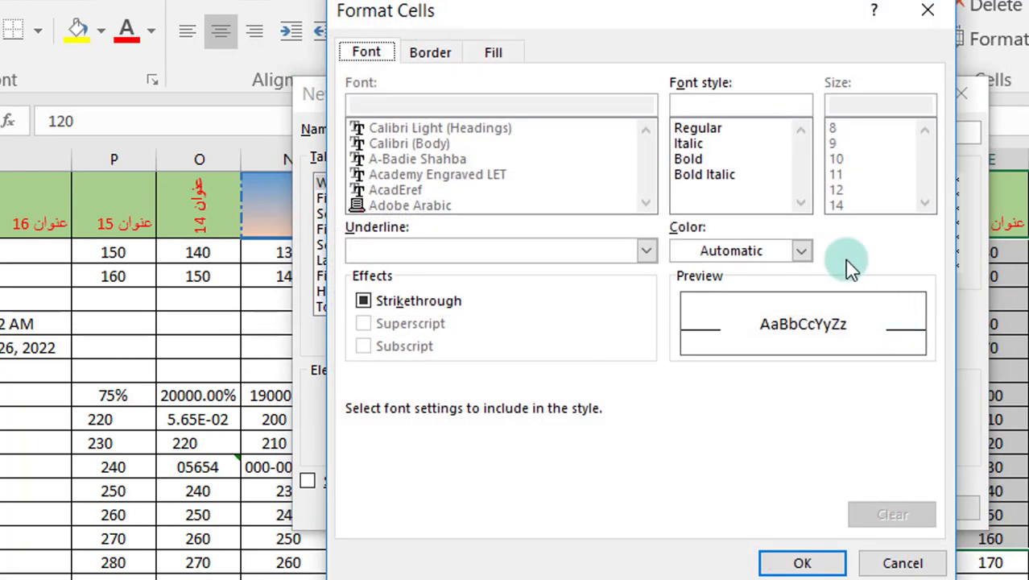
{"action": "left_click", "coordinate": [694, 128]}
{"action": "left_click", "coordinate": [430, 51]}
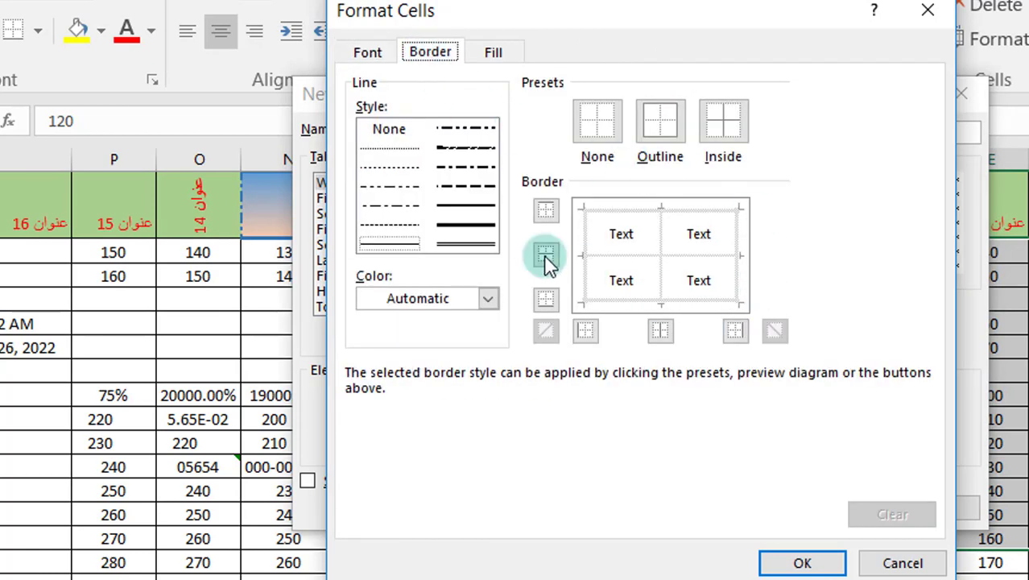
{"action": "left_click", "coordinate": [471, 229]}
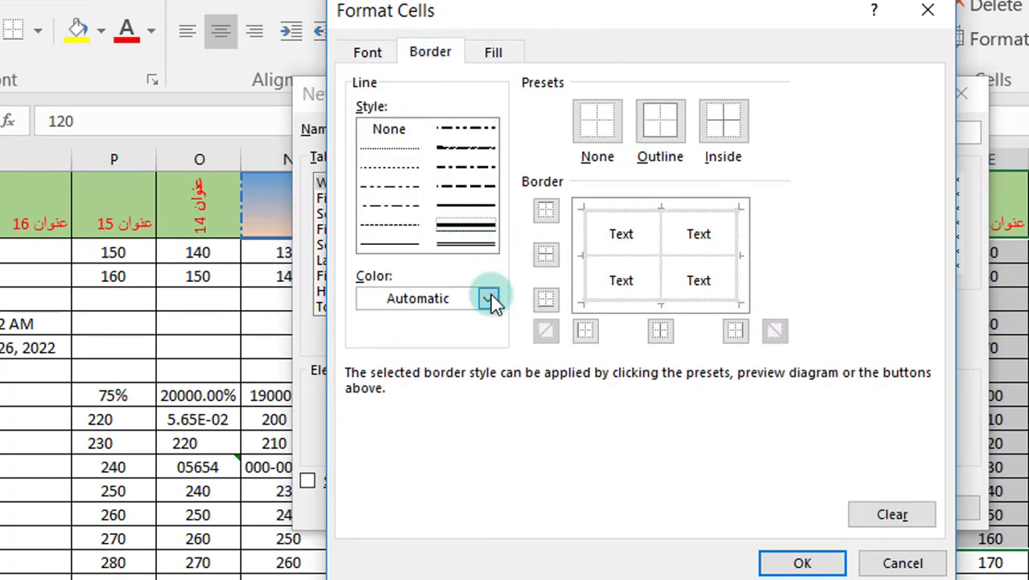
{"action": "left_click", "coordinate": [488, 299]}
{"action": "left_click", "coordinate": [475, 498]}
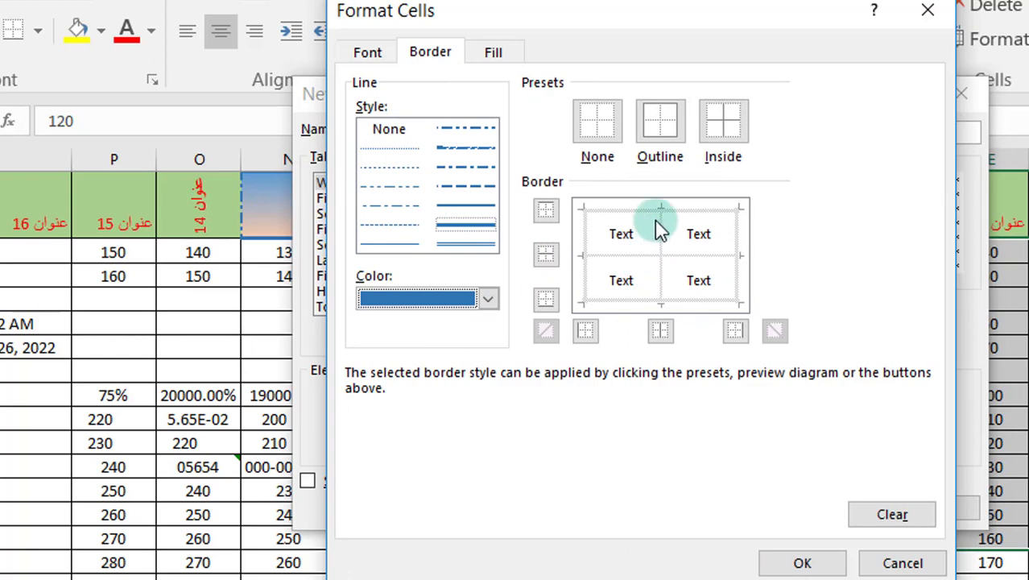
{"action": "left_click", "coordinate": [662, 133]}
{"action": "left_click", "coordinate": [723, 120]}
{"action": "left_click", "coordinate": [802, 562]}
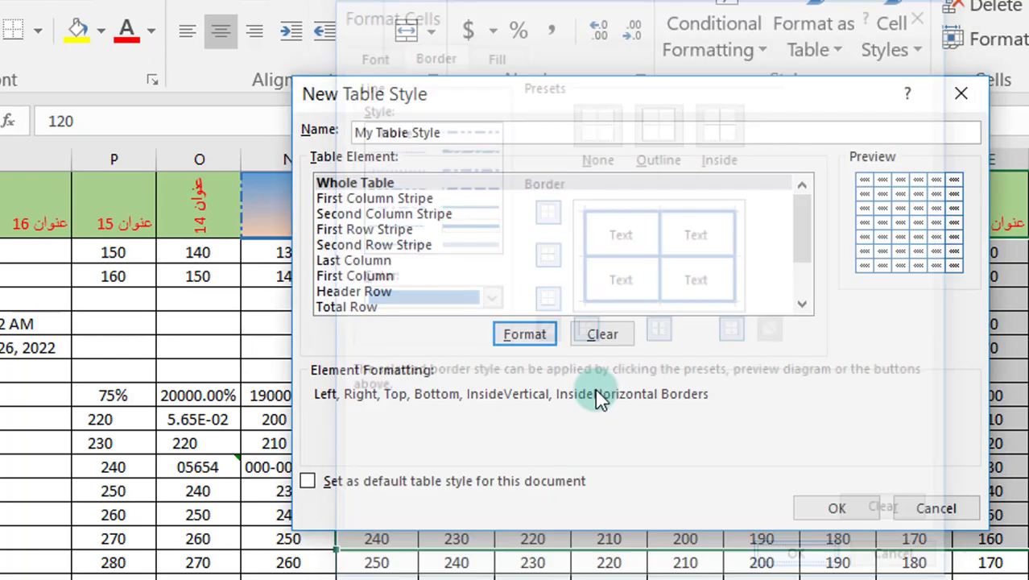
Look through the column stripe and row stripe elements of the new table style.
{"action": "left_click", "coordinate": [363, 203]}
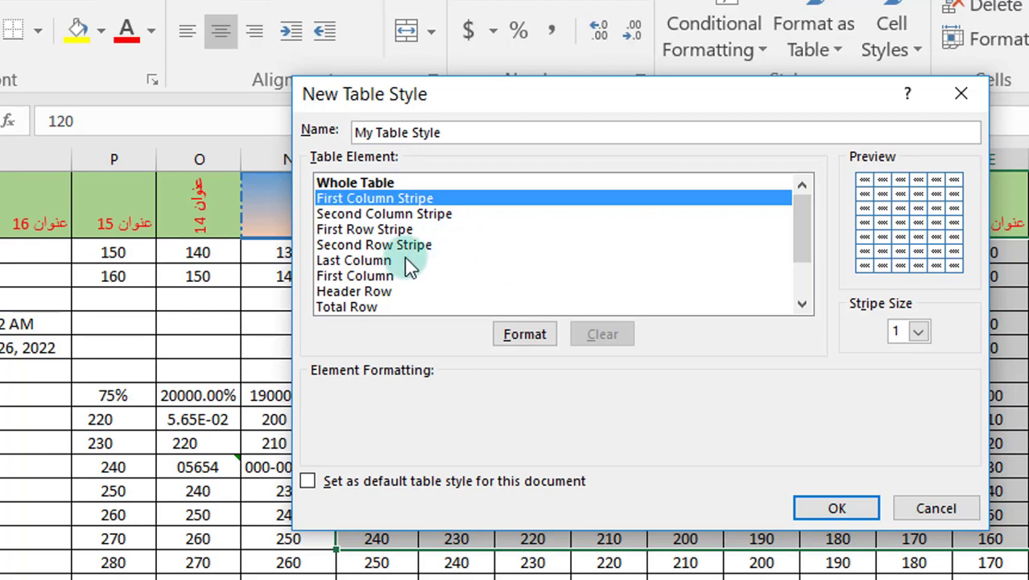
{"action": "left_click", "coordinate": [365, 213]}
{"action": "left_click", "coordinate": [363, 203]}
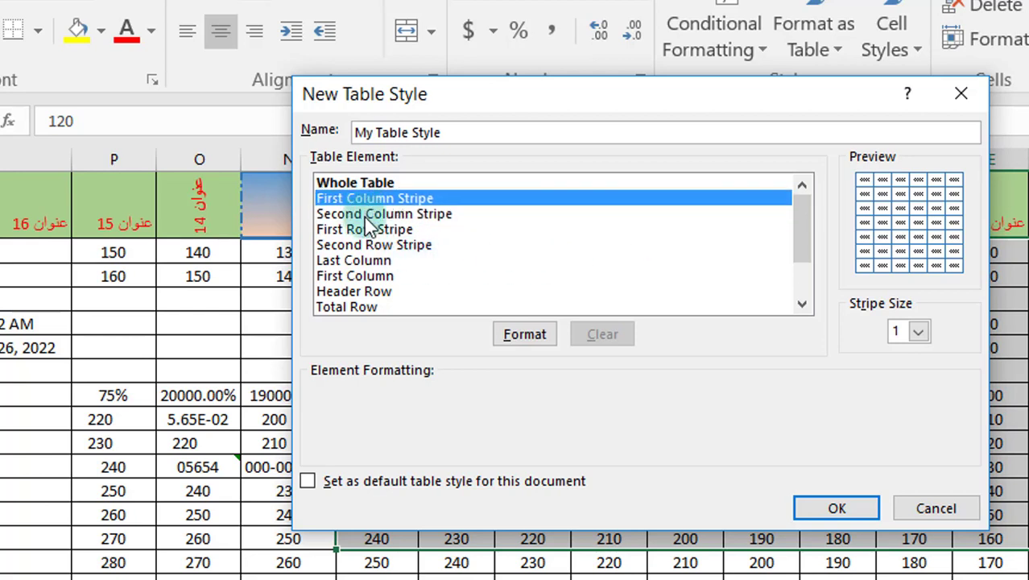
{"action": "left_click", "coordinate": [368, 215]}
{"action": "left_click", "coordinate": [365, 230]}
{"action": "left_click", "coordinate": [367, 199]}
Give the First Header Cell element of the new table style green dash-dot outline and inside borders, and save the table style.
{"action": "scroll", "coordinate": [366, 274], "scroll_direction": "down", "scroll_amount": 2}
{"action": "left_click", "coordinate": [367, 268]}
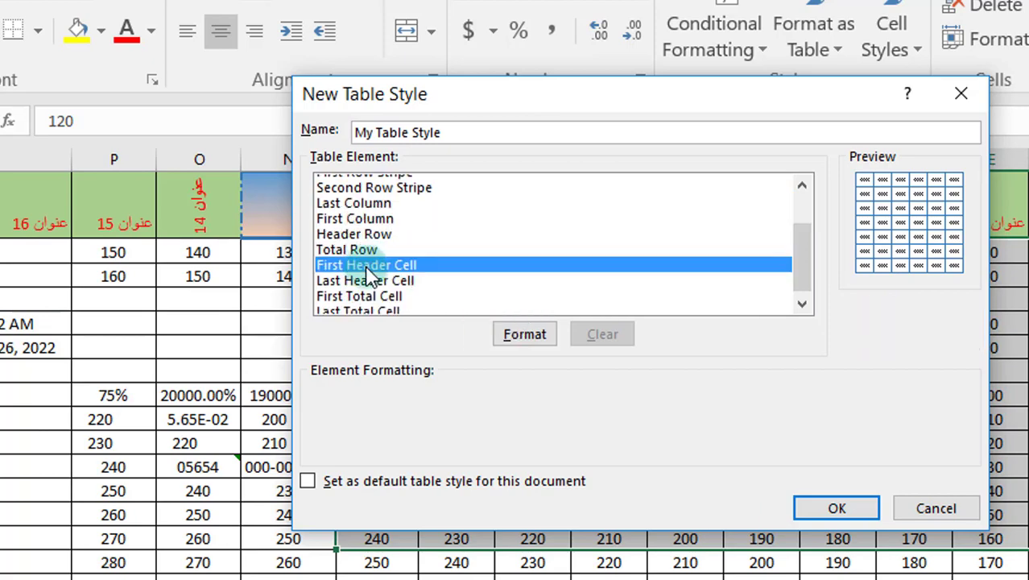
{"action": "left_click", "coordinate": [526, 334]}
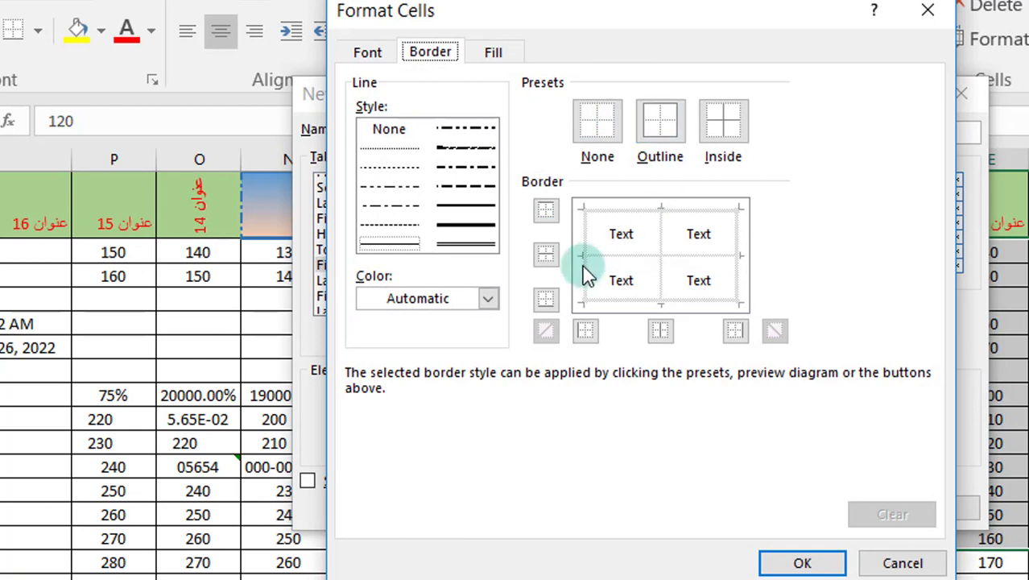
{"action": "left_click", "coordinate": [481, 298]}
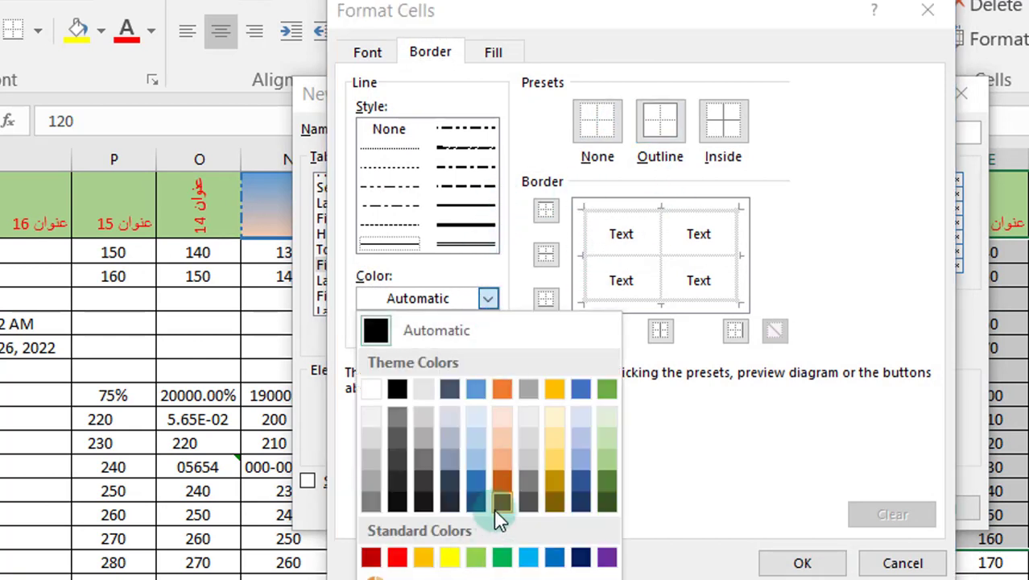
{"action": "left_click", "coordinate": [607, 480]}
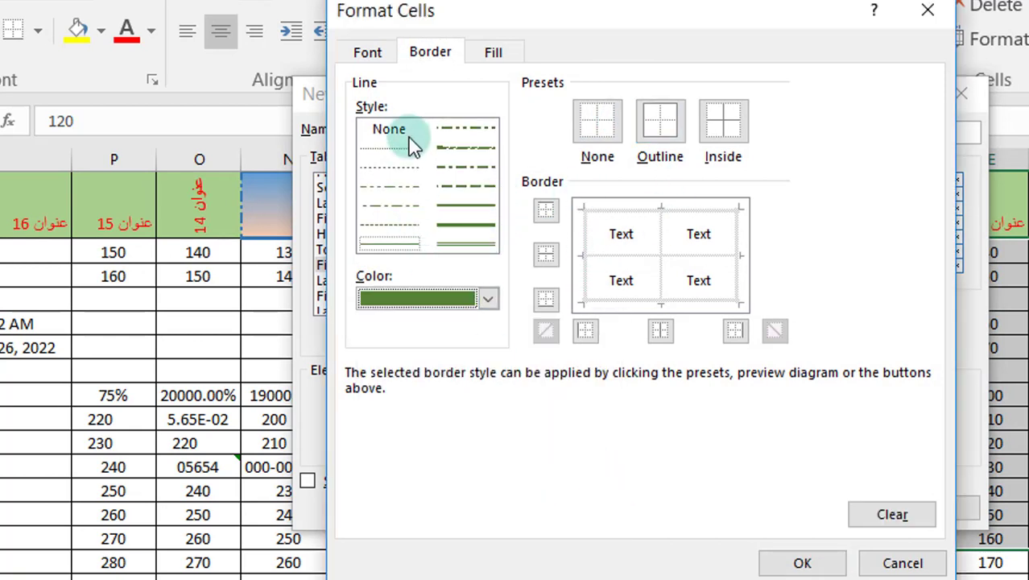
{"action": "left_click", "coordinate": [489, 172]}
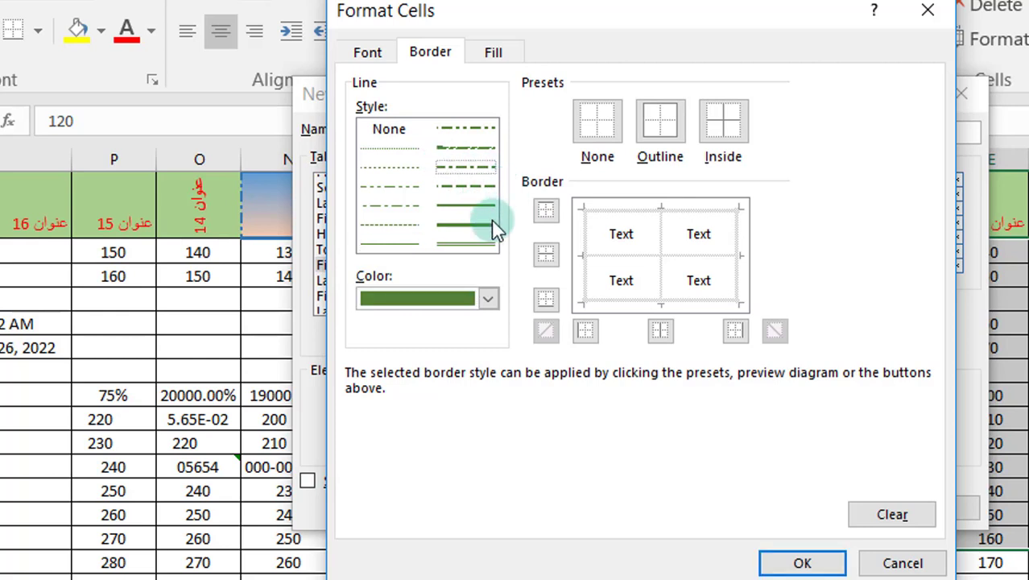
{"action": "left_click", "coordinate": [616, 212]}
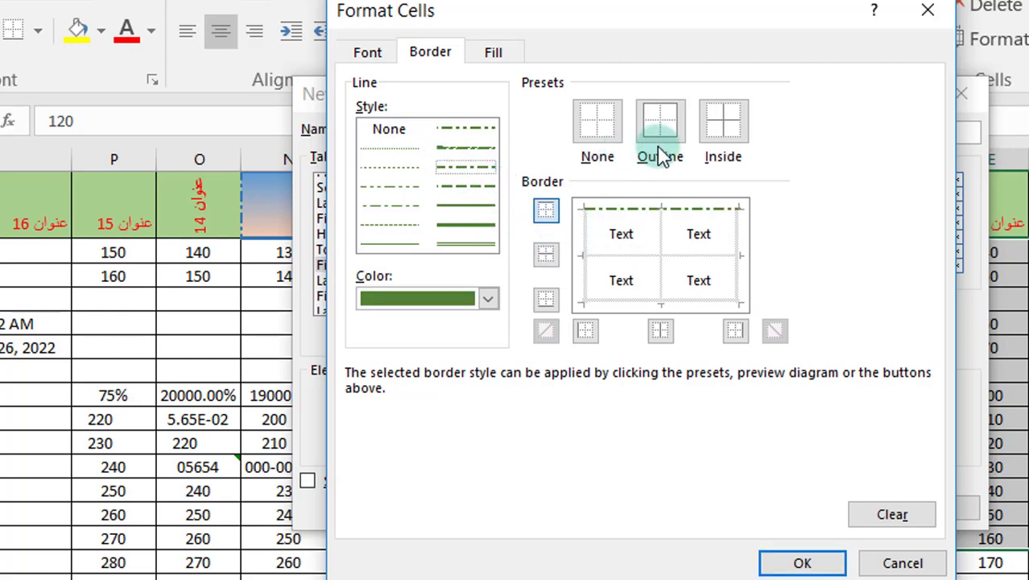
{"action": "left_click", "coordinate": [719, 126]}
{"action": "left_click", "coordinate": [682, 136]}
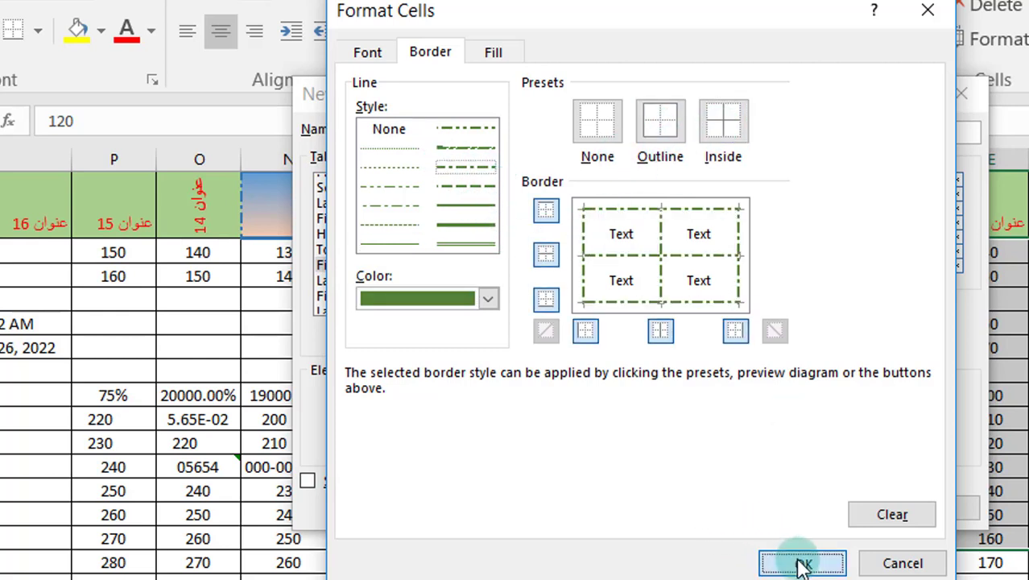
{"action": "left_click", "coordinate": [799, 563]}
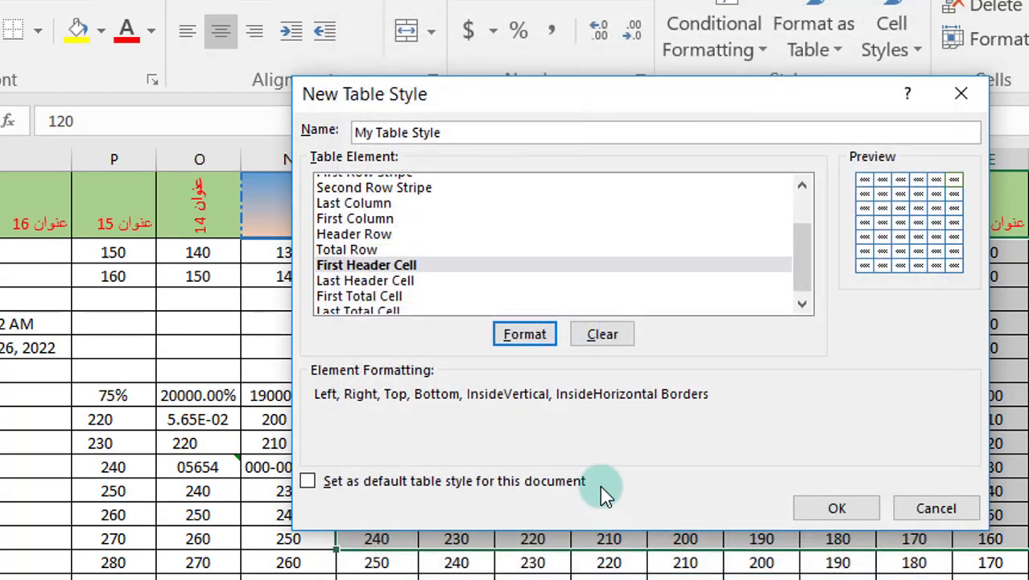
{"action": "left_click", "coordinate": [837, 509]}
Format the range including the title row, from column M down to row 13, as a table with the custom style, and undo it.
{"action": "left_click", "coordinate": [407, 343]}
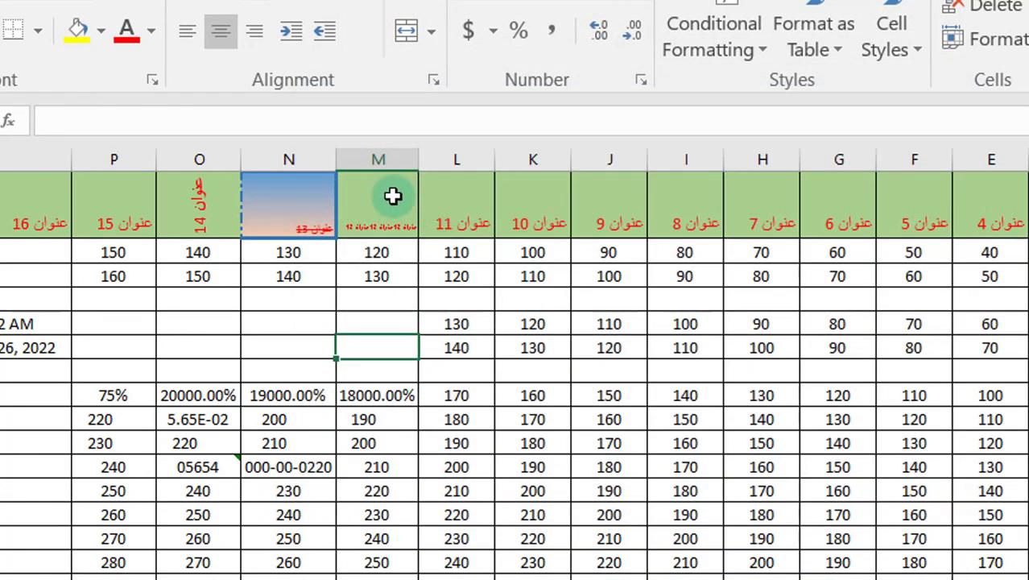
{"action": "left_click_drag", "start_coordinate": [392, 196], "coordinate": [1016, 523]}
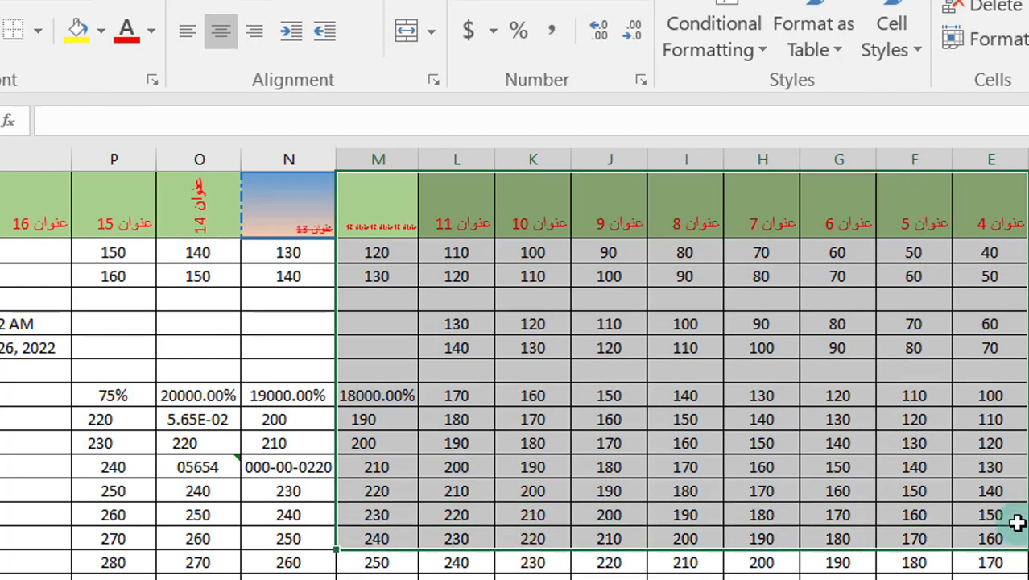
{"action": "left_click", "coordinate": [988, 218]}
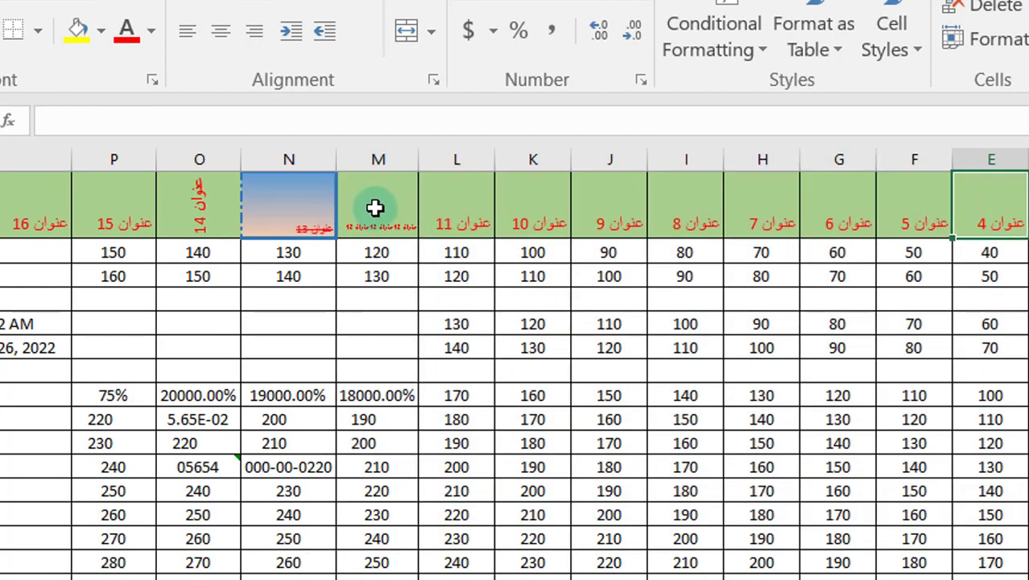
{"action": "left_click_drag", "start_coordinate": [374, 207], "coordinate": [1018, 522]}
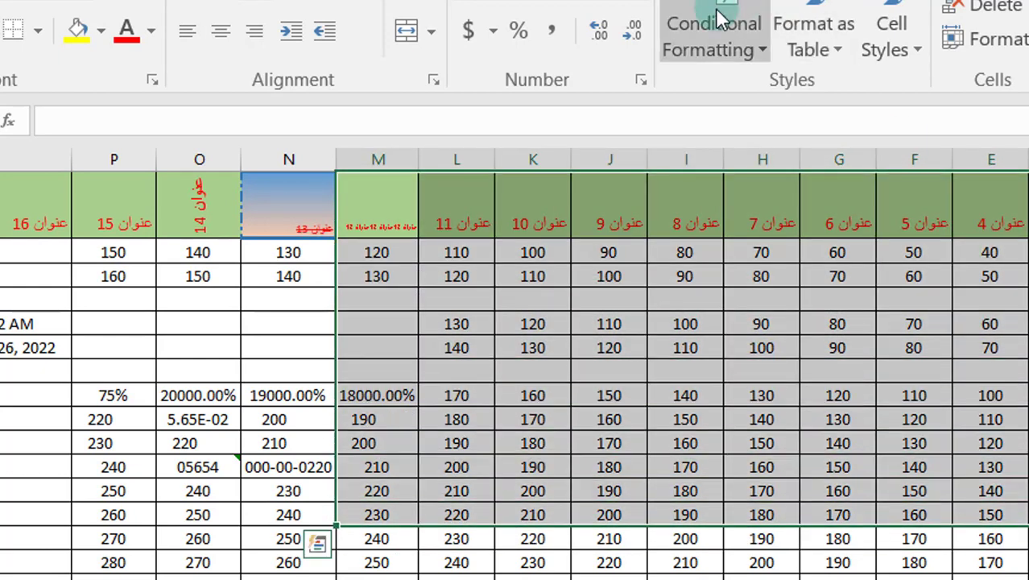
{"action": "left_click", "coordinate": [837, 50]}
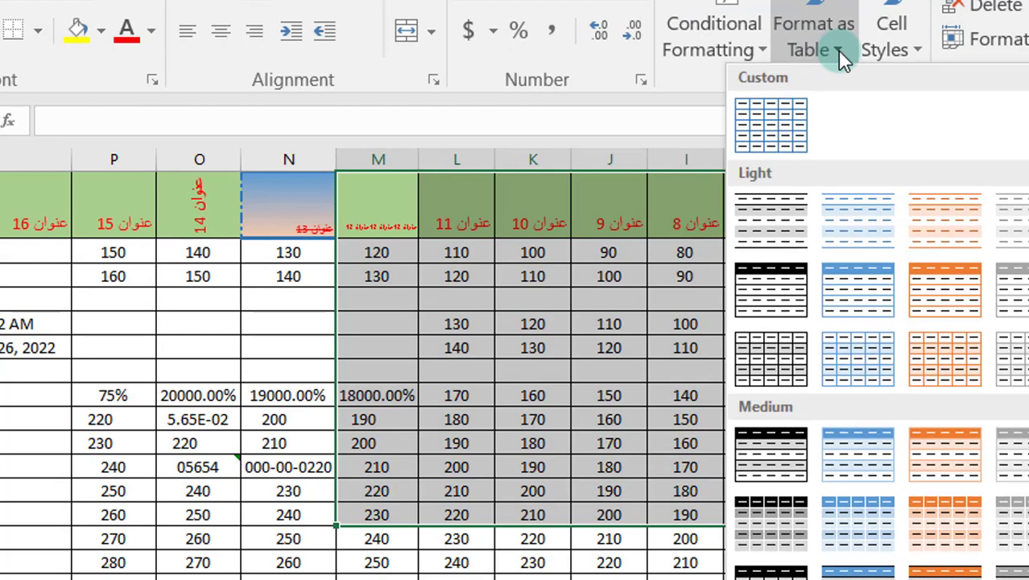
{"action": "left_click", "coordinate": [747, 112]}
{"action": "left_click", "coordinate": [616, 354]}
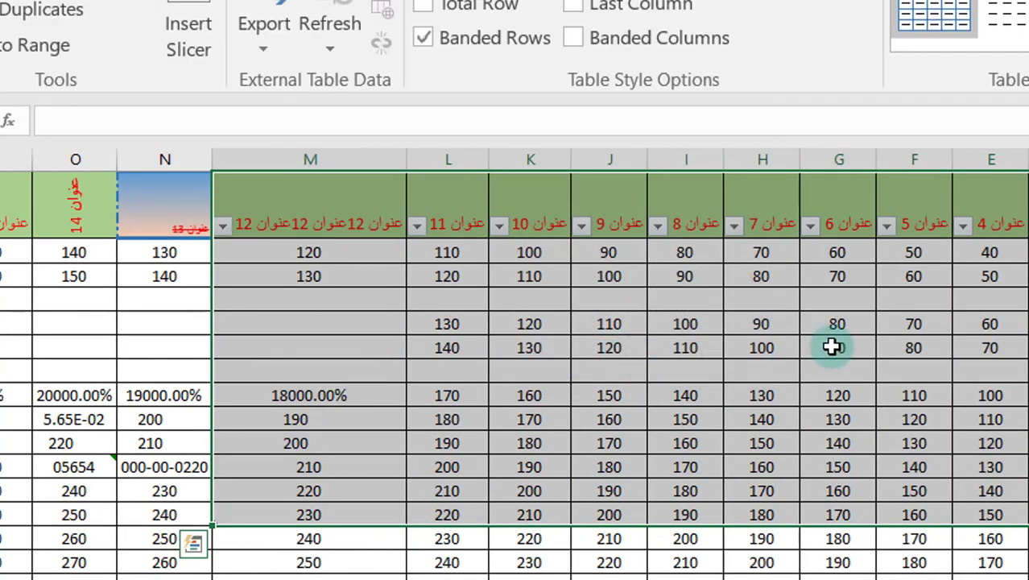
{"action": "left_click", "coordinate": [604, 373]}
{"action": "left_click", "coordinate": [336, 296]}
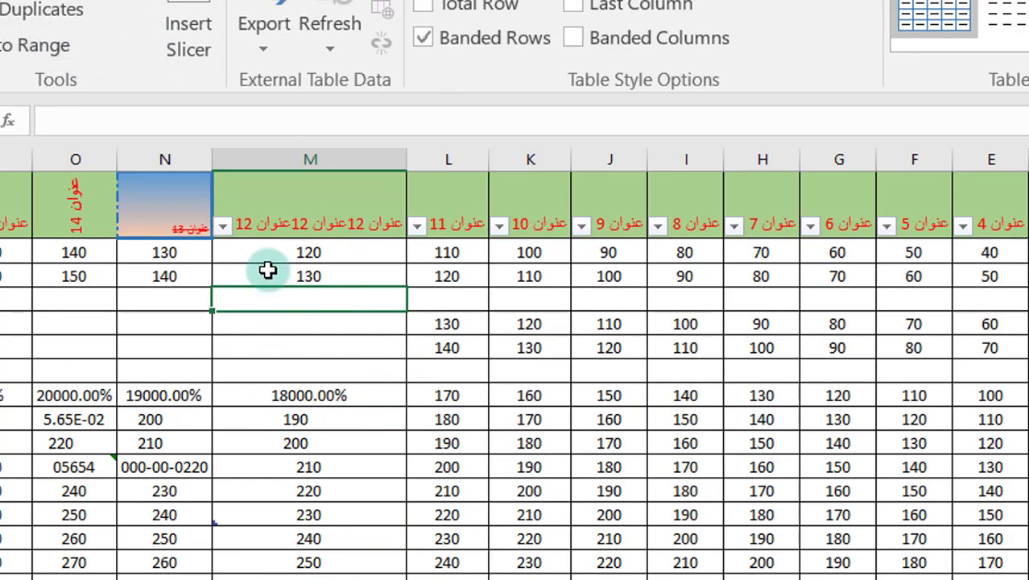
{"action": "key", "text": "ctrl+z"}
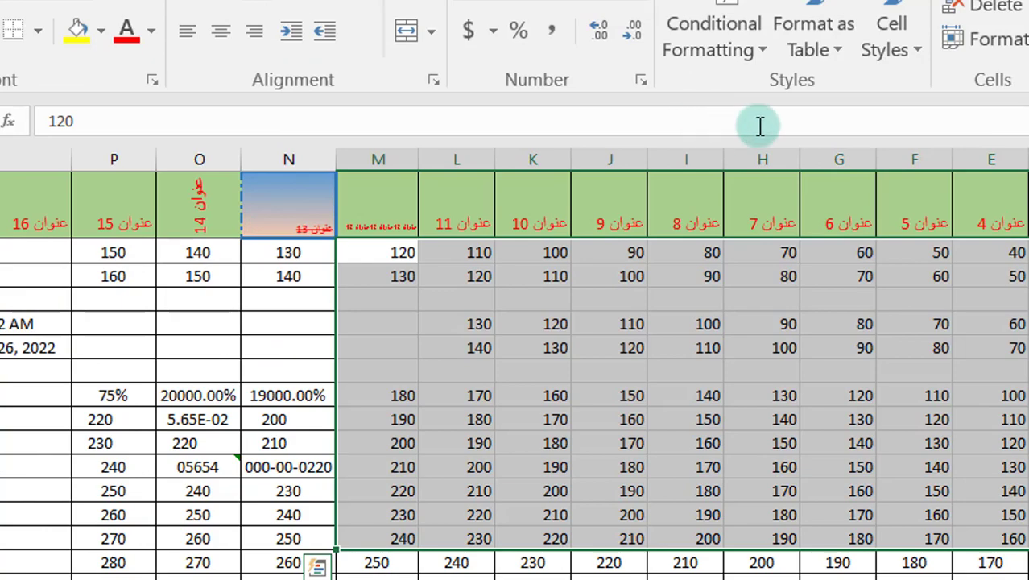
Format the range C2:M14 as a table with the custom style, without existing headers, check its borders, and undo it.
{"action": "left_click", "coordinate": [832, 49]}
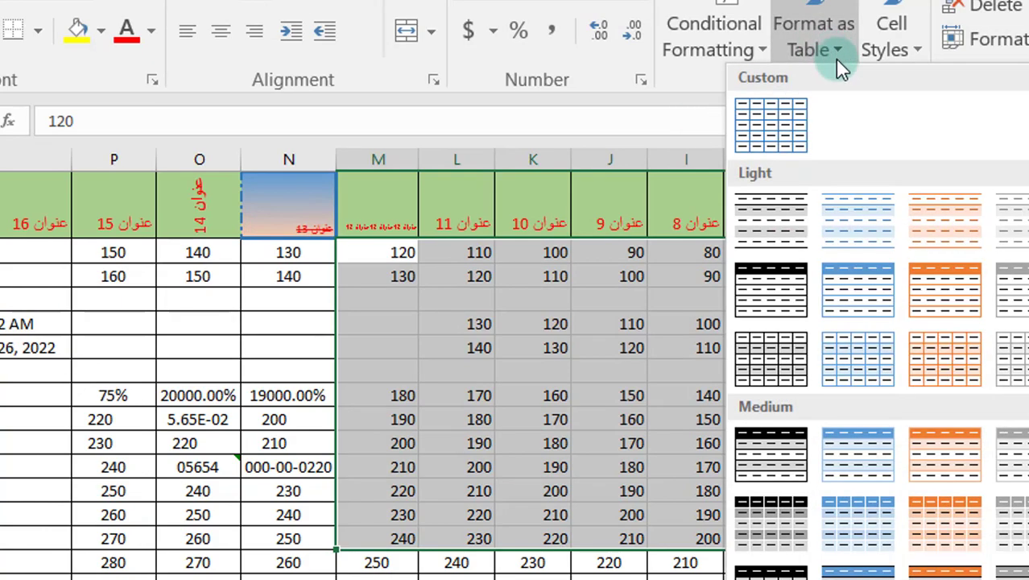
{"action": "left_click", "coordinate": [769, 121]}
{"action": "left_click", "coordinate": [625, 355]}
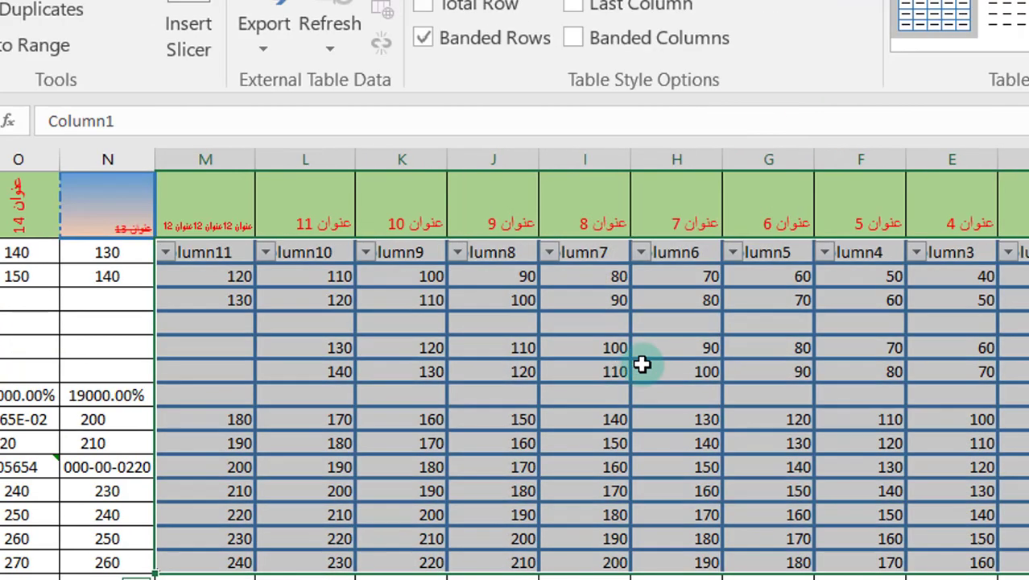
{"action": "left_click", "coordinate": [679, 470]}
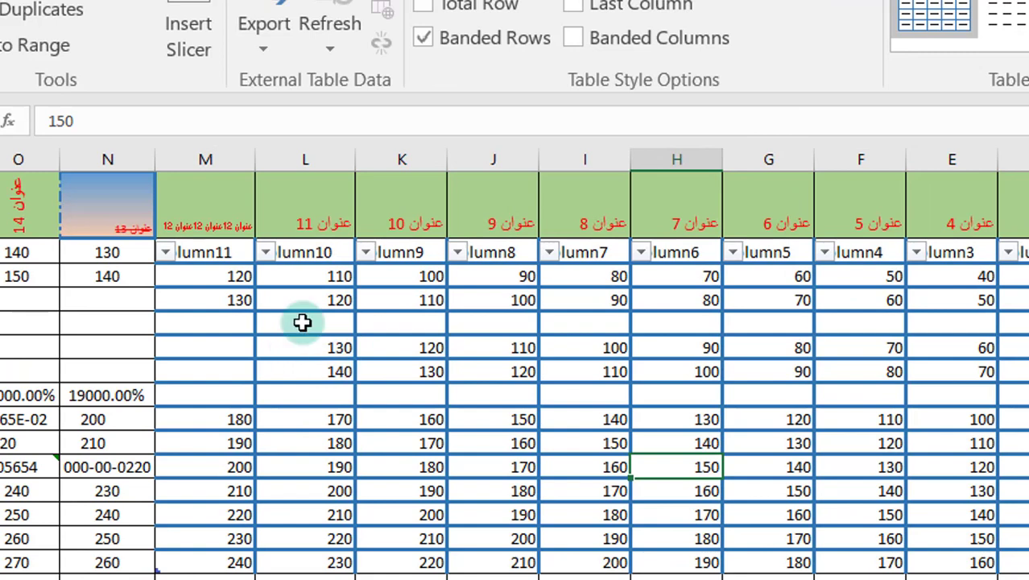
{"action": "left_click", "coordinate": [386, 313]}
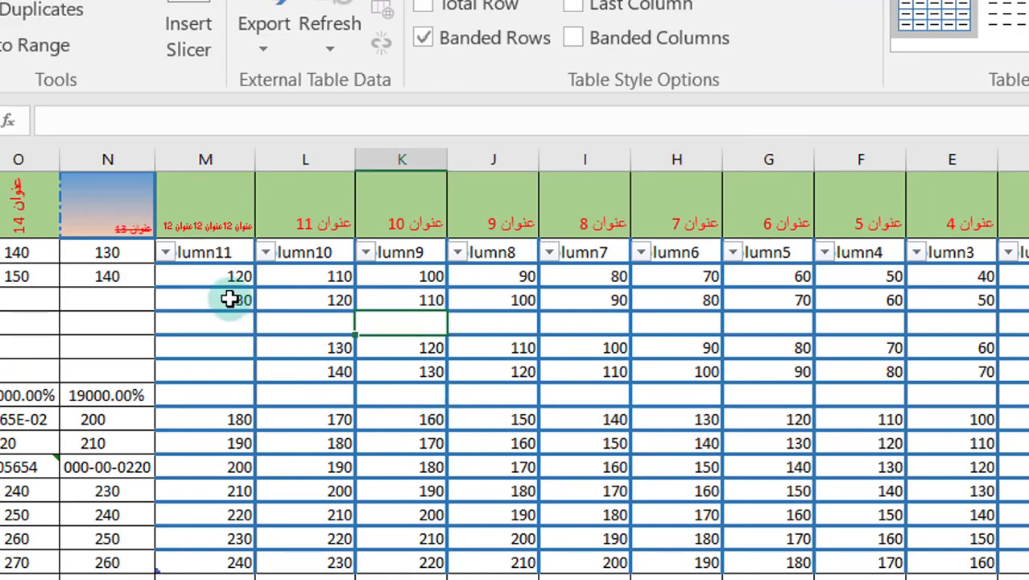
{"action": "left_click", "coordinate": [310, 293]}
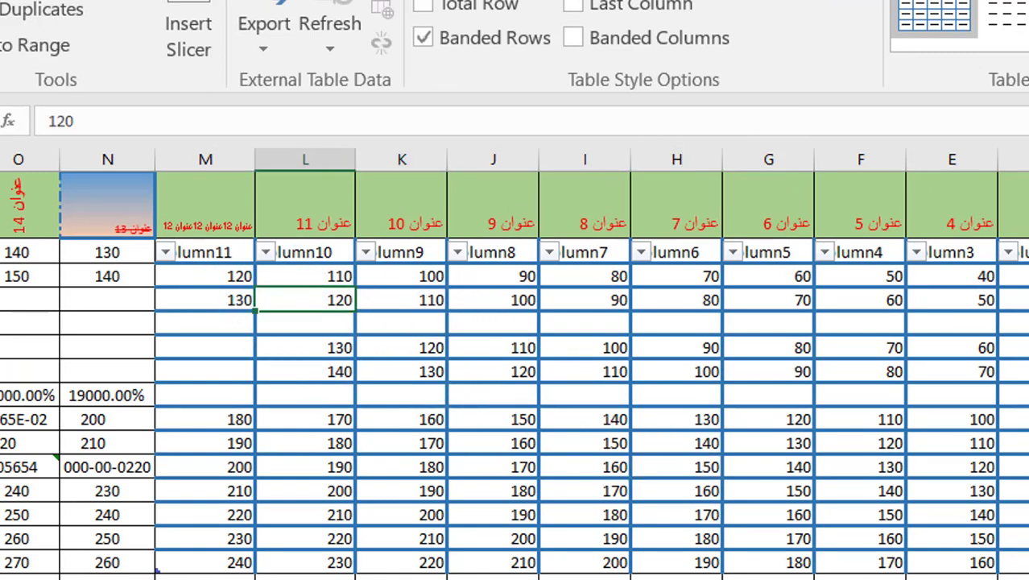
{"action": "left_click", "coordinate": [826, 44]}
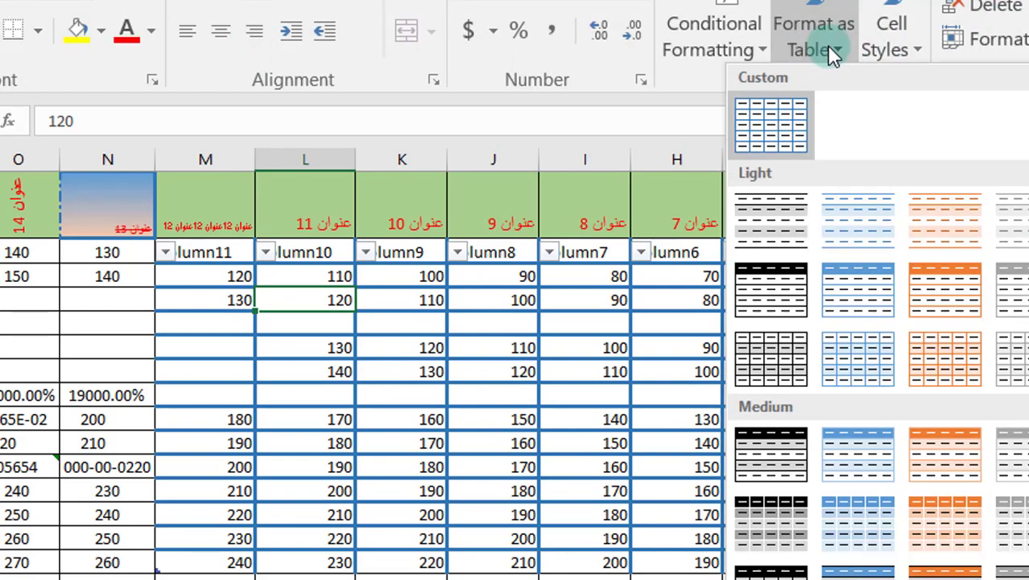
{"action": "left_click", "coordinate": [557, 366]}
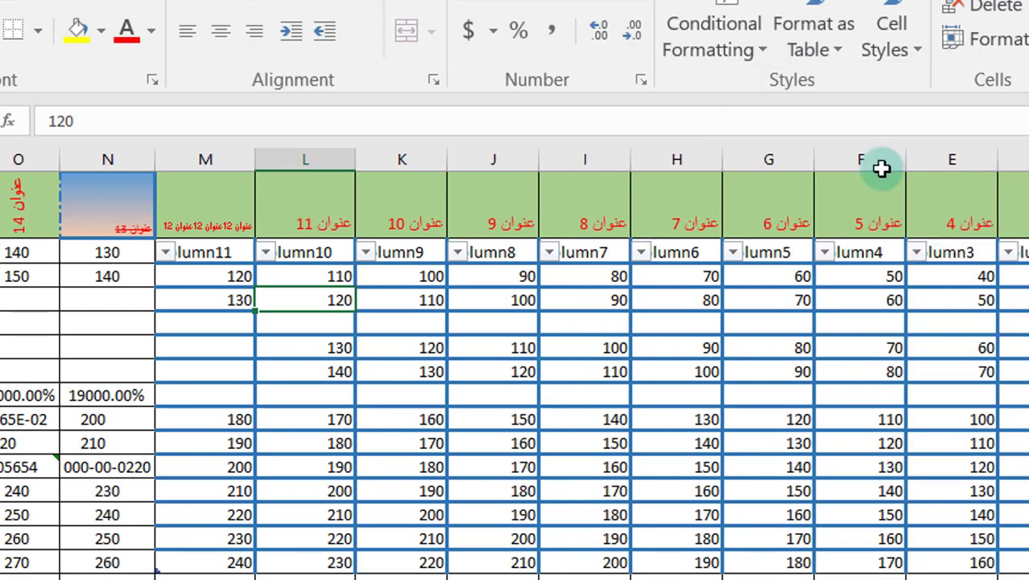
{"action": "key", "text": "ctrl+z"}
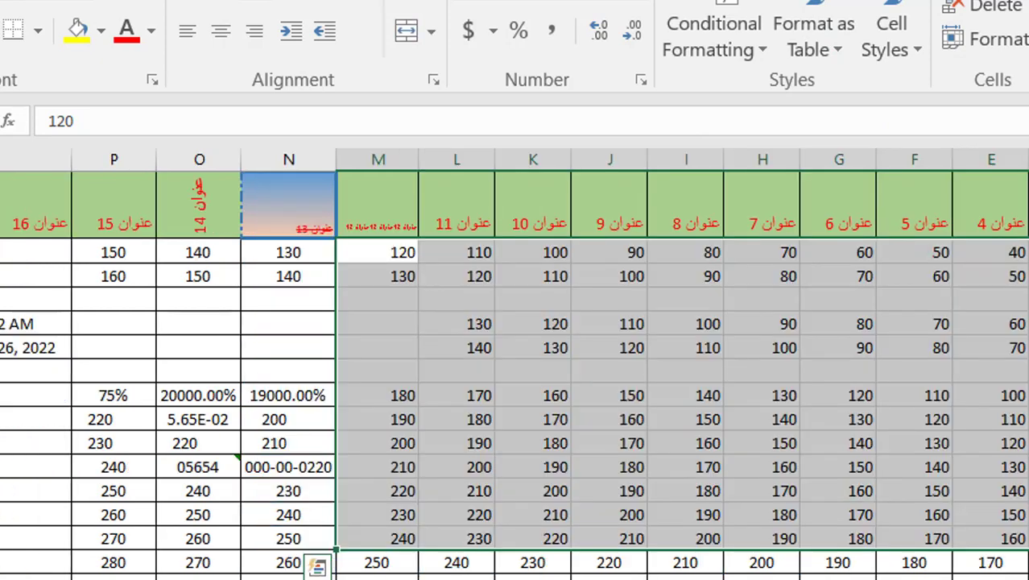
{"action": "key", "text": "ctrl+z"}
Apply the 60% - Accent5 cell style to the range M7:O10.
{"action": "left_click", "coordinate": [609, 515]}
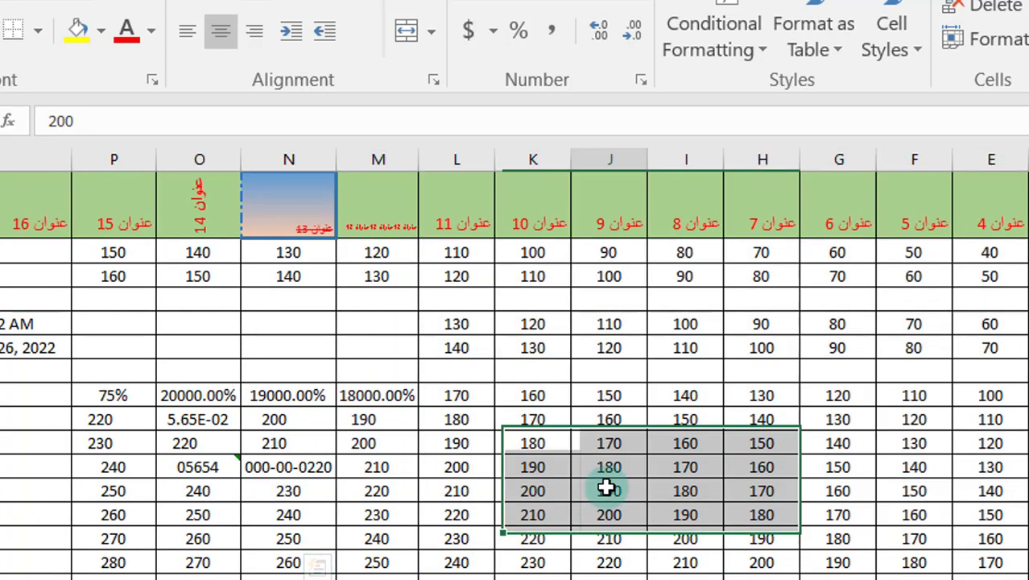
{"action": "left_click", "coordinate": [917, 52]}
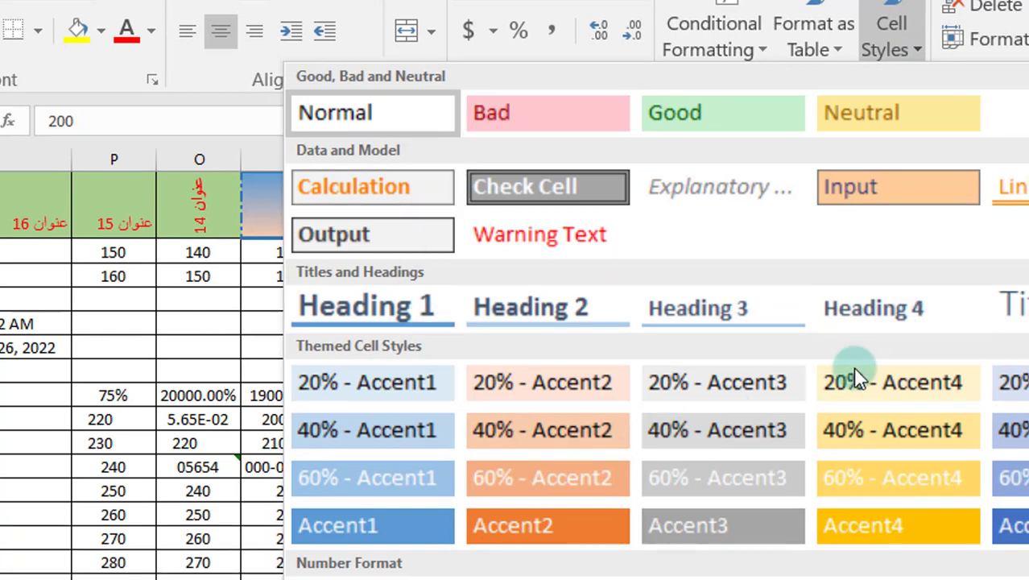
{"action": "left_click", "coordinate": [207, 392]}
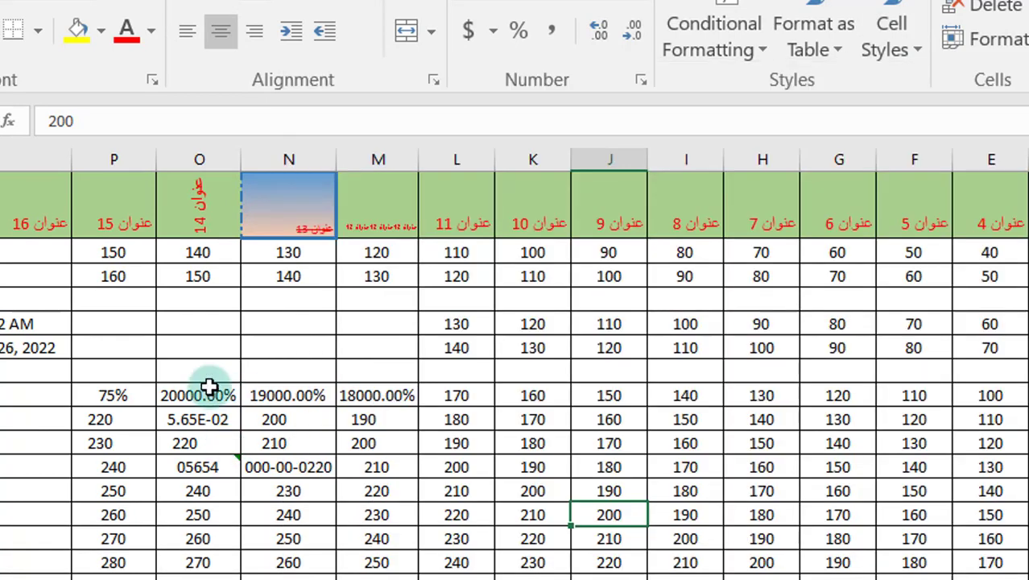
{"action": "left_click_drag", "start_coordinate": [207, 378], "coordinate": [389, 455]}
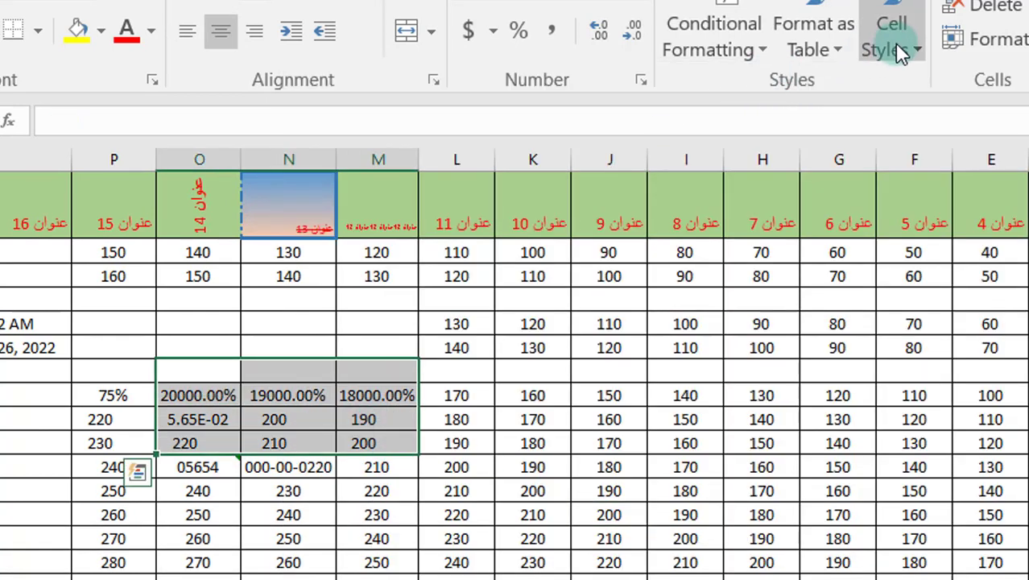
{"action": "left_click", "coordinate": [904, 45]}
{"action": "left_click", "coordinate": [1016, 471]}
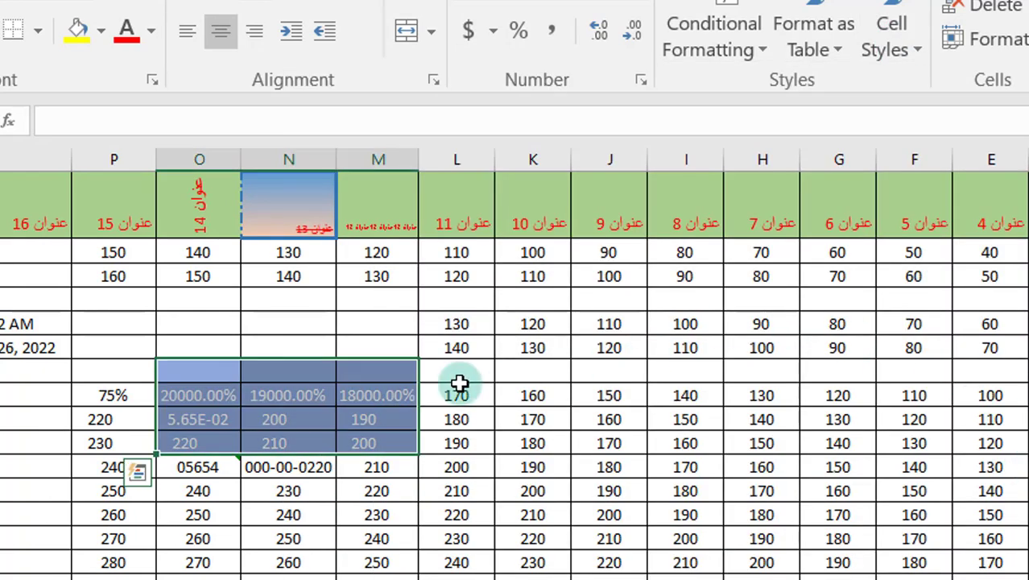
Change the cell style of the range M7:O10 to 20% - Accent5.
{"action": "left_click", "coordinate": [913, 63]}
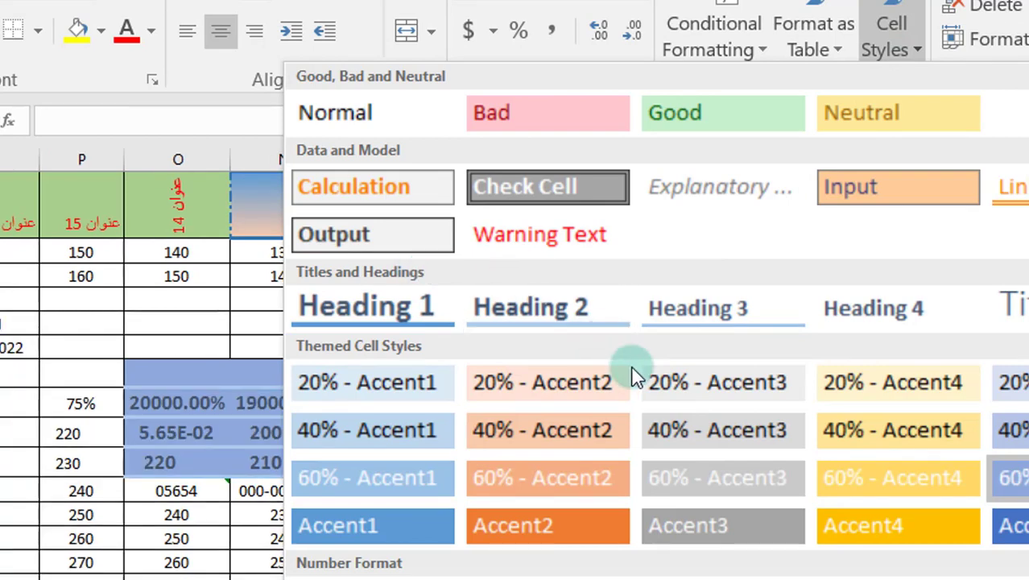
{"action": "key", "text": "Escape"}
{"action": "left_click", "coordinate": [328, 498]}
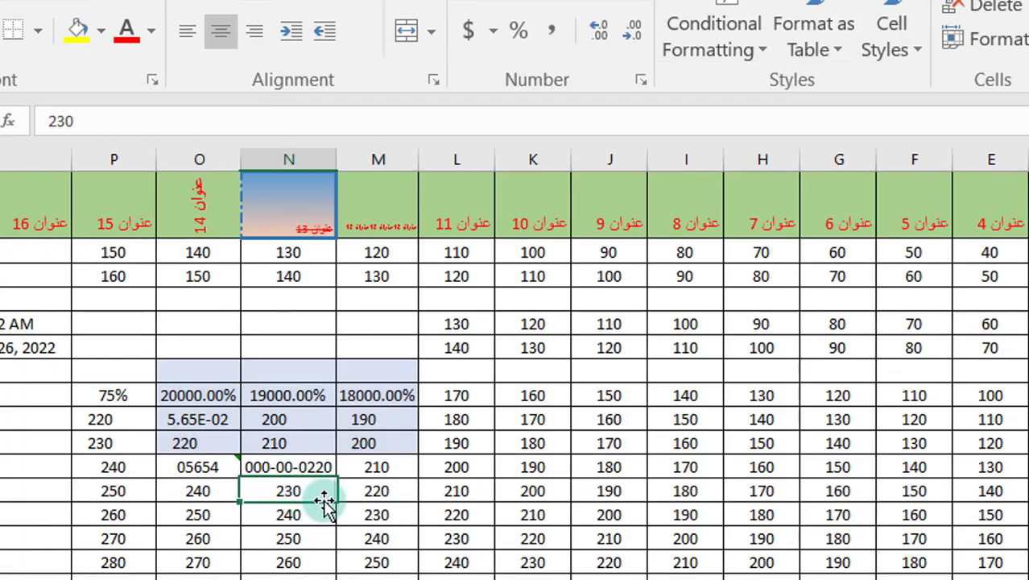
Start a new cell style named "My Cell Style 1".
{"action": "left_click", "coordinate": [211, 370]}
{"action": "left_click_drag", "start_coordinate": [211, 370], "coordinate": [370, 436]}
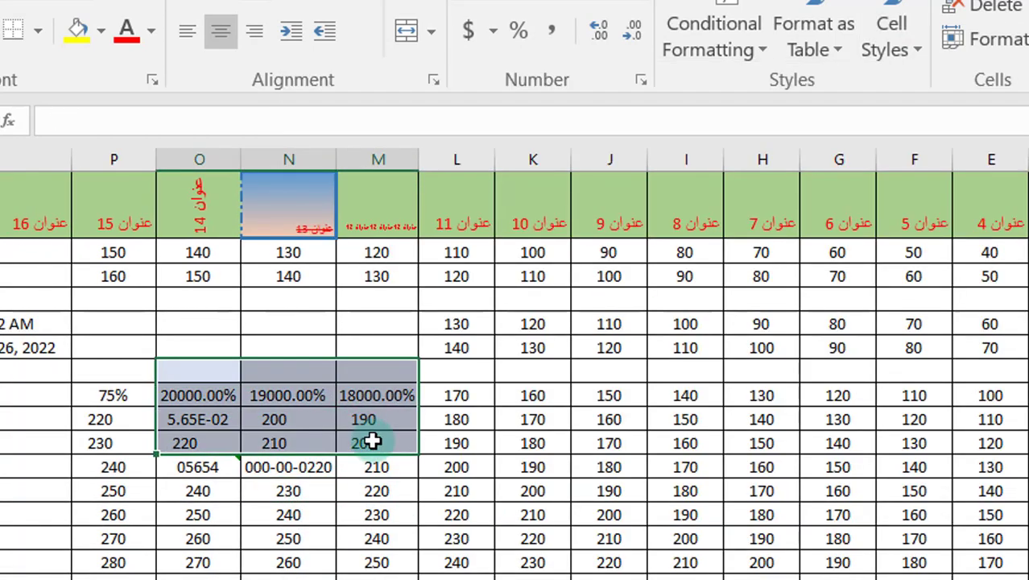
{"action": "left_click", "coordinate": [912, 47]}
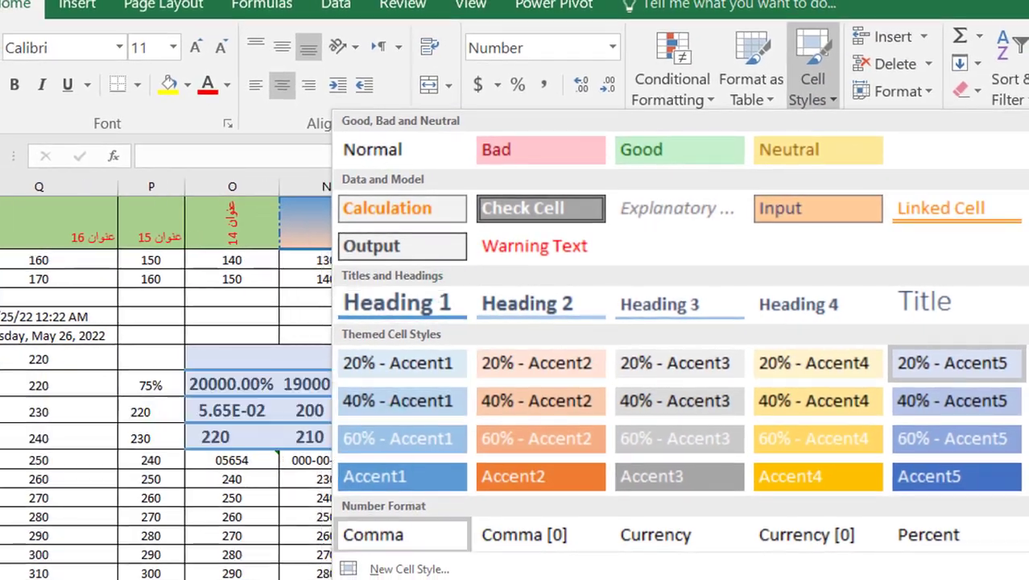
{"action": "left_click", "coordinate": [350, 556]}
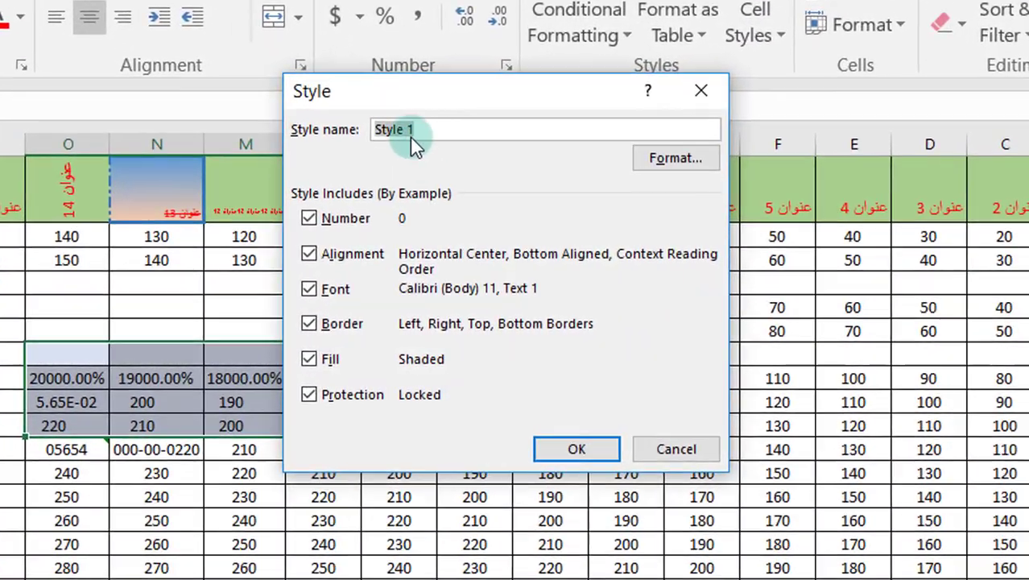
{"action": "left_click", "coordinate": [415, 129]}
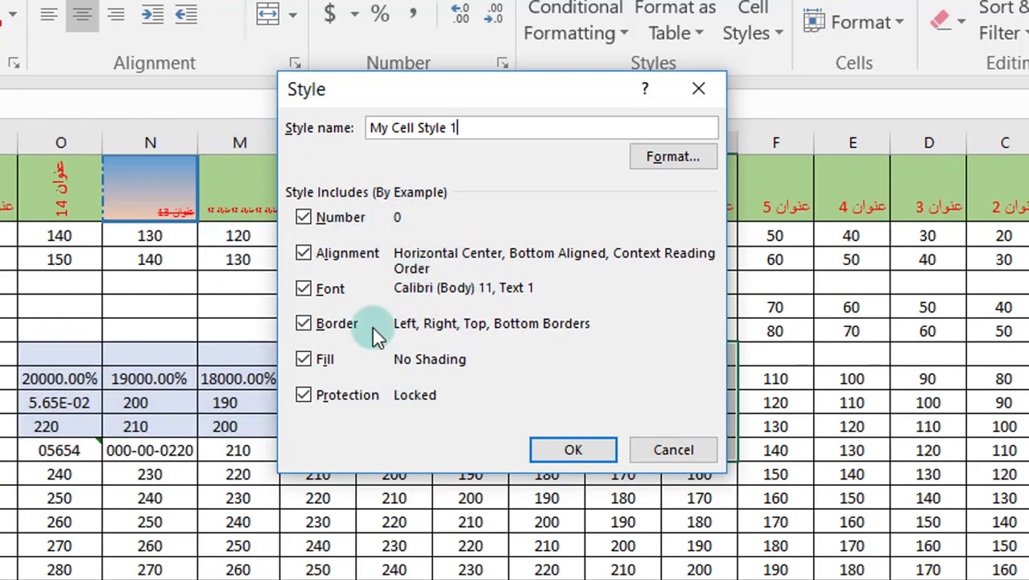
Center the new cell style's text vertically and turn on text wrapping.
{"action": "left_click", "coordinate": [660, 160]}
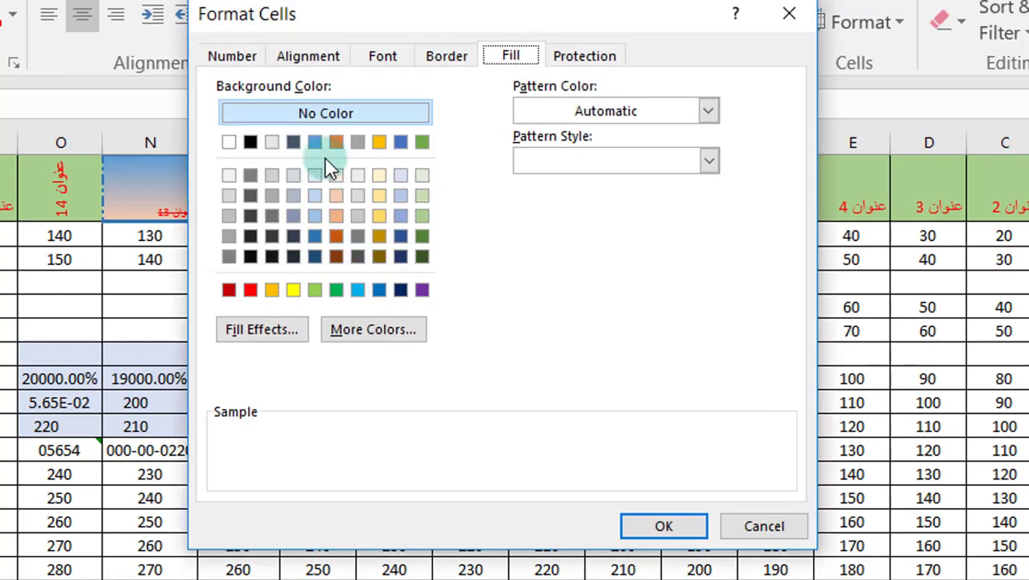
{"action": "left_click", "coordinate": [300, 60]}
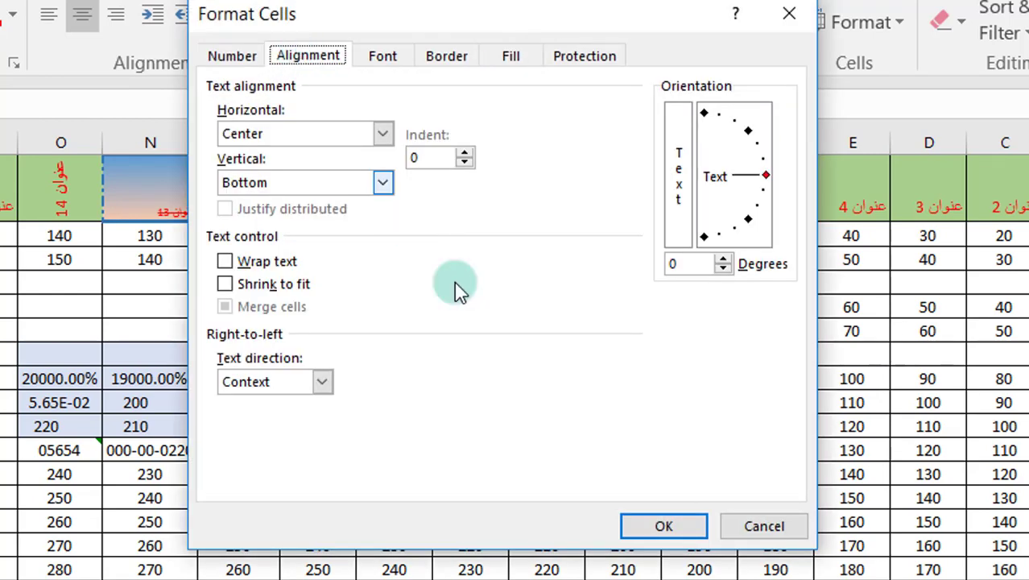
{"action": "left_click", "coordinate": [376, 180]}
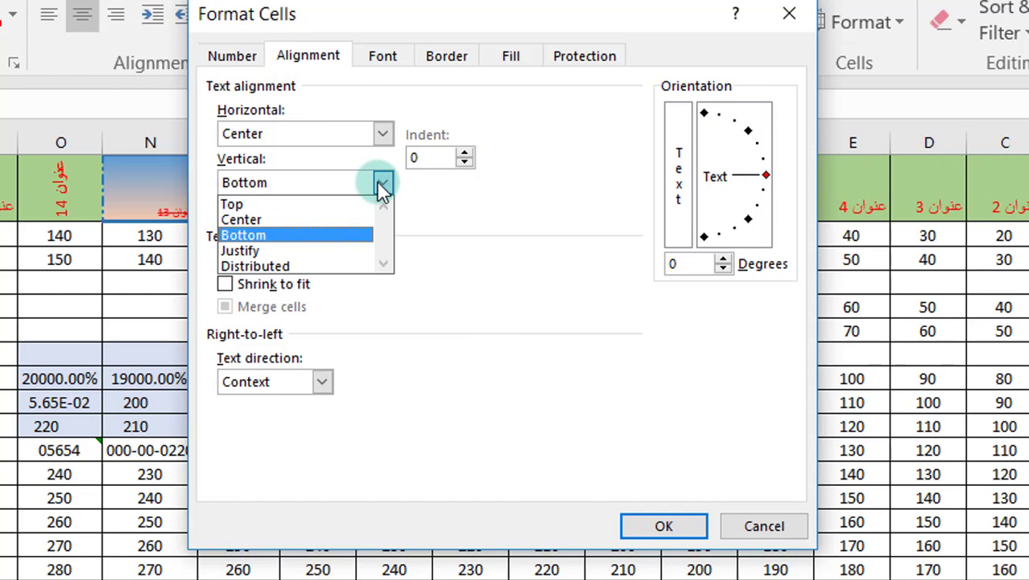
{"action": "left_click", "coordinate": [281, 215]}
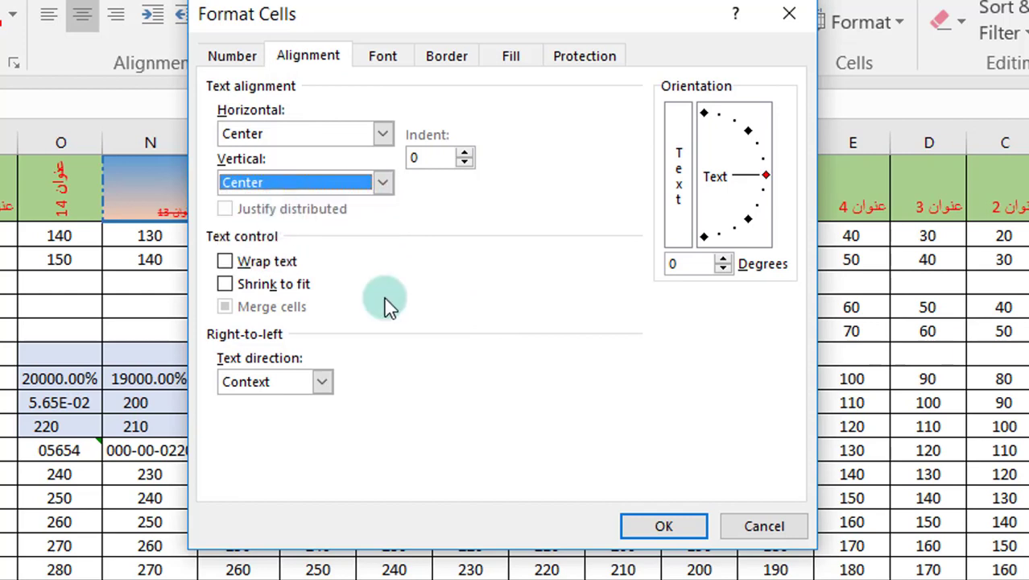
{"action": "left_click", "coordinate": [225, 260]}
Show the style's negative numbers in red parentheses and set its font to Calibri Light (Headings), size 14.
{"action": "left_click", "coordinate": [231, 58]}
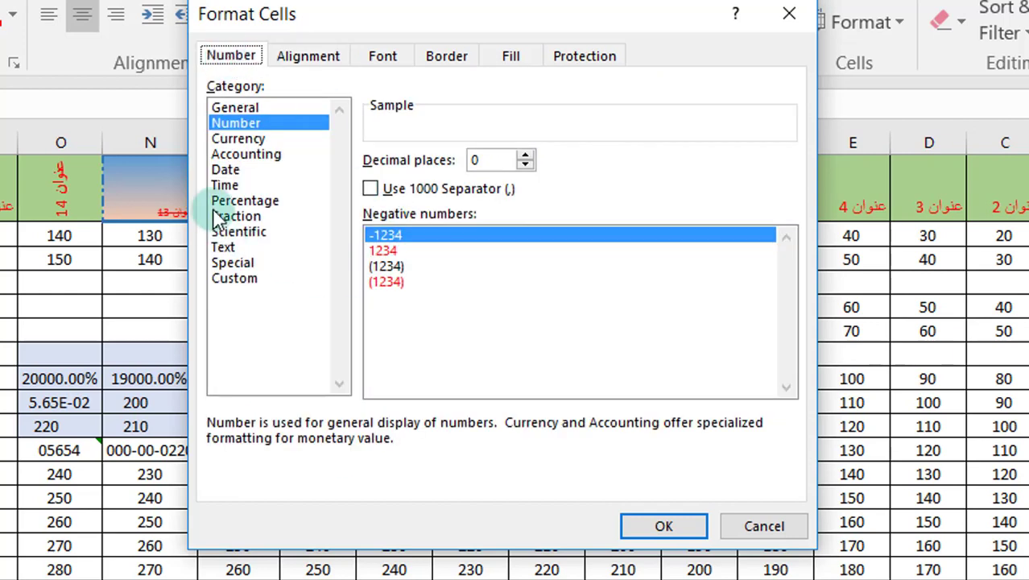
{"action": "left_click", "coordinate": [378, 266]}
{"action": "left_click", "coordinate": [402, 283]}
{"action": "left_click", "coordinate": [402, 68]}
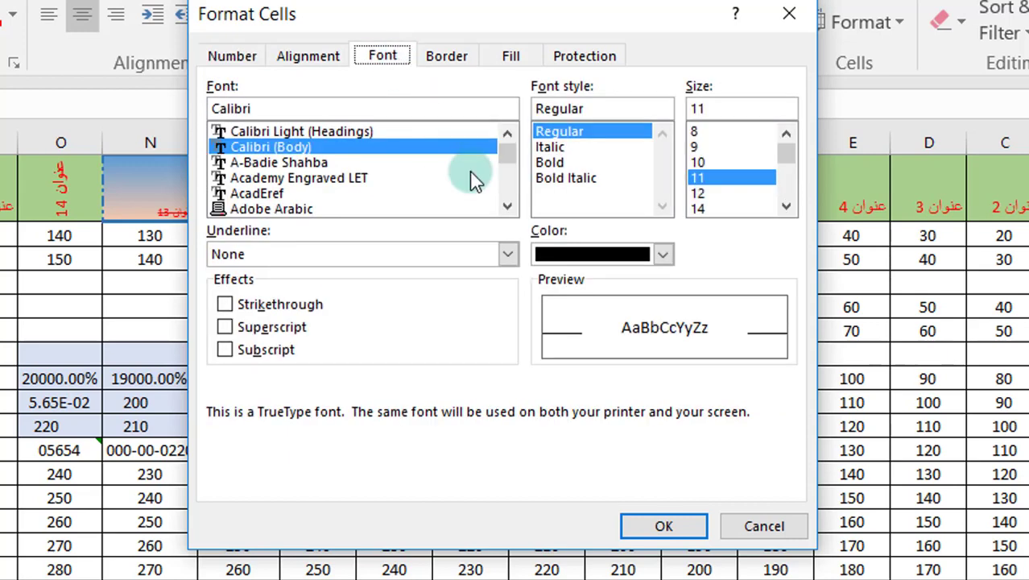
{"action": "left_click", "coordinate": [270, 132]}
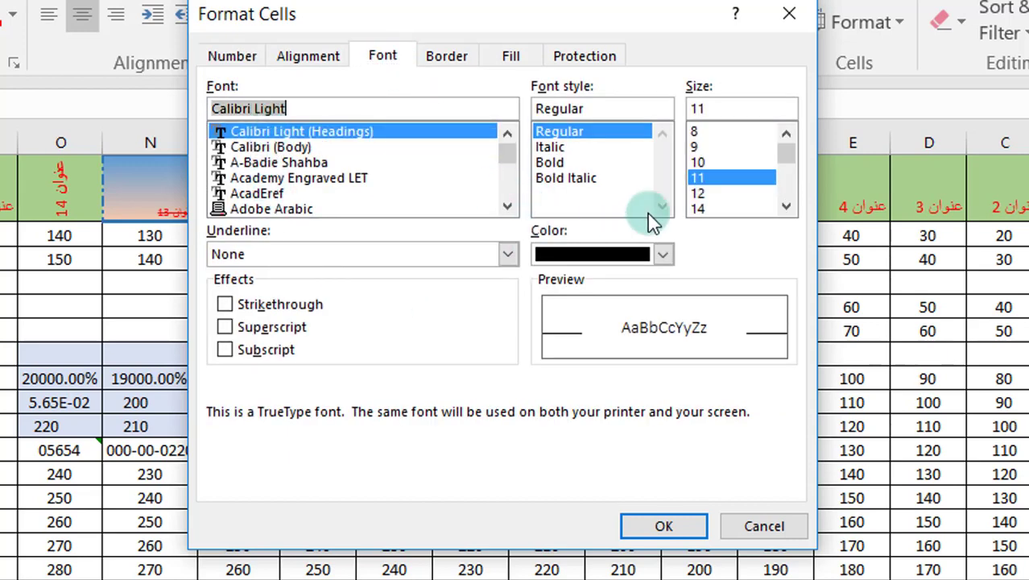
{"action": "left_click", "coordinate": [704, 209]}
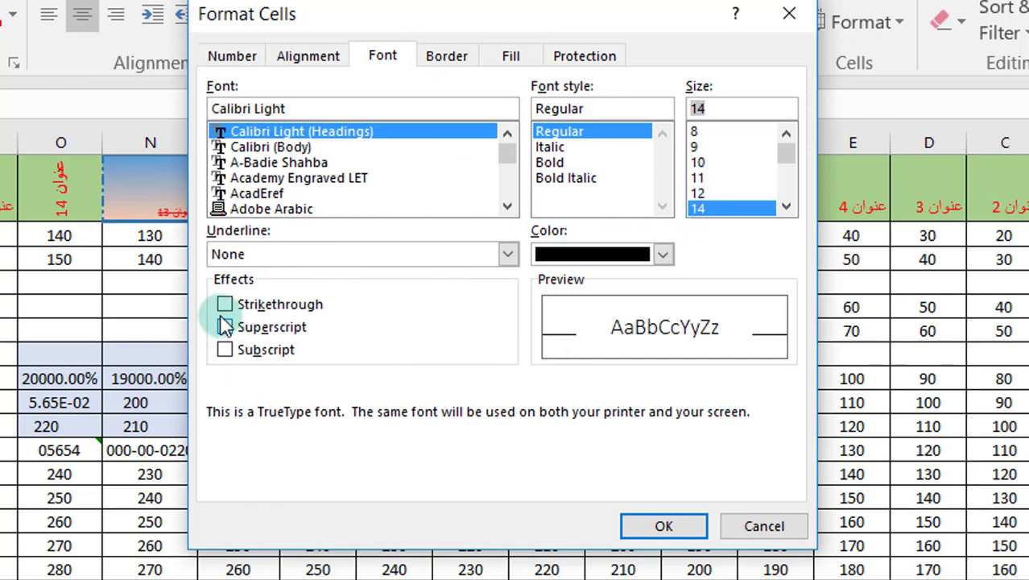
Give the cell style a blue, thick dashed outline border.
{"action": "left_click", "coordinate": [447, 58]}
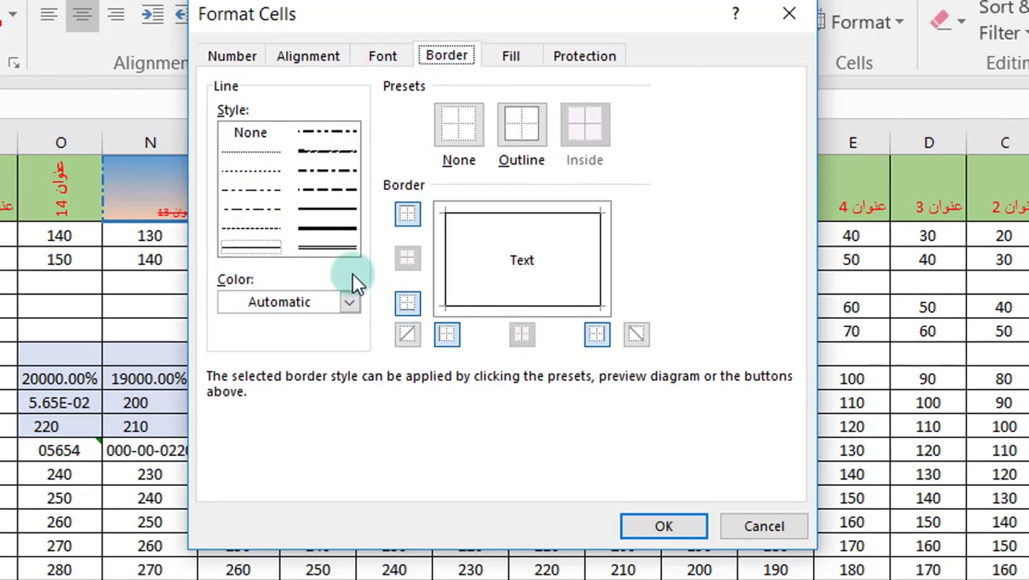
{"action": "left_click", "coordinate": [306, 210]}
{"action": "left_click", "coordinate": [321, 197]}
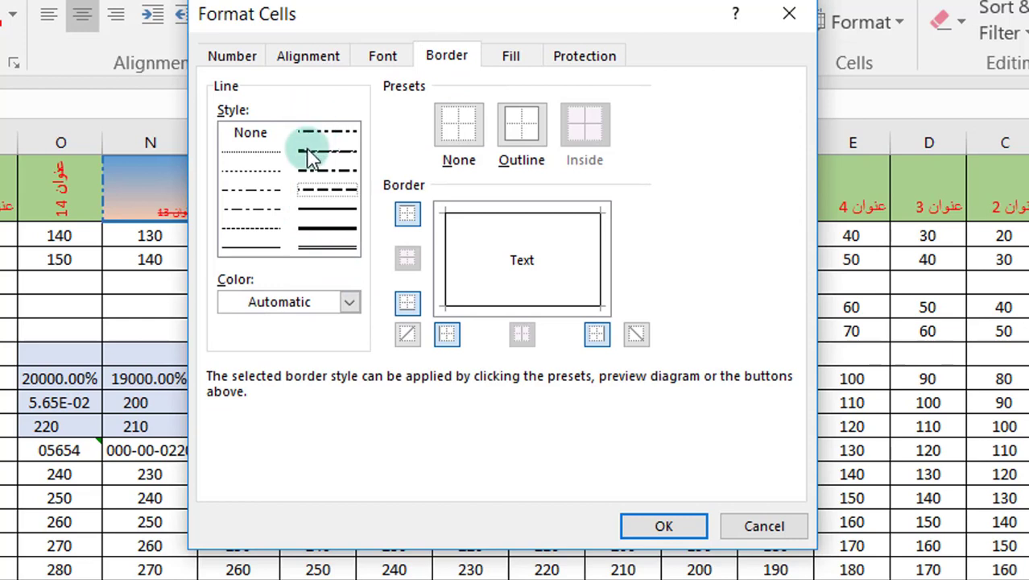
{"action": "left_click", "coordinate": [352, 301]}
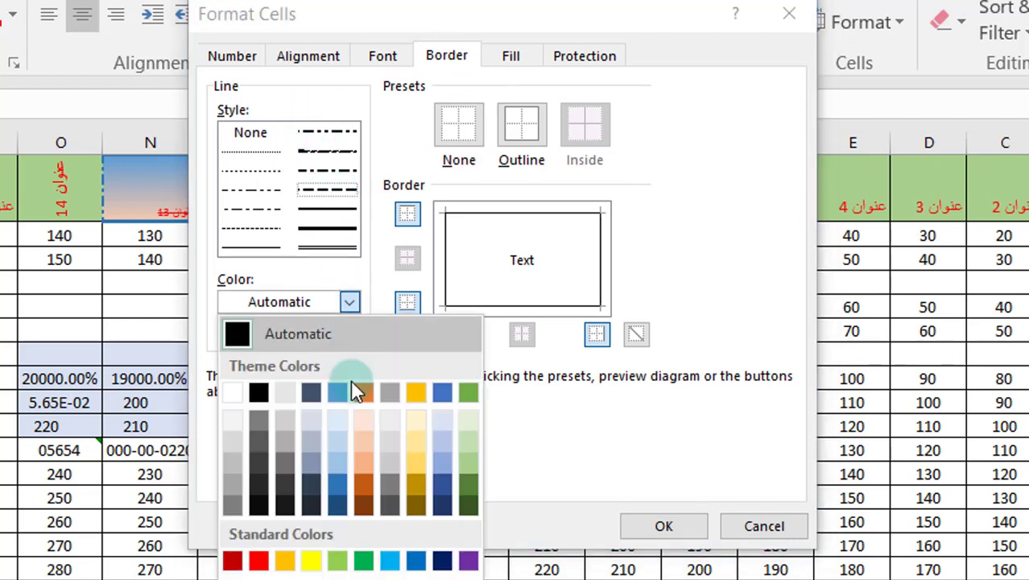
{"action": "left_click", "coordinate": [333, 485]}
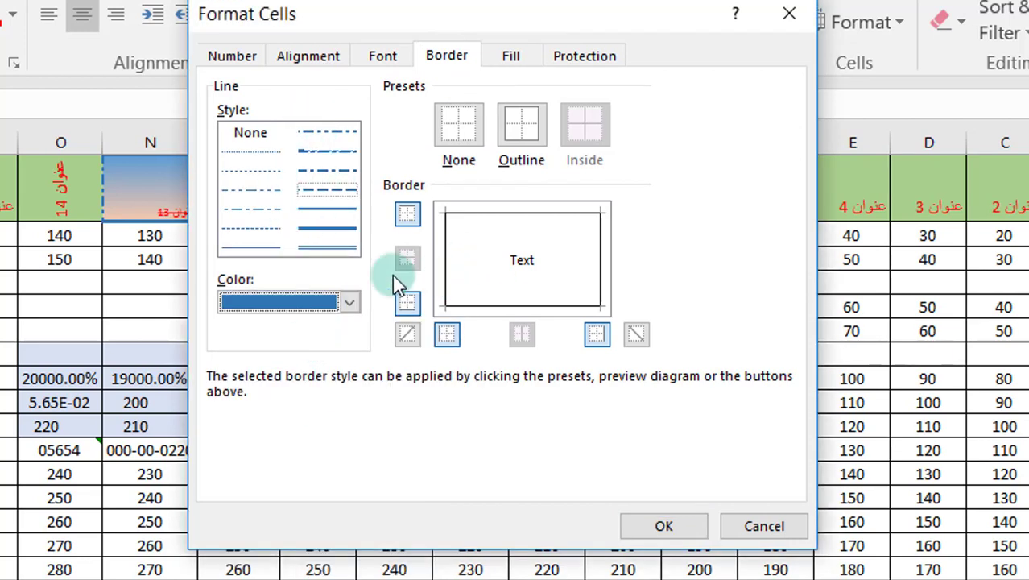
{"action": "left_click", "coordinate": [538, 133]}
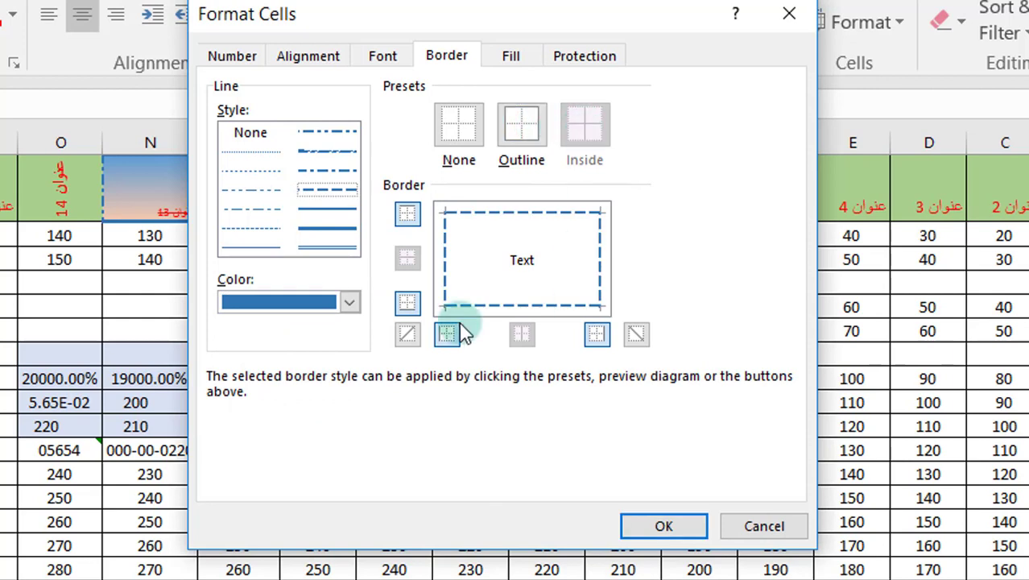
Try thin dash-dot diagonal borders in the cell style and remove them again.
{"action": "left_click", "coordinate": [256, 190]}
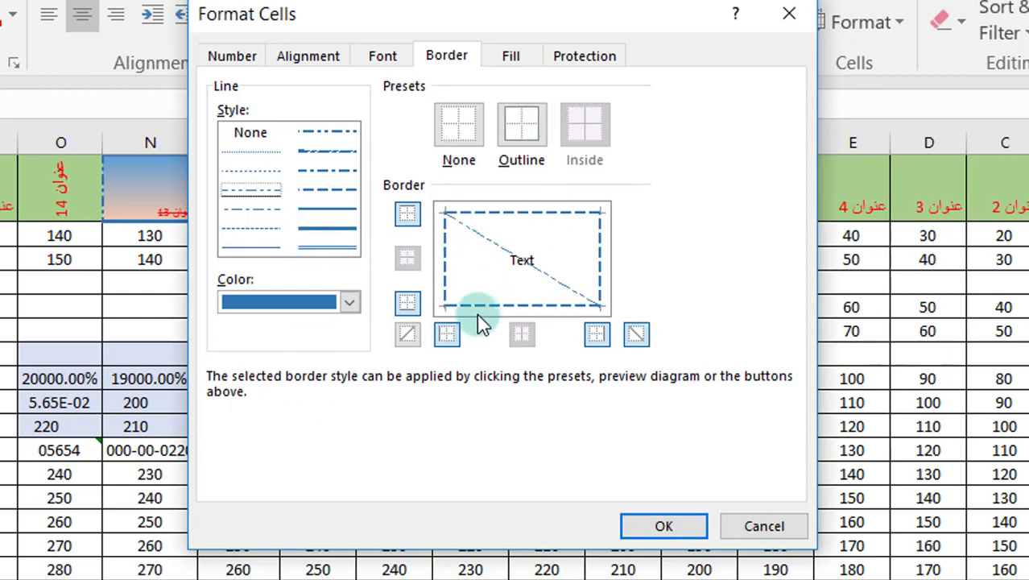
{"action": "left_click", "coordinate": [497, 256]}
{"action": "left_click", "coordinate": [552, 243]}
{"action": "left_click", "coordinate": [525, 298]}
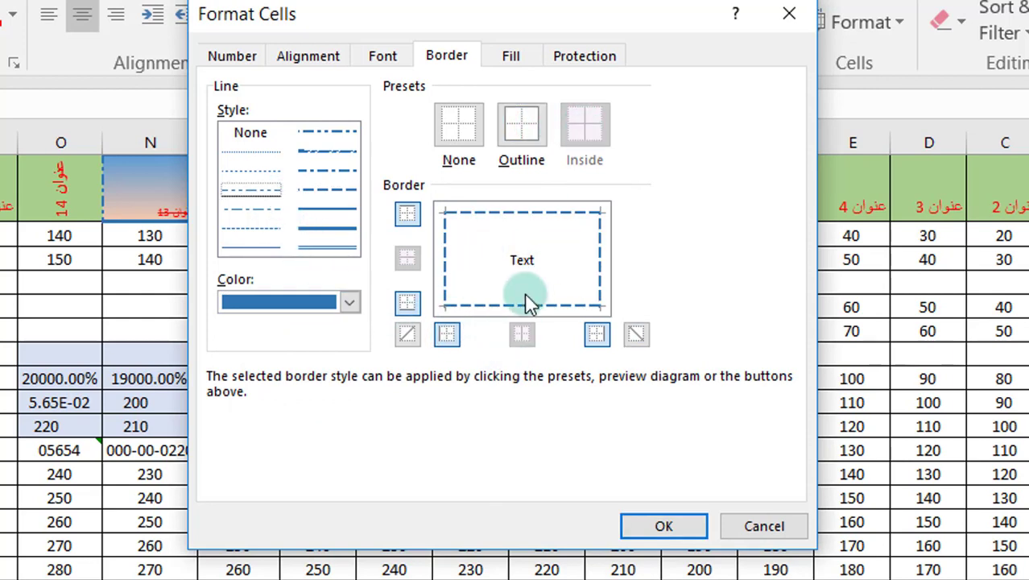
{"action": "left_click", "coordinate": [550, 257]}
{"action": "left_click", "coordinate": [532, 124]}
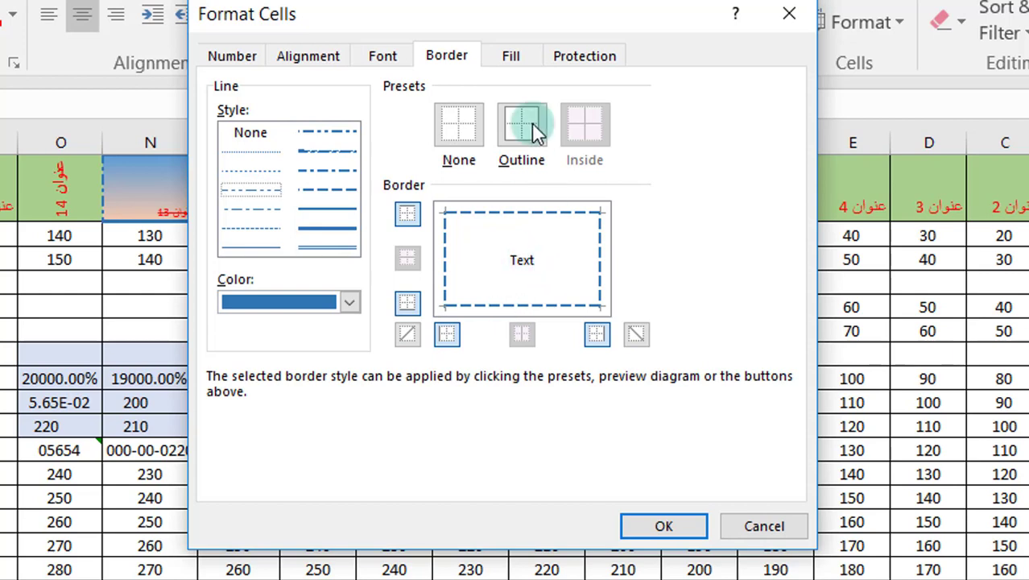
{"action": "left_click", "coordinate": [502, 305]}
{"action": "left_click", "coordinate": [475, 243]}
Fill the cell style with light orange and a fine dotted pattern, and finish creating the style.
{"action": "left_click", "coordinate": [505, 66]}
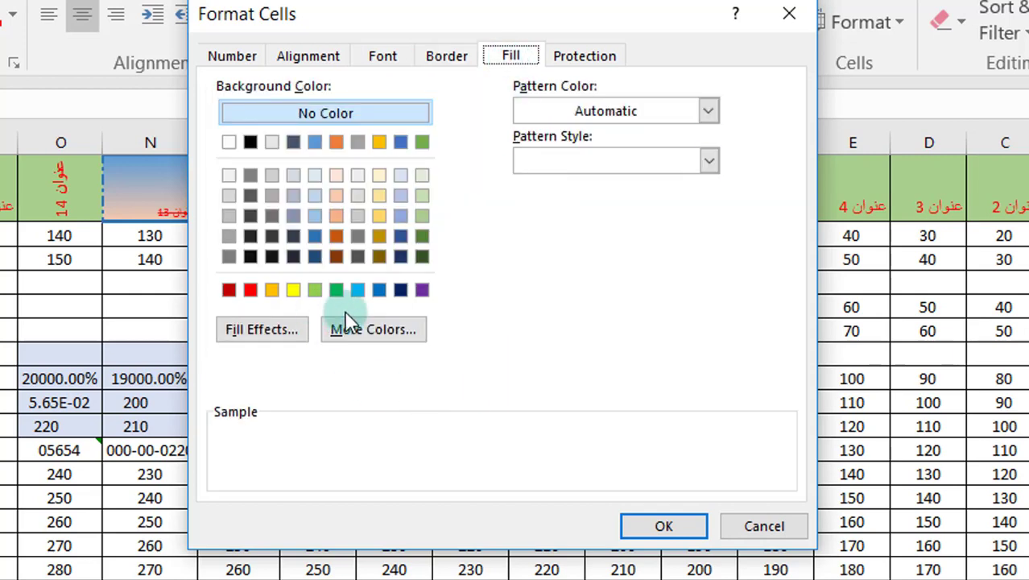
{"action": "left_click", "coordinate": [337, 198]}
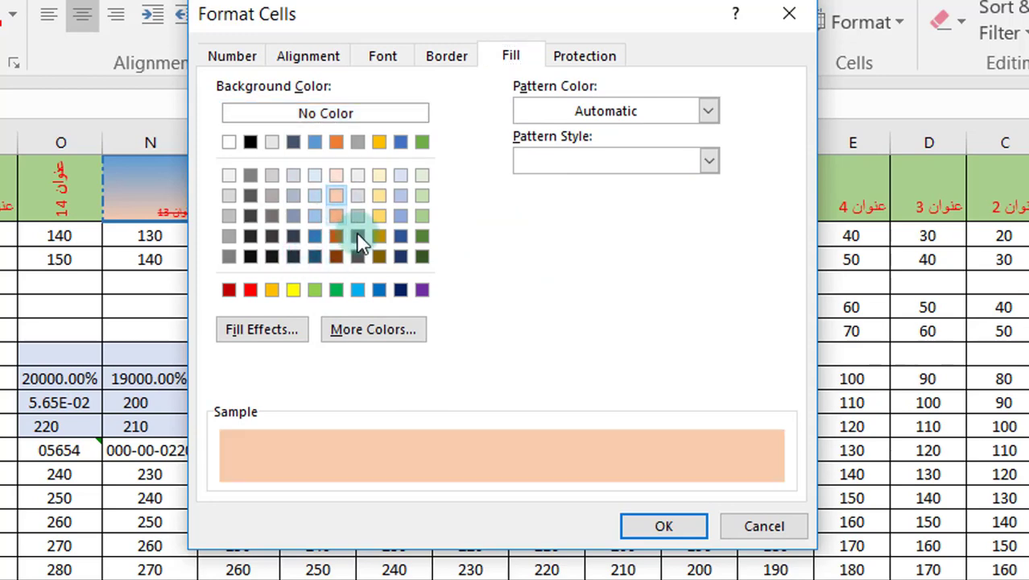
{"action": "left_click", "coordinate": [707, 164]}
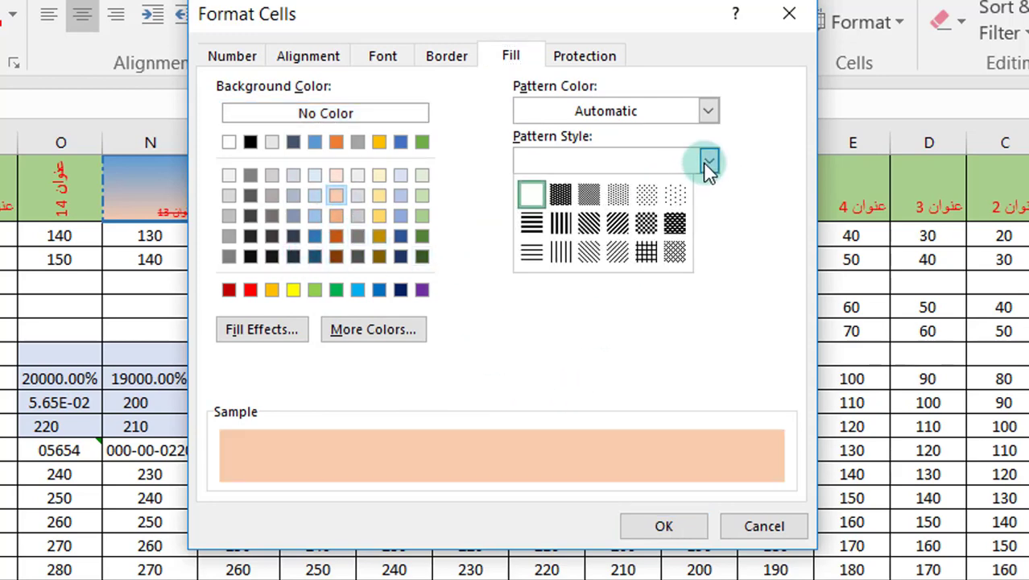
{"action": "left_click", "coordinate": [618, 195]}
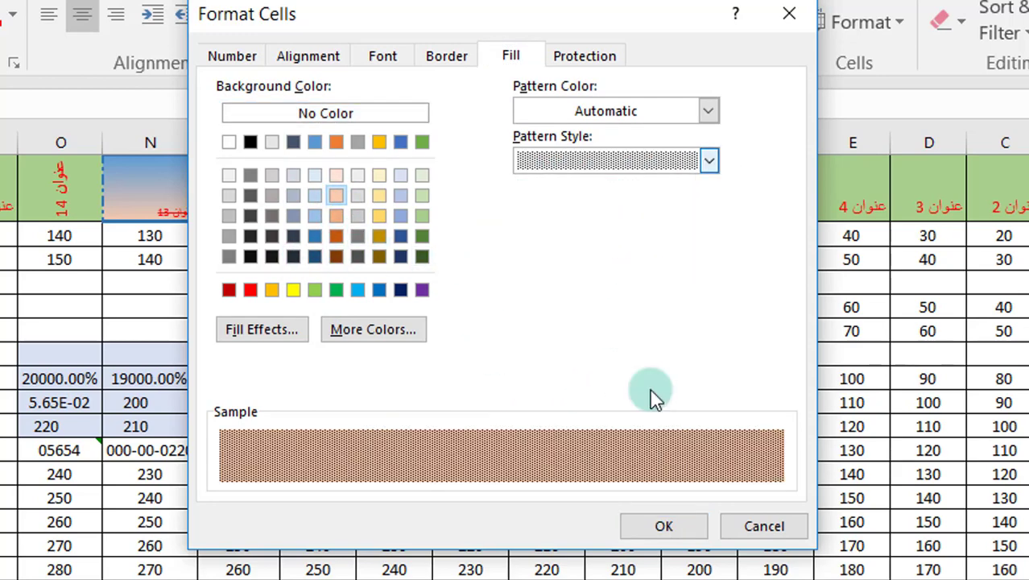
{"action": "left_click", "coordinate": [675, 527]}
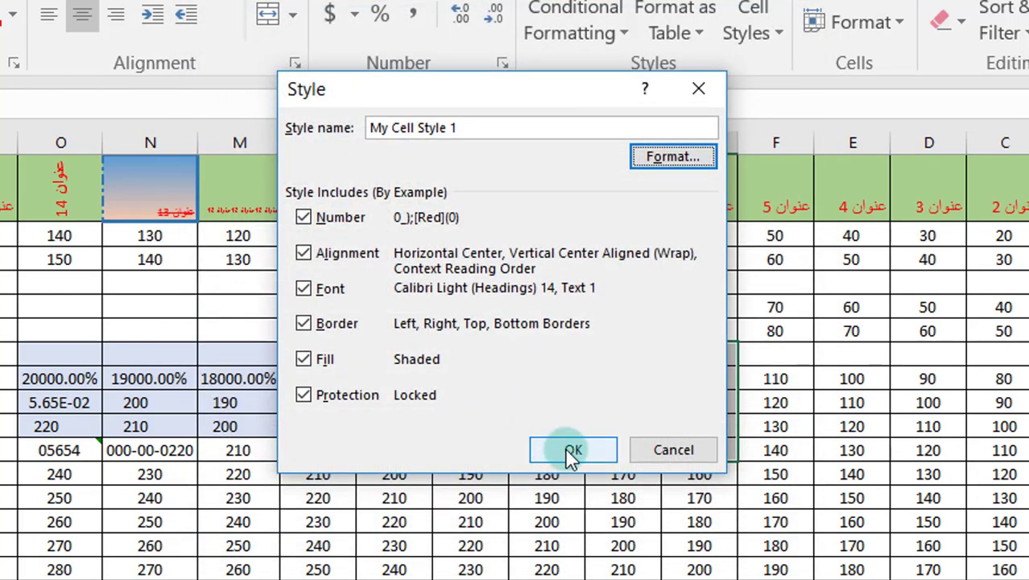
{"action": "left_click", "coordinate": [570, 449]}
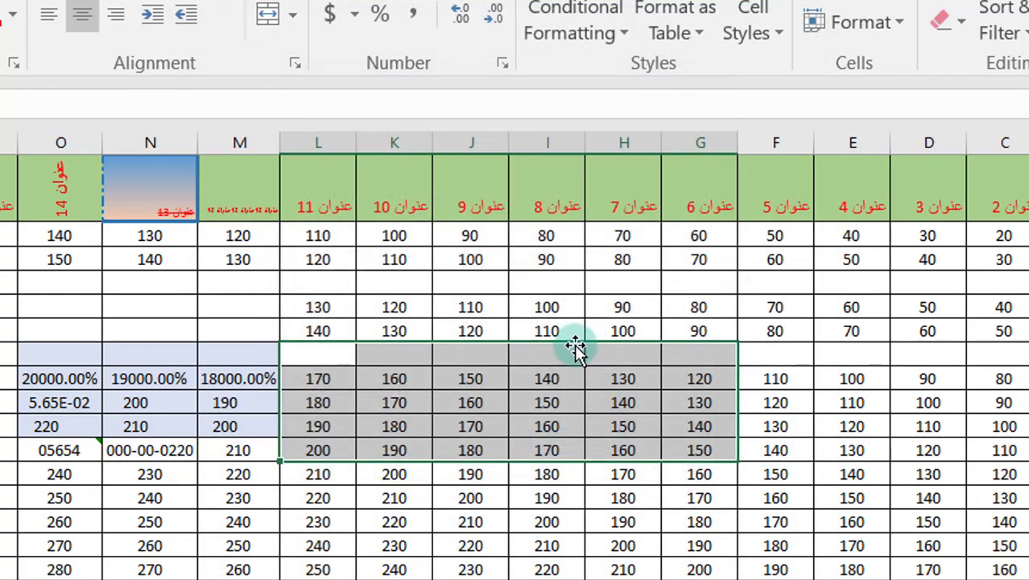
Apply the custom style My Cell Style 1 to the range G7:L12.
{"action": "left_click", "coordinate": [548, 375]}
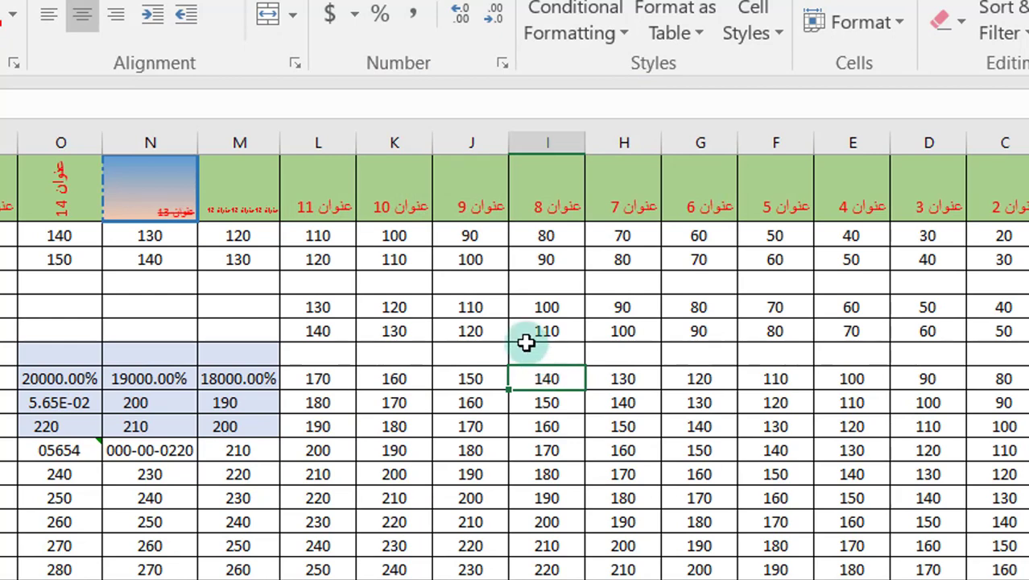
{"action": "key", "text": "ctrl+z"}
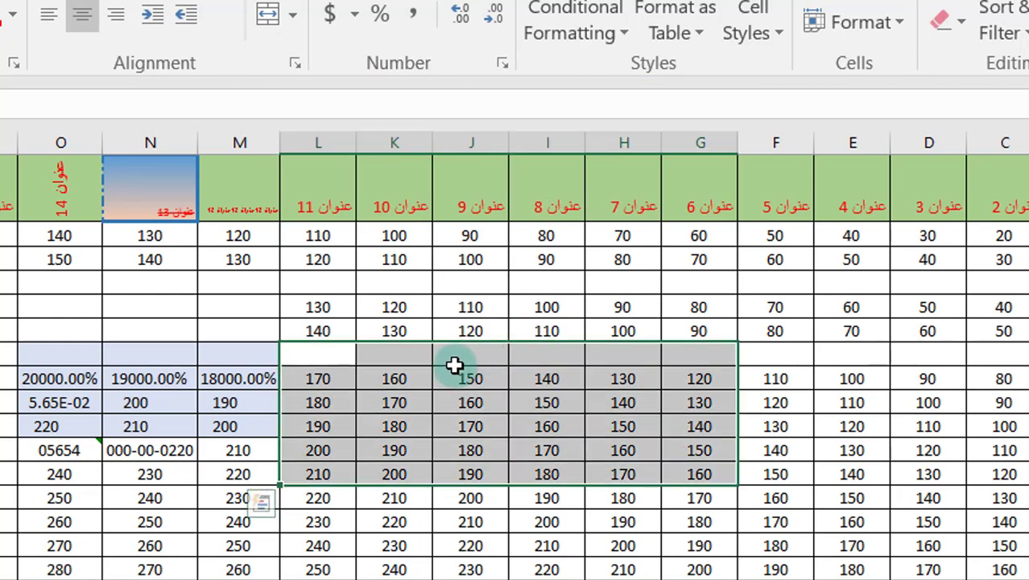
{"action": "right_click", "coordinate": [465, 351]}
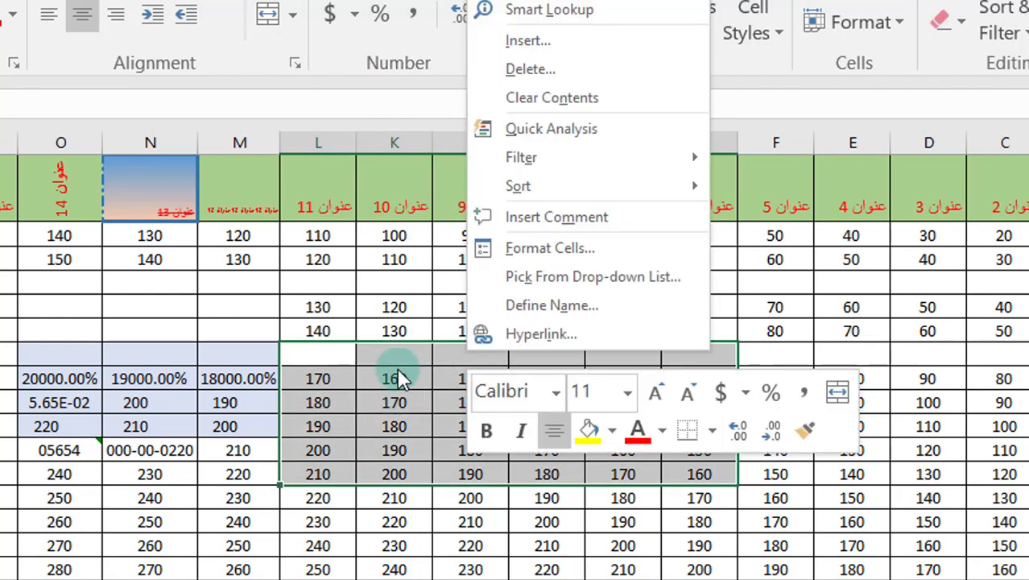
{"action": "left_click", "coordinate": [520, 303]}
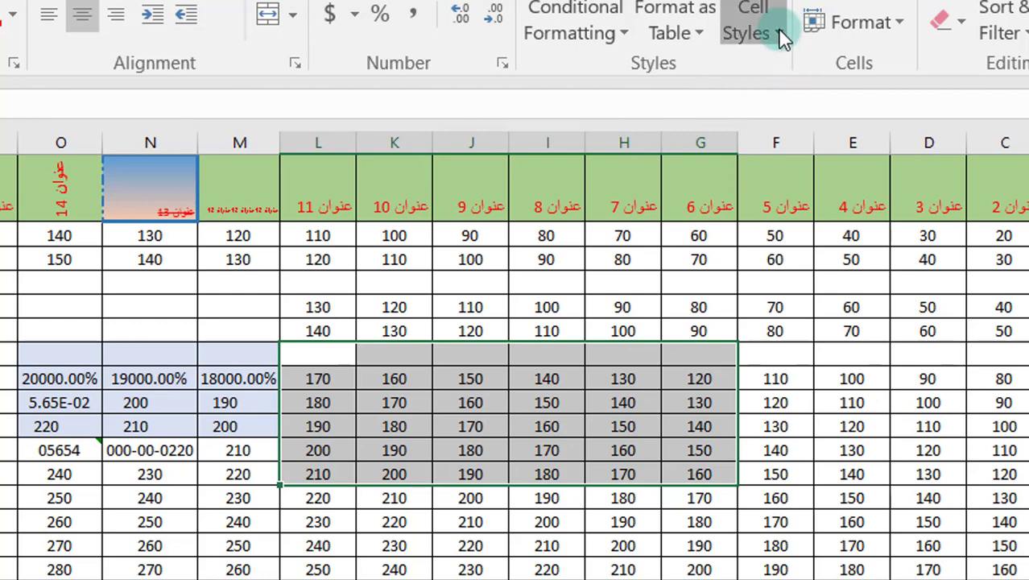
{"action": "left_click", "coordinate": [778, 30]}
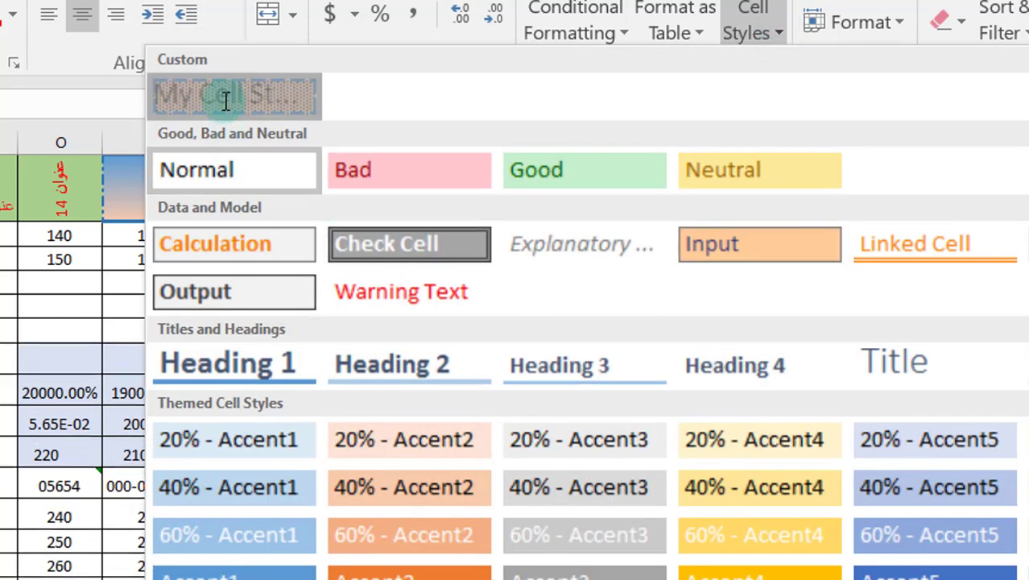
{"action": "left_click", "coordinate": [223, 97]}
{"action": "left_click", "coordinate": [471, 451]}
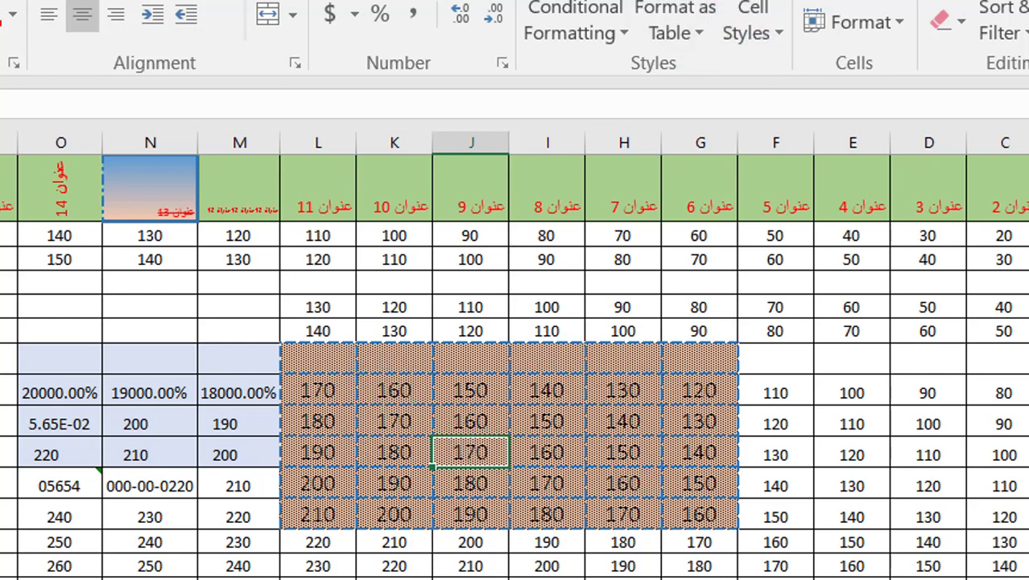
{"action": "left_click", "coordinate": [773, 290]}
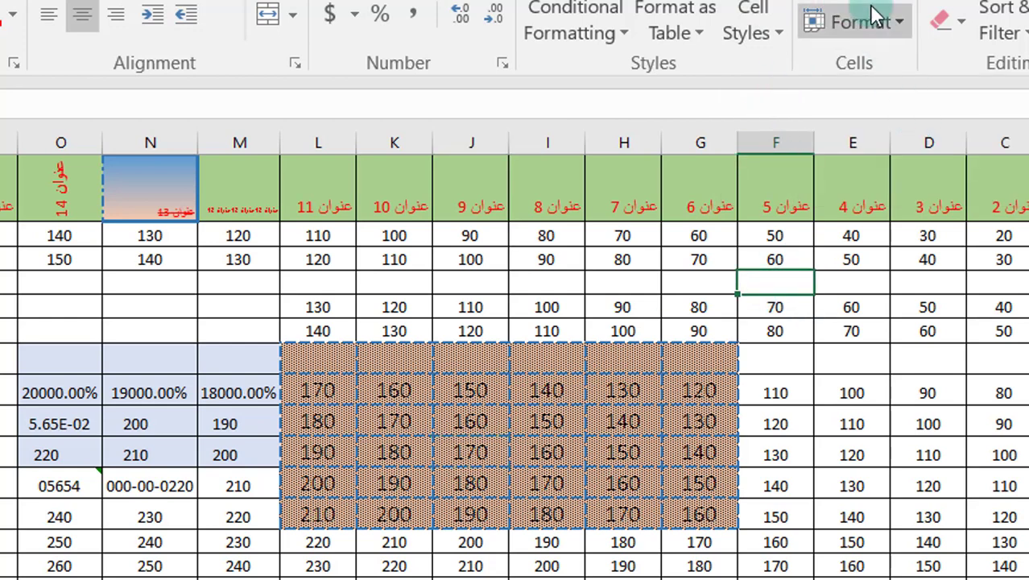
{"action": "left_click", "coordinate": [899, 29]}
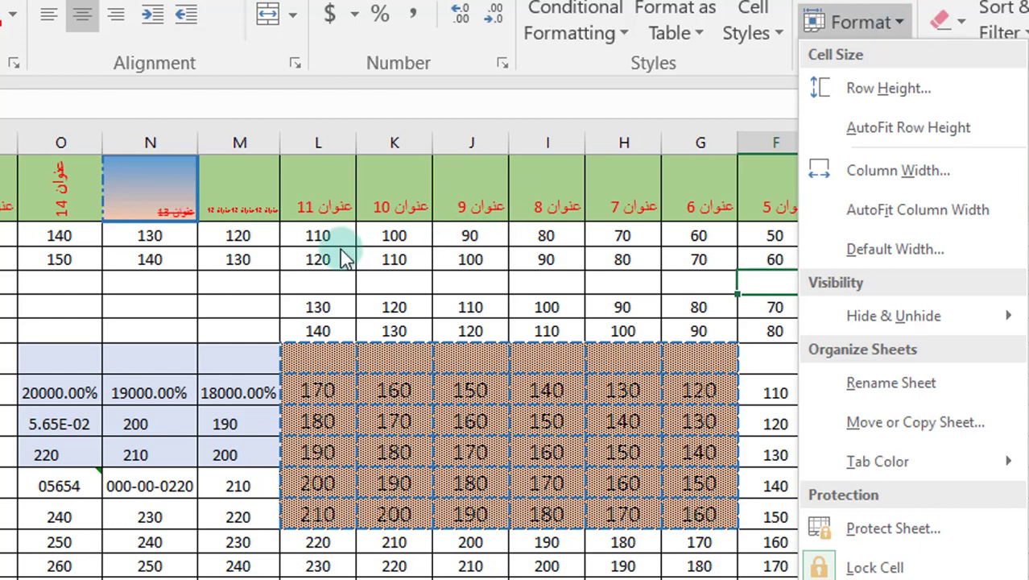
{"action": "key", "text": "Escape"}
Clear all content and formatting from the header cell M1, and undo the clearing.
{"action": "left_click", "coordinate": [240, 212]}
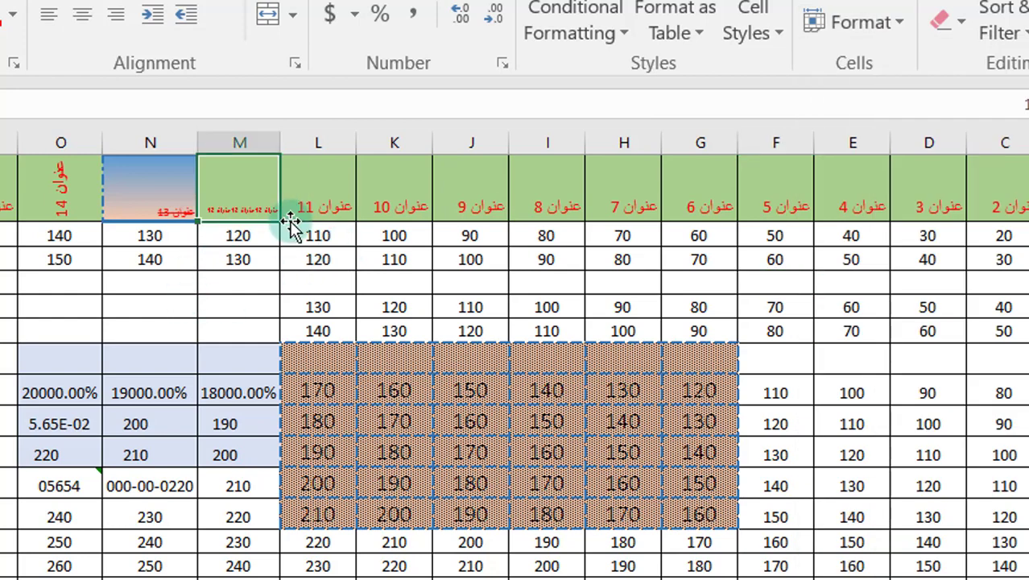
{"action": "left_click", "coordinate": [237, 185]}
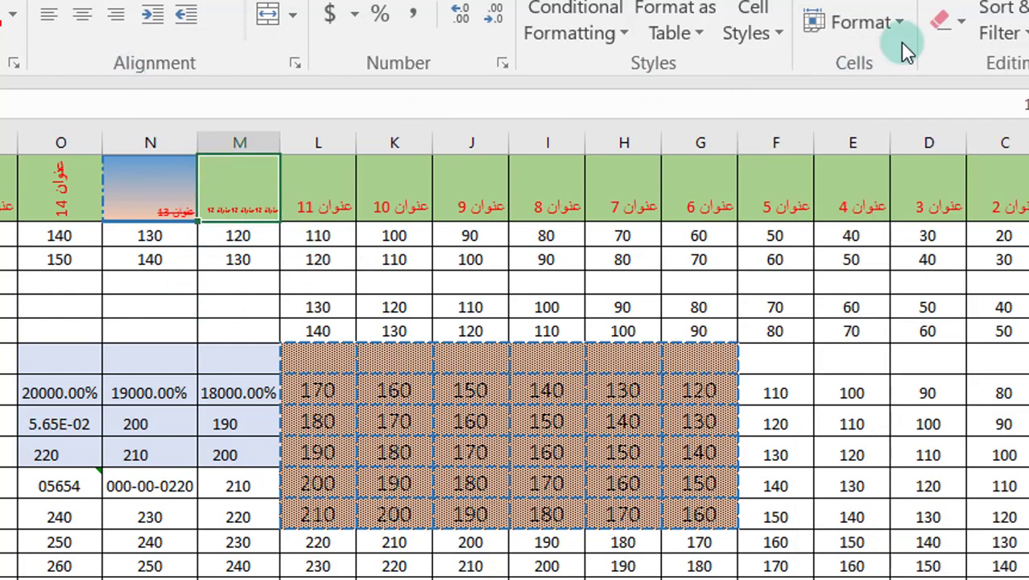
{"action": "left_click", "coordinate": [946, 34]}
{"action": "left_click", "coordinate": [967, 60]}
{"action": "left_click", "coordinate": [939, 33]}
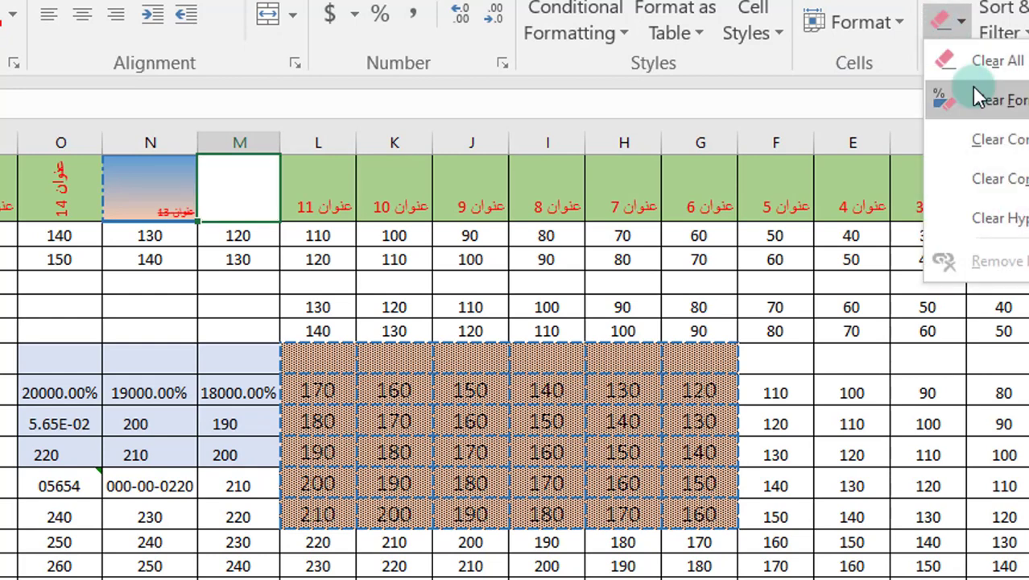
{"action": "left_click", "coordinate": [917, 101]}
{"action": "key", "text": "ctrl+z"}
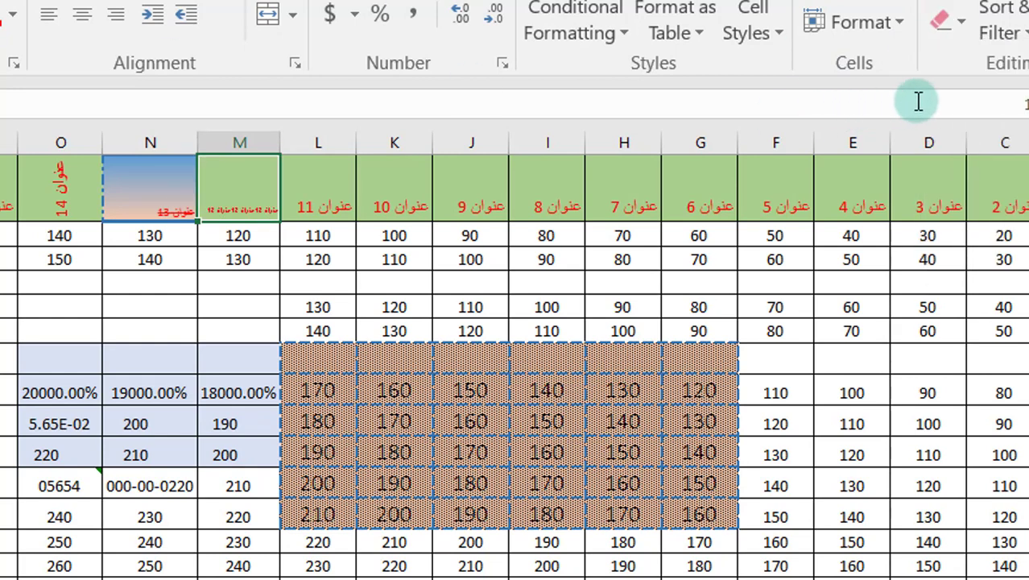
Clear only the formatting from the header cell M1, keeping its text.
{"action": "left_click", "coordinate": [960, 26]}
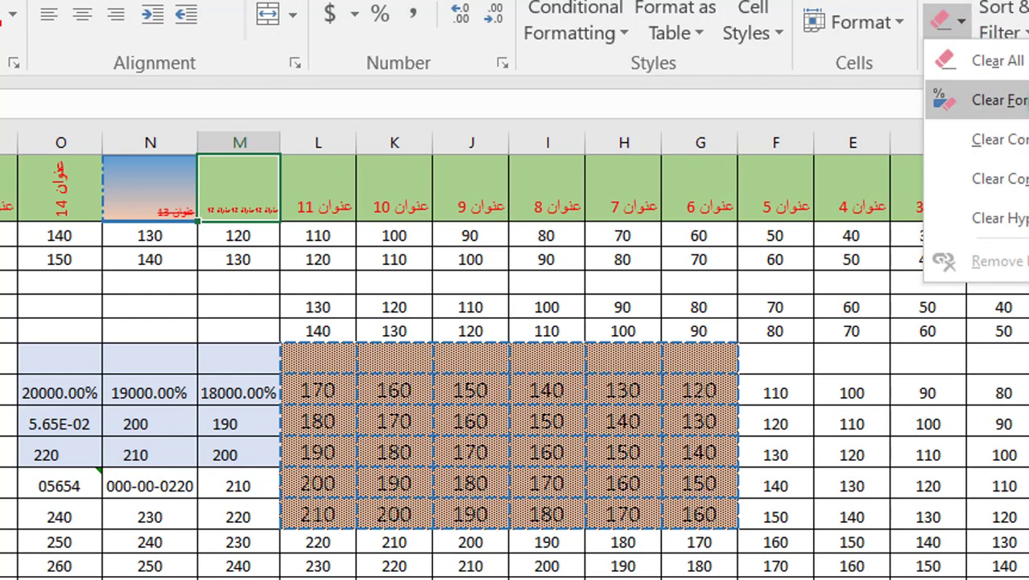
{"action": "left_click", "coordinate": [998, 100]}
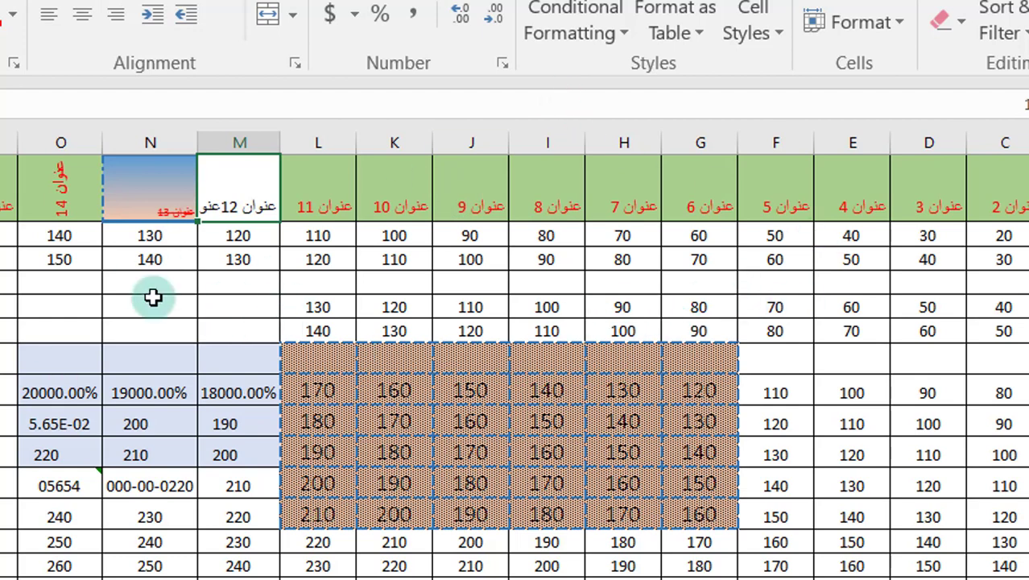
{"action": "left_click", "coordinate": [331, 306]}
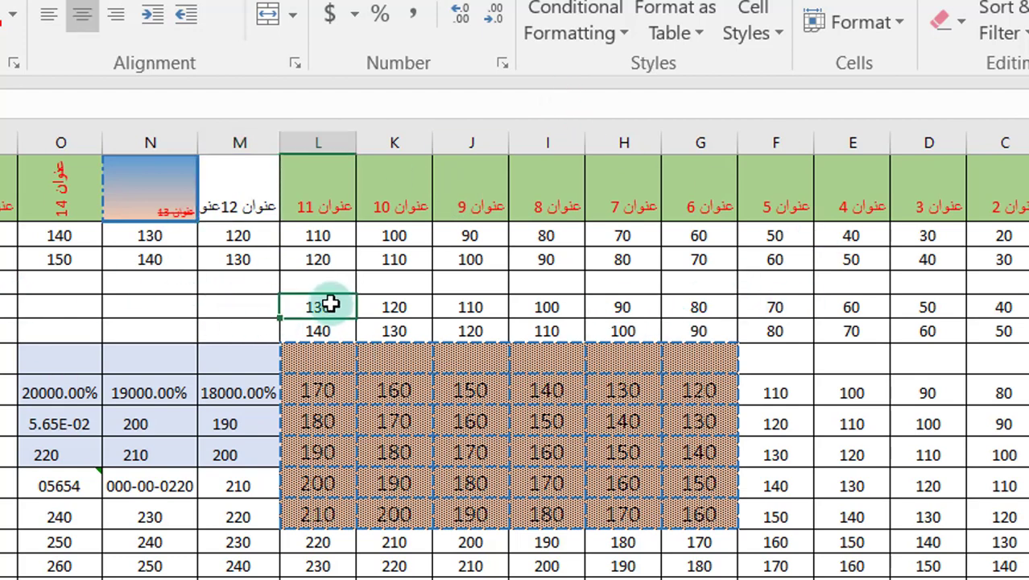
{"action": "type", "text": "15454564564564"}
{"action": "key", "text": "Return"}
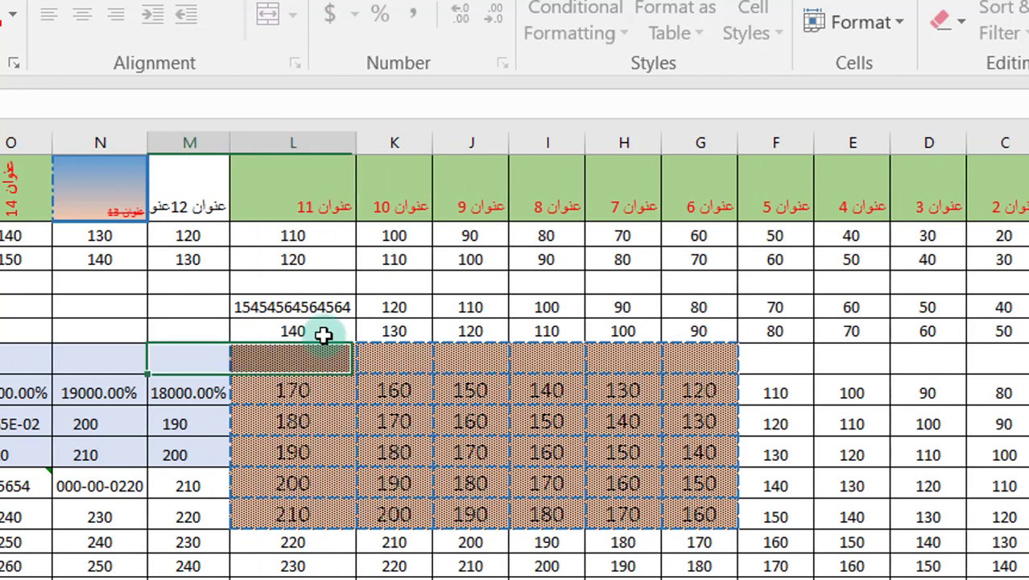
{"action": "left_click", "coordinate": [469, 304]}
{"action": "type", "text": "4564564564"}
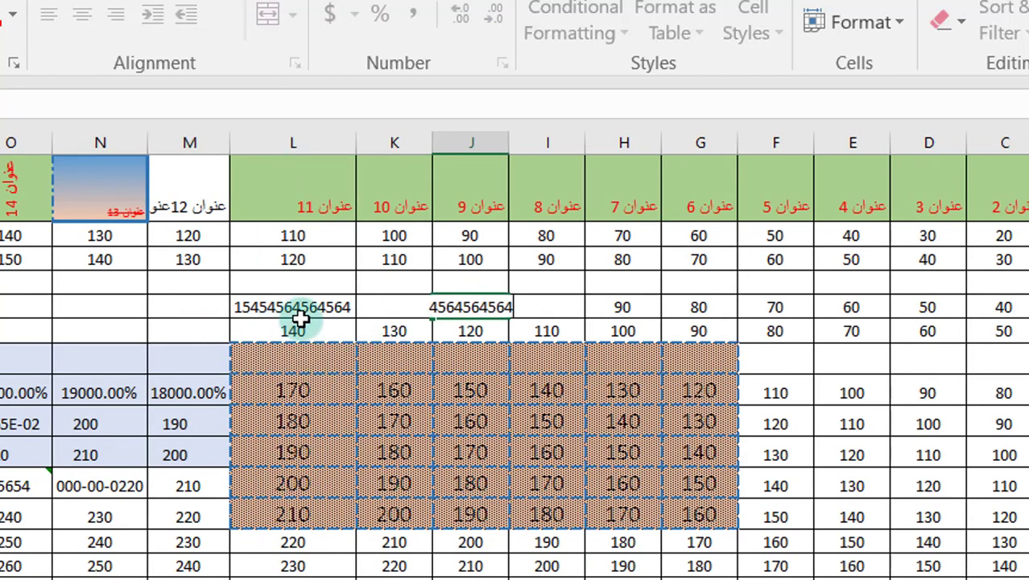
{"action": "type", "text": "5"}
{"action": "left_click", "coordinate": [409, 333]}
Narrow columns L and J so that they are too small for their long numbers in row 5.
{"action": "left_click", "coordinate": [291, 310]}
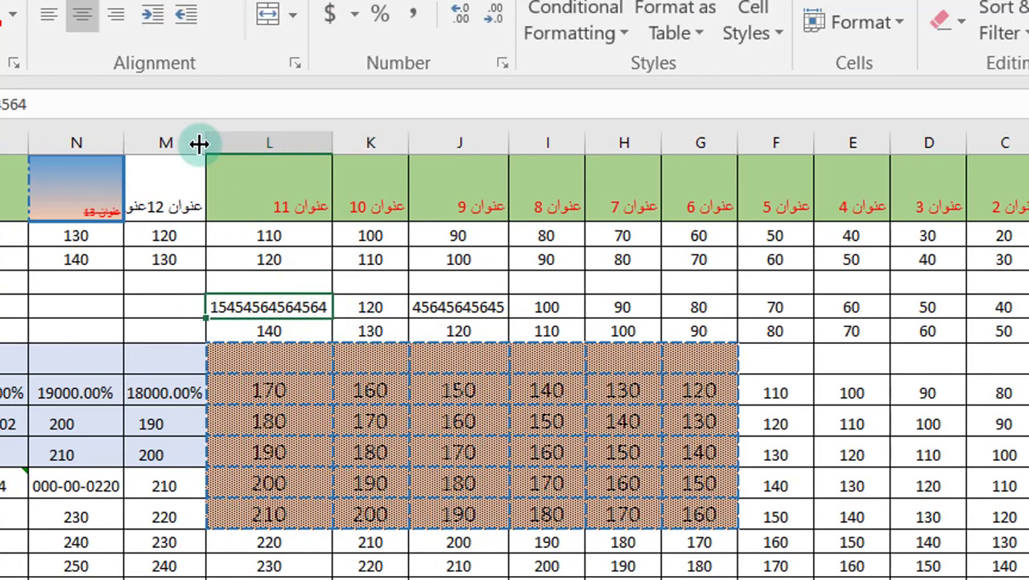
{"action": "left_click_drag", "start_coordinate": [201, 143], "coordinate": [255, 145]}
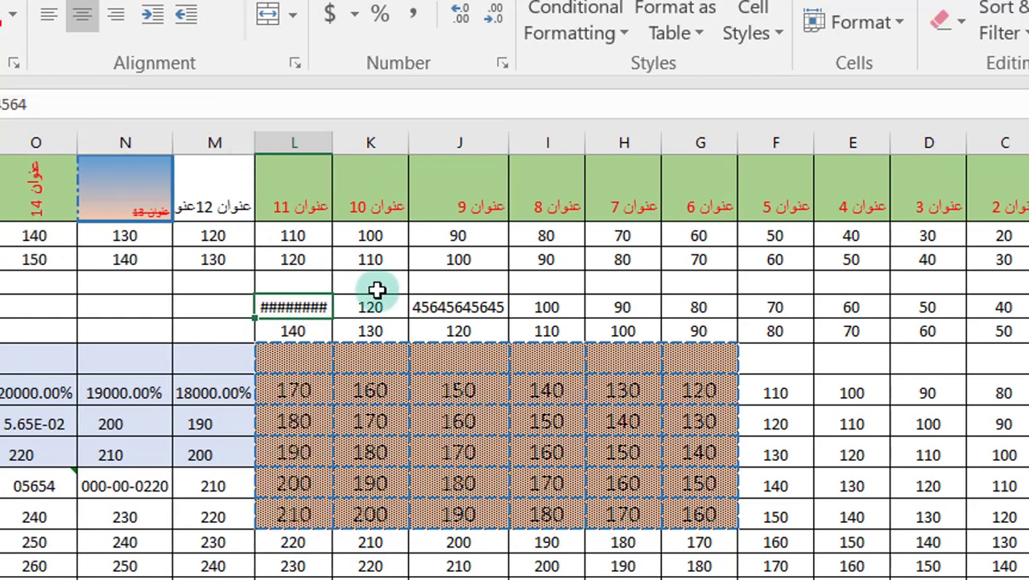
{"action": "left_click_drag", "start_coordinate": [409, 145], "coordinate": [437, 145]}
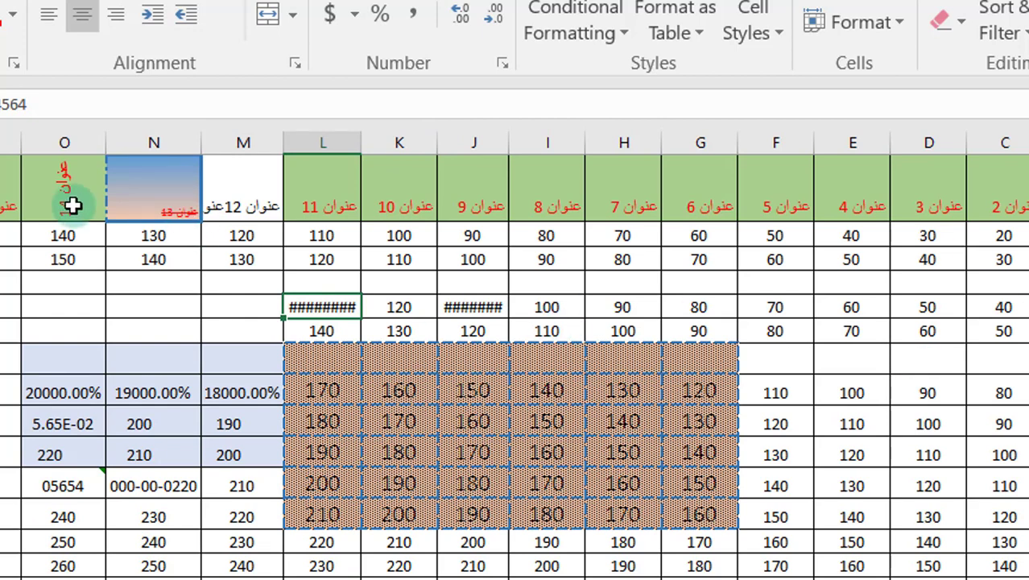
AutoFit the widths of the table columns from H onward, and check cells M1, L5 and J5.
{"action": "left_click_drag", "start_coordinate": [0, 143], "coordinate": [632, 142]}
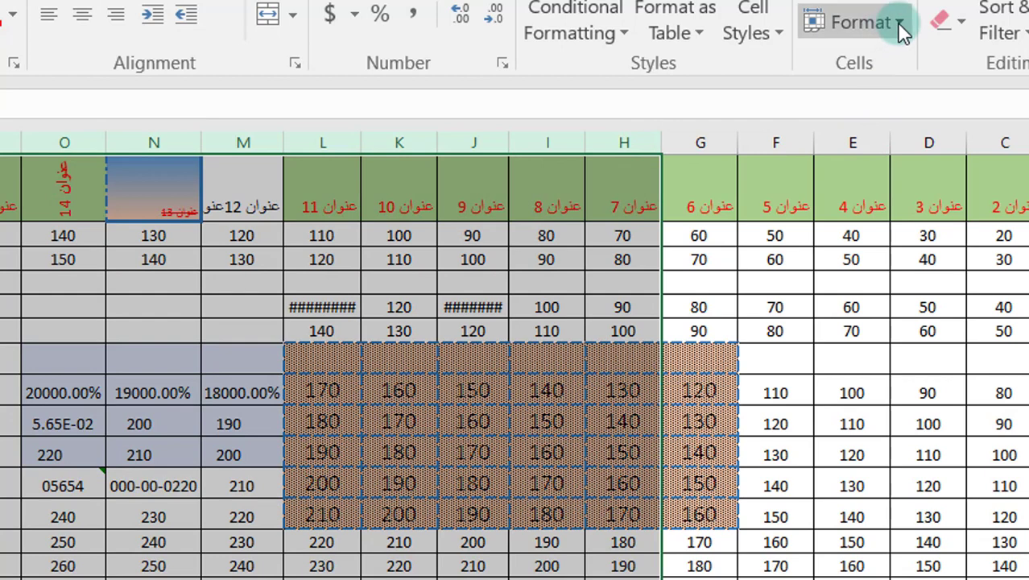
{"action": "left_click", "coordinate": [895, 24]}
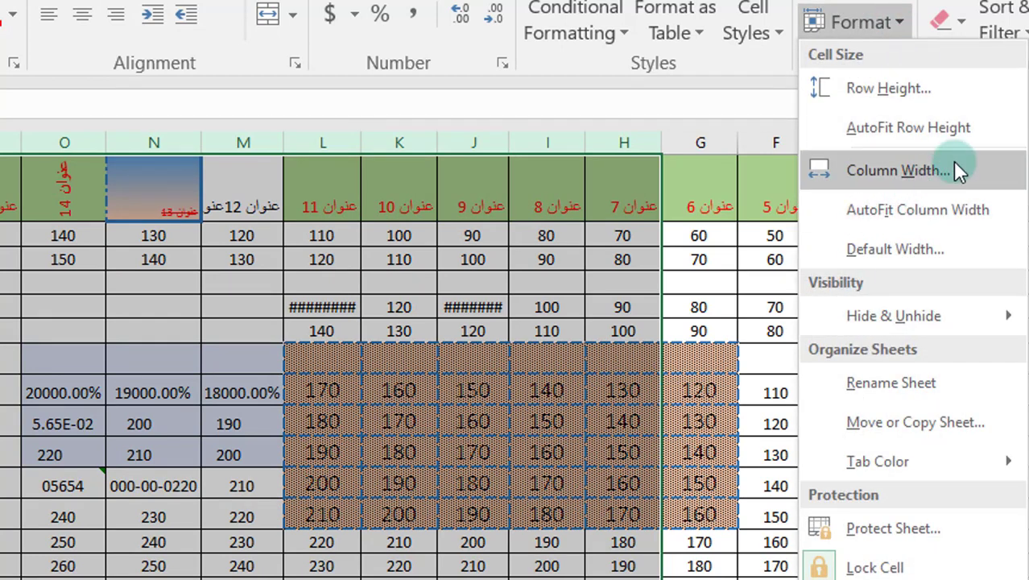
{"action": "left_click", "coordinate": [908, 210]}
{"action": "left_click", "coordinate": [165, 202]}
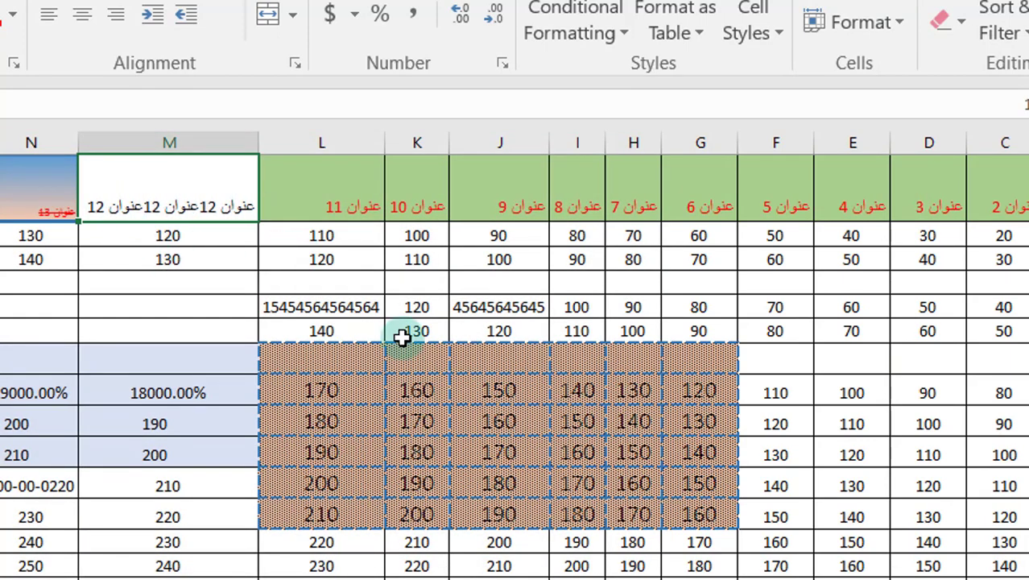
{"action": "left_click", "coordinate": [330, 306]}
{"action": "left_click", "coordinate": [471, 308]}
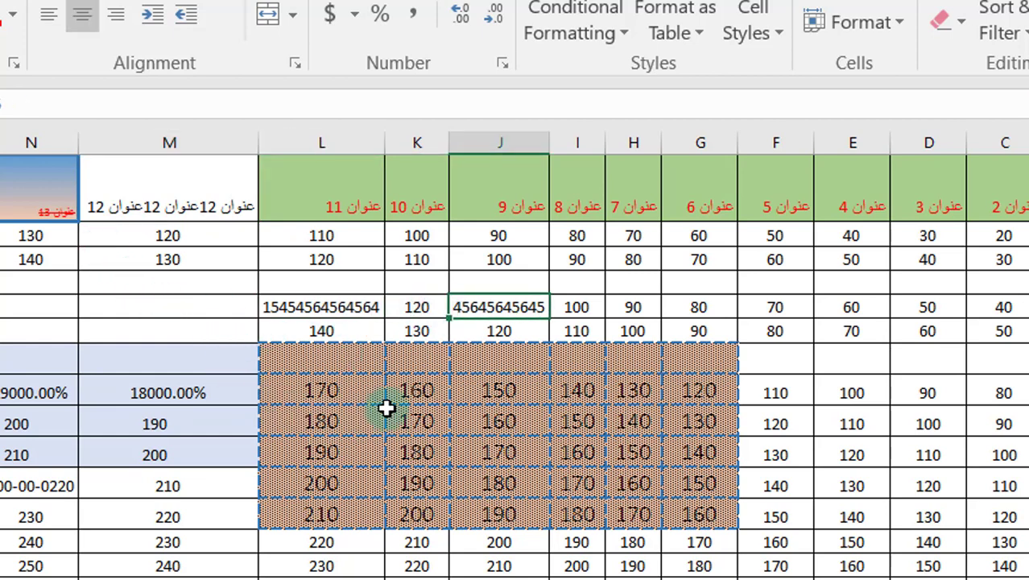
{"action": "left_click", "coordinate": [413, 393]}
AutoFit the widths of all the table's columns, including the first ones.
{"action": "left_click_drag", "start_coordinate": [41, 145], "coordinate": [1026, 177]}
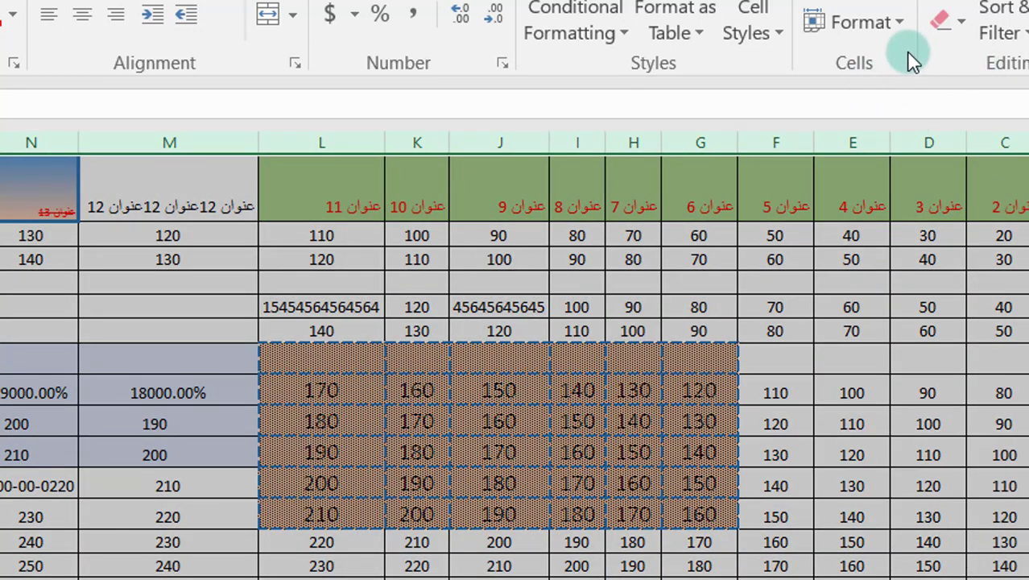
{"action": "left_click", "coordinate": [894, 25]}
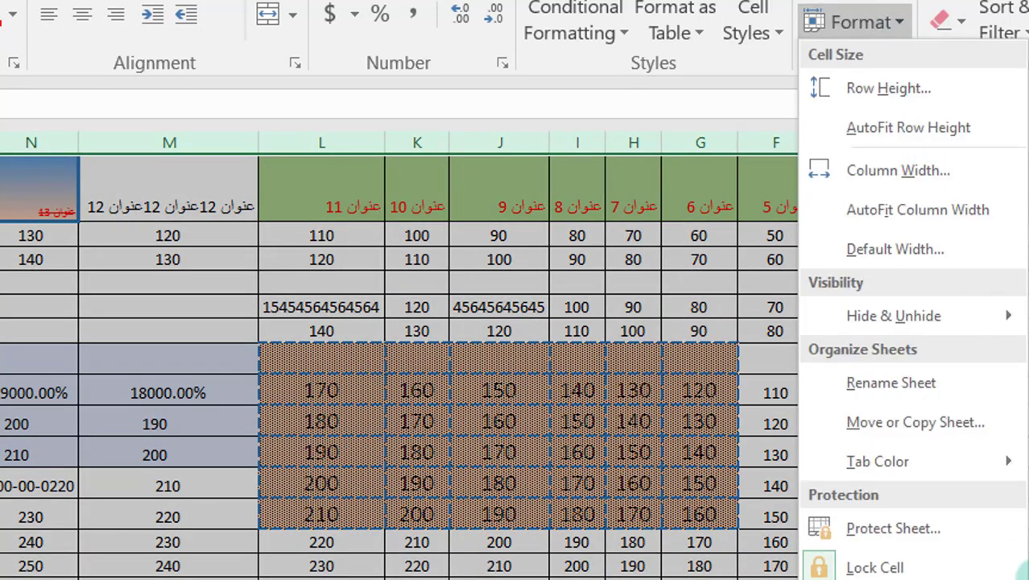
{"action": "left_click", "coordinate": [896, 221]}
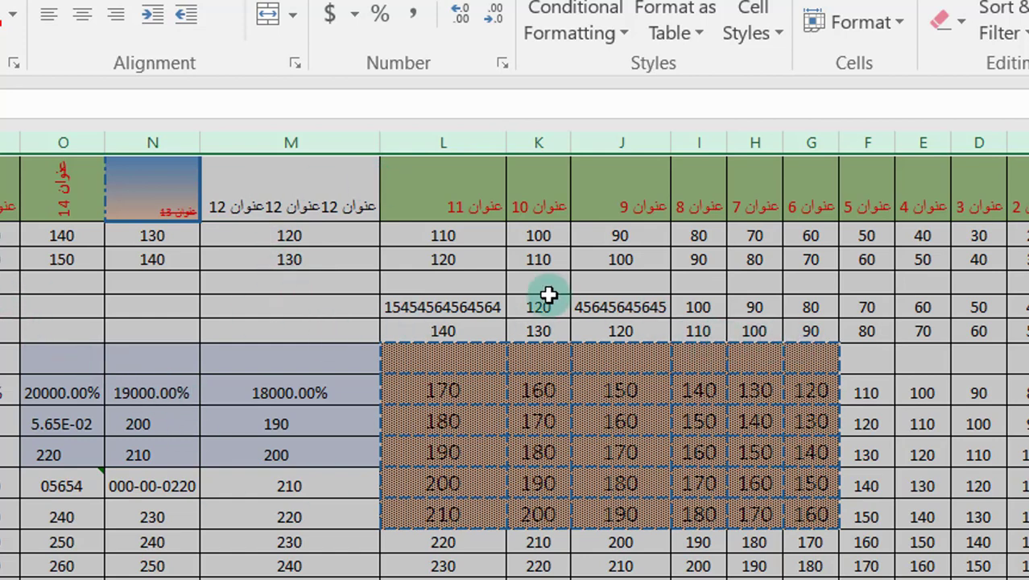
{"action": "left_click", "coordinate": [998, 281]}
{"action": "left_click", "coordinate": [1024, 253]}
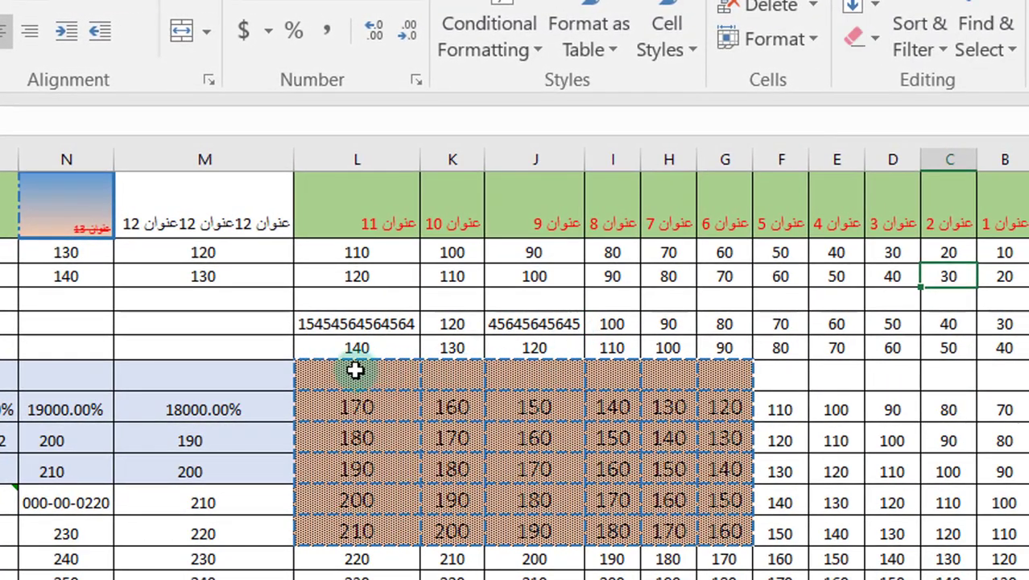
Clear only the contents of the header cells from L1 to O1, and undo the clearing.
{"action": "left_click_drag", "start_coordinate": [16, 186], "coordinate": [368, 210]}
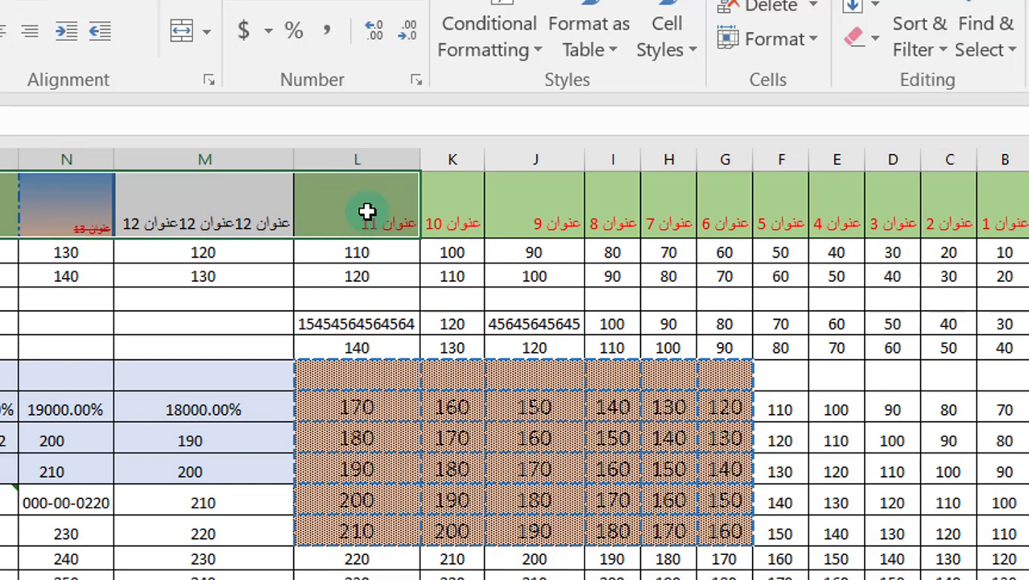
{"action": "left_click", "coordinate": [875, 44]}
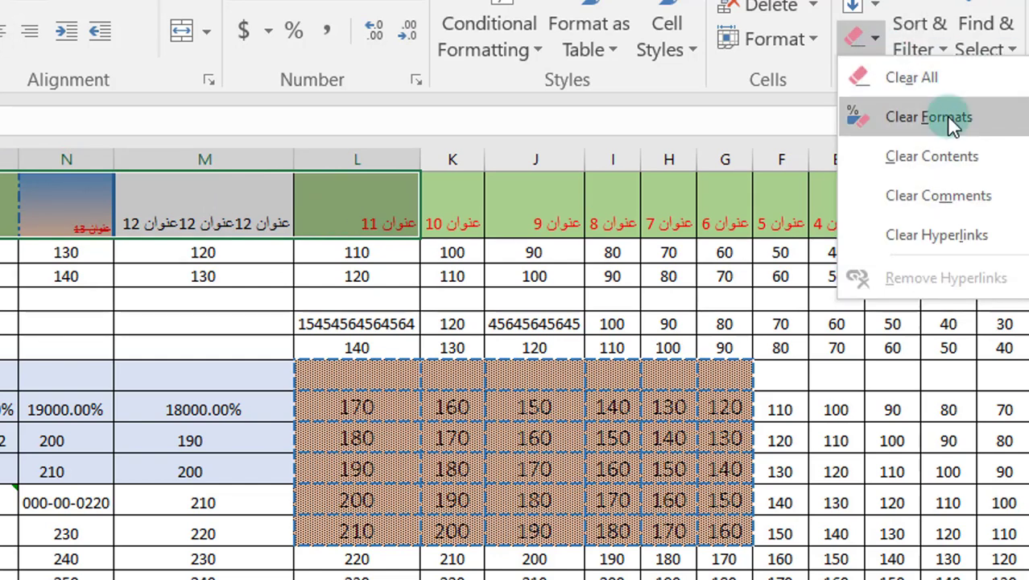
{"action": "left_click", "coordinate": [931, 157]}
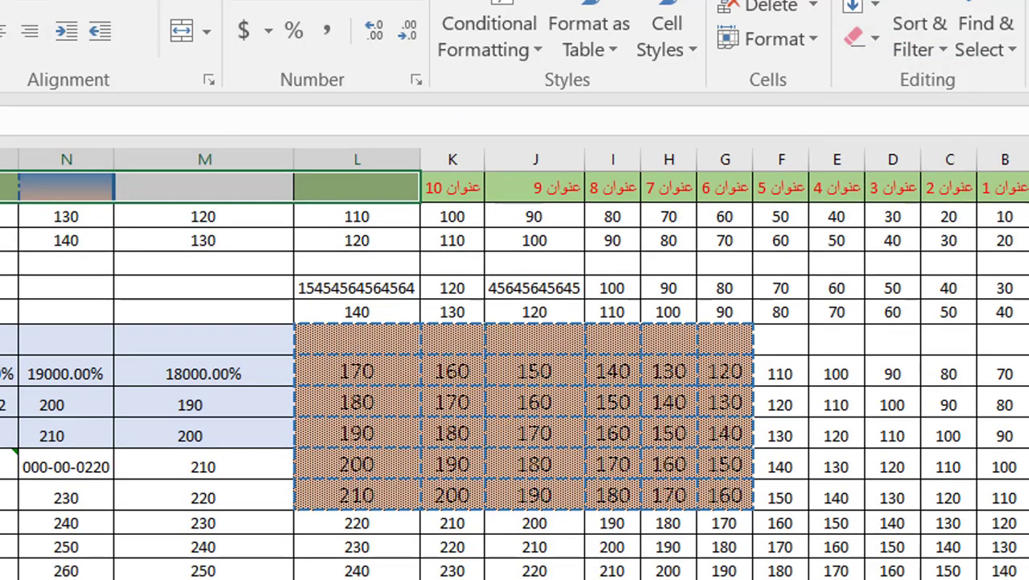
{"action": "key", "text": "ctrl+z"}
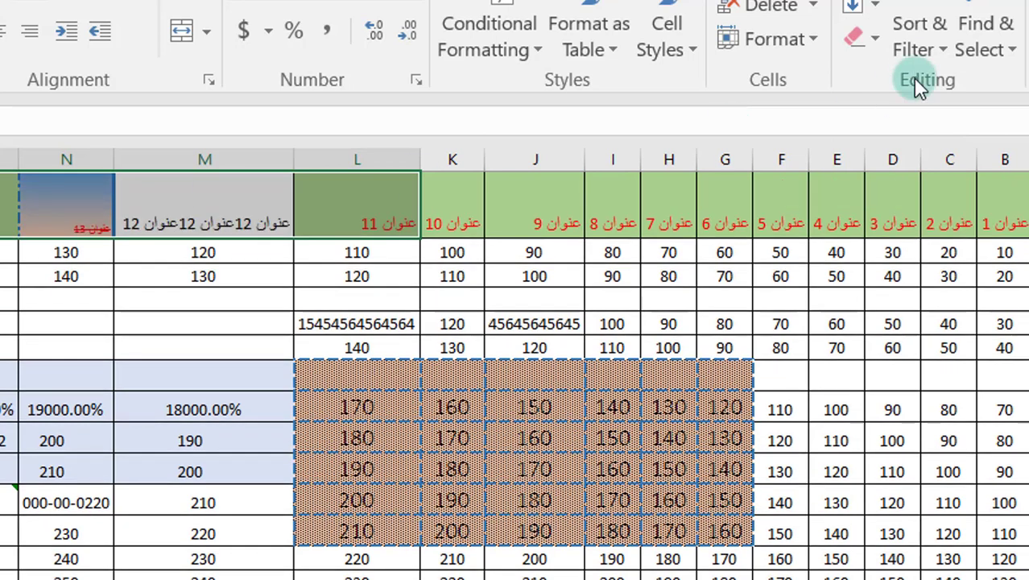
Clear both content and formatting from the selected header cells, undo the clearing and deselect the headers.
{"action": "left_click", "coordinate": [873, 34]}
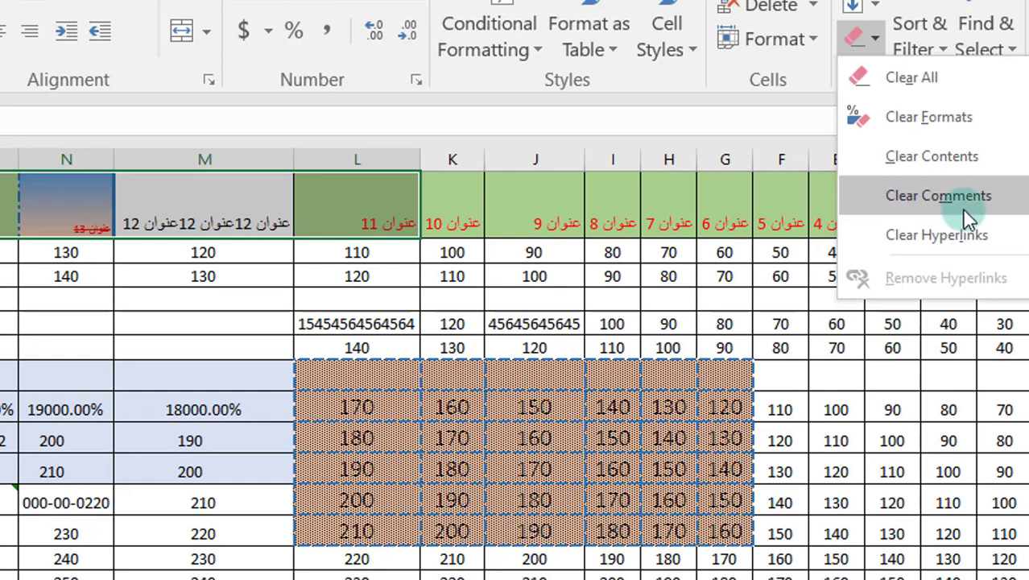
{"action": "left_click", "coordinate": [862, 81]}
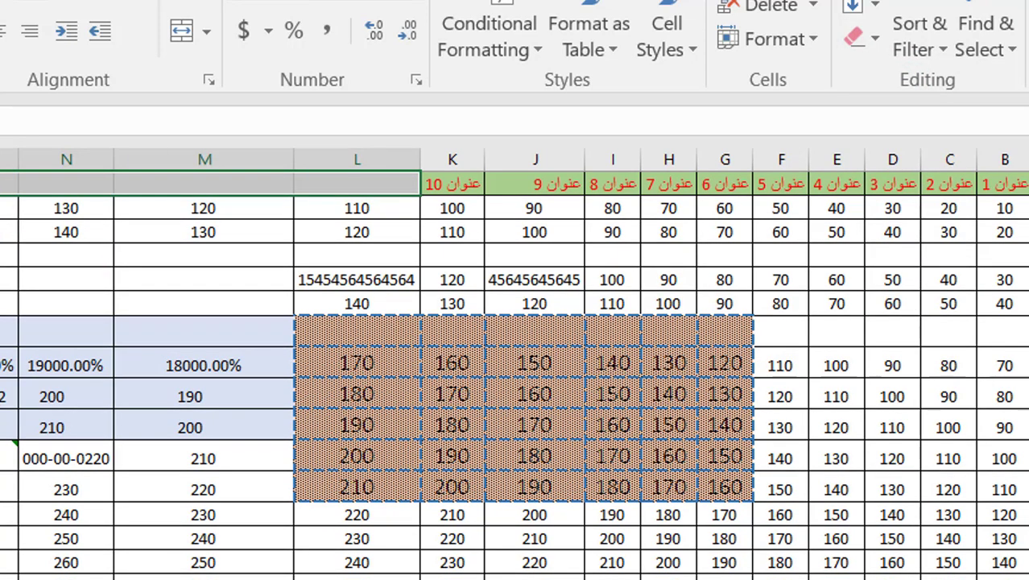
{"action": "key", "text": "ctrl+z"}
{"action": "left_click", "coordinate": [781, 325]}
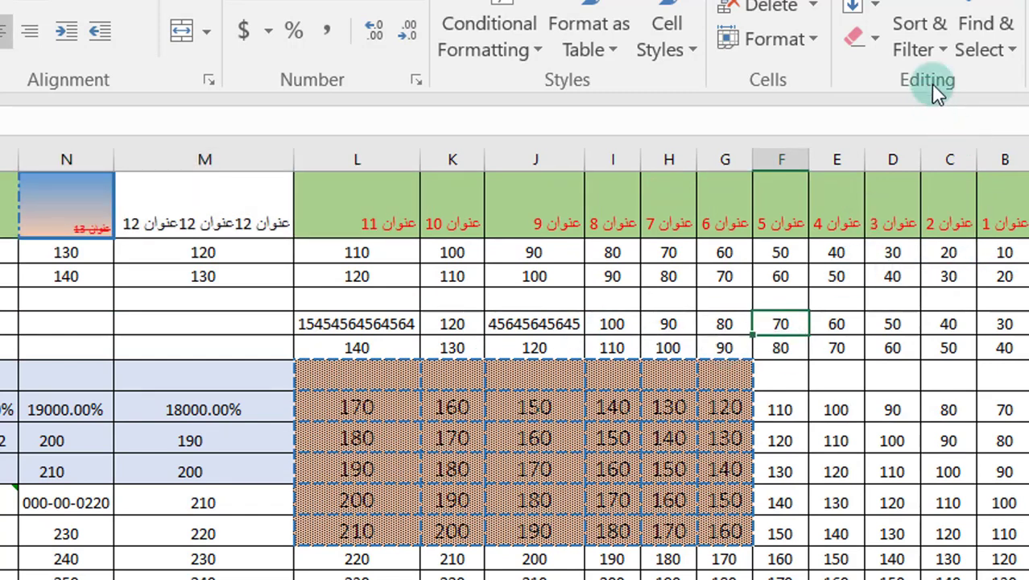
Sort column K from smallest to largest with the selection expanded to the neighbouring data, and undo the sort.
{"action": "left_click", "coordinate": [942, 42]}
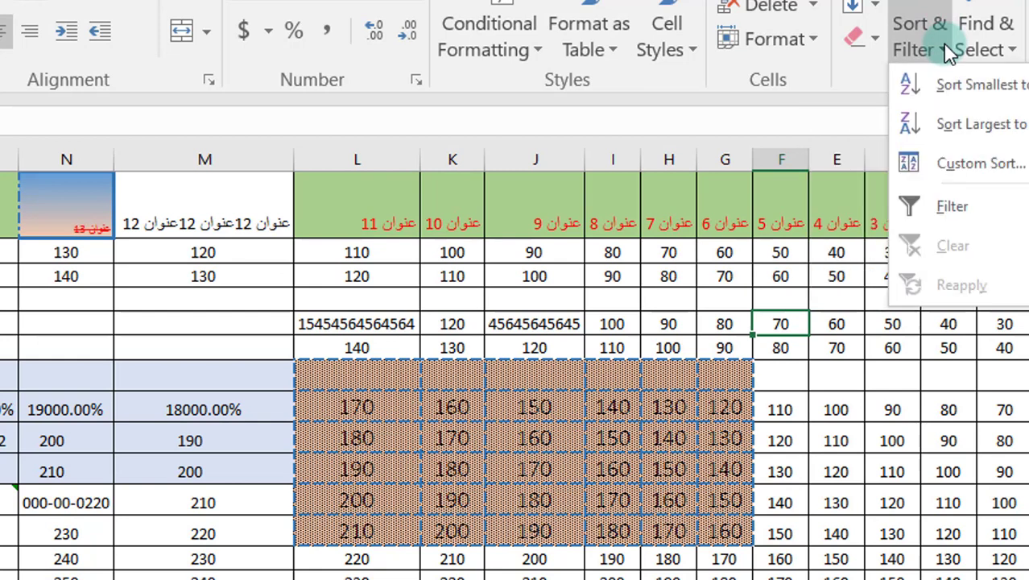
{"action": "left_click", "coordinate": [369, 372]}
{"action": "left_click", "coordinate": [453, 158]}
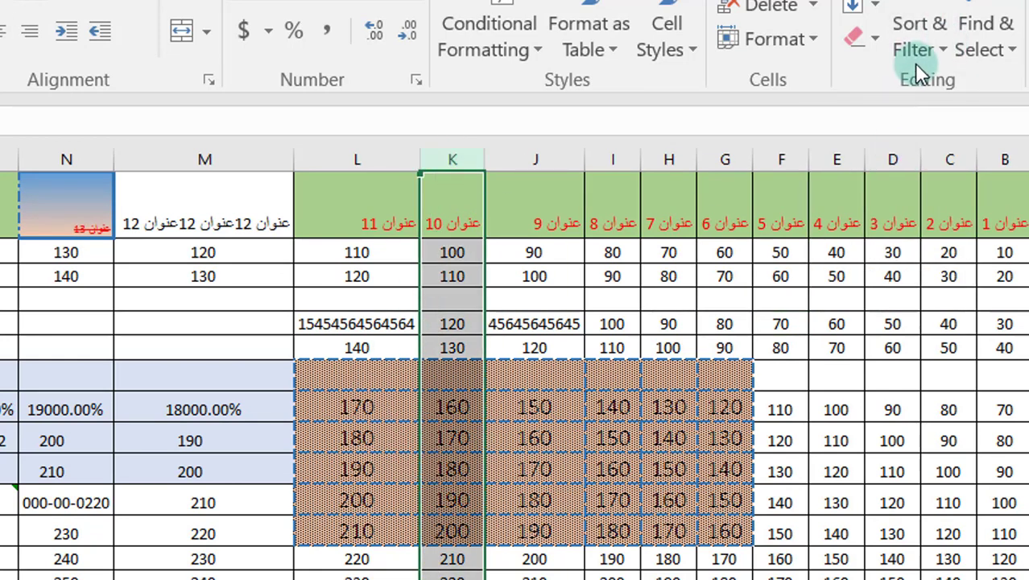
{"action": "left_click", "coordinate": [934, 49]}
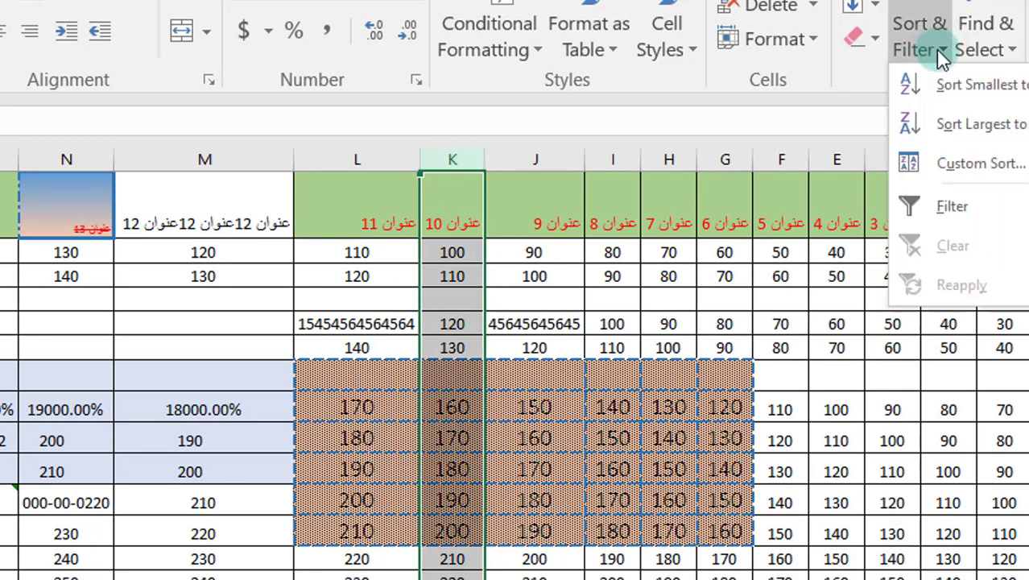
{"action": "left_click", "coordinate": [916, 82]}
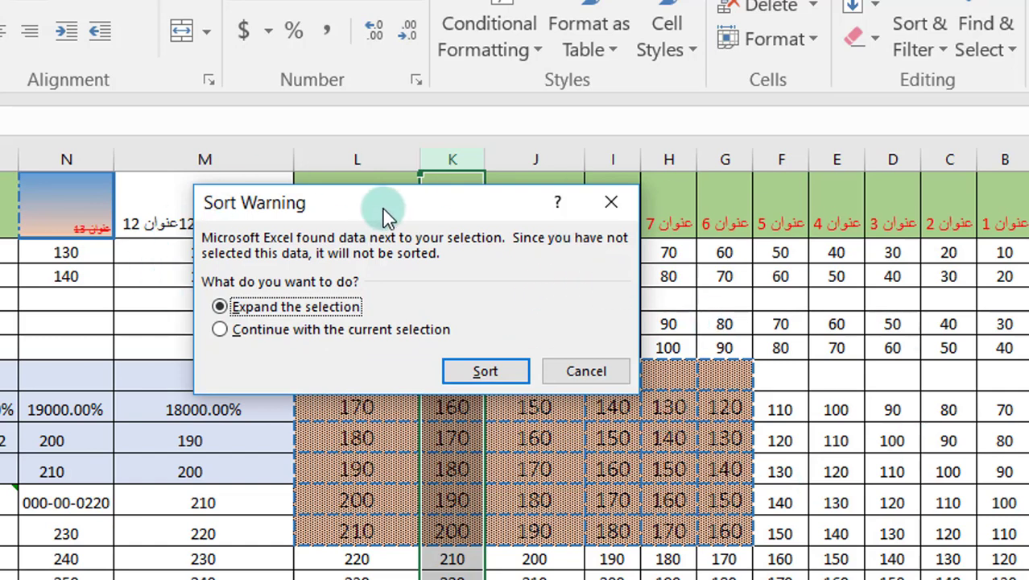
{"action": "left_click_drag", "start_coordinate": [385, 211], "coordinate": [0, 161]}
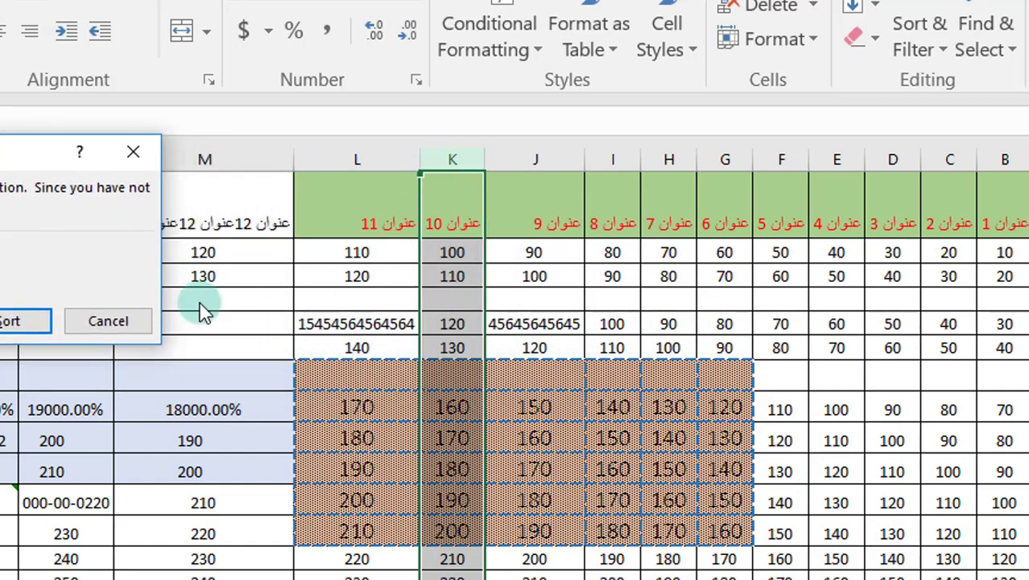
{"action": "left_click", "coordinate": [12, 320]}
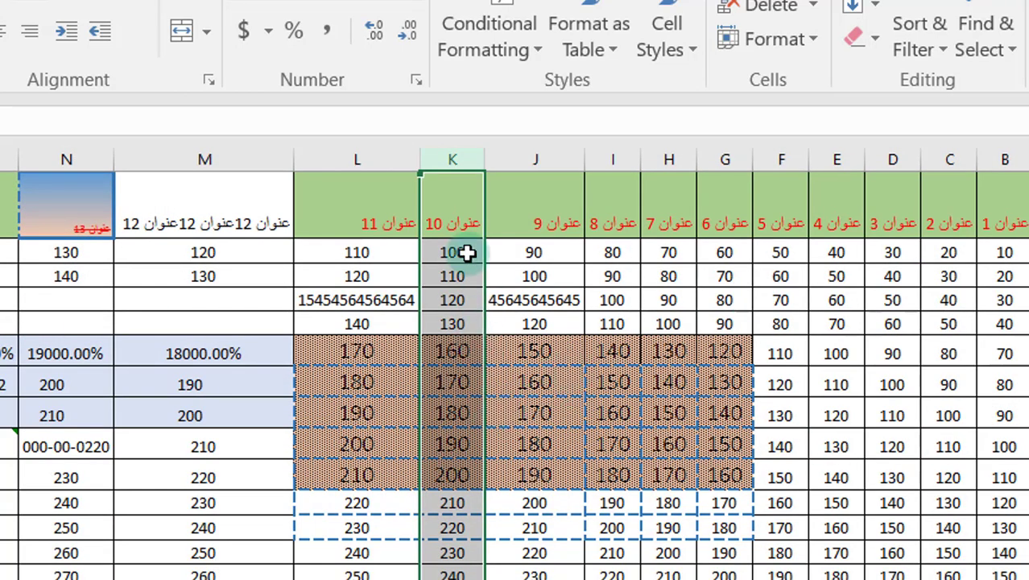
{"action": "key", "text": "ctrl+z"}
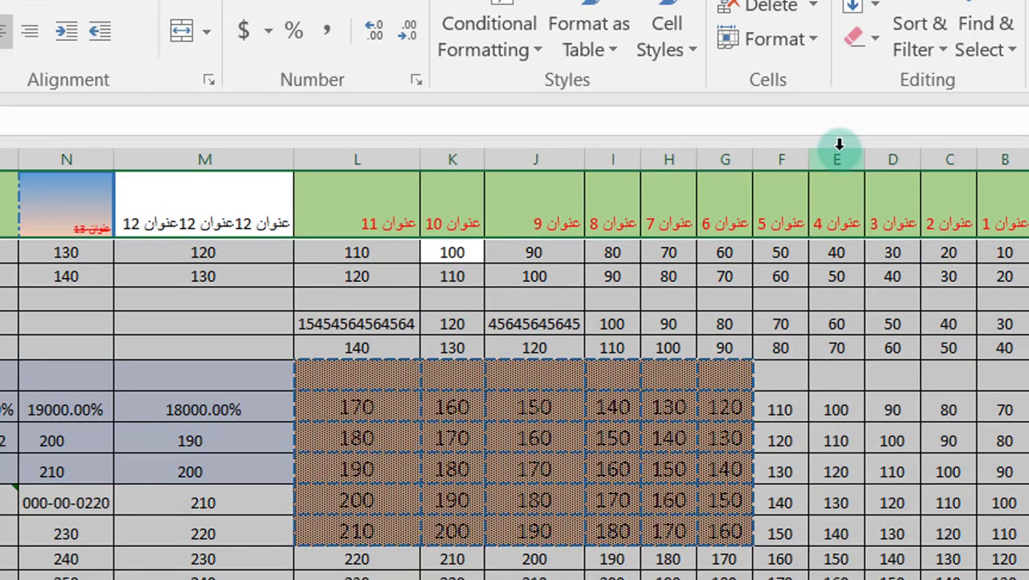
Sort the whole selected data range from smallest to largest, and undo the sort.
{"action": "left_click", "coordinate": [938, 55]}
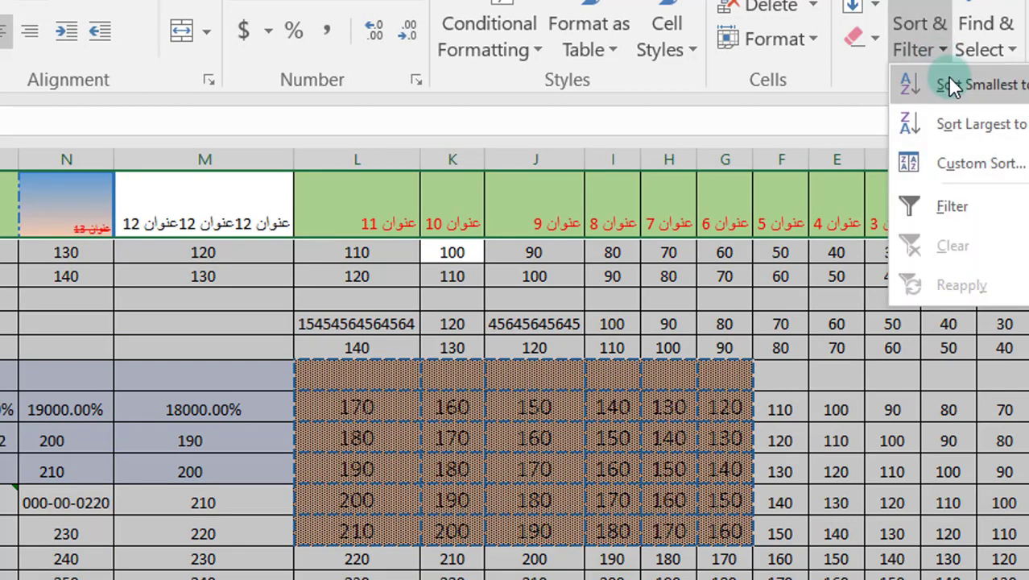
{"action": "left_click", "coordinate": [942, 79]}
{"action": "key", "text": "ctrl+z"}
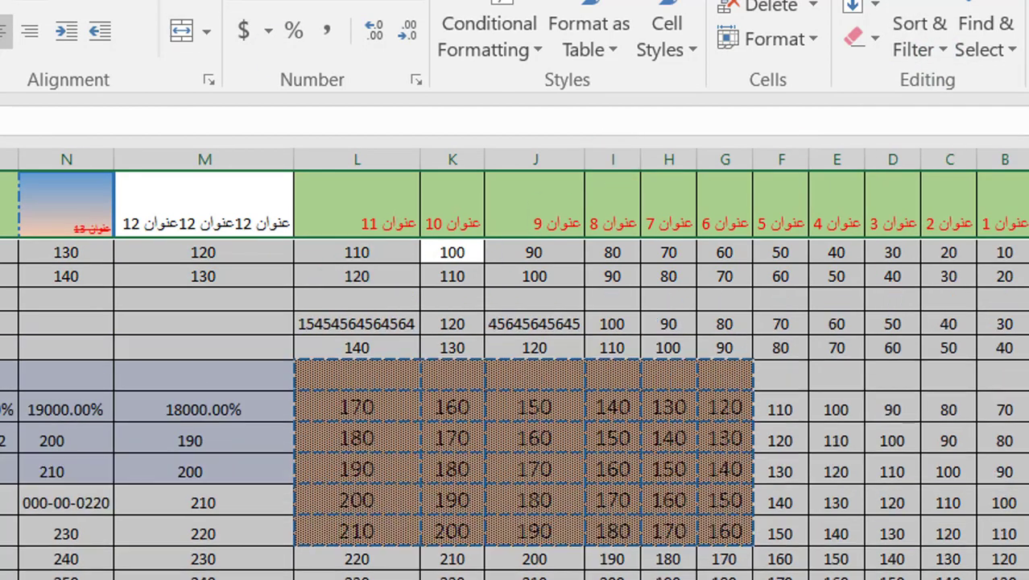
Sort only column K from smallest to largest, continuing with the current selection so the neighbouring columns are left out.
{"action": "left_click", "coordinate": [942, 50]}
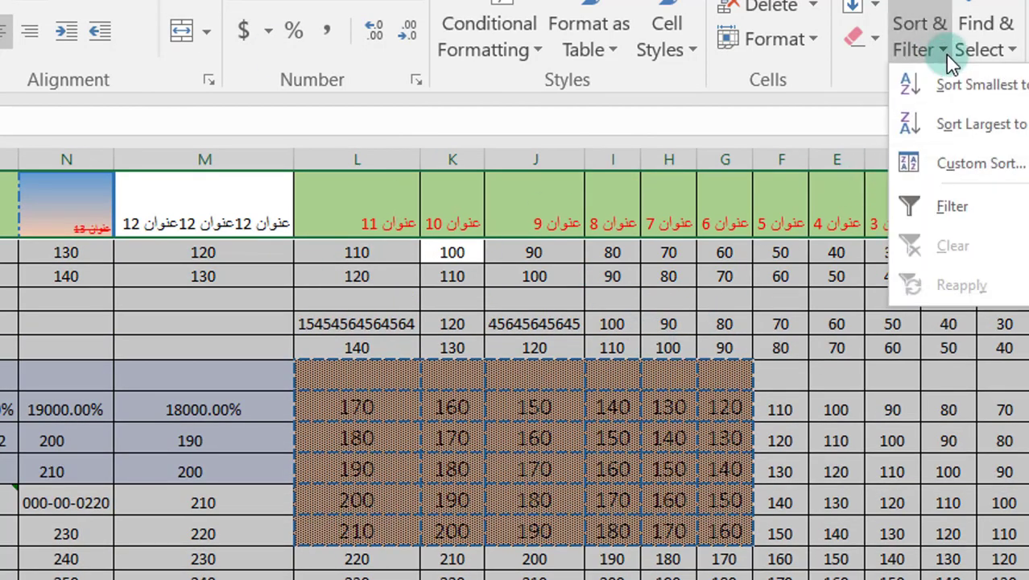
{"action": "key", "text": "Escape"}
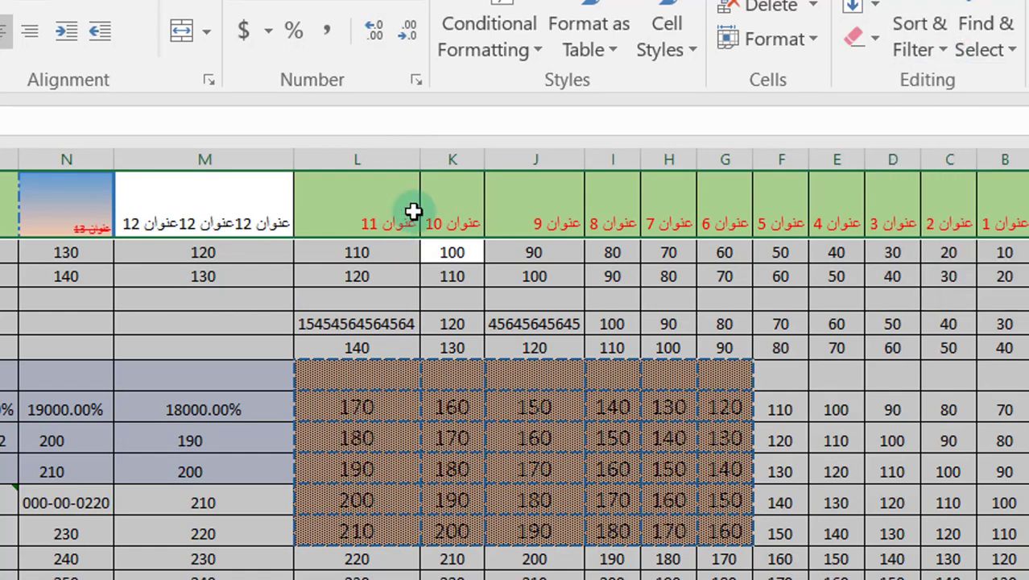
{"action": "left_click", "coordinate": [449, 159]}
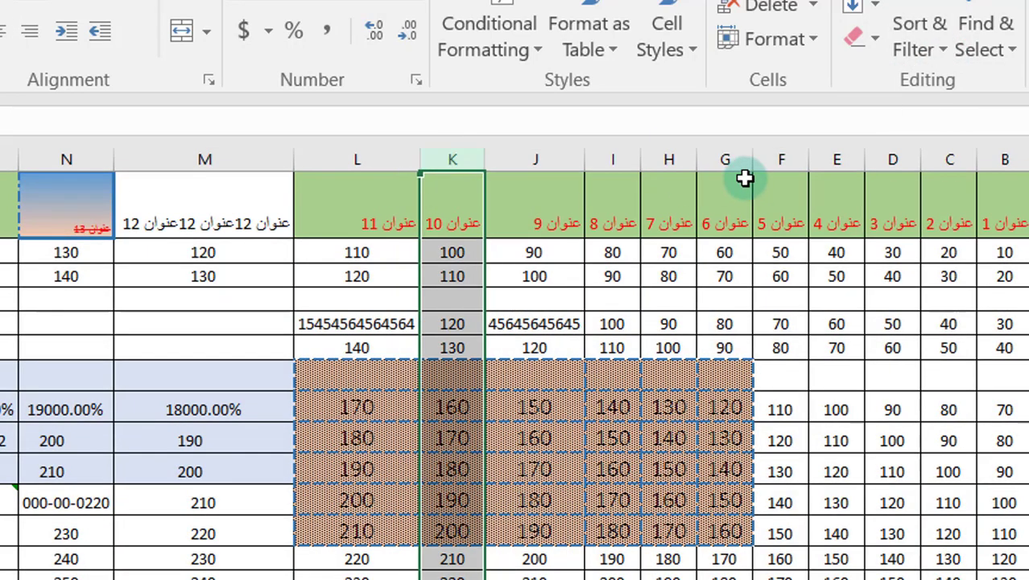
{"action": "left_click", "coordinate": [936, 58]}
{"action": "left_click", "coordinate": [949, 82]}
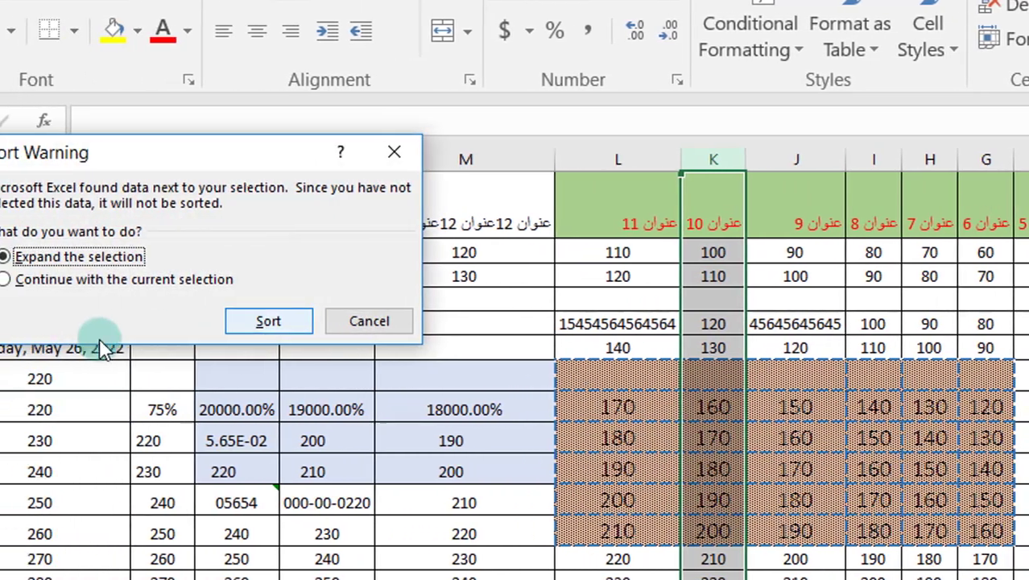
{"action": "left_click", "coordinate": [13, 280]}
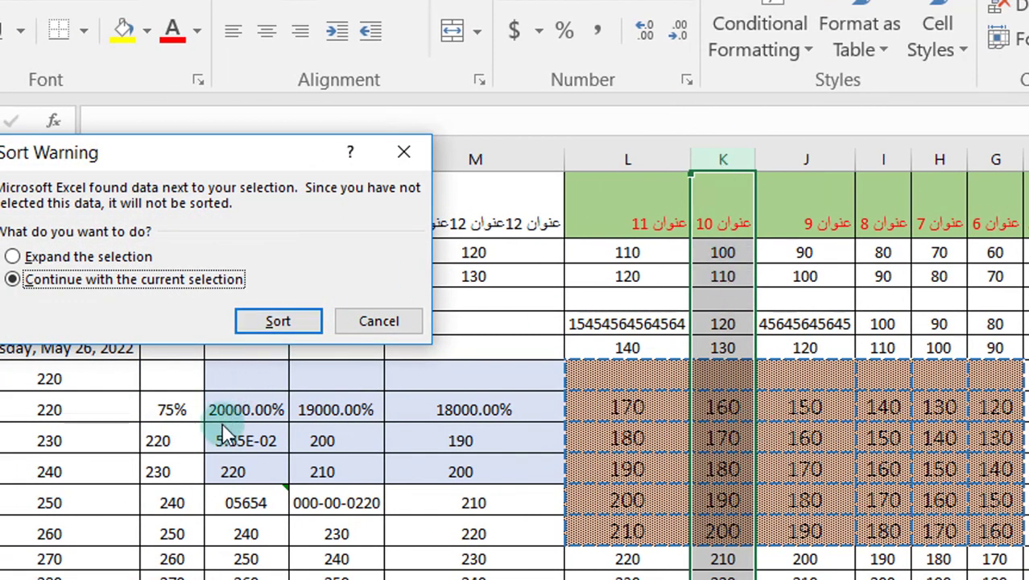
{"action": "left_click", "coordinate": [277, 321]}
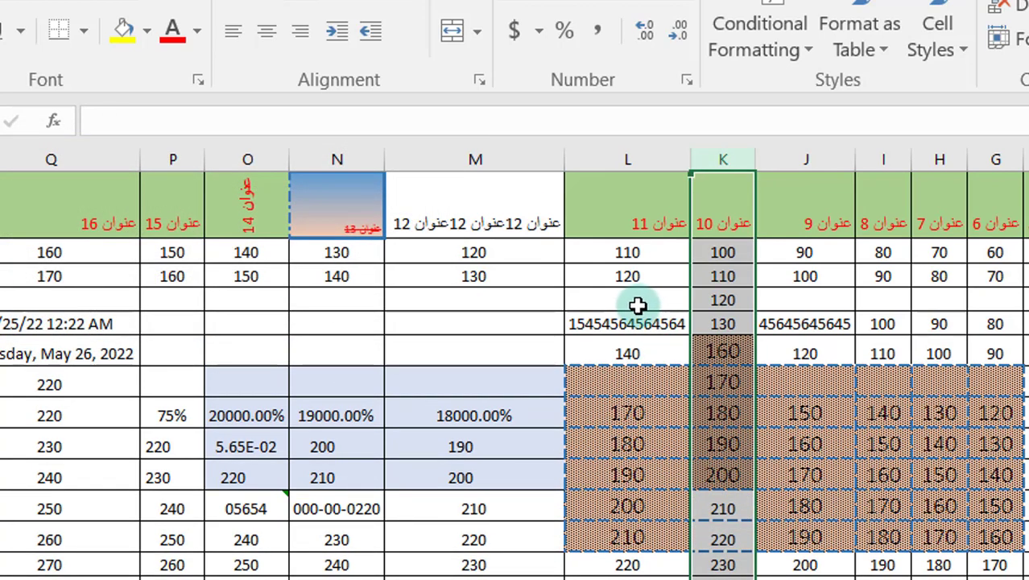
{"action": "left_click", "coordinate": [636, 305]}
{"action": "left_click", "coordinate": [723, 254]}
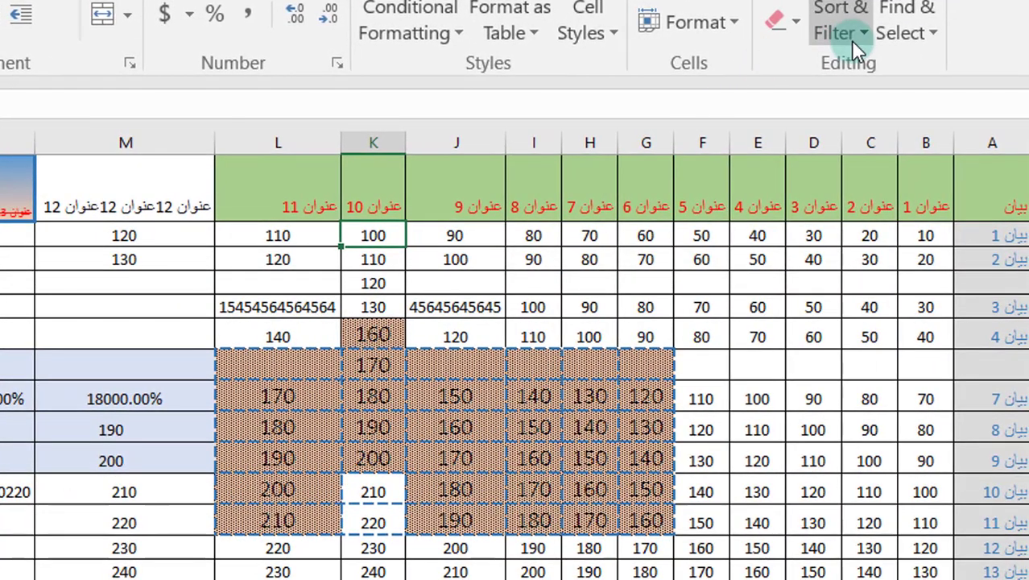
Add filters to the header cells of the table, from column B onward.
{"action": "left_click_drag", "start_coordinate": [923, 205], "coordinate": [8, 189]}
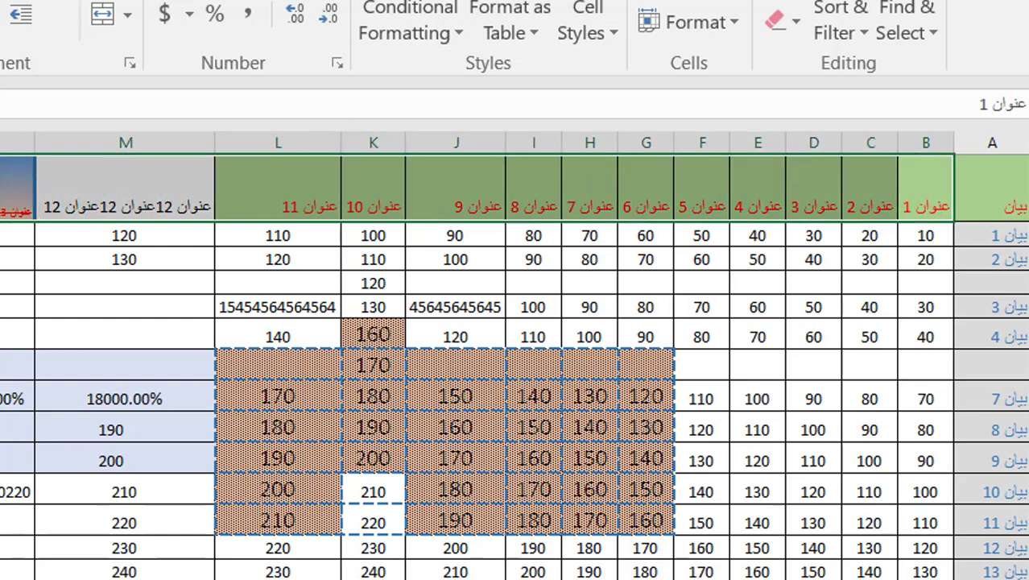
{"action": "left_click", "coordinate": [858, 24]}
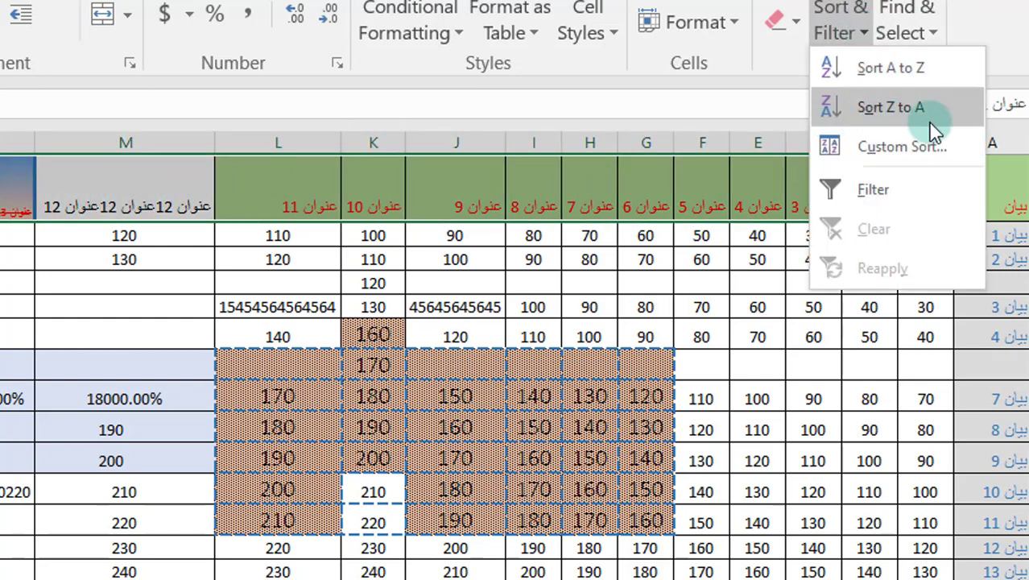
{"action": "left_click", "coordinate": [872, 193]}
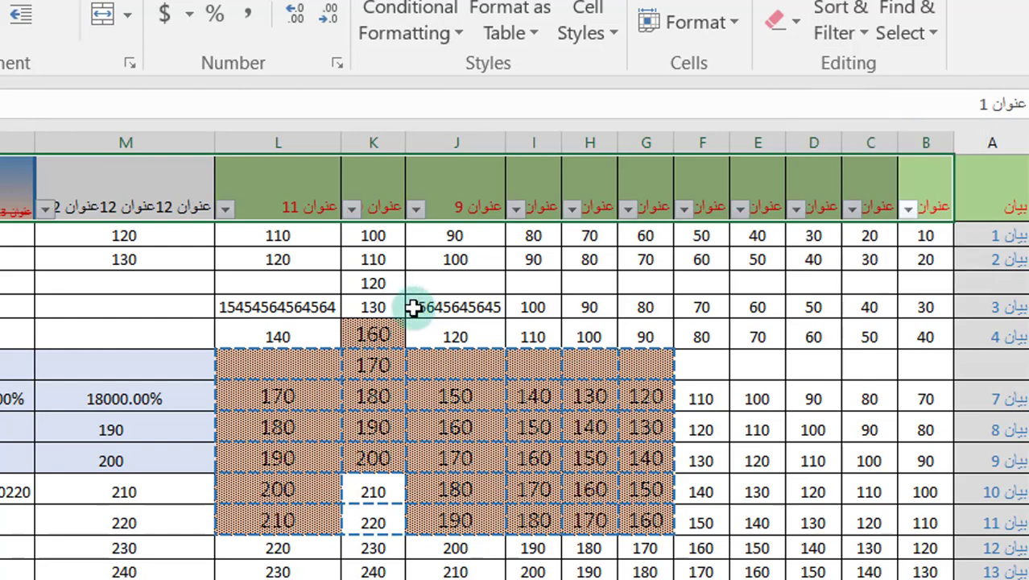
Filter column L to show only the value 110, and undo the filter.
{"action": "left_click", "coordinate": [226, 209]}
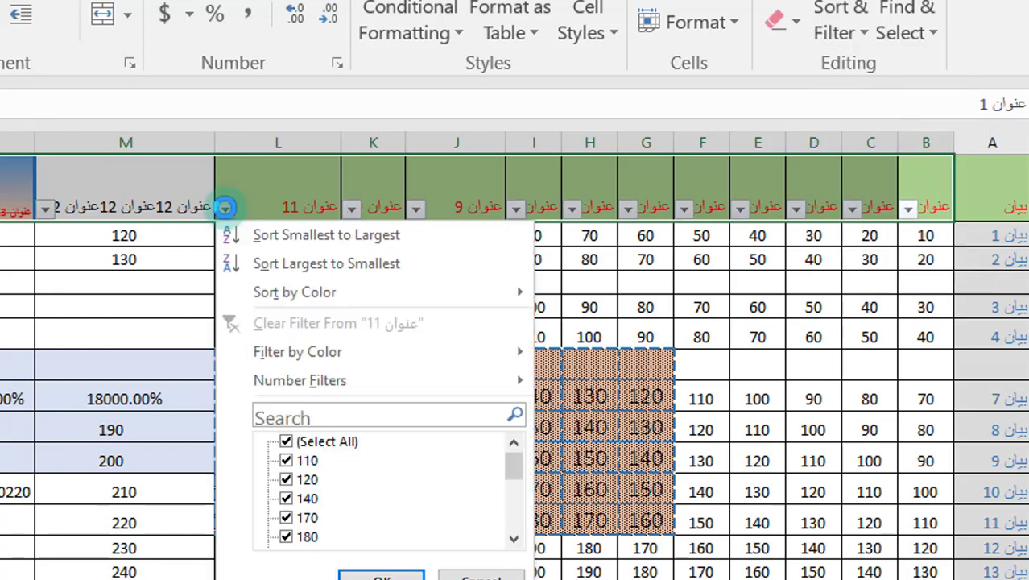
{"action": "left_click", "coordinate": [287, 441]}
{"action": "left_click", "coordinate": [286, 461]}
{"action": "left_click", "coordinate": [380, 574]}
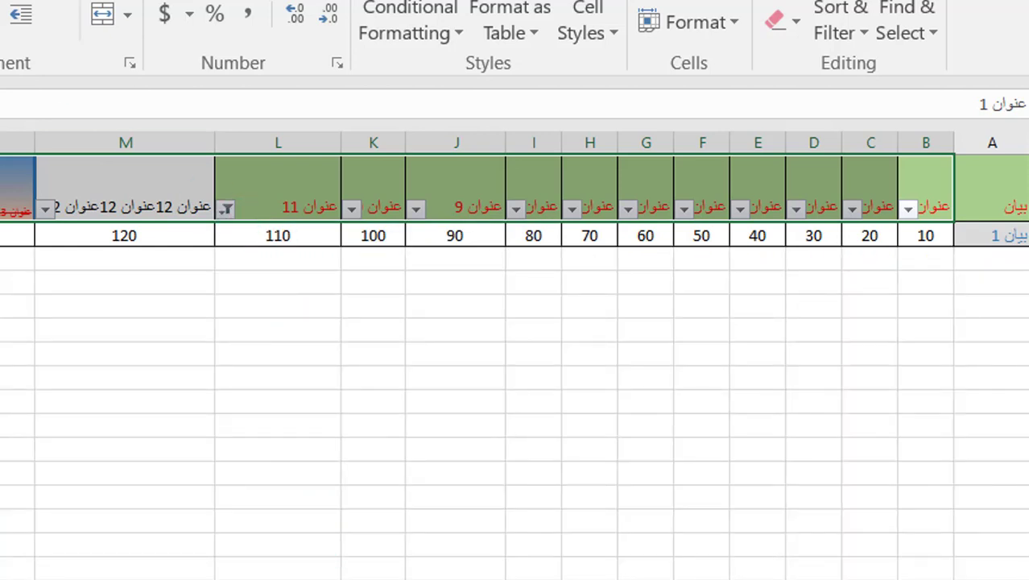
{"action": "key", "text": "ctrl+z"}
Filter column L to exclude the values 120 and 140.
{"action": "left_click", "coordinate": [225, 209]}
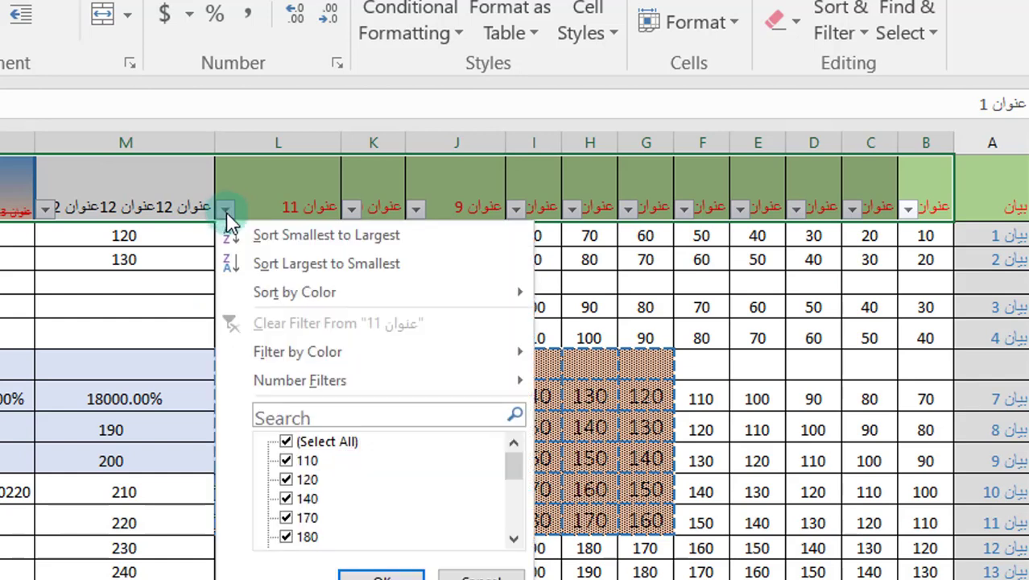
{"action": "left_click", "coordinate": [287, 441]}
{"action": "left_click", "coordinate": [287, 479]}
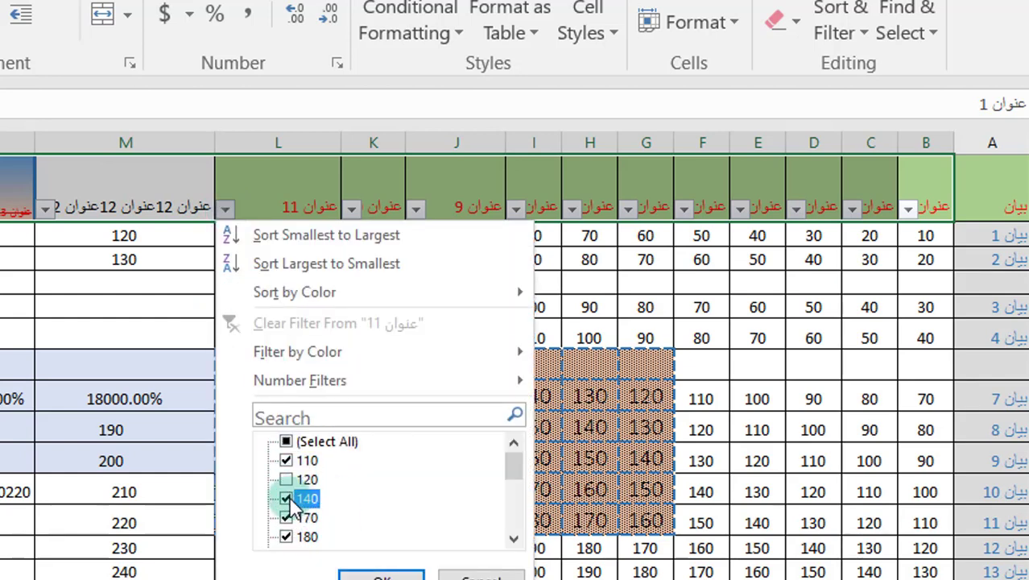
{"action": "left_click", "coordinate": [286, 498]}
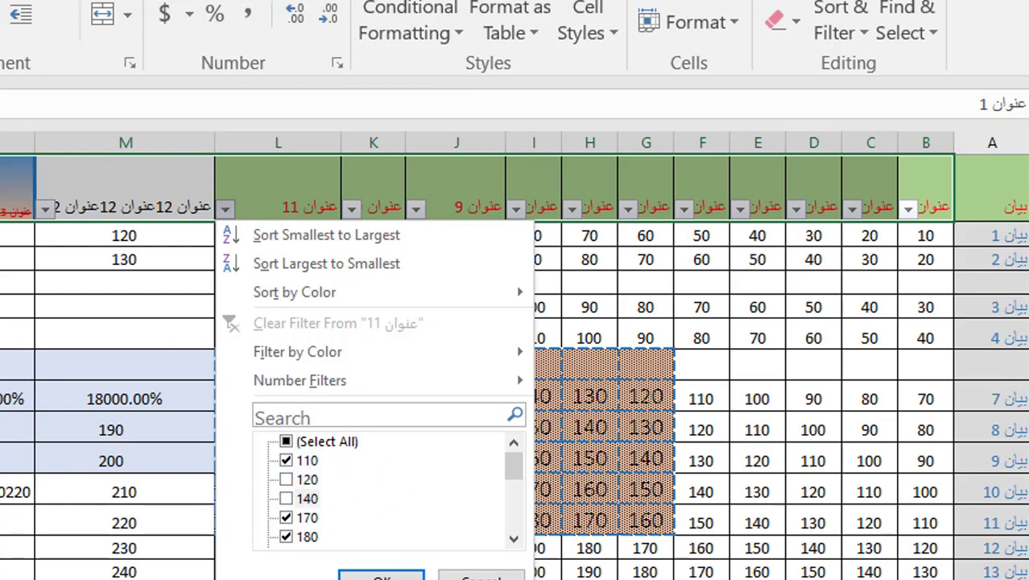
{"action": "left_click", "coordinate": [378, 576]}
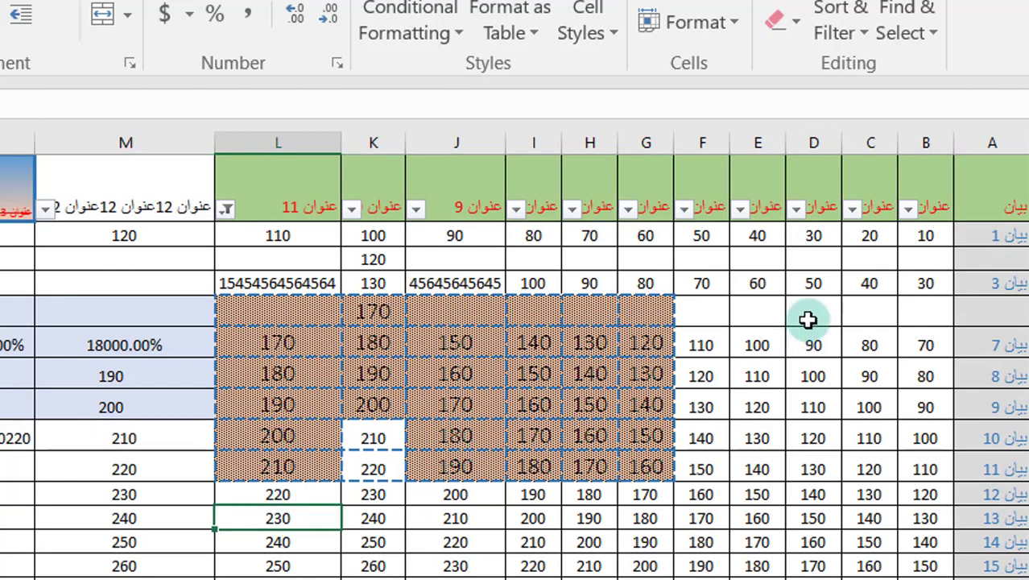
{"action": "left_click", "coordinate": [771, 319]}
{"action": "left_click", "coordinate": [927, 29]}
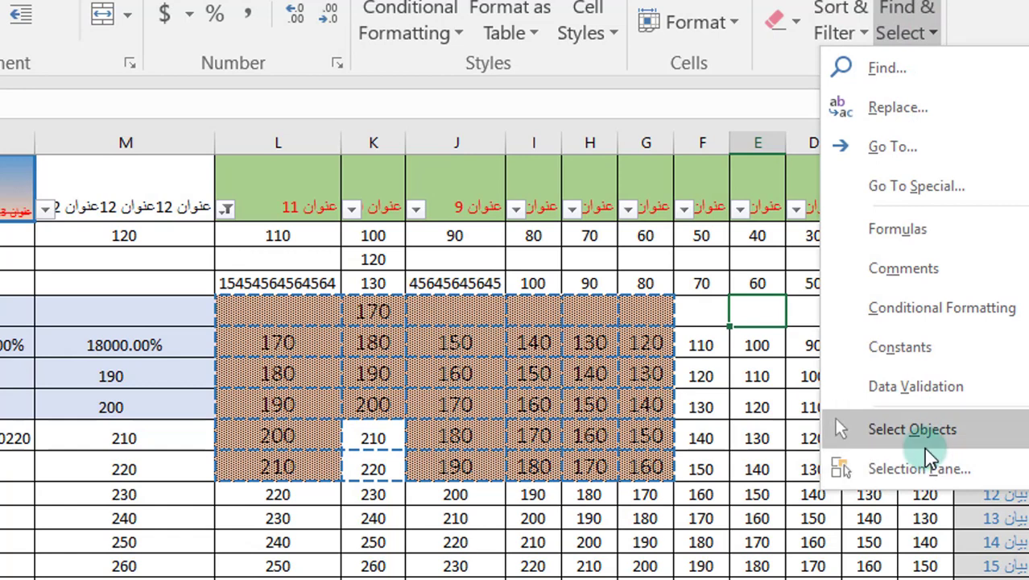
{"action": "left_click", "coordinate": [890, 111]}
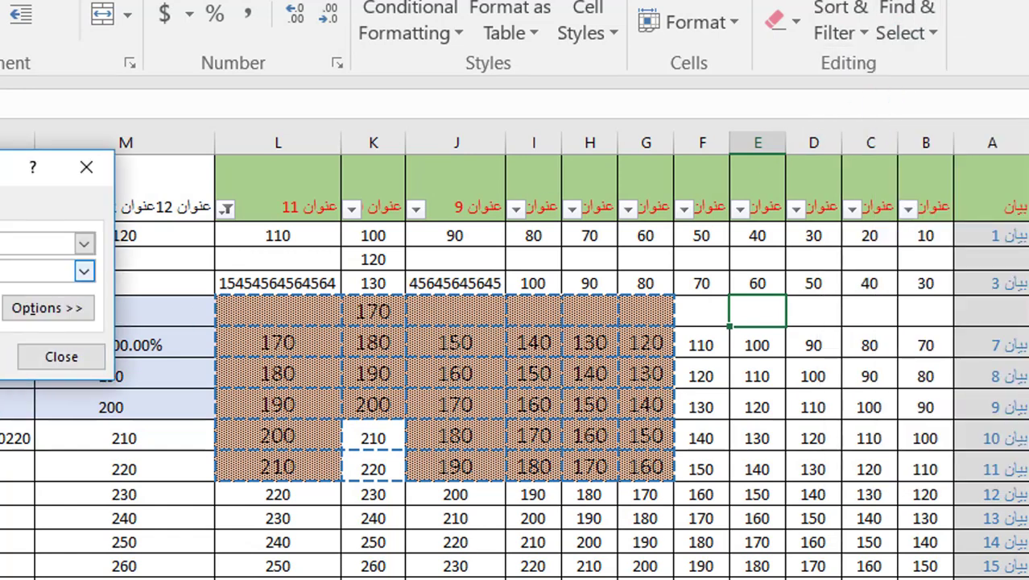
{"action": "left_click", "coordinate": [88, 362]}
Select the whole data range and replace all occurrences of 150 with 50000.
{"action": "key", "text": "ctrl+a"}
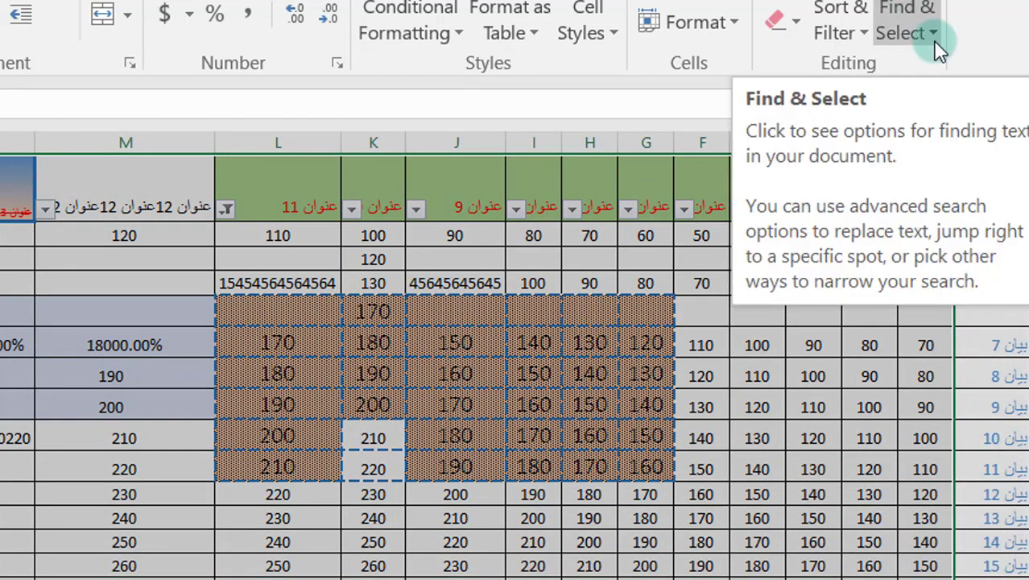
{"action": "left_click", "coordinate": [932, 39]}
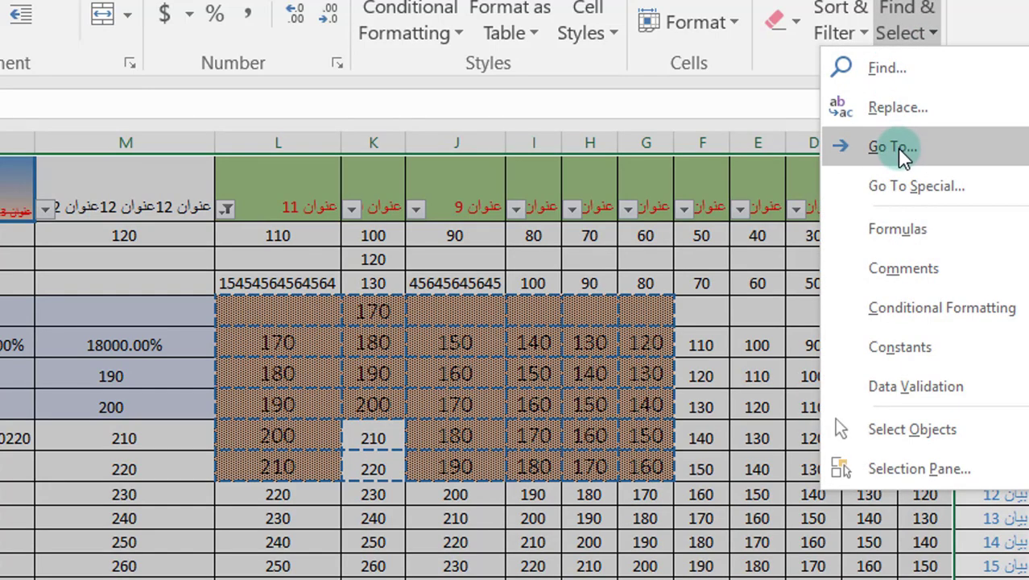
{"action": "left_click", "coordinate": [895, 107]}
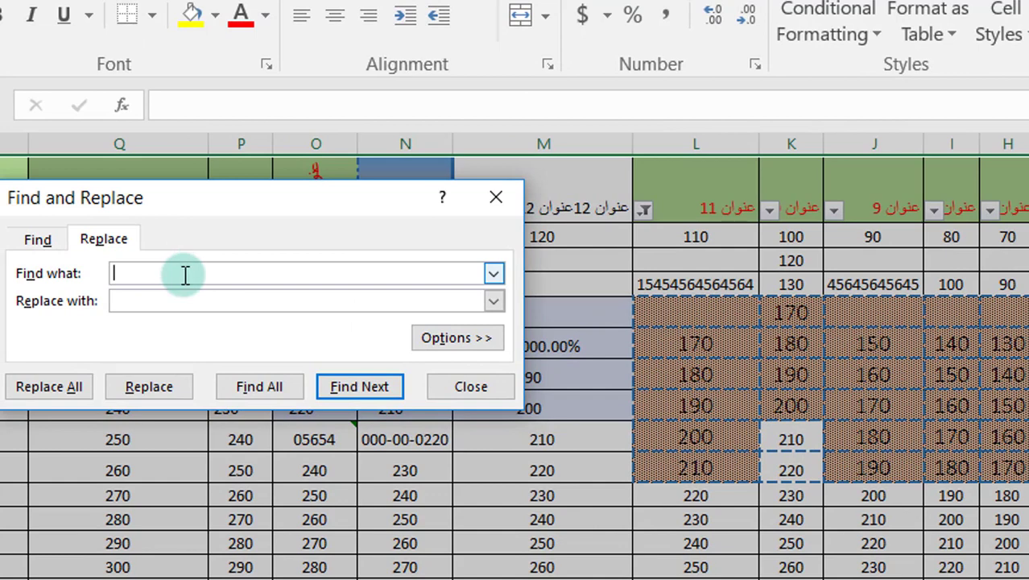
{"action": "type", "text": "0"}
{"action": "left_click", "coordinate": [144, 302]}
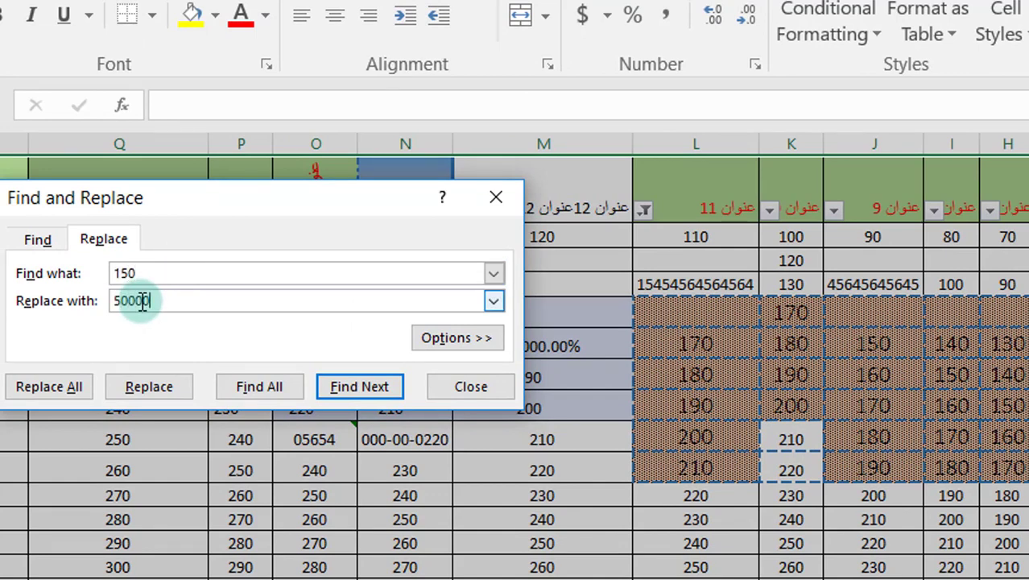
{"action": "left_click", "coordinate": [346, 387]}
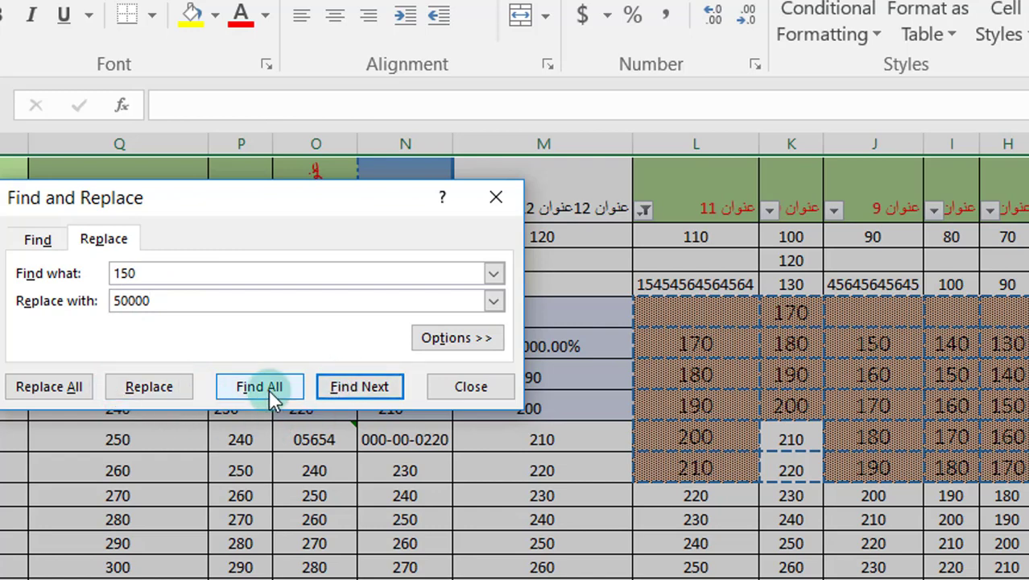
{"action": "left_click", "coordinate": [53, 383]}
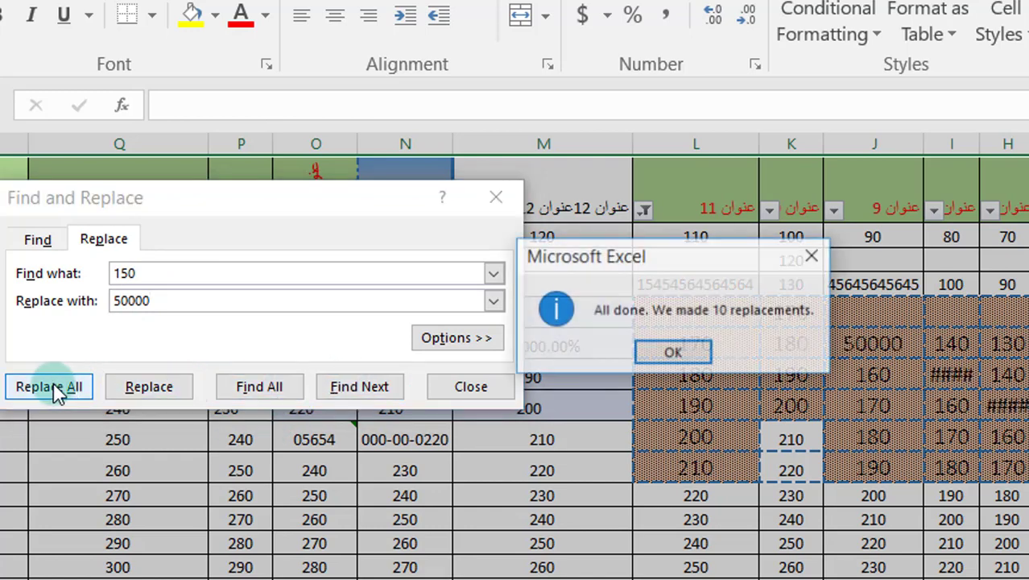
{"action": "left_click", "coordinate": [673, 354]}
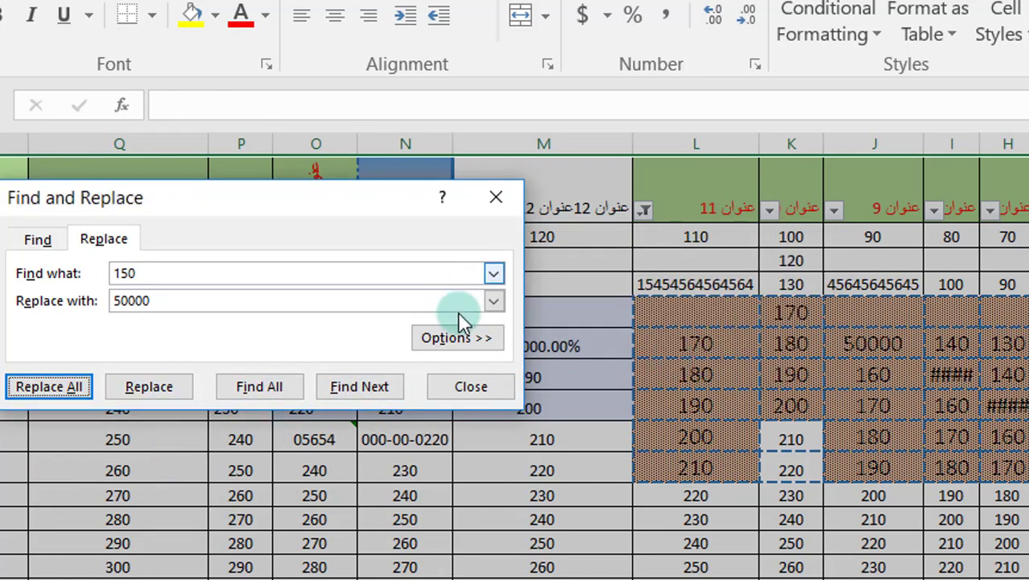
{"action": "left_click", "coordinate": [471, 386]}
Auto-fit the widths of the columns from G onward to their contents, and deselect them.
{"action": "left_click_drag", "start_coordinate": [855, 348], "coordinate": [1011, 403]}
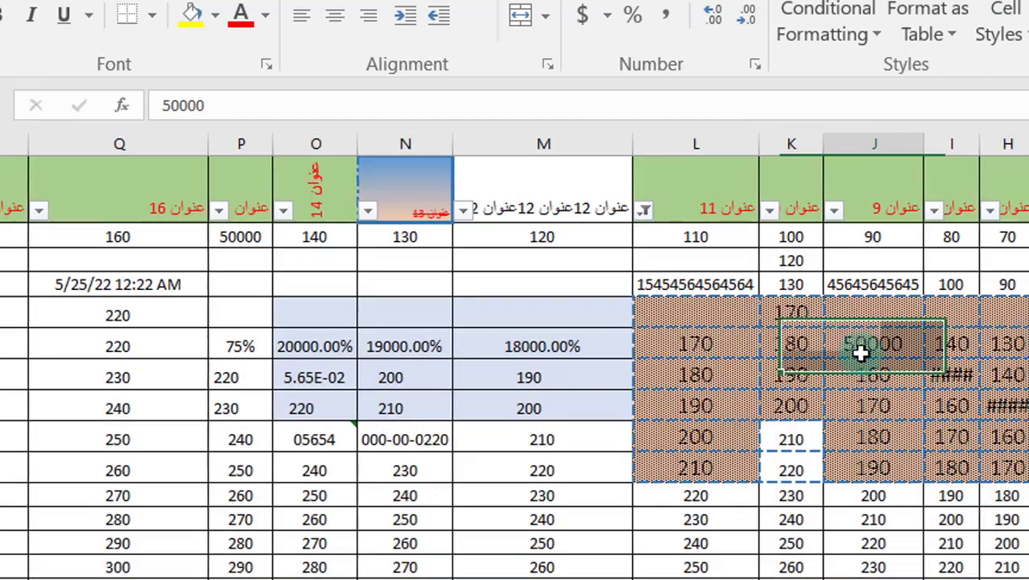
{"action": "left_click_drag", "start_coordinate": [771, 398], "coordinate": [819, 429]}
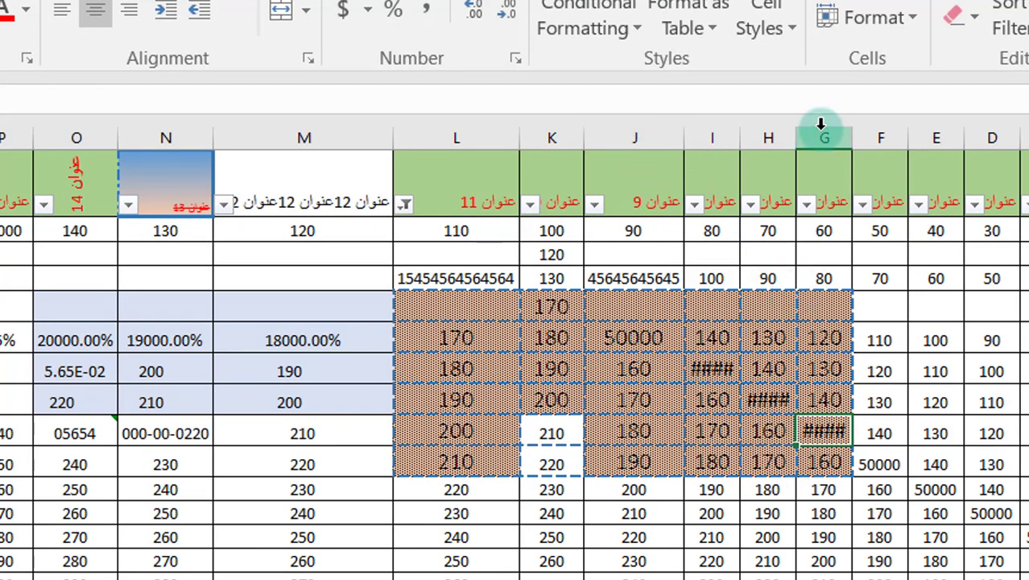
{"action": "mouse_move", "coordinate": [820, 122]}
{"action": "left_mouse_down"}
{"action": "mouse_move", "coordinate": [819, 62]}
{"action": "mouse_move", "coordinate": [554, 92]}
{"action": "mouse_move", "coordinate": [8, 89]}
{"action": "left_mouse_up"}
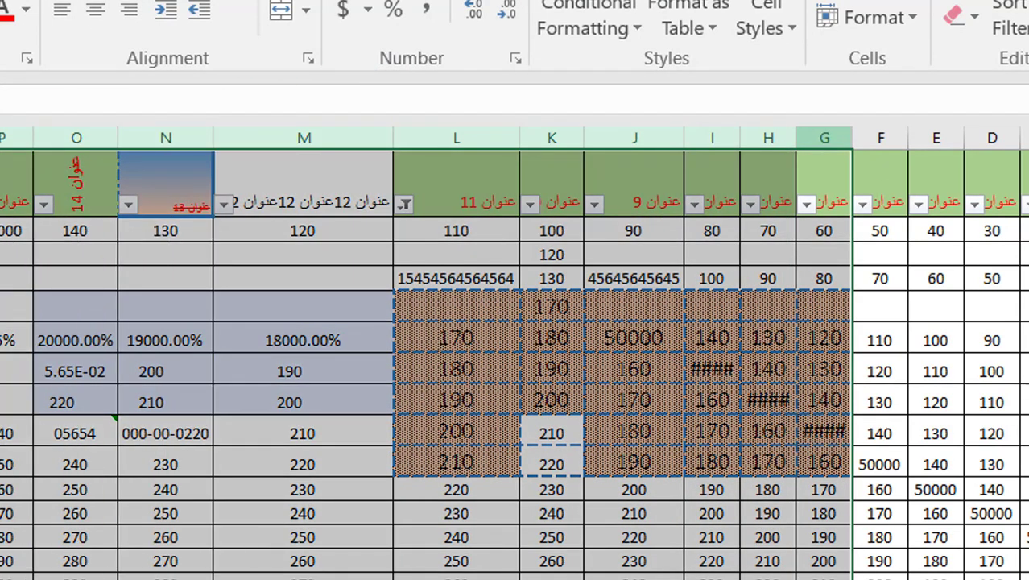
{"action": "left_click", "coordinate": [907, 19]}
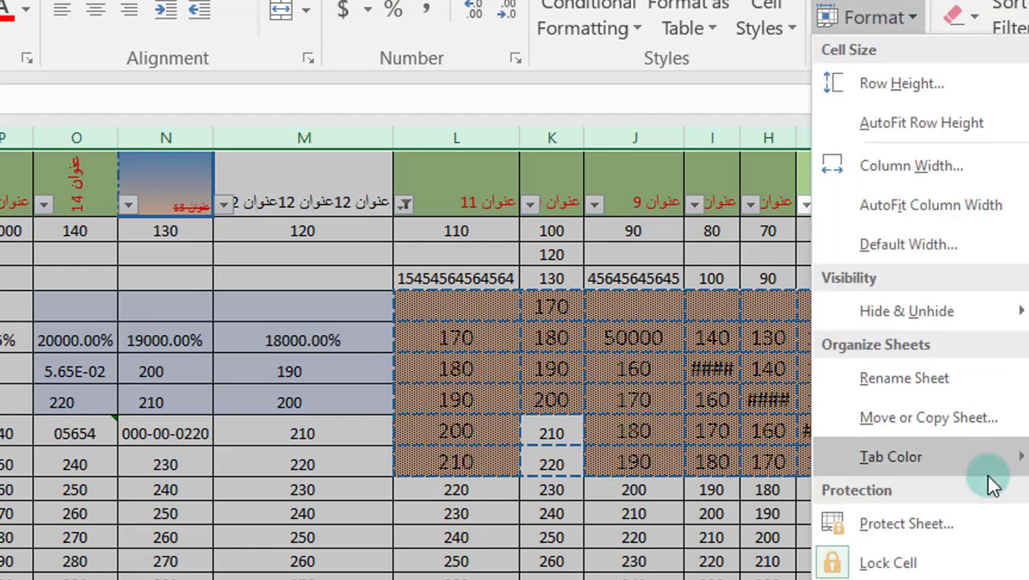
{"action": "left_click", "coordinate": [895, 204]}
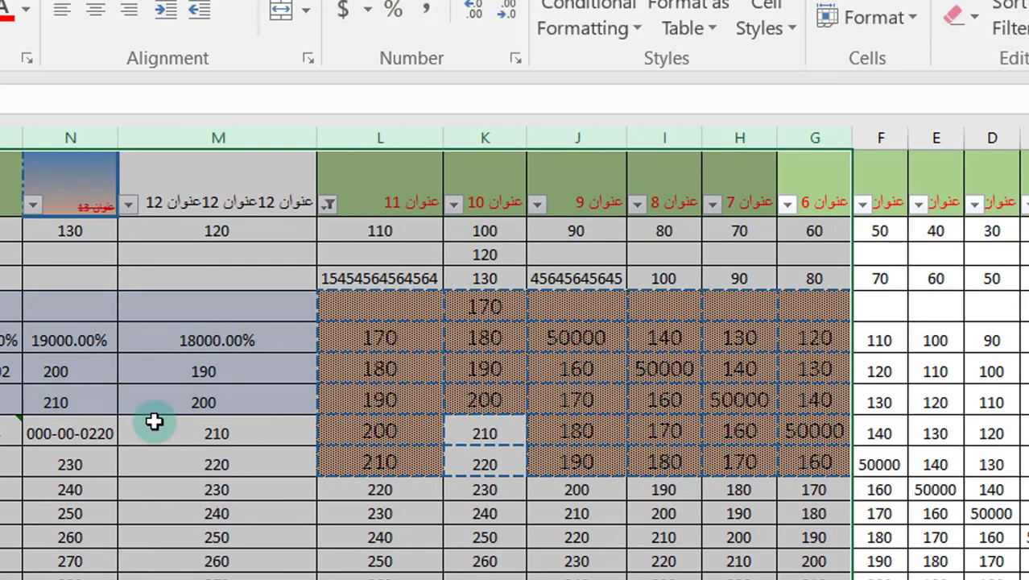
{"action": "left_click", "coordinate": [283, 299]}
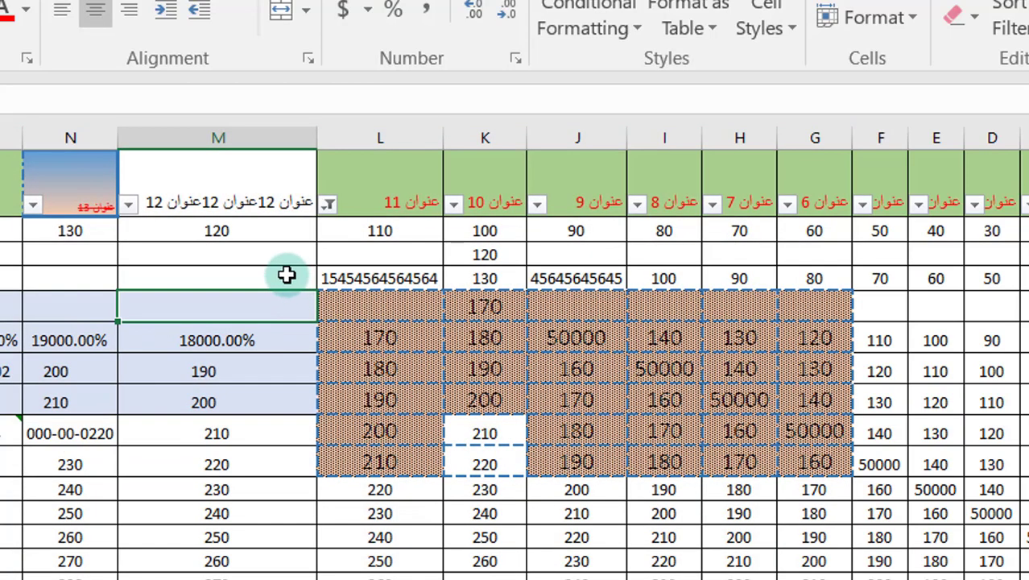